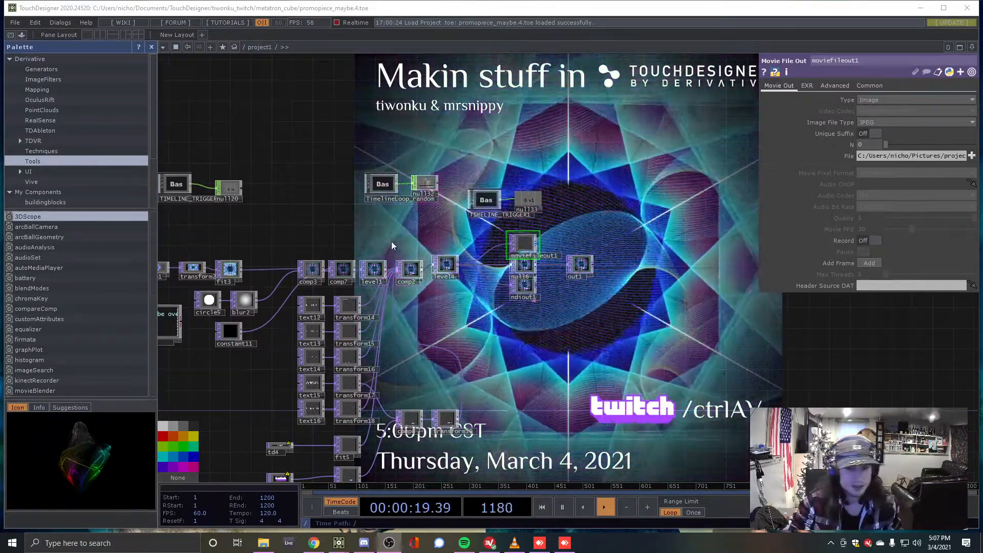
Replace the promo network with a new, empty project from the File menu
{"action": "left_click_drag", "start_coordinate": [541, 279], "coordinate": [536, 278]}
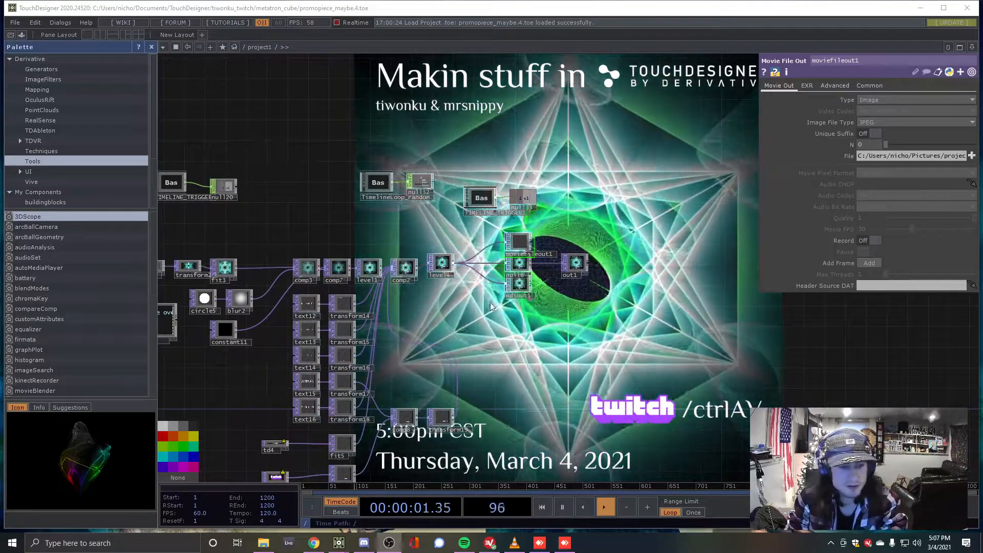
{"action": "left_click", "coordinate": [15, 23]}
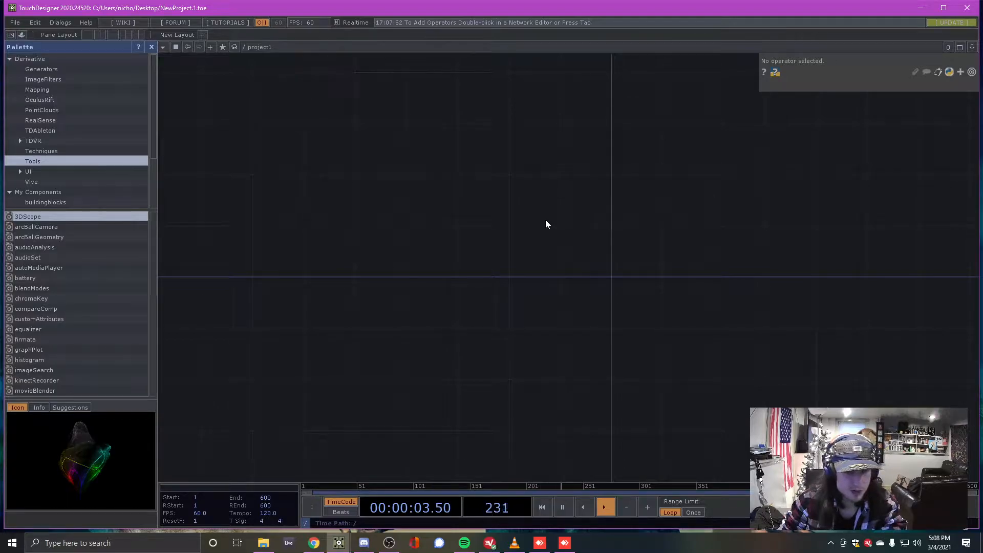
Open the OP Create Dialog and switch it to the SOP family
{"action": "key", "text": "Tab"}
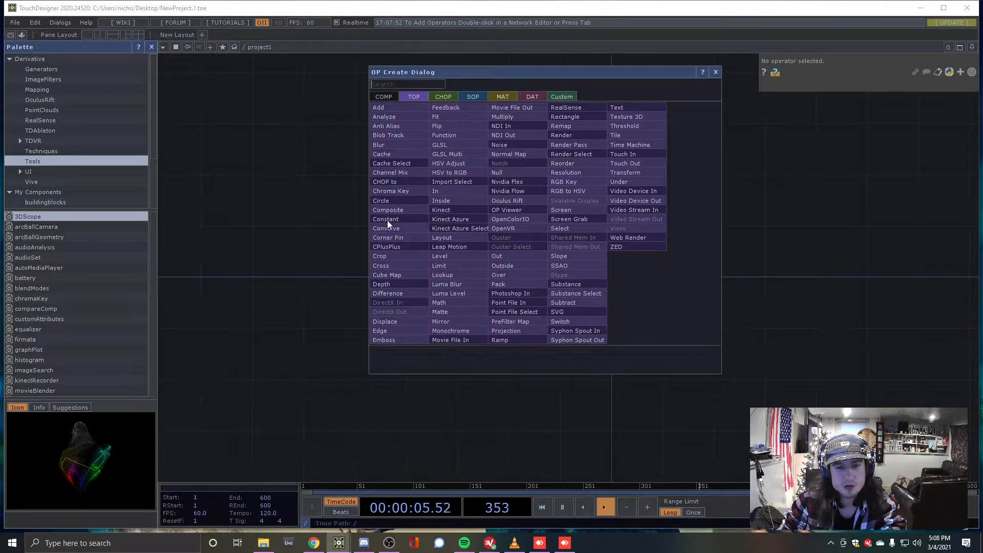
{"action": "left_click", "coordinate": [717, 73]}
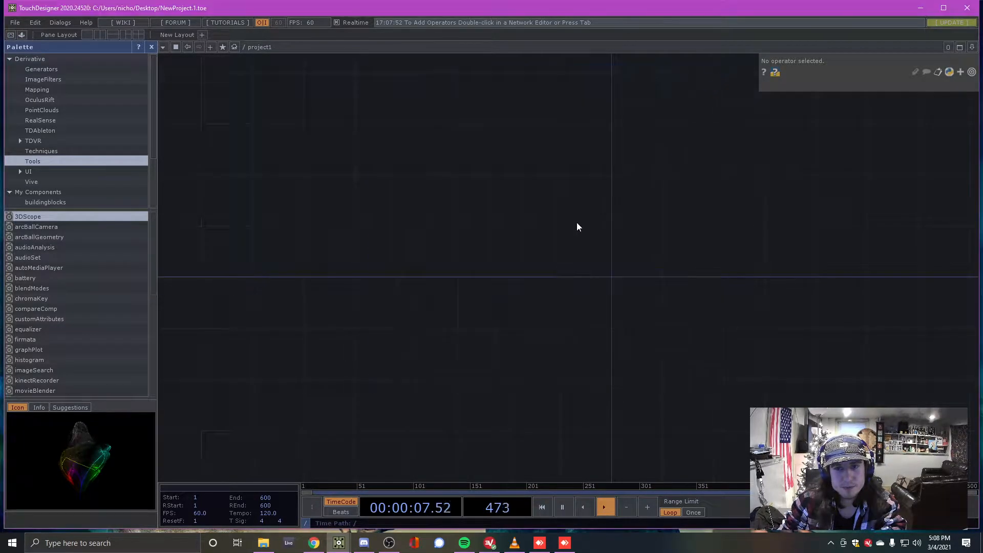
{"action": "key", "text": "Tab"}
{"action": "left_click", "coordinate": [442, 109]}
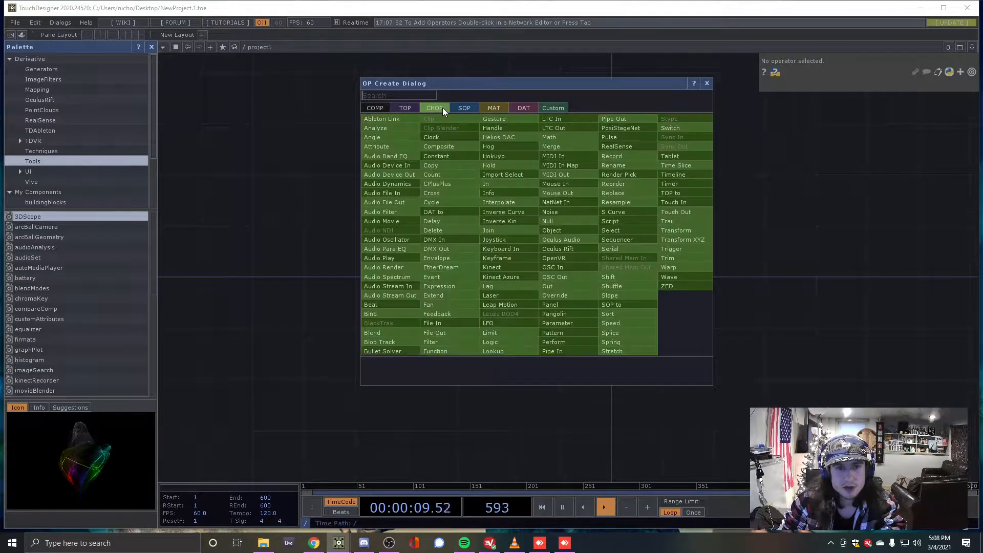
{"action": "left_click", "coordinate": [469, 103]}
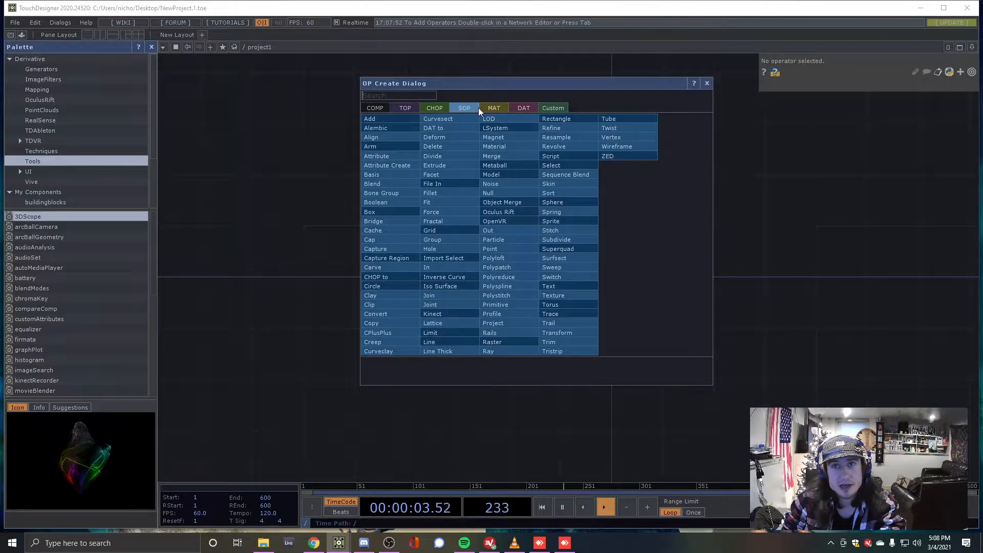
Browse the COMP, TOP, CHOP, MAT and DAT families, then pick Circle among the SOPs
{"action": "left_click", "coordinate": [383, 108]}
{"action": "left_click", "coordinate": [405, 108]}
{"action": "left_click", "coordinate": [434, 108]}
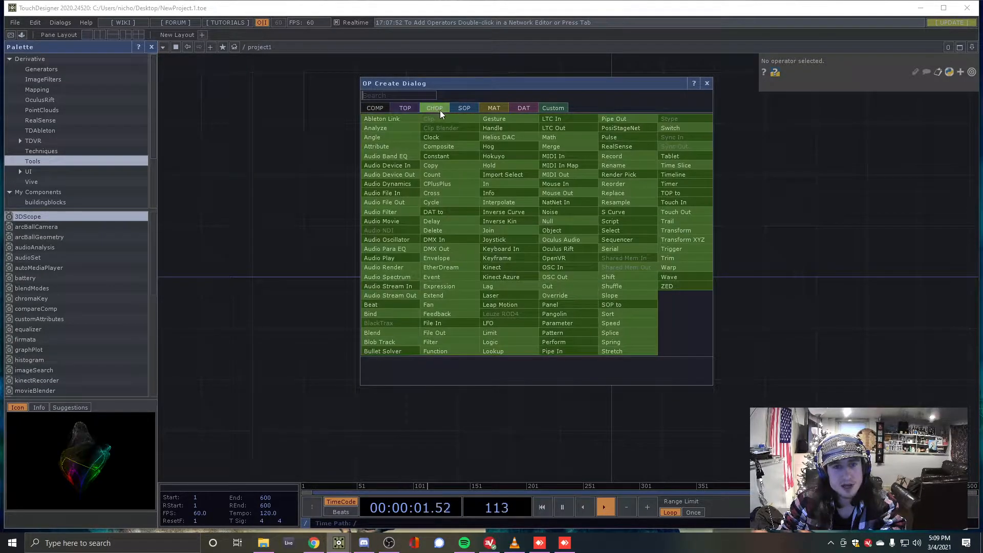
{"action": "left_click", "coordinate": [463, 108]}
{"action": "left_click", "coordinate": [493, 108]}
{"action": "left_click", "coordinate": [515, 108]}
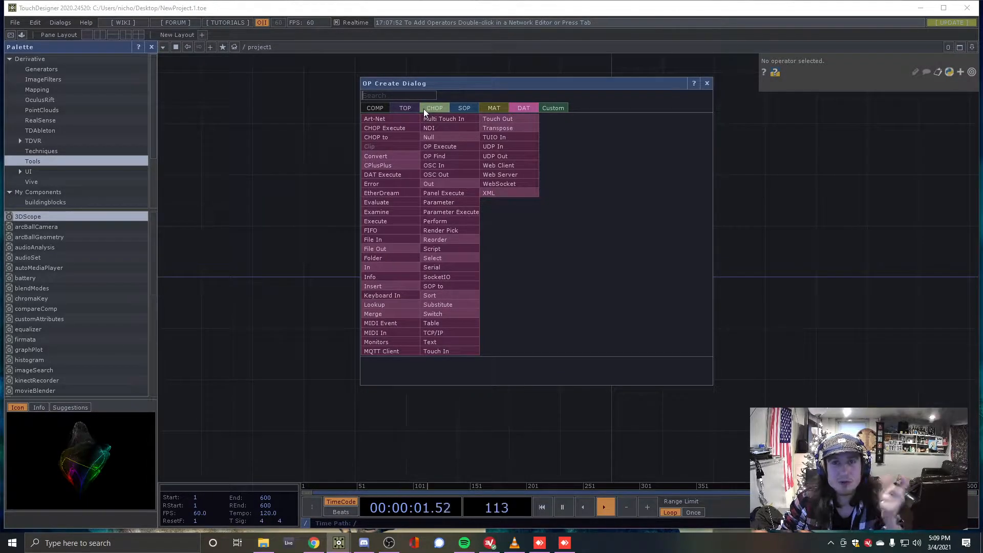
{"action": "left_click", "coordinate": [465, 107]}
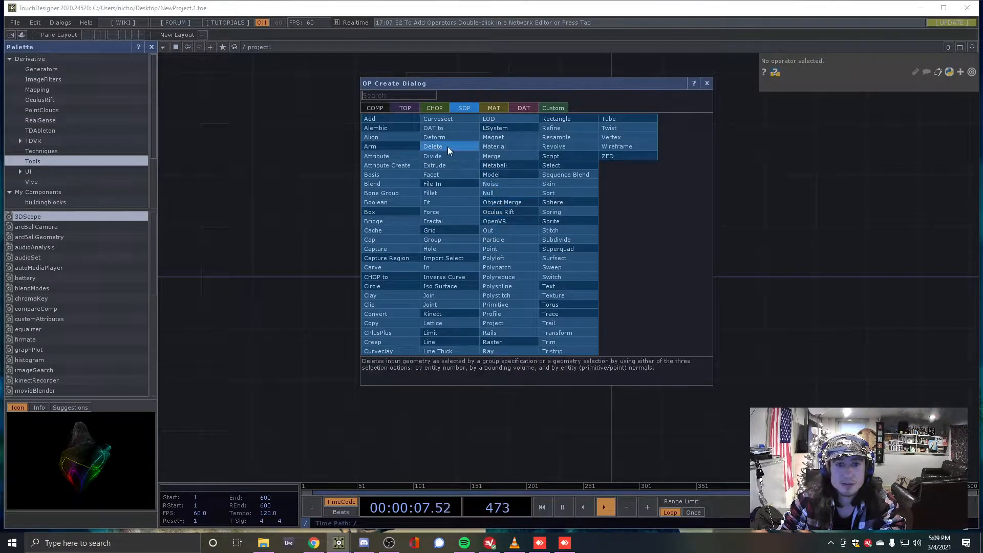
{"action": "left_click", "coordinate": [398, 286]}
Place the circle1 SOP in the network, slightly up and right
{"action": "left_click", "coordinate": [460, 280]}
{"action": "left_click_drag", "start_coordinate": [460, 280], "coordinate": [475, 209]}
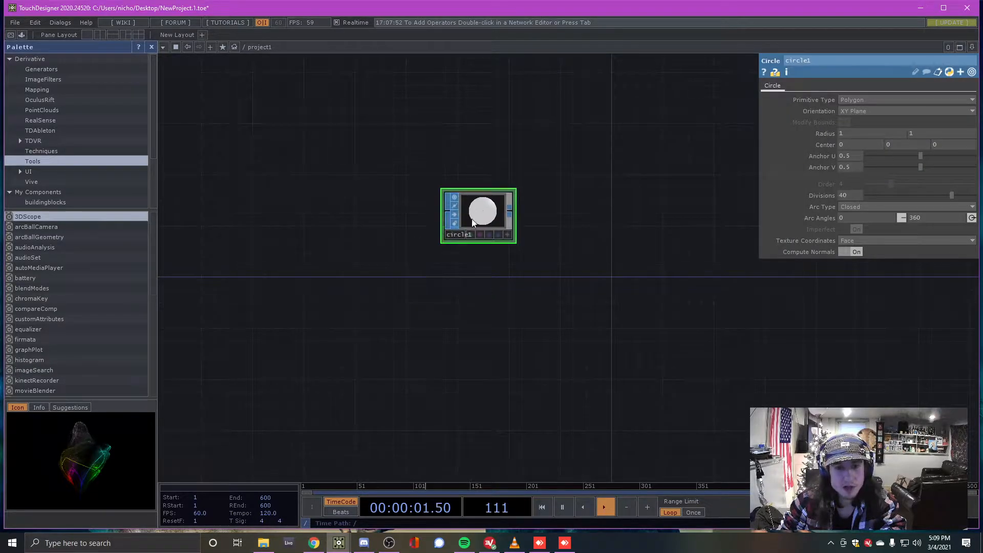
{"action": "scroll", "coordinate": [455, 245], "scroll_direction": "down", "scroll_amount": 3}
{"action": "scroll", "coordinate": [457, 246], "scroll_direction": "up", "scroll_amount": 5}
{"action": "scroll", "coordinate": [457, 248], "scroll_direction": "up", "scroll_amount": 1}
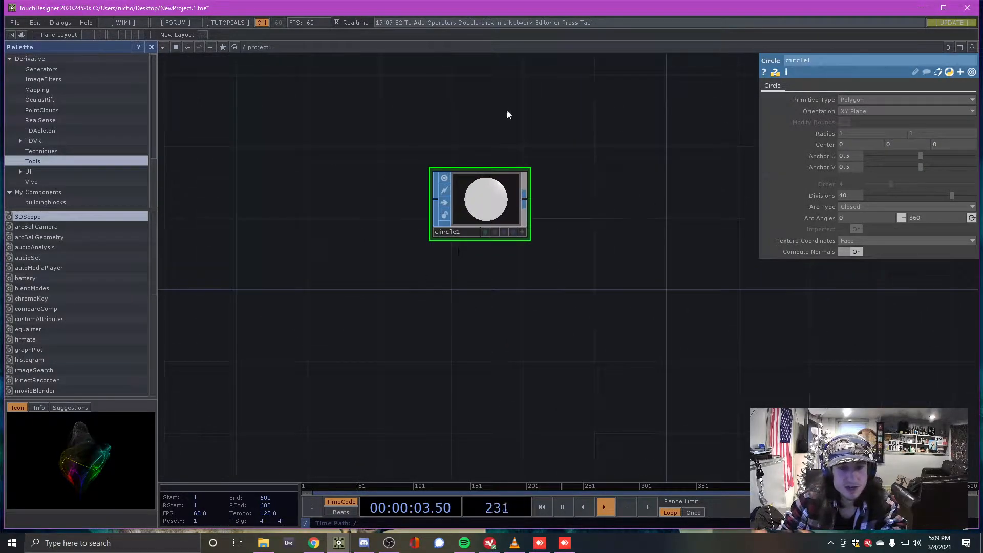
{"action": "scroll", "coordinate": [508, 164], "scroll_direction": "up", "scroll_amount": 2}
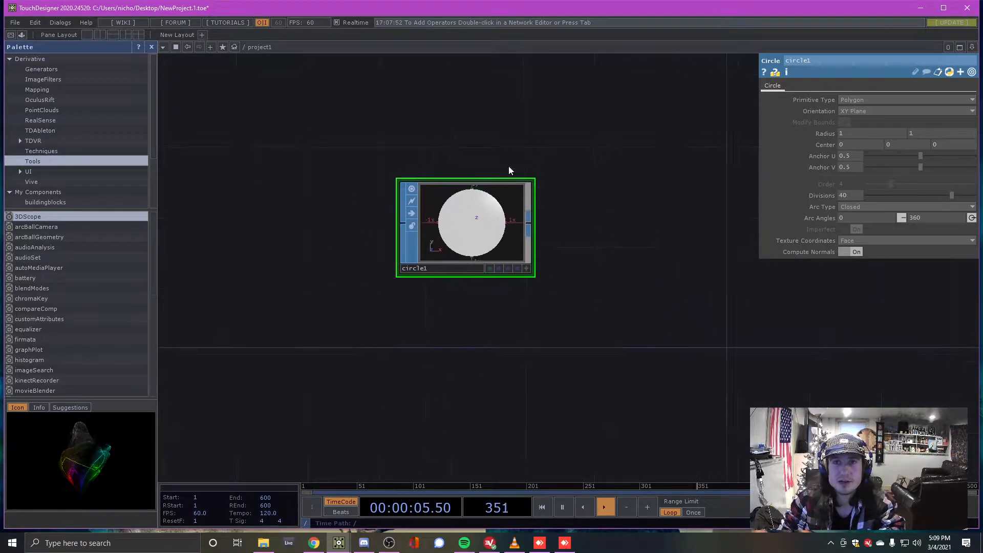
{"action": "scroll", "coordinate": [449, 226], "scroll_direction": "up", "scroll_amount": 2}
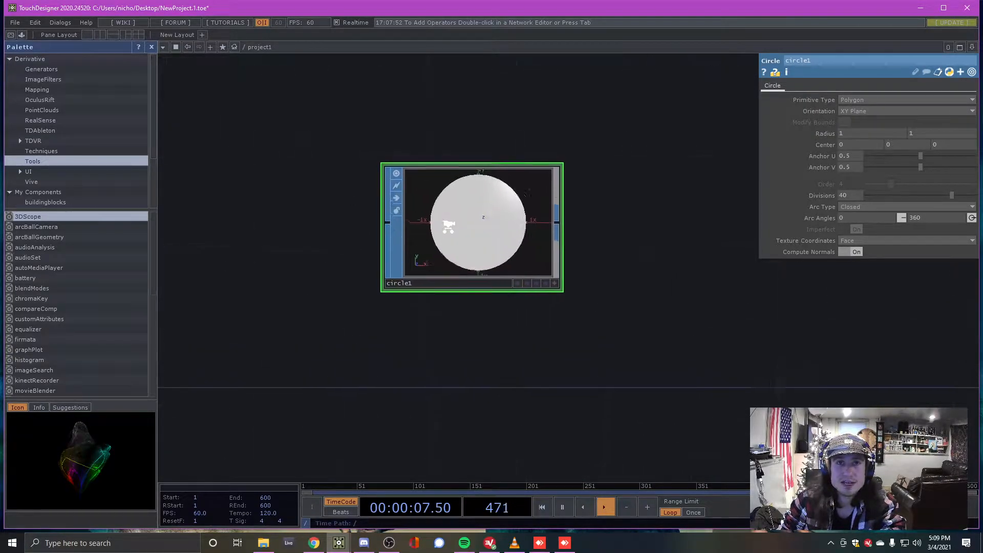
{"action": "scroll", "coordinate": [447, 226], "scroll_direction": "down", "scroll_amount": 2}
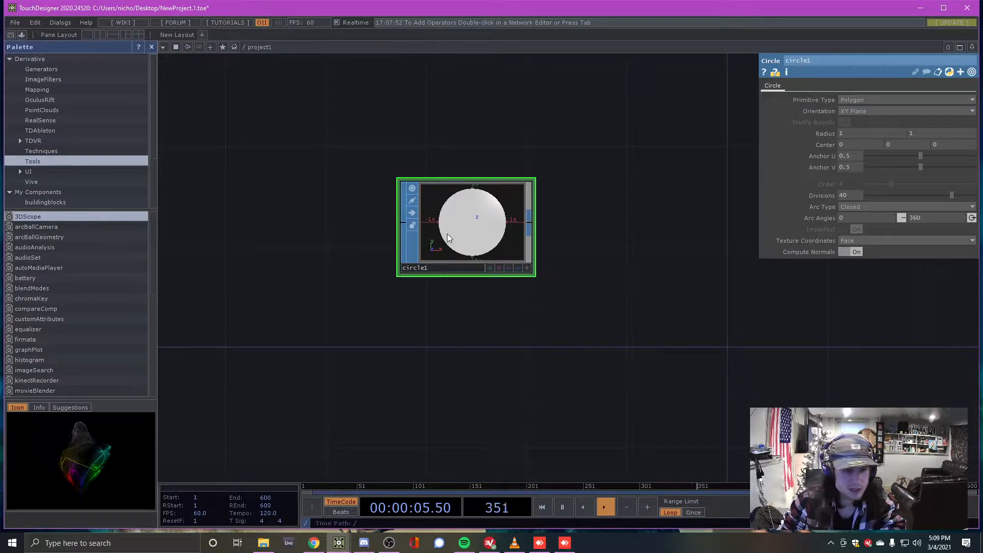
{"action": "scroll", "coordinate": [432, 223], "scroll_direction": "down", "scroll_amount": 2}
{"action": "scroll", "coordinate": [469, 211], "scroll_direction": "up", "scroll_amount": 8}
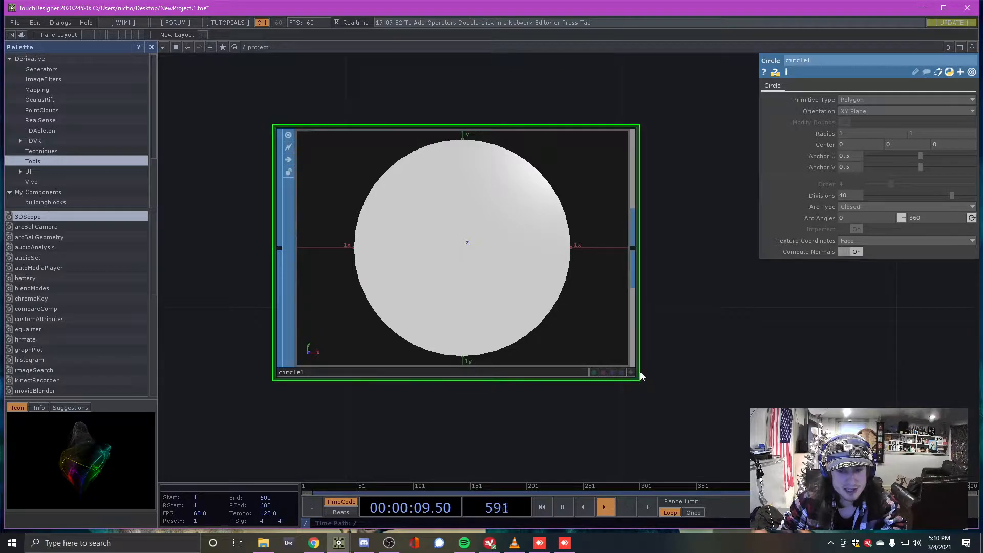
{"action": "scroll", "coordinate": [261, 215], "scroll_direction": "up", "scroll_amount": 3}
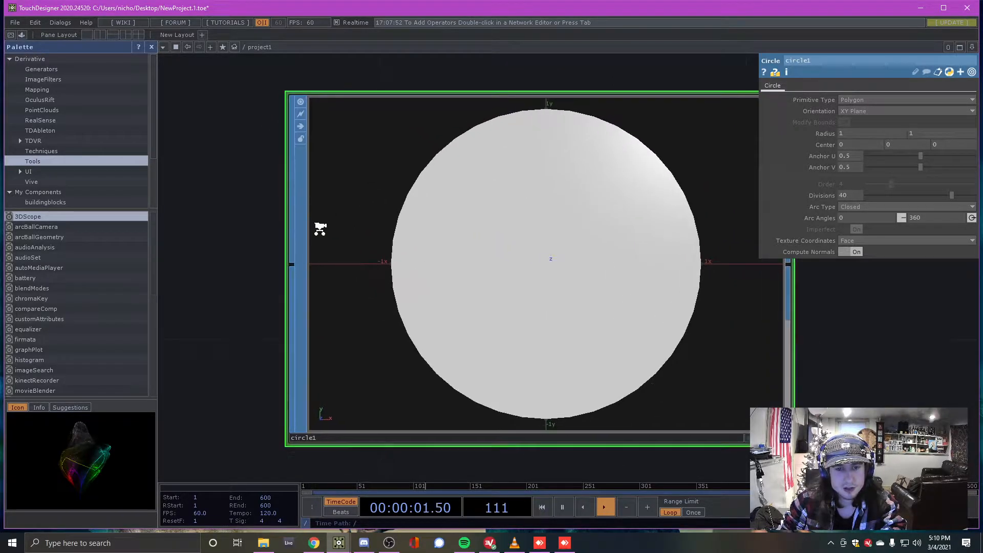
{"action": "scroll", "coordinate": [319, 228], "scroll_direction": "down", "scroll_amount": 3}
{"action": "scroll", "coordinate": [426, 223], "scroll_direction": "up", "scroll_amount": 2}
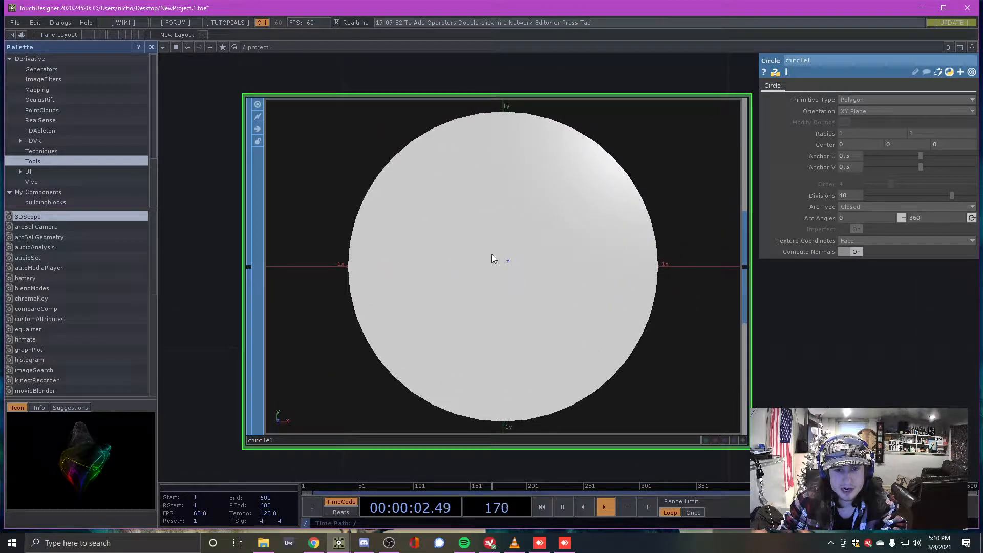
Tilt the circle in circle1's viewer to see it at a 3D angle
{"action": "left_click", "coordinate": [744, 441]}
{"action": "scroll", "coordinate": [587, 231], "scroll_direction": "down", "scroll_amount": 2}
{"action": "scroll", "coordinate": [589, 233], "scroll_direction": "up", "scroll_amount": 2}
{"action": "left_click_drag", "start_coordinate": [570, 237], "coordinate": [547, 262]}
{"action": "left_click", "coordinate": [744, 440]}
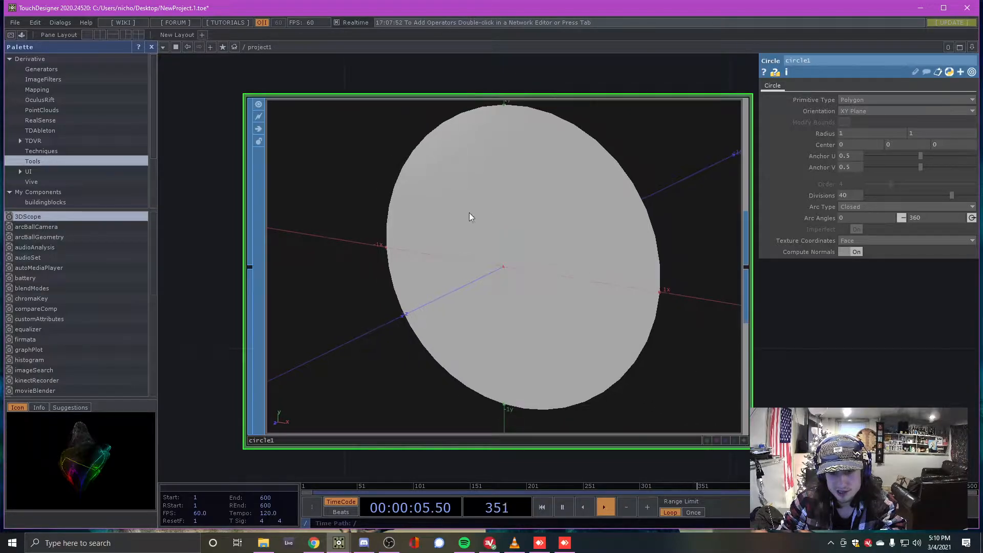
{"action": "scroll", "coordinate": [466, 214], "scroll_direction": "down", "scroll_amount": 5}
{"action": "scroll", "coordinate": [454, 214], "scroll_direction": "down", "scroll_amount": 3}
{"action": "scroll", "coordinate": [460, 212], "scroll_direction": "up", "scroll_amount": 3}
{"action": "scroll", "coordinate": [445, 217], "scroll_direction": "down", "scroll_amount": 3}
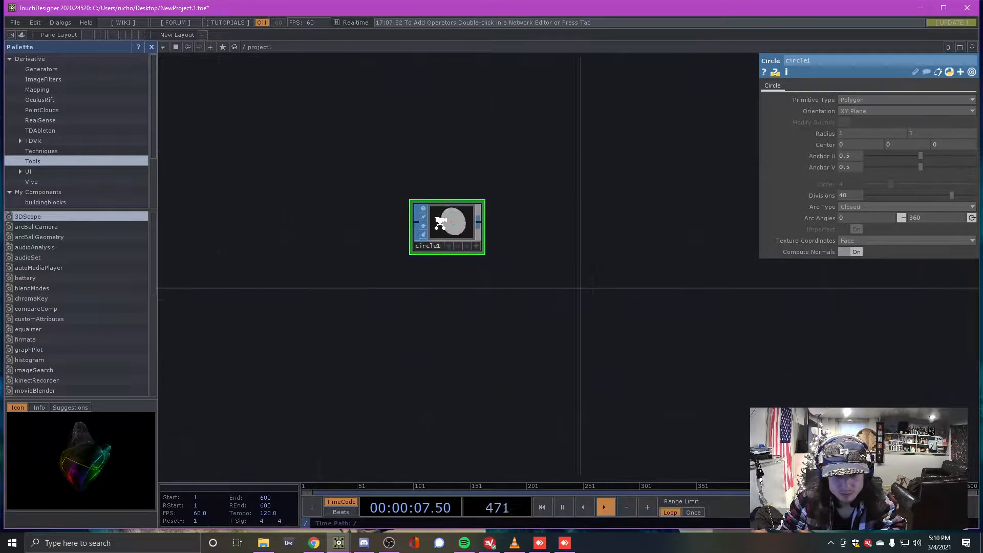
{"action": "scroll", "coordinate": [441, 223], "scroll_direction": "up", "scroll_amount": 4}
{"action": "left_click", "coordinate": [547, 294]}
{"action": "mouse_move", "coordinate": [463, 235]}
{"action": "left_mouse_down"}
{"action": "mouse_move", "coordinate": [481, 235]}
{"action": "mouse_move", "coordinate": [415, 231]}
{"action": "mouse_move", "coordinate": [465, 239]}
{"action": "mouse_move", "coordinate": [493, 215]}
{"action": "mouse_move", "coordinate": [415, 209]}
{"action": "mouse_move", "coordinate": [466, 255]}
{"action": "mouse_move", "coordinate": [505, 228]}
{"action": "mouse_move", "coordinate": [456, 235]}
{"action": "mouse_move", "coordinate": [472, 236]}
{"action": "left_mouse_up"}
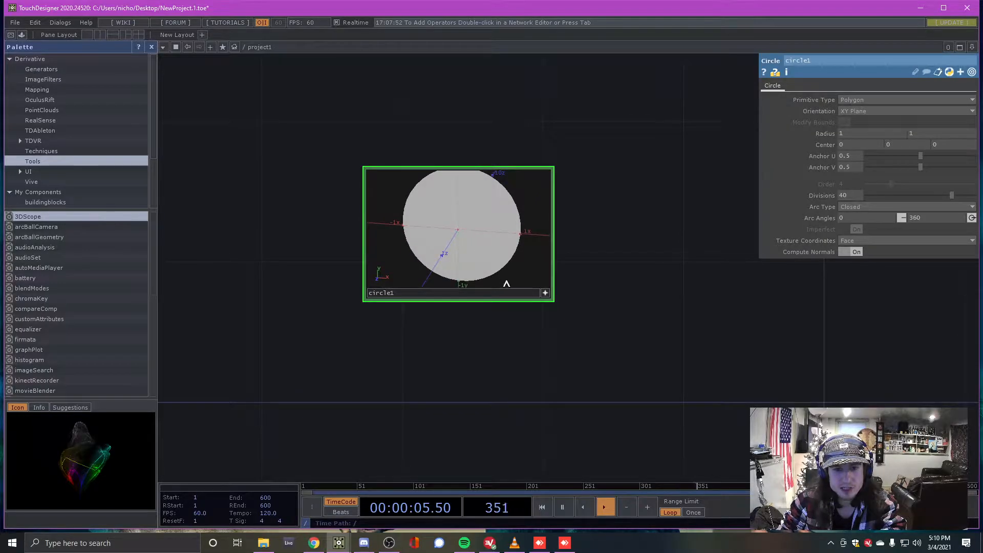
{"action": "left_click", "coordinate": [544, 294]}
List the COMP operators to follow circle1's output
{"action": "scroll", "coordinate": [409, 263], "scroll_direction": "down", "scroll_amount": 4}
{"action": "scroll", "coordinate": [429, 254], "scroll_direction": "up", "scroll_amount": 4}
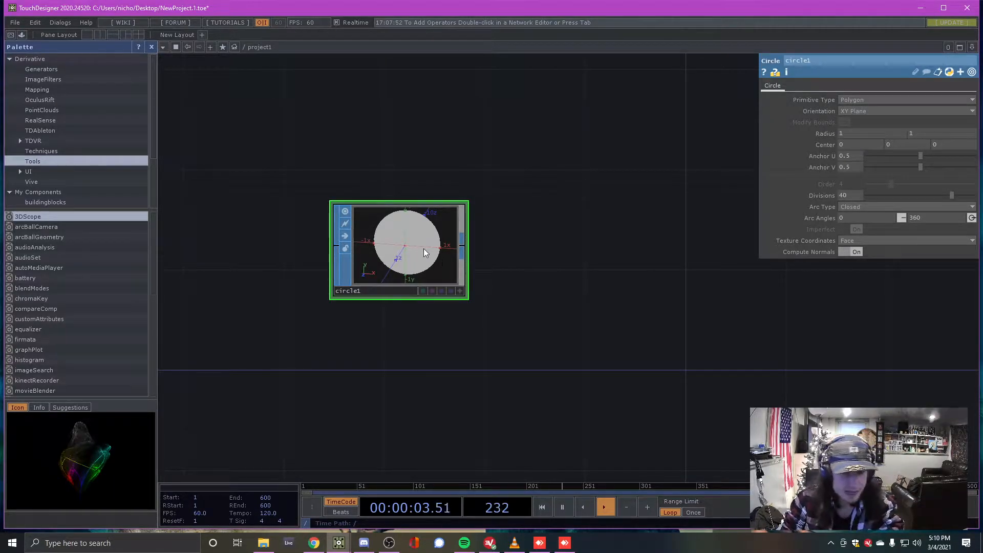
{"action": "right_click", "coordinate": [461, 248]}
{"action": "left_click", "coordinate": [297, 125]}
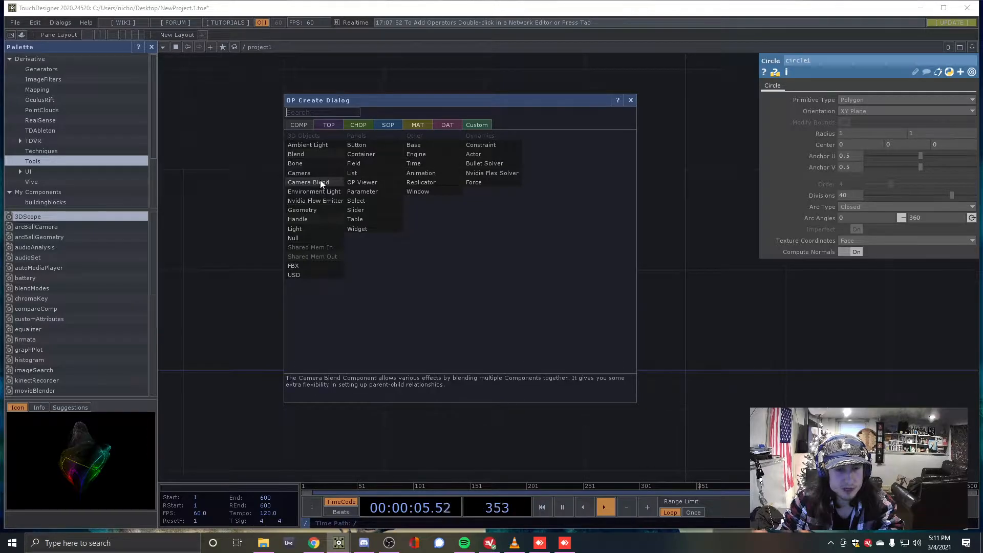
Create Geometry COMP geo1 wired from circle1, with circle1 moved left and geo1 centred
{"action": "left_click", "coordinate": [310, 211]}
{"action": "left_click", "coordinate": [611, 278]}
{"action": "middle_click_drag", "start_coordinate": [597, 242], "coordinate": [539, 324]}
{"action": "left_click_drag", "start_coordinate": [395, 279], "coordinate": [225, 288]}
{"action": "scroll", "coordinate": [258, 288], "scroll_direction": "up", "scroll_amount": 3}
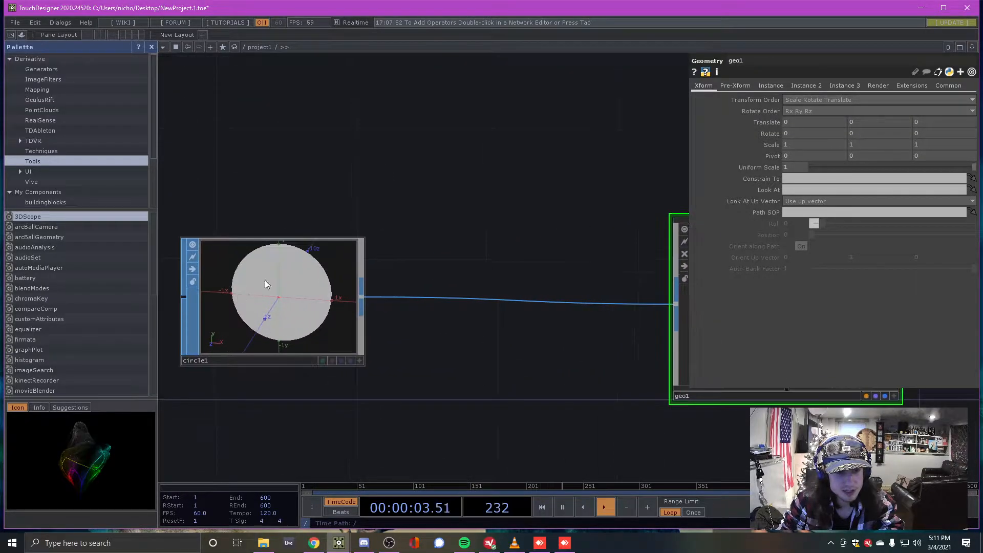
{"action": "scroll", "coordinate": [257, 290], "scroll_direction": "down", "scroll_amount": 2}
{"action": "middle_click_drag", "start_coordinate": [680, 277], "coordinate": [542, 278]}
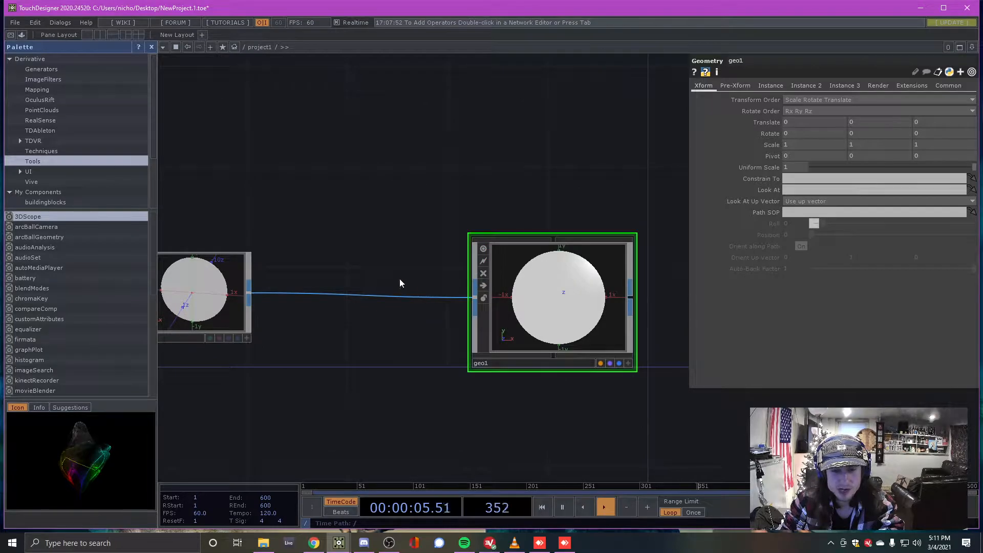
{"action": "scroll", "coordinate": [402, 282], "scroll_direction": "down", "scroll_amount": 2}
{"action": "scroll", "coordinate": [463, 274], "scroll_direction": "up", "scroll_amount": 1}
{"action": "scroll", "coordinate": [504, 318], "scroll_direction": "down", "scroll_amount": 1}
{"action": "scroll", "coordinate": [512, 307], "scroll_direction": "up", "scroll_amount": 3}
{"action": "scroll", "coordinate": [475, 354], "scroll_direction": "down", "scroll_amount": 1}
{"action": "scroll", "coordinate": [474, 353], "scroll_direction": "up", "scroll_amount": 2}
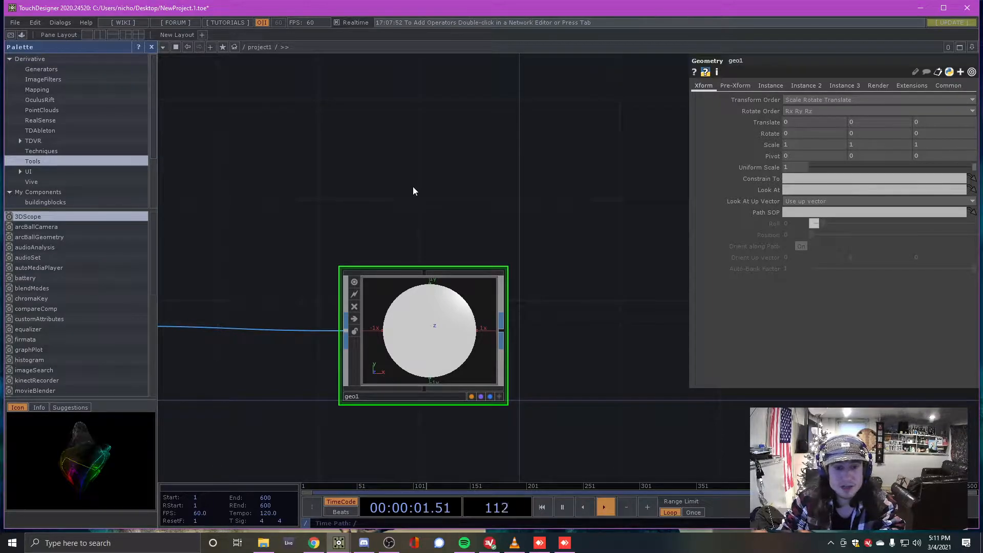
Add a Camera COMP cam1 above geo1
{"action": "key", "text": "Tab"}
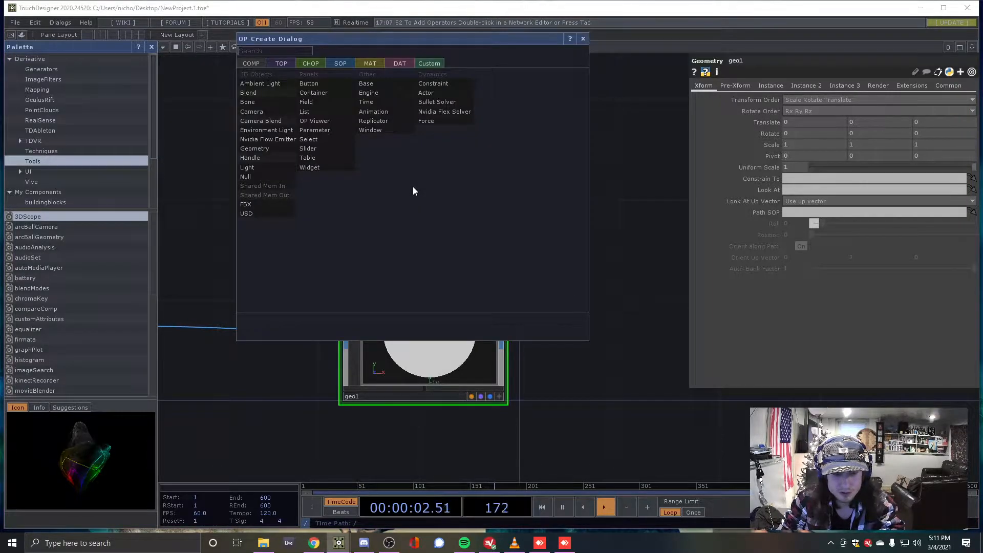
{"action": "left_click", "coordinate": [583, 39]}
{"action": "key", "text": "Tab"}
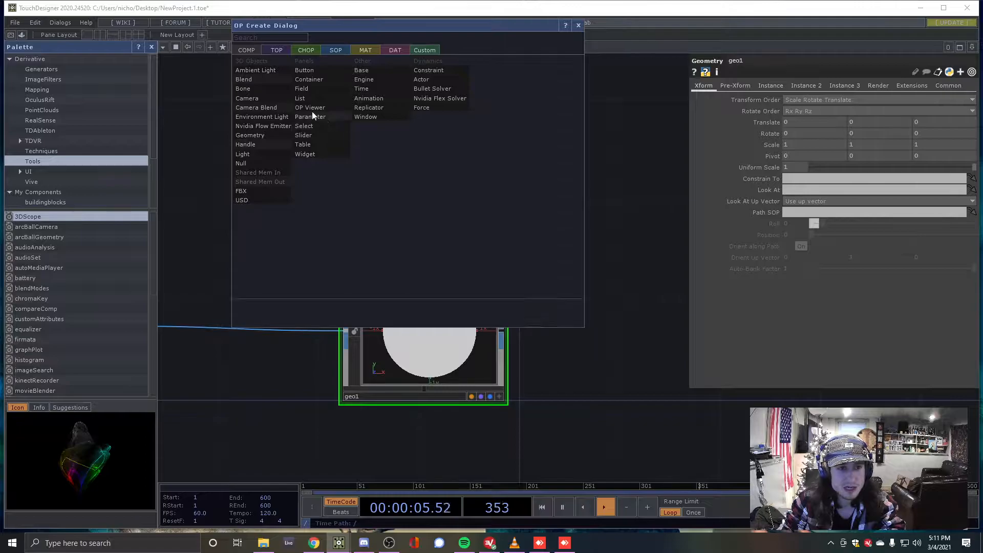
{"action": "left_click", "coordinate": [265, 98]}
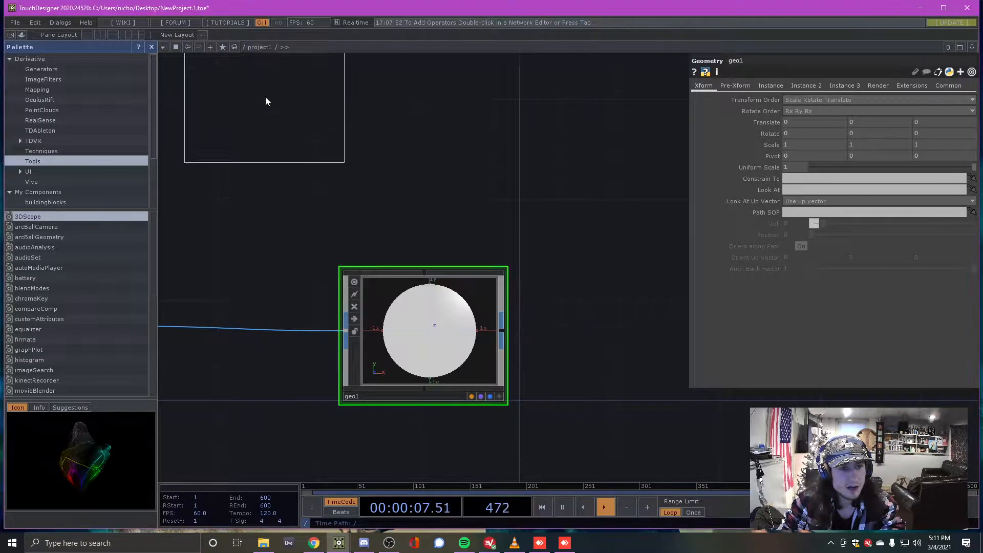
{"action": "left_click", "coordinate": [425, 141]}
{"action": "scroll", "coordinate": [413, 159], "scroll_direction": "up", "scroll_amount": 5}
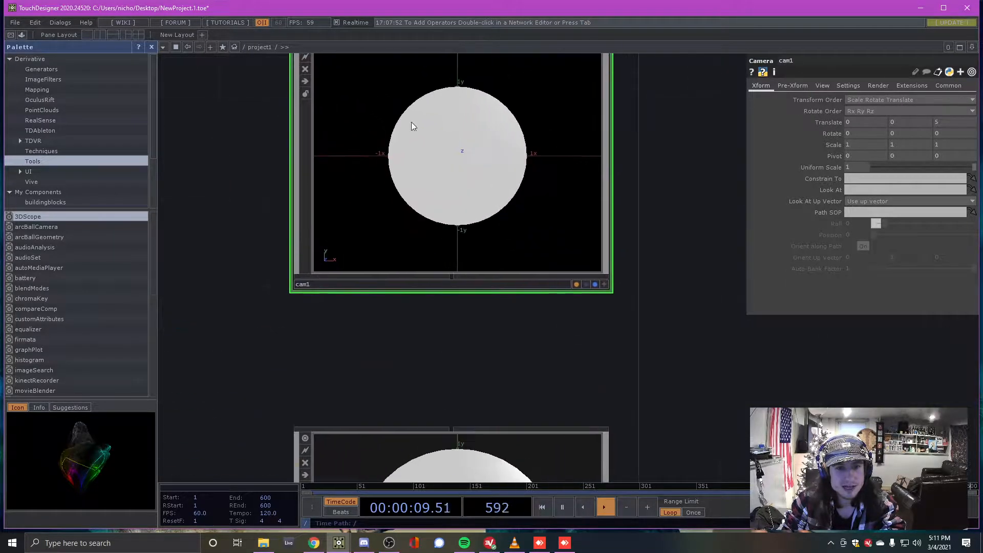
{"action": "scroll", "coordinate": [385, 147], "scroll_direction": "down", "scroll_amount": 5}
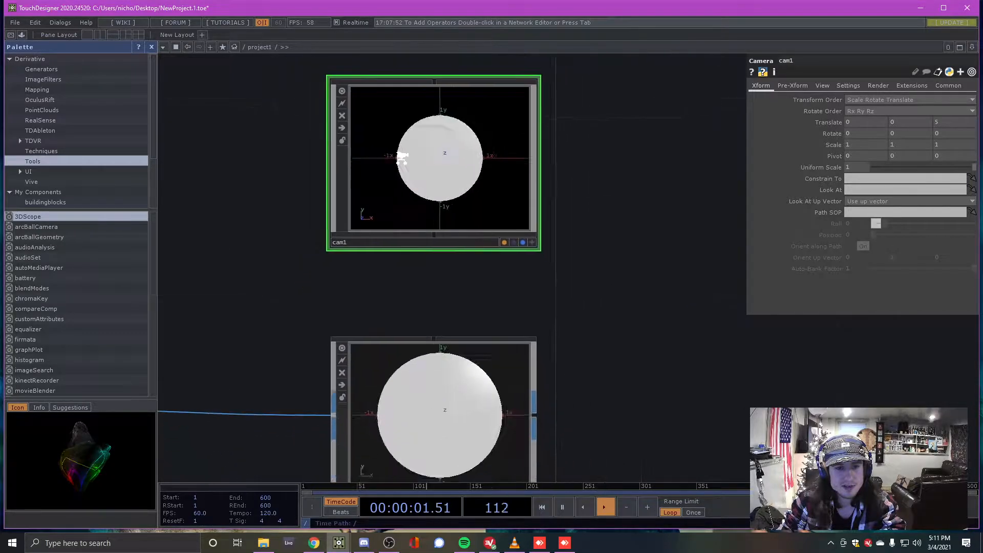
Add a Light COMP light1 beside cam1 by searching 'li'
{"action": "key", "text": "Tab"}
{"action": "type", "text": "li"}
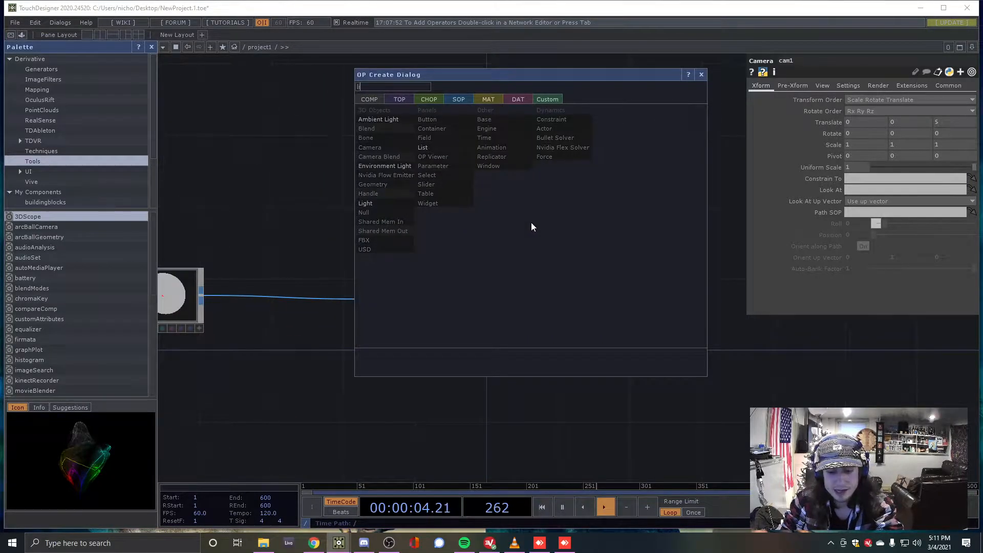
{"action": "left_click", "coordinate": [393, 205]}
{"action": "left_click", "coordinate": [592, 161]}
{"action": "scroll", "coordinate": [550, 145], "scroll_direction": "down", "scroll_amount": 2}
{"action": "scroll", "coordinate": [545, 153], "scroll_direction": "up", "scroll_amount": 2}
{"action": "scroll", "coordinate": [546, 153], "scroll_direction": "down", "scroll_amount": 2}
{"action": "scroll", "coordinate": [552, 256], "scroll_direction": "up", "scroll_amount": 2}
{"action": "scroll", "coordinate": [548, 251], "scroll_direction": "down", "scroll_amount": 2}
{"action": "scroll", "coordinate": [551, 277], "scroll_direction": "up", "scroll_amount": 2}
{"action": "scroll", "coordinate": [555, 287], "scroll_direction": "down", "scroll_amount": 2}
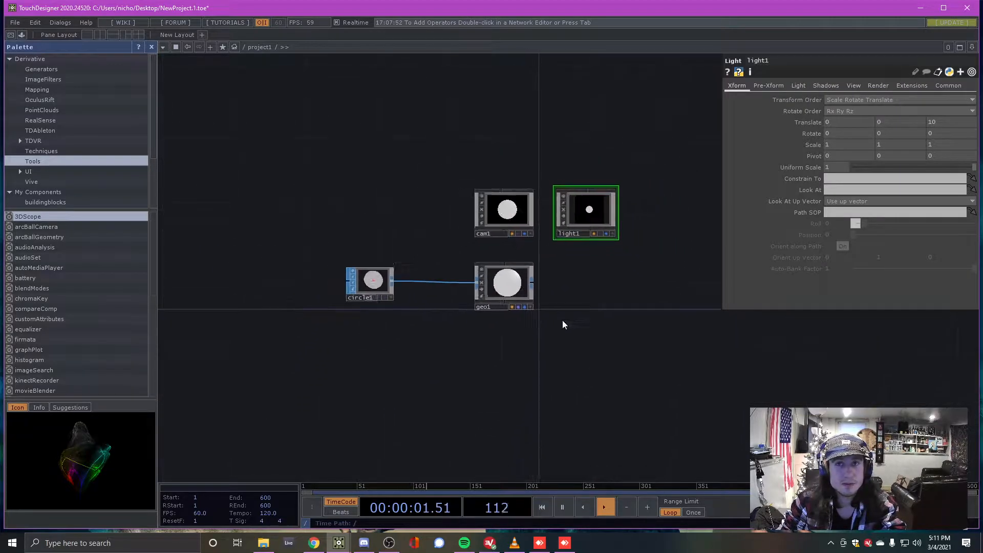
{"action": "scroll", "coordinate": [566, 307], "scroll_direction": "up", "scroll_amount": 2}
{"action": "key", "text": "Tab"}
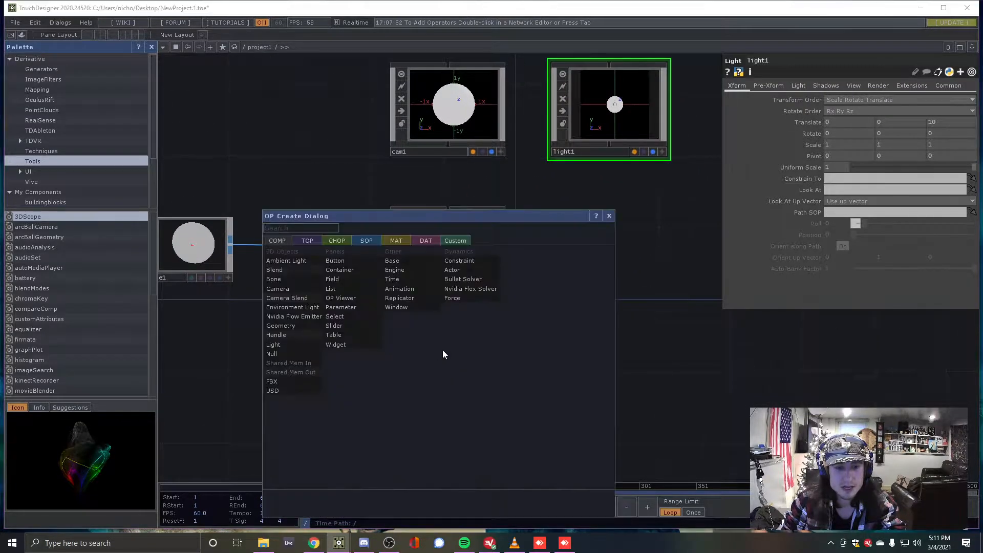
Create a Line MAT line1 and place it below geo1
{"action": "left_click", "coordinate": [391, 241]}
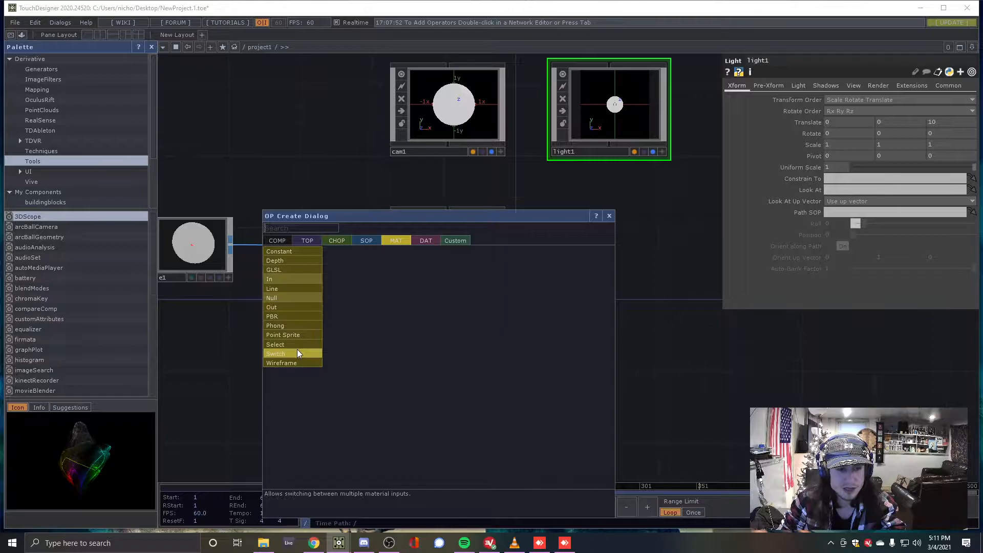
{"action": "left_click", "coordinate": [296, 287]}
{"action": "left_click", "coordinate": [438, 364]}
{"action": "left_click_drag", "start_coordinate": [438, 367], "coordinate": [456, 386]}
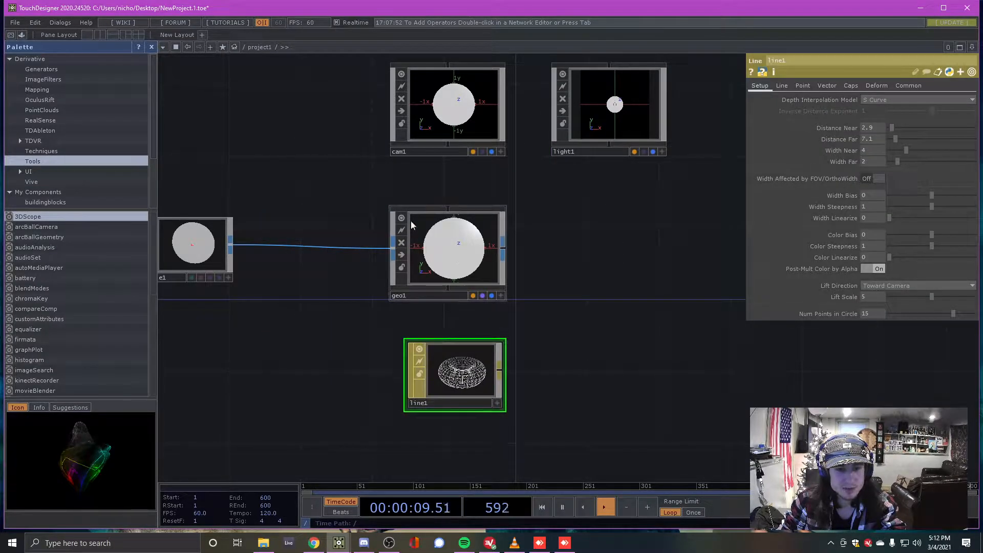
{"action": "scroll", "coordinate": [469, 170], "scroll_direction": "down", "scroll_amount": 2}
Select cam1, light1, geo1 and line1, then move line1 up toward geo1
{"action": "left_click_drag", "start_coordinate": [378, 114], "coordinate": [639, 365]}
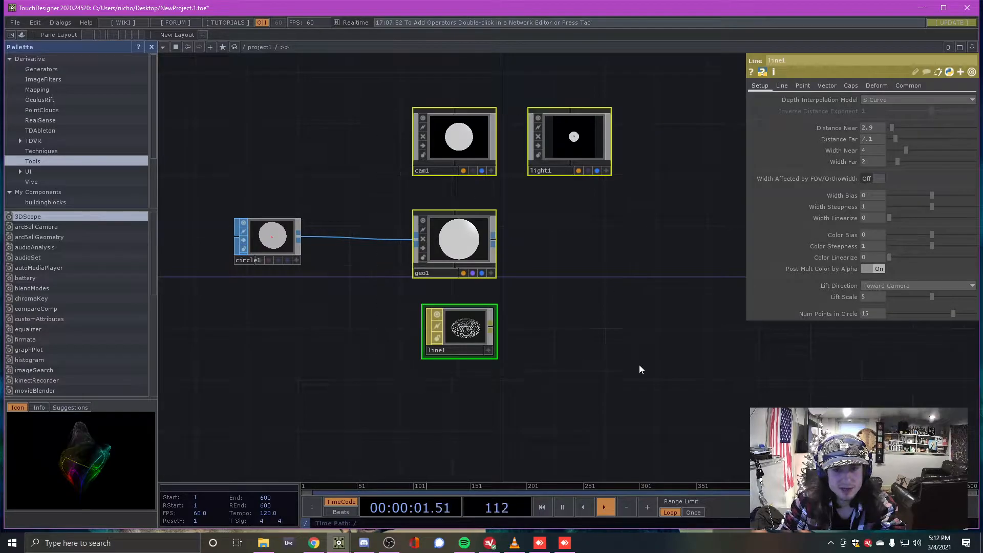
{"action": "left_click", "coordinate": [539, 302]}
{"action": "left_click_drag", "start_coordinate": [387, 114], "coordinate": [640, 374]}
{"action": "left_click", "coordinate": [475, 155]}
{"action": "left_click", "coordinate": [562, 139]}
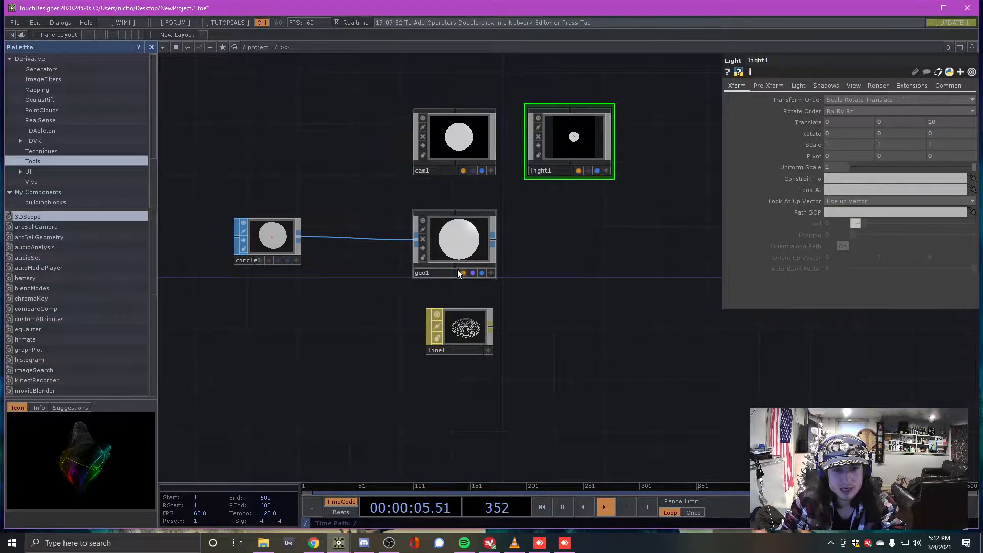
{"action": "left_click", "coordinate": [455, 245]}
{"action": "mouse_move", "coordinate": [472, 340]}
{"action": "left_mouse_down"}
{"action": "mouse_move", "coordinate": [463, 337]}
{"action": "mouse_move", "coordinate": [453, 246]}
{"action": "mouse_move", "coordinate": [457, 340]}
{"action": "left_mouse_up"}
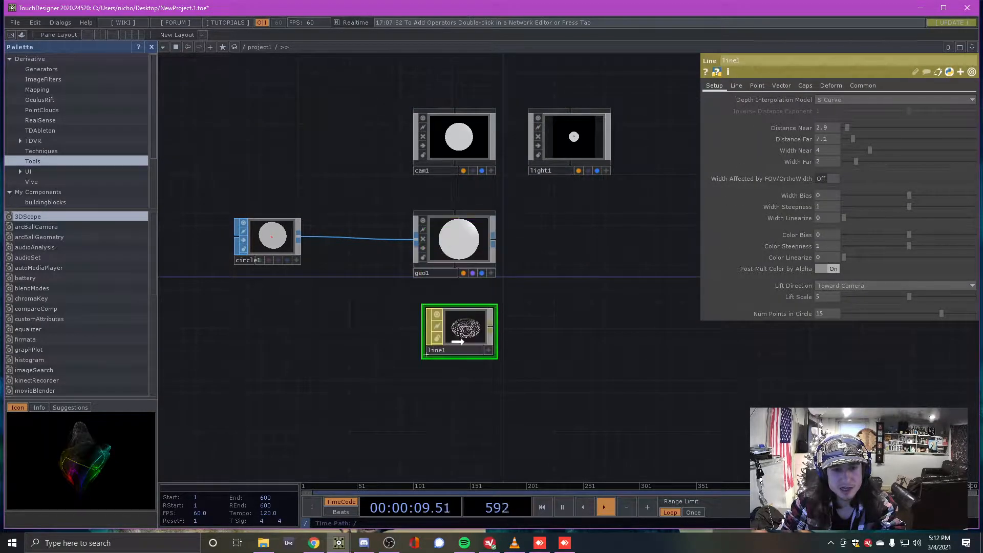
{"action": "scroll", "coordinate": [437, 288], "scroll_direction": "up", "scroll_amount": 2}
{"action": "scroll", "coordinate": [437, 288], "scroll_direction": "down", "scroll_amount": 2}
{"action": "scroll", "coordinate": [478, 275], "scroll_direction": "up", "scroll_amount": 2}
{"action": "scroll", "coordinate": [476, 354], "scroll_direction": "down", "scroll_amount": 2}
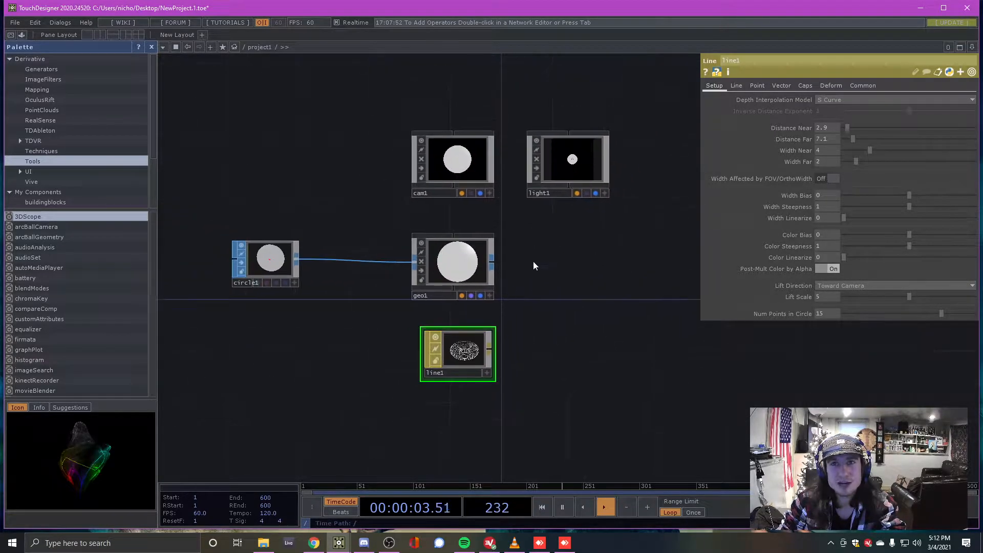
{"action": "scroll", "coordinate": [533, 264], "scroll_direction": "up", "scroll_amount": 2}
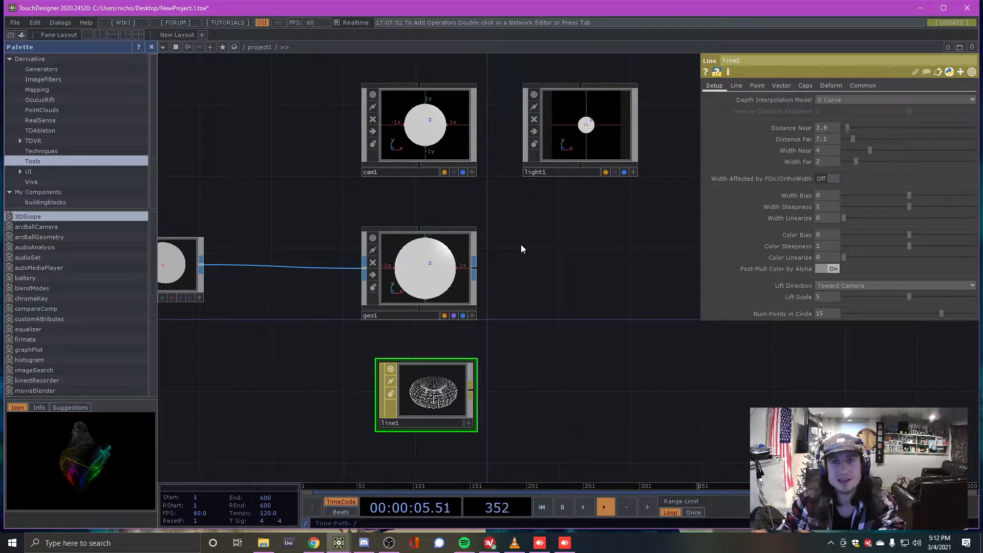
Set line1 as geo1's Material on its Render parameters page
{"action": "left_click", "coordinate": [430, 282]}
{"action": "left_click", "coordinate": [436, 395]}
{"action": "left_click", "coordinate": [435, 269]}
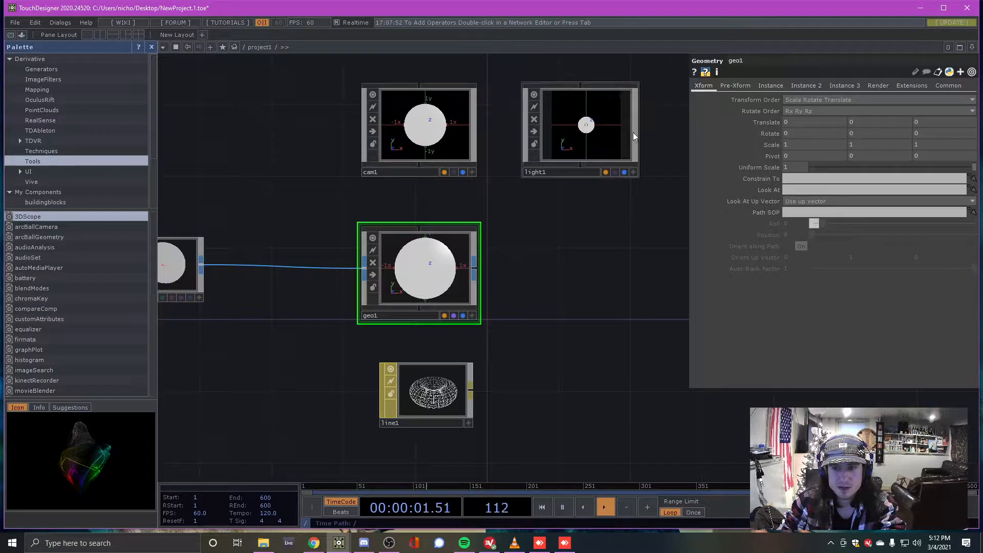
{"action": "left_click", "coordinate": [874, 87]}
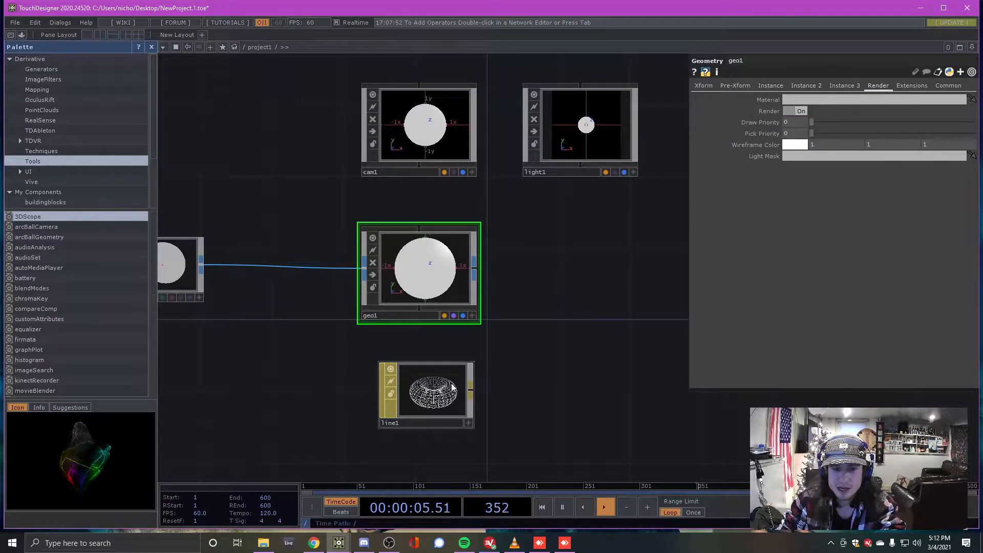
{"action": "left_click_drag", "start_coordinate": [438, 388], "coordinate": [828, 97]}
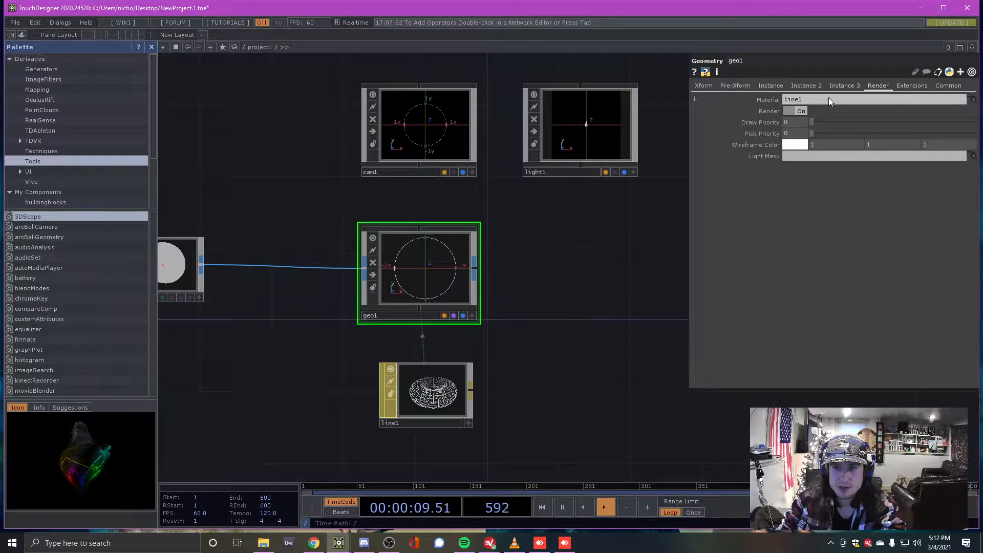
Tuck line1 closer beneath geo1 in the network
{"action": "scroll", "coordinate": [406, 264], "scroll_direction": "up", "scroll_amount": 2}
{"action": "scroll", "coordinate": [406, 264], "scroll_direction": "up", "scroll_amount": 2}
{"action": "scroll", "coordinate": [426, 247], "scroll_direction": "down", "scroll_amount": 3}
{"action": "scroll", "coordinate": [411, 428], "scroll_direction": "up", "scroll_amount": 4}
{"action": "scroll", "coordinate": [555, 302], "scroll_direction": "down", "scroll_amount": 4}
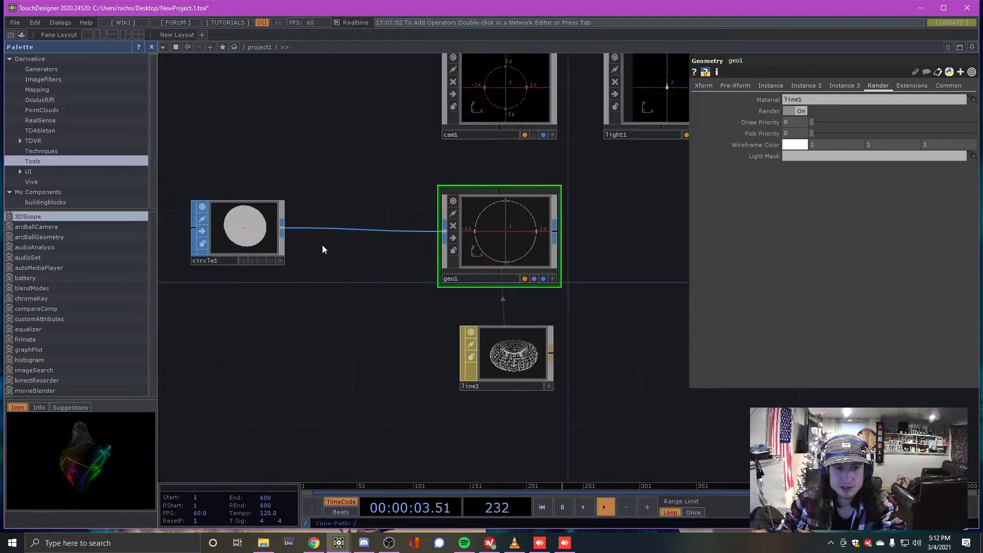
{"action": "scroll", "coordinate": [209, 228], "scroll_direction": "up", "scroll_amount": 2}
{"action": "scroll", "coordinate": [206, 214], "scroll_direction": "down", "scroll_amount": 2}
{"action": "scroll", "coordinate": [482, 222], "scroll_direction": "up", "scroll_amount": 5}
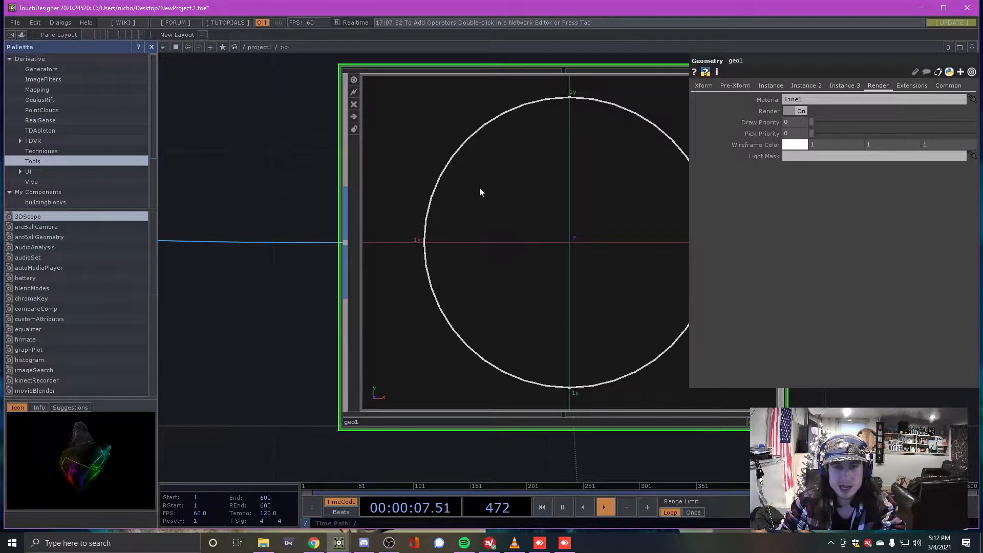
{"action": "scroll", "coordinate": [485, 192], "scroll_direction": "down", "scroll_amount": 4}
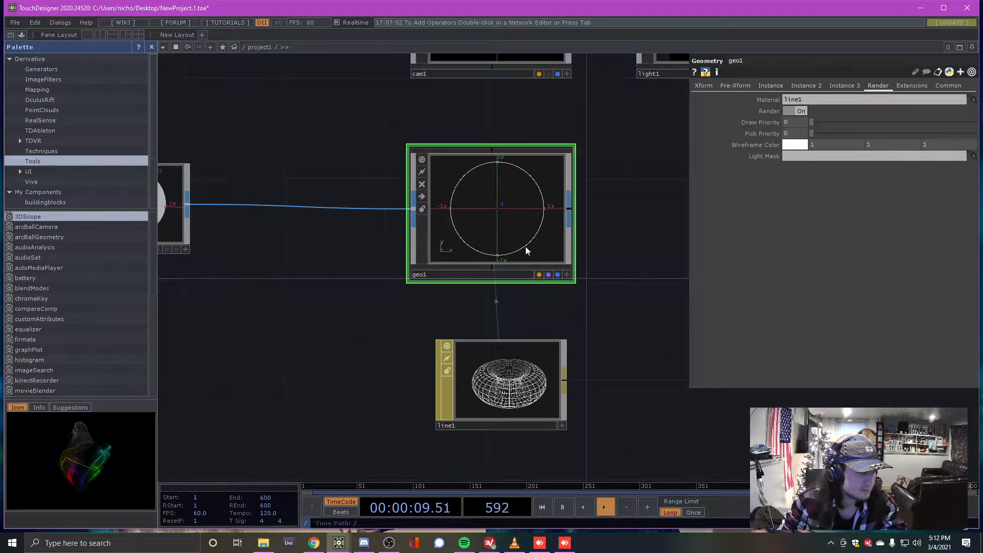
{"action": "scroll", "coordinate": [617, 225], "scroll_direction": "up", "scroll_amount": 2}
{"action": "scroll", "coordinate": [467, 256], "scroll_direction": "down", "scroll_amount": 2}
{"action": "left_click_drag", "start_coordinate": [464, 398], "coordinate": [439, 374]}
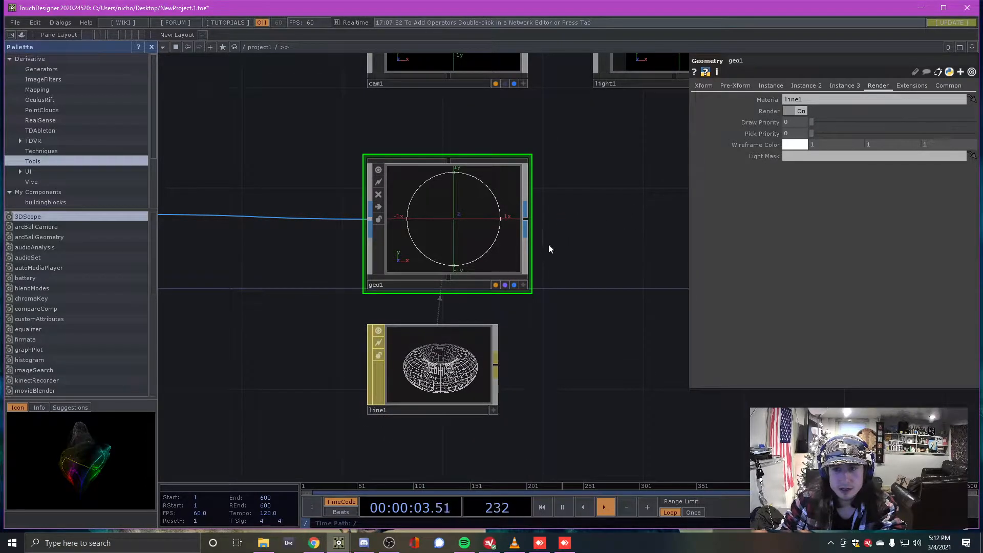
{"action": "scroll", "coordinate": [479, 244], "scroll_direction": "down", "scroll_amount": 2}
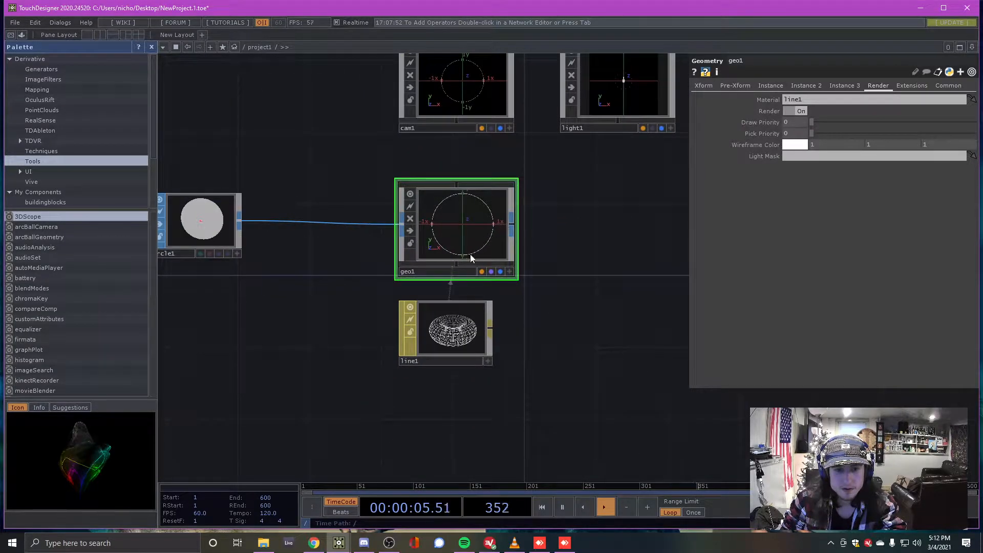
{"action": "scroll", "coordinate": [542, 261], "scroll_direction": "down", "scroll_amount": 2}
{"action": "scroll", "coordinate": [599, 253], "scroll_direction": "up", "scroll_amount": 2}
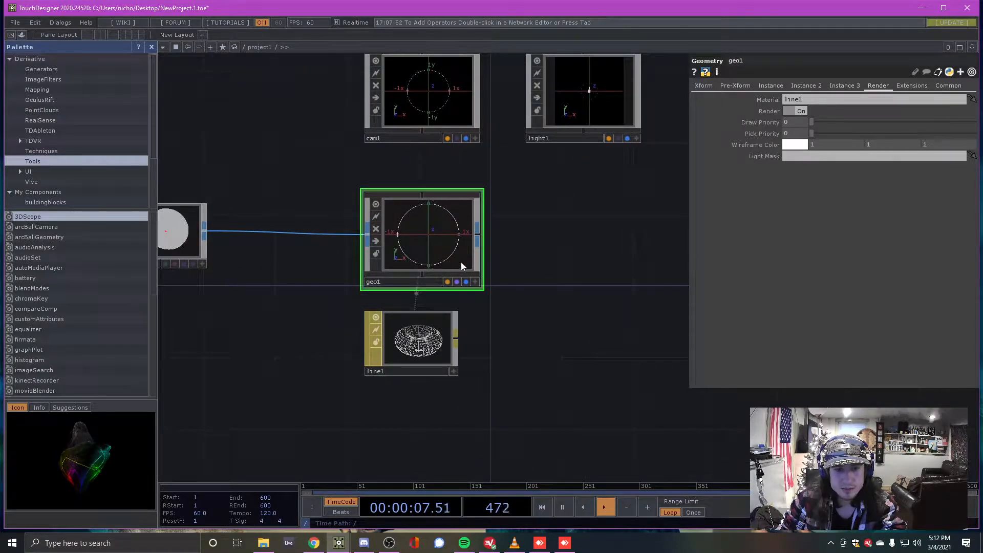
{"action": "double_click", "coordinate": [536, 271]}
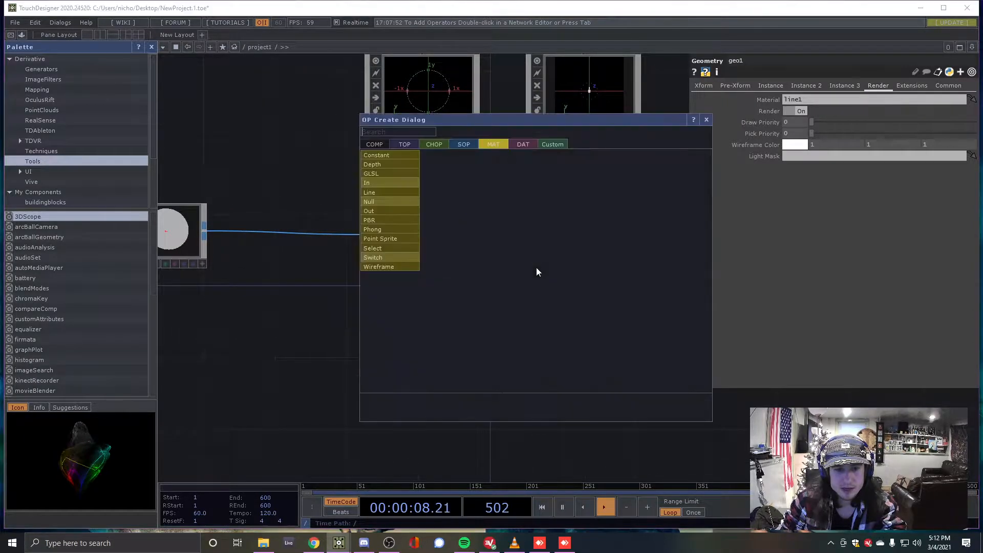
Add a Render TOP, render1, and place it to the right of geo1
{"action": "left_click", "coordinate": [393, 143]}
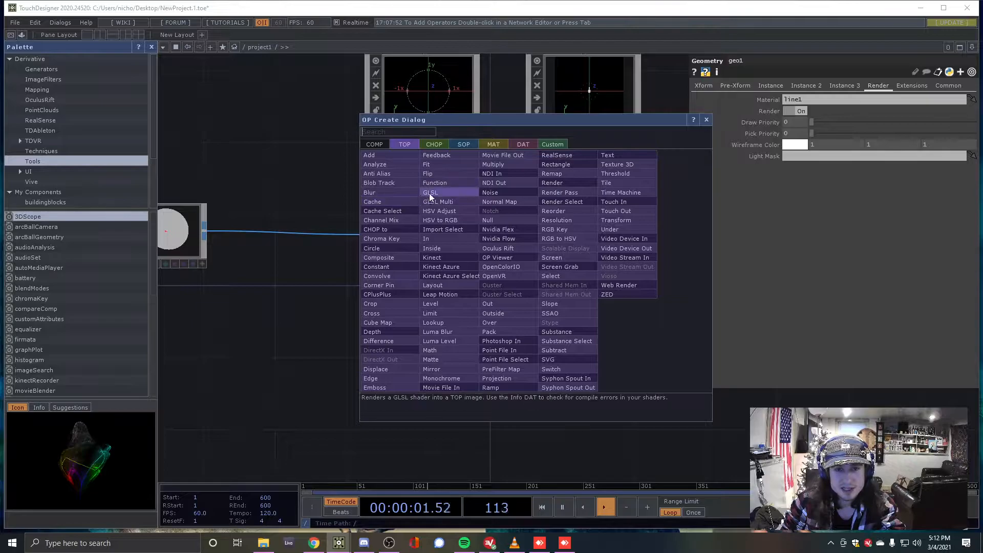
{"action": "type", "text": "re"}
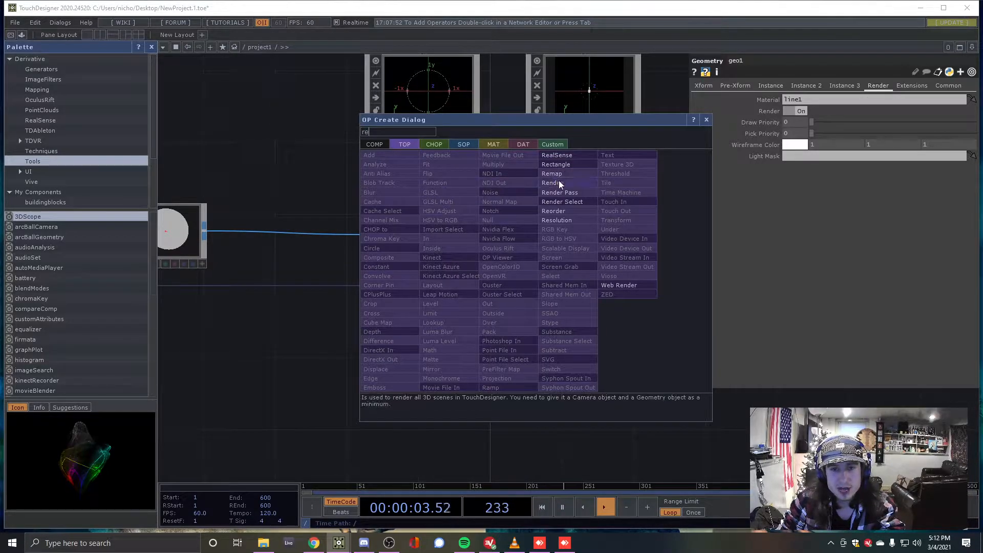
{"action": "left_click", "coordinate": [565, 183]}
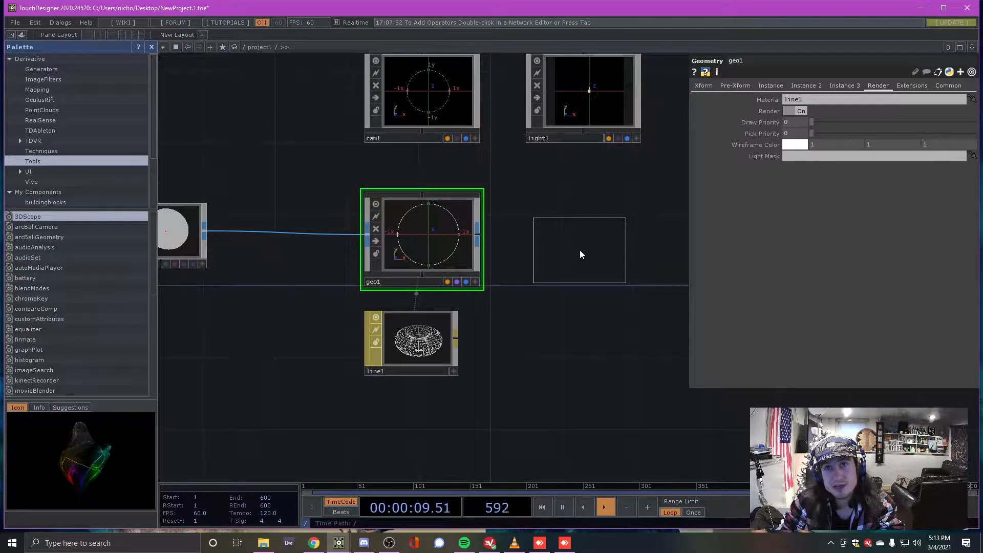
{"action": "left_click", "coordinate": [580, 250]}
{"action": "left_click_drag", "start_coordinate": [579, 253], "coordinate": [606, 236]}
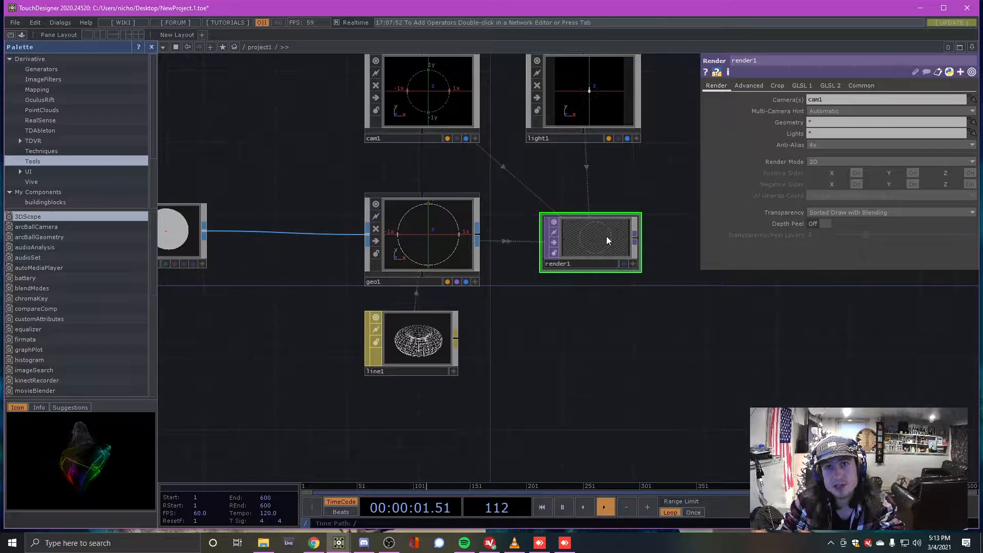
Zoom around the network, selecting all six nodes and then clearing the selection
{"action": "scroll", "coordinate": [613, 239], "scroll_direction": "up", "scroll_amount": 1}
{"action": "scroll", "coordinate": [612, 239], "scroll_direction": "up", "scroll_amount": 2}
{"action": "scroll", "coordinate": [584, 215], "scroll_direction": "down", "scroll_amount": 1}
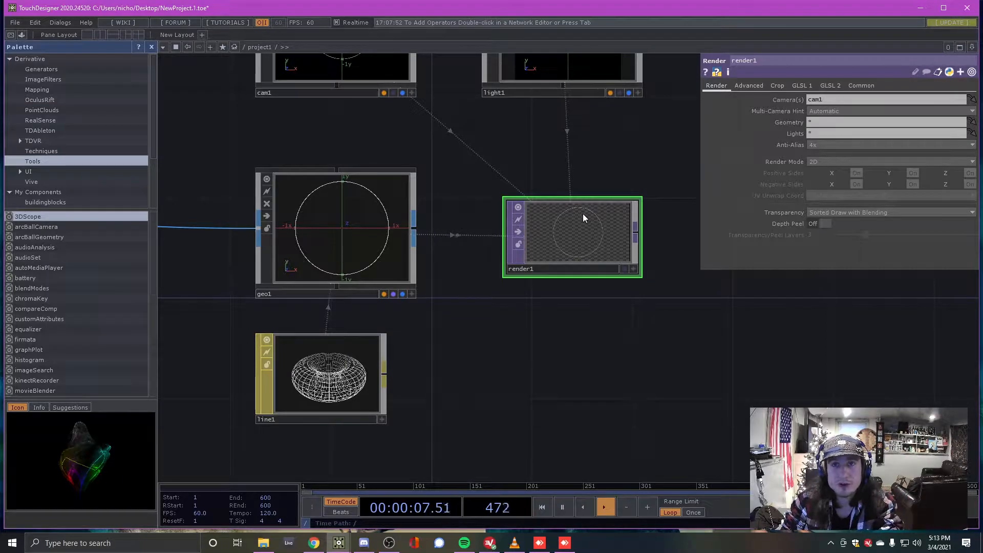
{"action": "scroll", "coordinate": [581, 205], "scroll_direction": "down", "scroll_amount": 1}
{"action": "scroll", "coordinate": [539, 221], "scroll_direction": "up", "scroll_amount": 2}
{"action": "scroll", "coordinate": [539, 222], "scroll_direction": "down", "scroll_amount": 1}
{"action": "scroll", "coordinate": [534, 223], "scroll_direction": "up", "scroll_amount": 2}
{"action": "scroll", "coordinate": [541, 223], "scroll_direction": "down", "scroll_amount": 3}
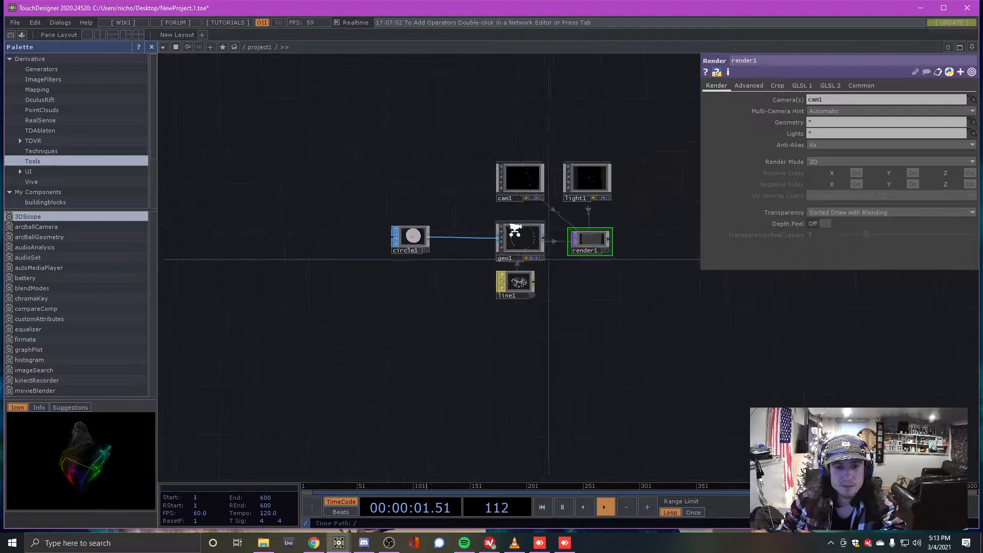
{"action": "scroll", "coordinate": [507, 230], "scroll_direction": "up", "scroll_amount": 1}
{"action": "right_click_drag", "start_coordinate": [340, 121], "coordinate": [699, 322]}
{"action": "left_click", "coordinate": [652, 289]}
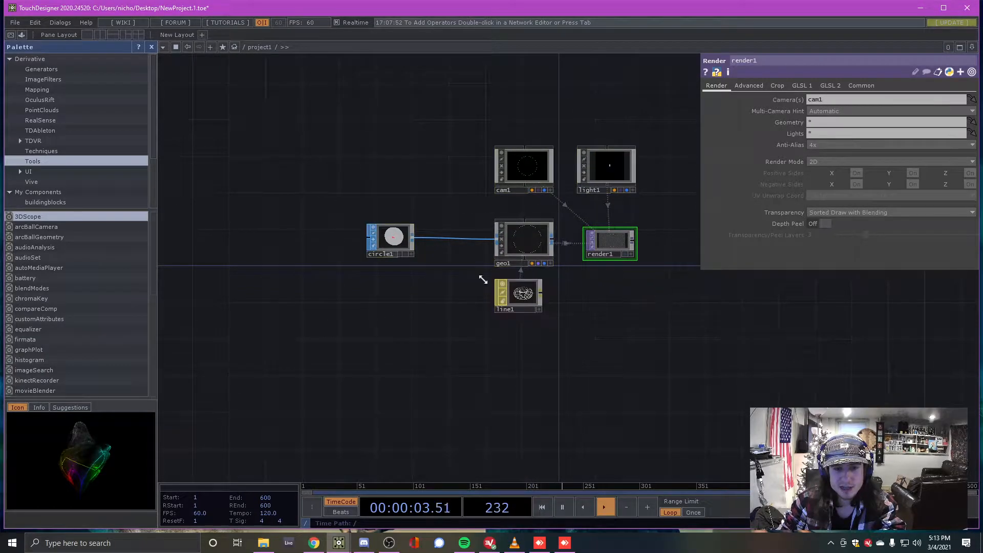
{"action": "scroll", "coordinate": [609, 240], "scroll_direction": "up", "scroll_amount": 5}
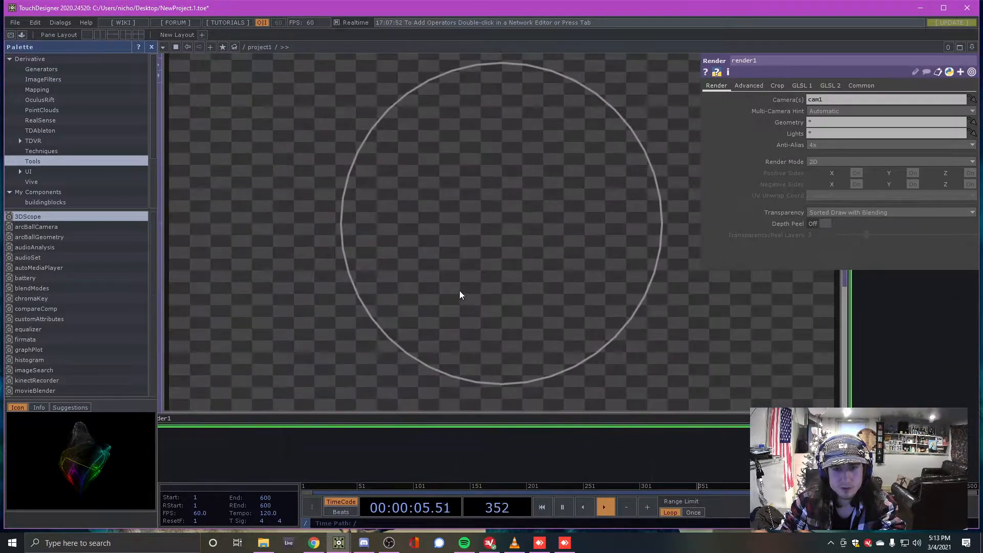
{"action": "scroll", "coordinate": [460, 251], "scroll_direction": "down", "scroll_amount": 3}
{"action": "scroll", "coordinate": [398, 239], "scroll_direction": "down", "scroll_amount": 4}
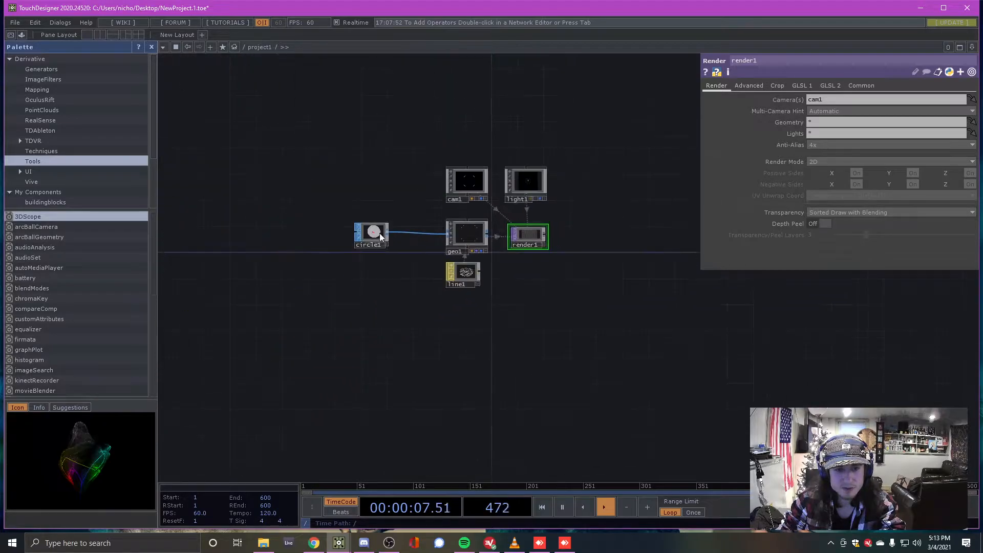
{"action": "scroll", "coordinate": [379, 231], "scroll_direction": "up", "scroll_amount": 3}
Inspect circle1's parameters and then render1's render settings
{"action": "left_click", "coordinate": [442, 240]}
{"action": "scroll", "coordinate": [443, 244], "scroll_direction": "down", "scroll_amount": 2}
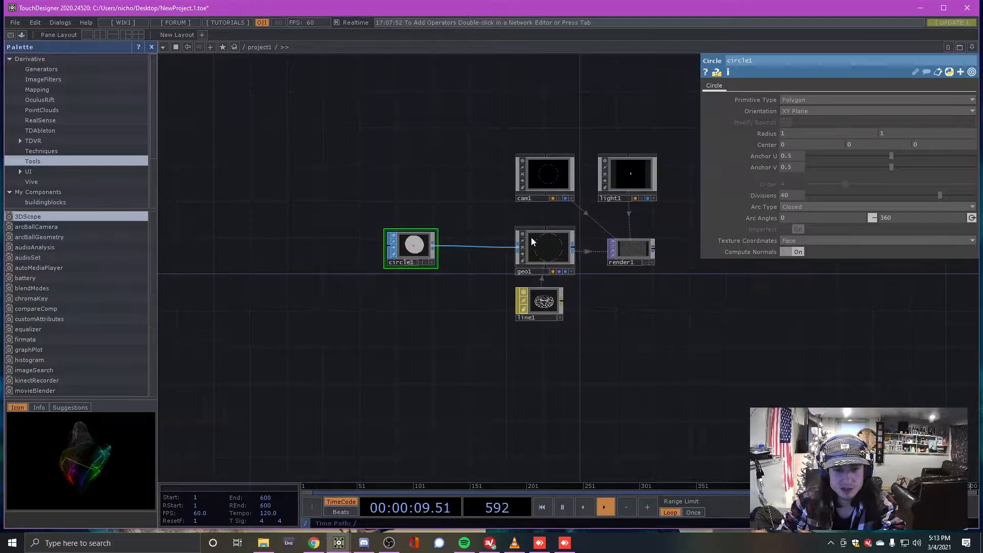
{"action": "scroll", "coordinate": [531, 242], "scroll_direction": "up", "scroll_amount": 2}
{"action": "scroll", "coordinate": [417, 219], "scroll_direction": "down", "scroll_amount": 3}
{"action": "scroll", "coordinate": [544, 213], "scroll_direction": "up", "scroll_amount": 5}
{"action": "left_click", "coordinate": [532, 275]}
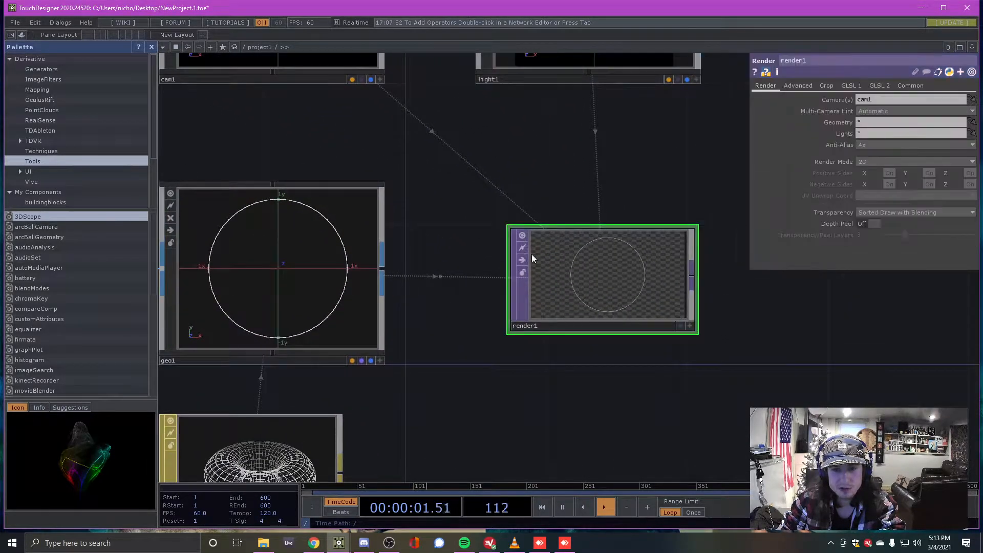
{"action": "scroll", "coordinate": [601, 283], "scroll_direction": "up", "scroll_amount": 4}
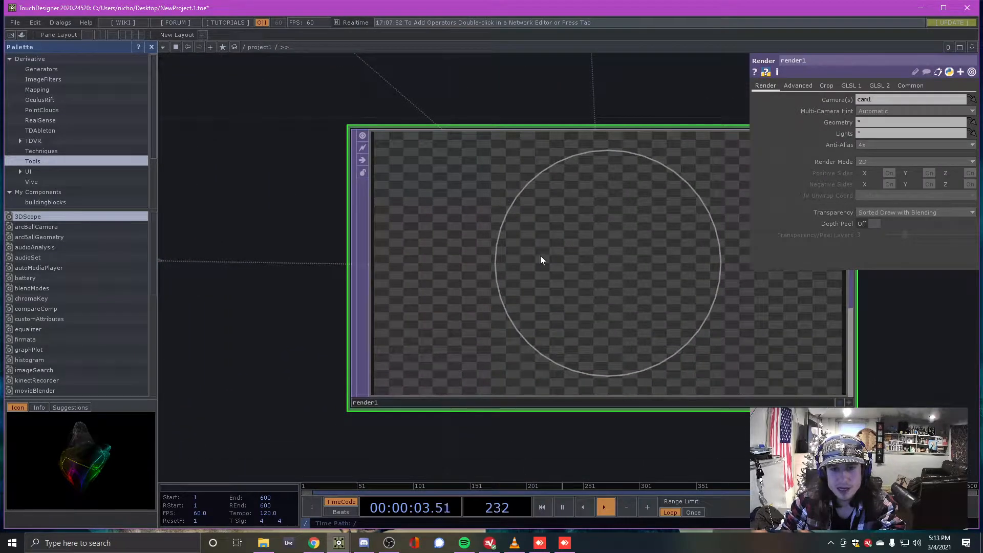
{"action": "scroll", "coordinate": [524, 221], "scroll_direction": "down", "scroll_amount": 4}
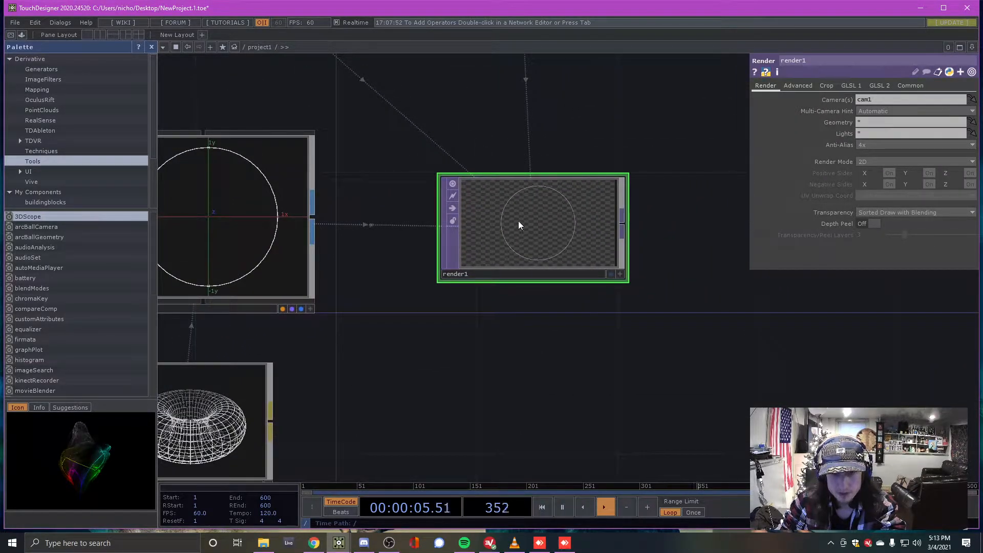
{"action": "scroll", "coordinate": [523, 212], "scroll_direction": "up", "scroll_amount": 2}
{"action": "scroll", "coordinate": [488, 204], "scroll_direction": "down", "scroll_amount": 5}
{"action": "scroll", "coordinate": [484, 213], "scroll_direction": "up", "scroll_amount": 1}
{"action": "scroll", "coordinate": [483, 213], "scroll_direction": "down", "scroll_amount": 4}
Start a new TOP operator from render1's output connector
{"action": "left_click_drag", "start_coordinate": [290, 127], "coordinate": [605, 304]}
{"action": "left_click", "coordinate": [558, 312]}
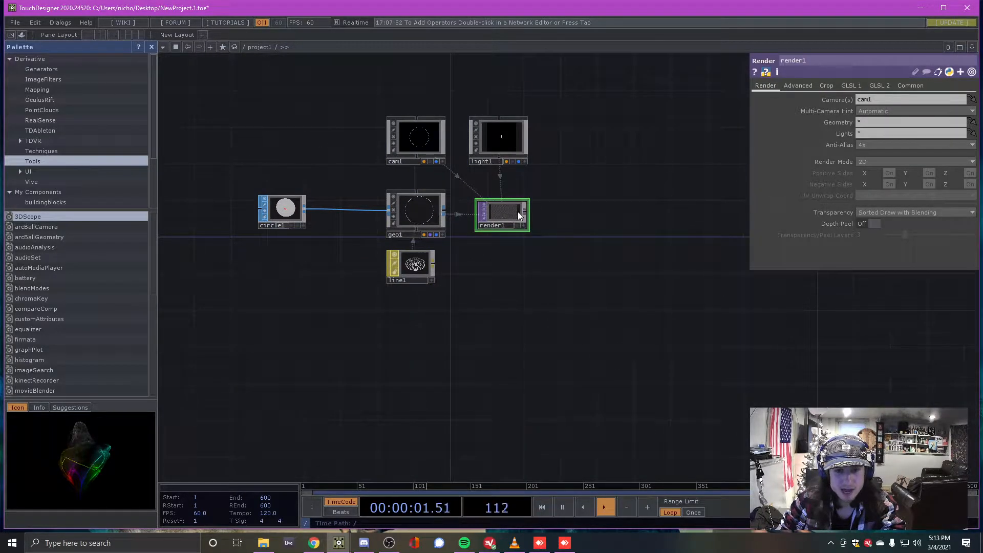
{"action": "scroll", "coordinate": [522, 211], "scroll_direction": "up", "scroll_amount": 5}
{"action": "scroll", "coordinate": [454, 199], "scroll_direction": "down", "scroll_amount": 4}
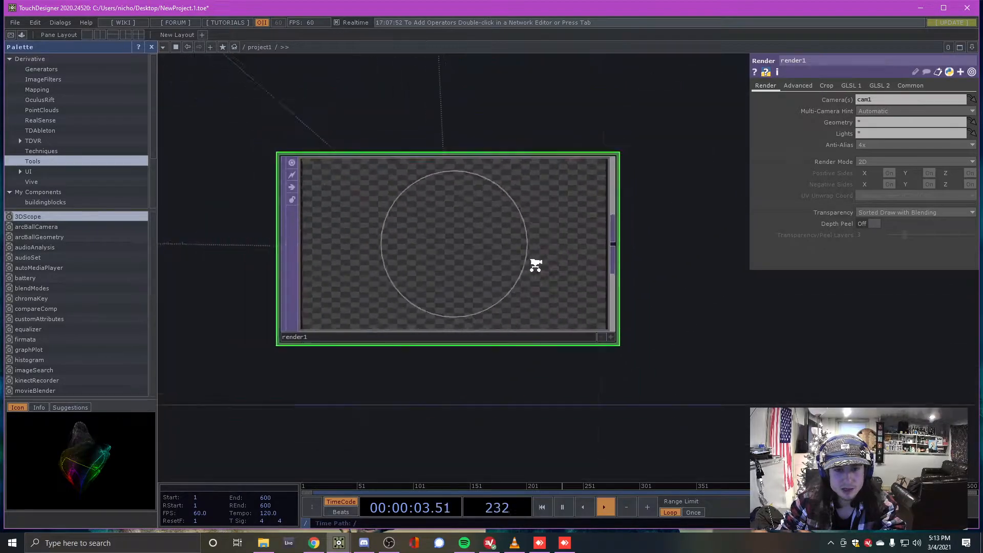
{"action": "scroll", "coordinate": [521, 260], "scroll_direction": "down", "scroll_amount": 1}
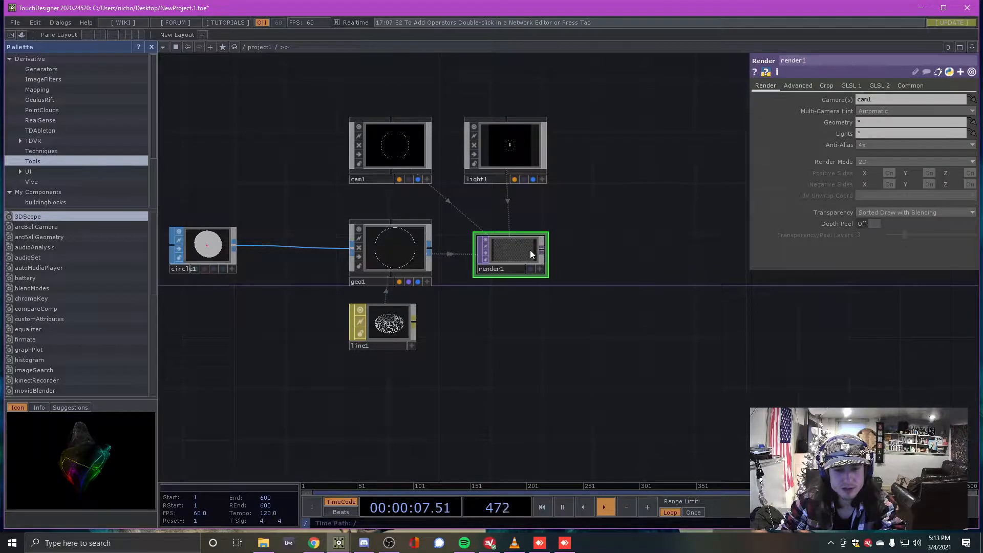
{"action": "left_click_drag", "start_coordinate": [515, 328], "coordinate": [515, 325]}
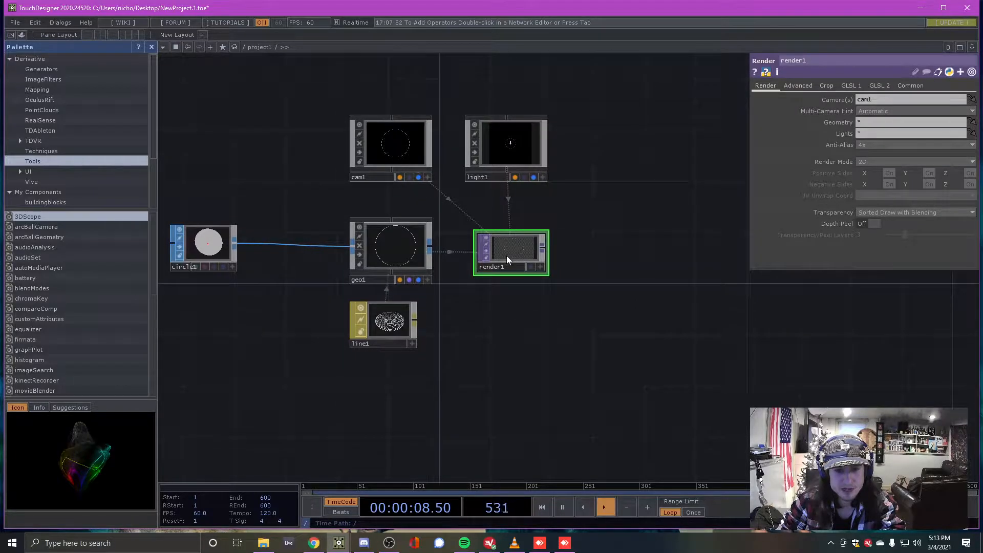
{"action": "left_click", "coordinate": [542, 247]}
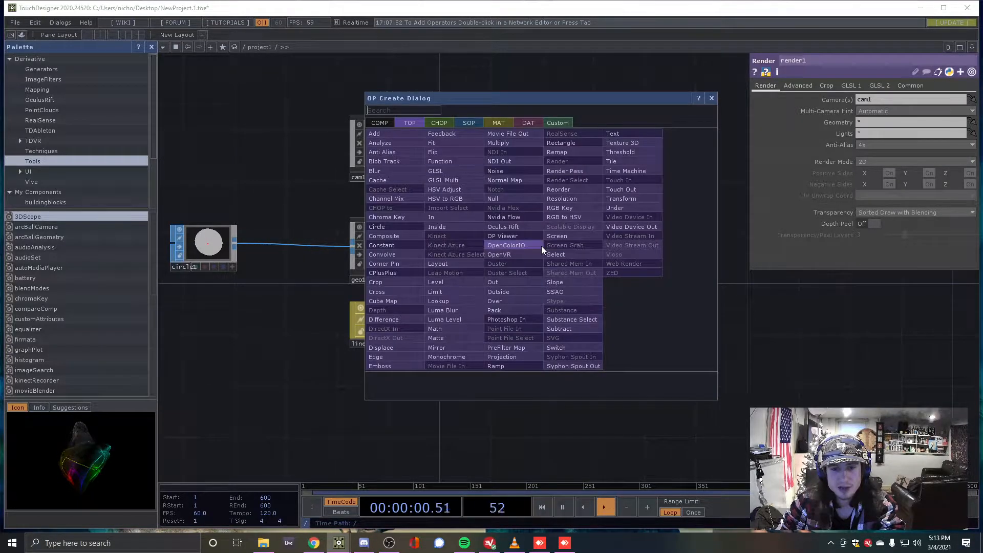
Add a Null TOP, null1, fed by render1 and move it to the far right
{"action": "left_click", "coordinate": [711, 98]}
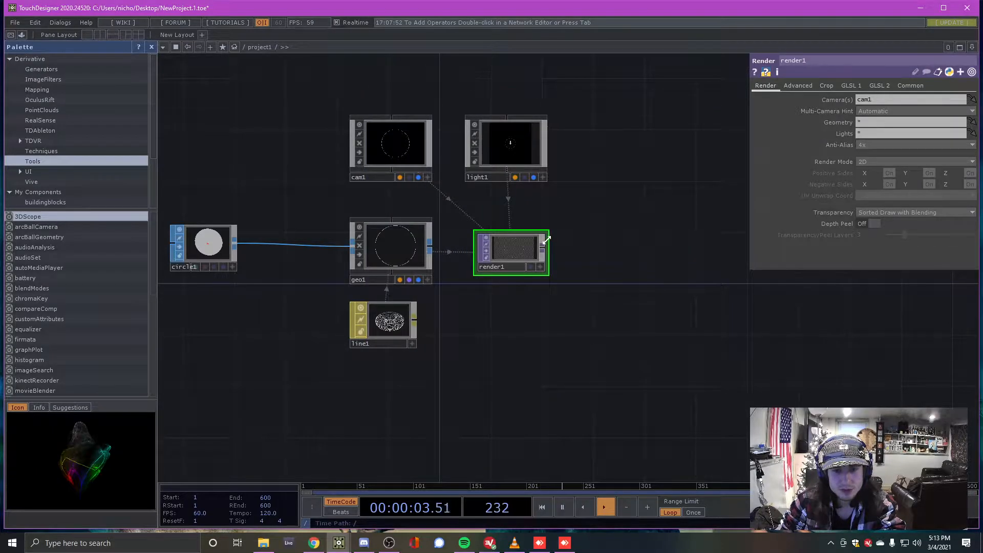
{"action": "scroll", "coordinate": [421, 195], "scroll_direction": "down", "scroll_amount": 3}
{"action": "scroll", "coordinate": [392, 206], "scroll_direction": "up", "scroll_amount": 3}
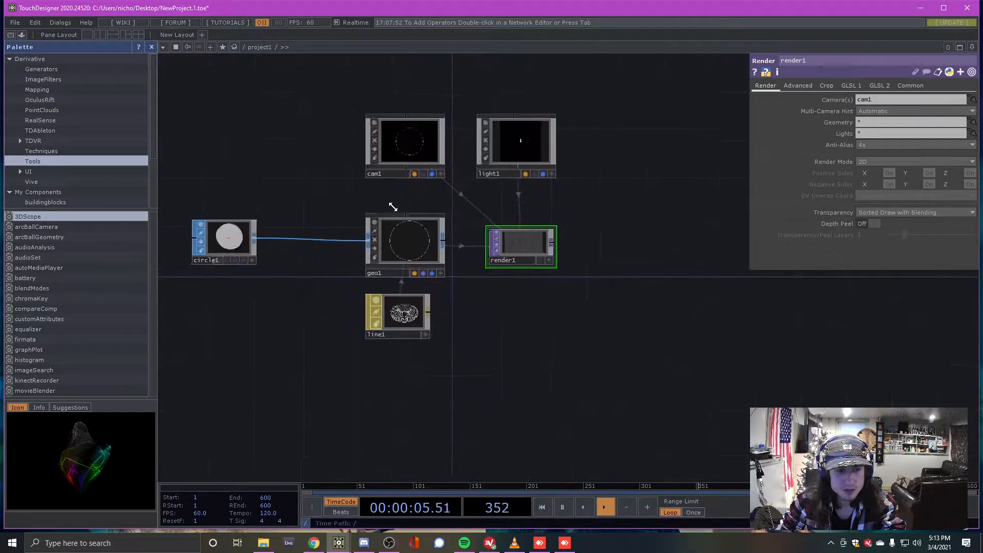
{"action": "scroll", "coordinate": [484, 233], "scroll_direction": "down", "scroll_amount": 3}
{"action": "scroll", "coordinate": [455, 234], "scroll_direction": "up", "scroll_amount": 5}
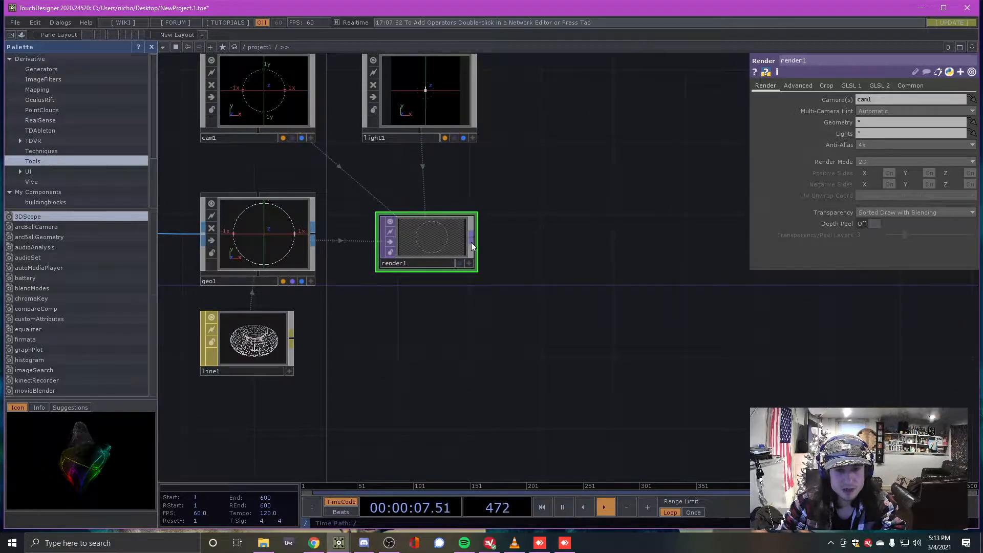
{"action": "left_click", "coordinate": [471, 242]}
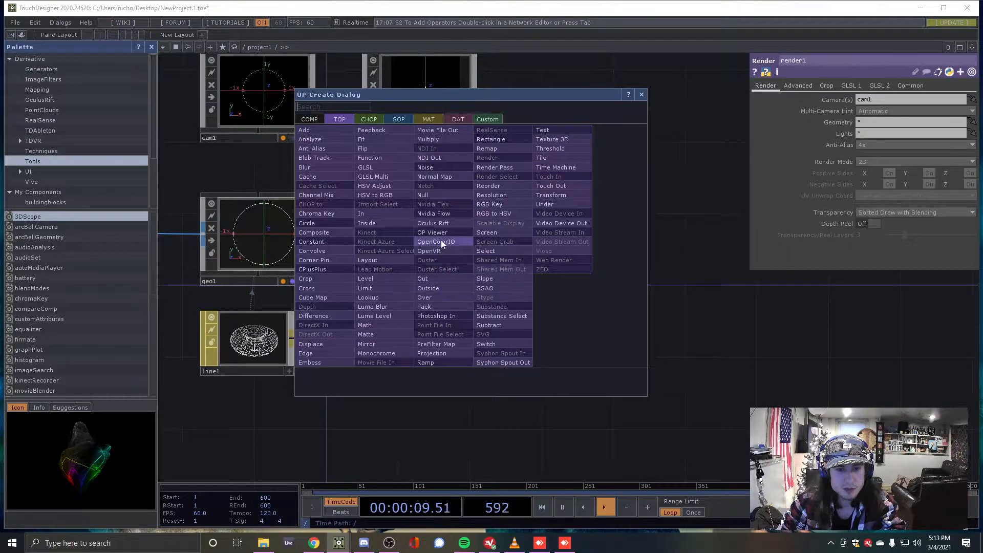
{"action": "left_click", "coordinate": [437, 194]}
{"action": "left_click", "coordinate": [606, 241]}
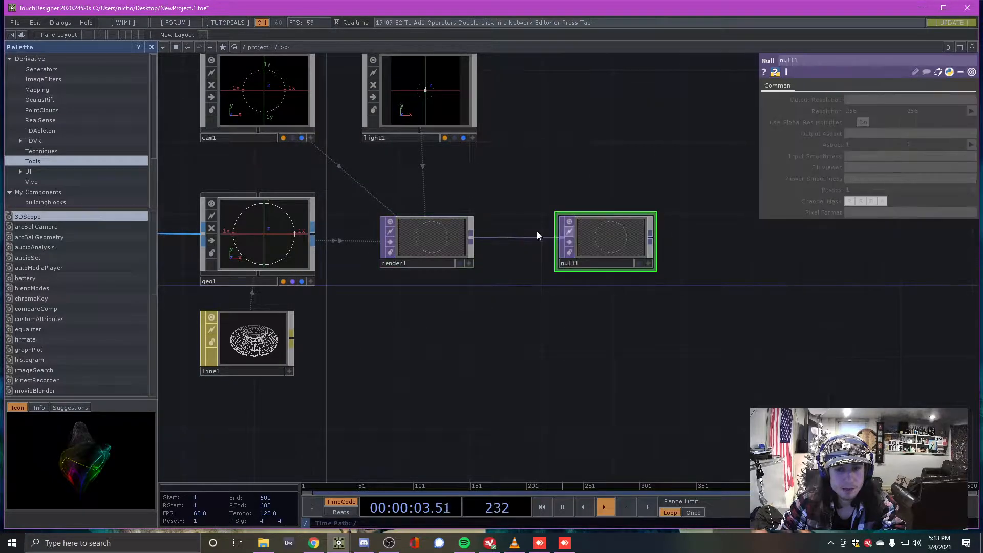
{"action": "scroll", "coordinate": [386, 231], "scroll_direction": "down", "scroll_amount": 3}
{"action": "left_click_drag", "start_coordinate": [494, 235], "coordinate": [925, 231]}
Nudge null1 a little further right and shift line1 slightly below geo1
{"action": "scroll", "coordinate": [925, 231], "scroll_direction": "down", "scroll_amount": 2}
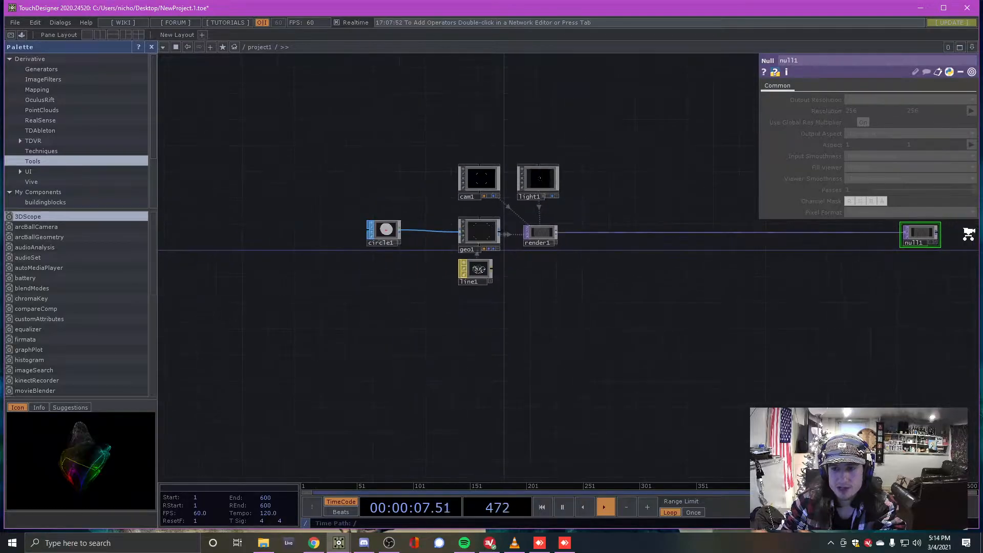
{"action": "scroll", "coordinate": [965, 237], "scroll_direction": "up", "scroll_amount": 8}
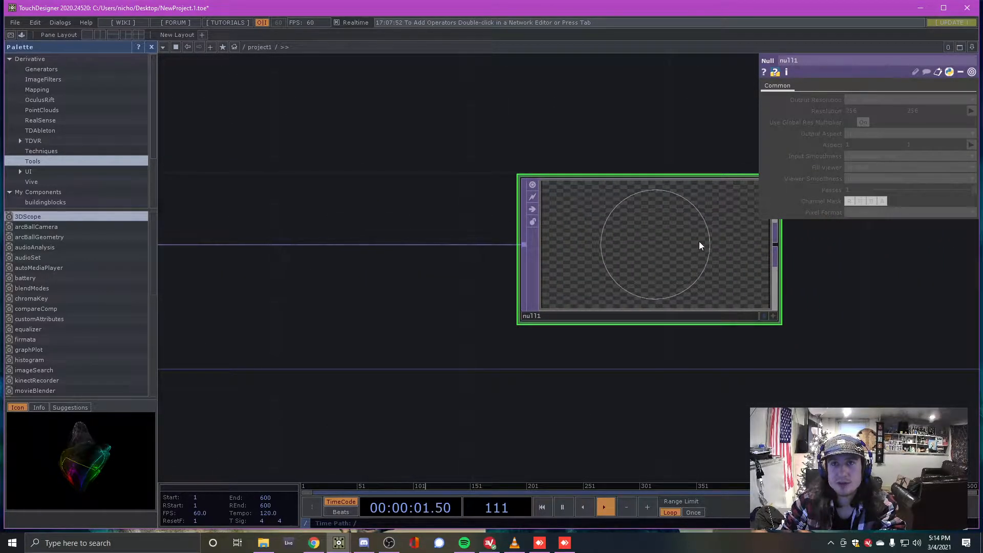
{"action": "scroll", "coordinate": [821, 259], "scroll_direction": "down", "scroll_amount": 8}
{"action": "scroll", "coordinate": [751, 295], "scroll_direction": "up", "scroll_amount": 4}
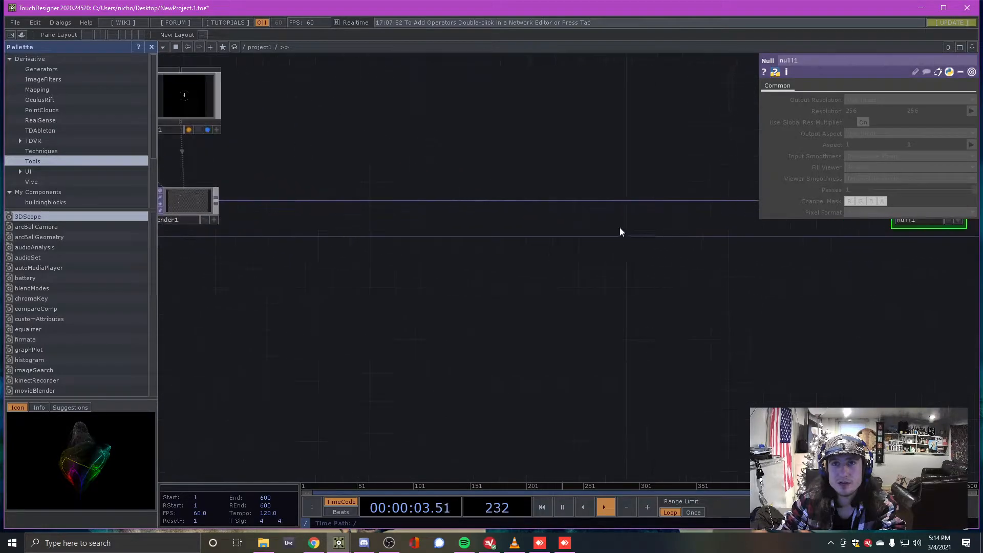
{"action": "scroll", "coordinate": [629, 324], "scroll_direction": "down", "scroll_amount": 3}
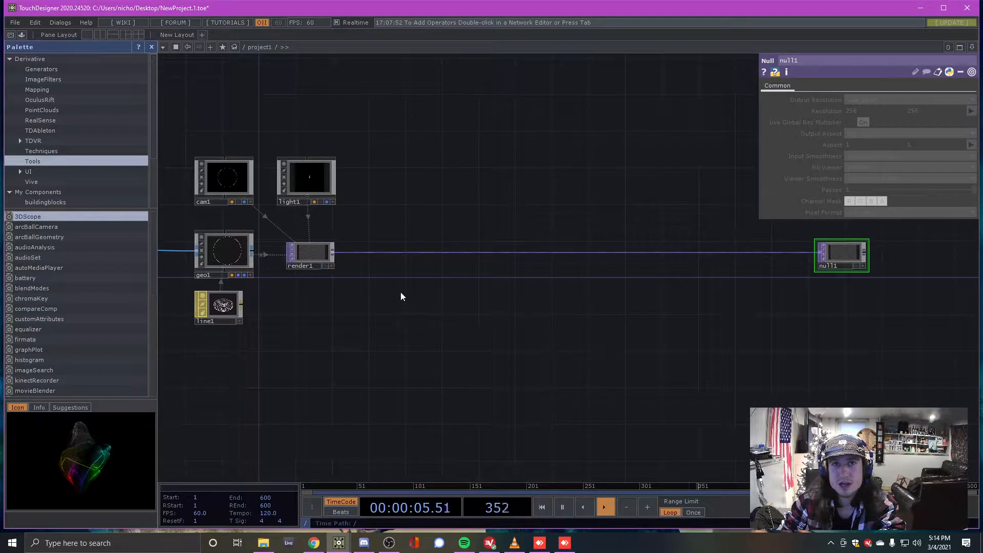
{"action": "scroll", "coordinate": [391, 287], "scroll_direction": "up", "scroll_amount": 4}
{"action": "scroll", "coordinate": [431, 258], "scroll_direction": "down", "scroll_amount": 2}
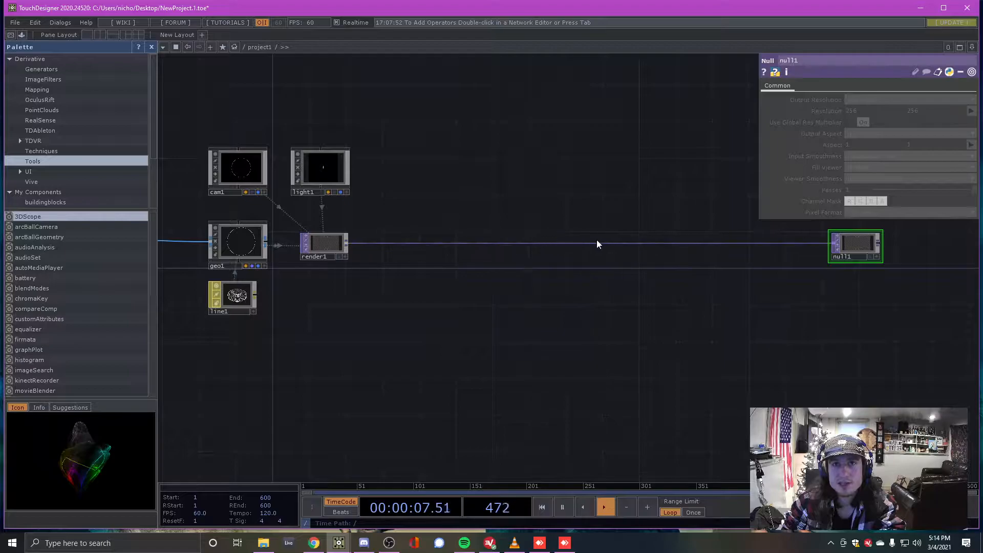
{"action": "scroll", "coordinate": [429, 254], "scroll_direction": "up", "scroll_amount": 3}
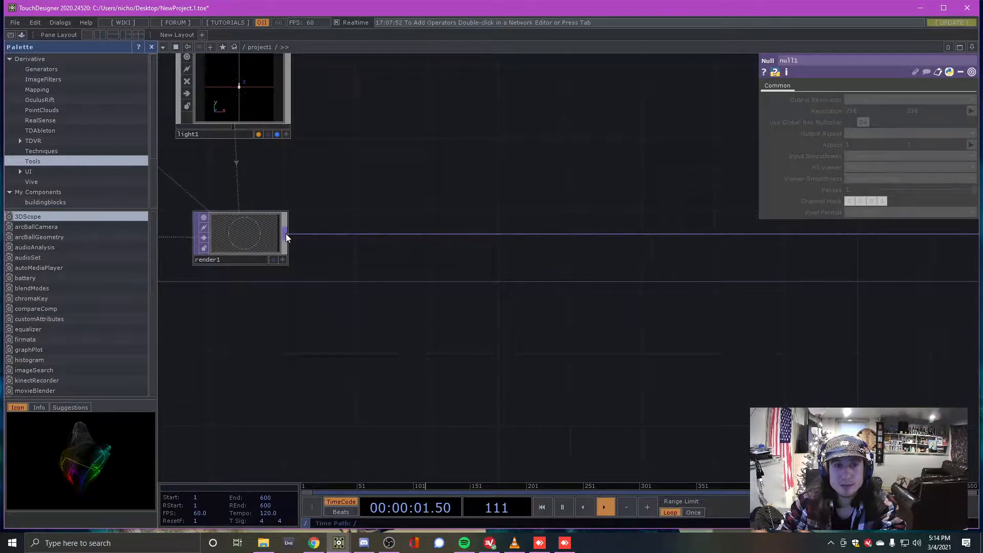
{"action": "scroll", "coordinate": [342, 235], "scroll_direction": "down", "scroll_amount": 3}
{"action": "scroll", "coordinate": [352, 240], "scroll_direction": "up", "scroll_amount": 3}
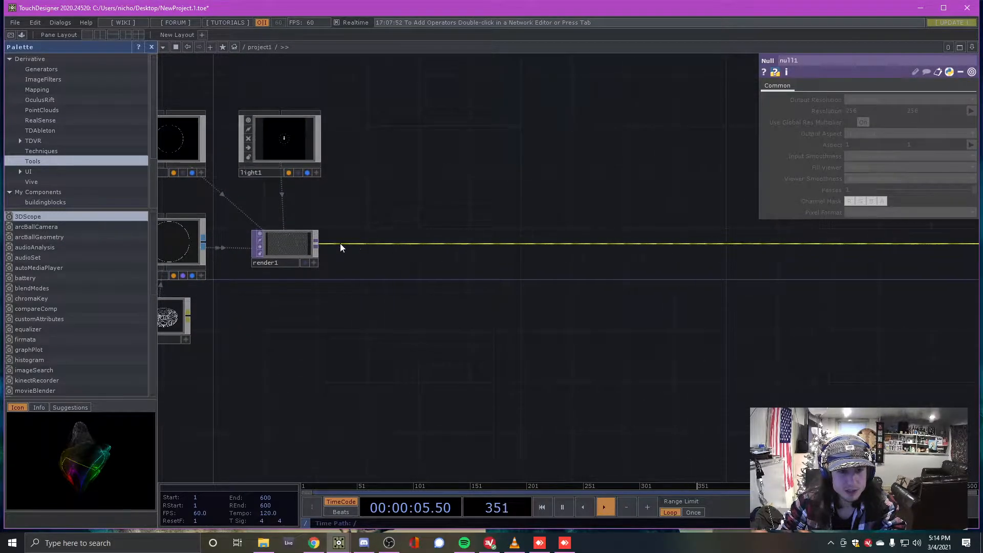
{"action": "scroll", "coordinate": [259, 235], "scroll_direction": "up", "scroll_amount": 3}
{"action": "scroll", "coordinate": [543, 236], "scroll_direction": "down", "scroll_amount": 5}
{"action": "scroll", "coordinate": [551, 241], "scroll_direction": "down", "scroll_amount": 2}
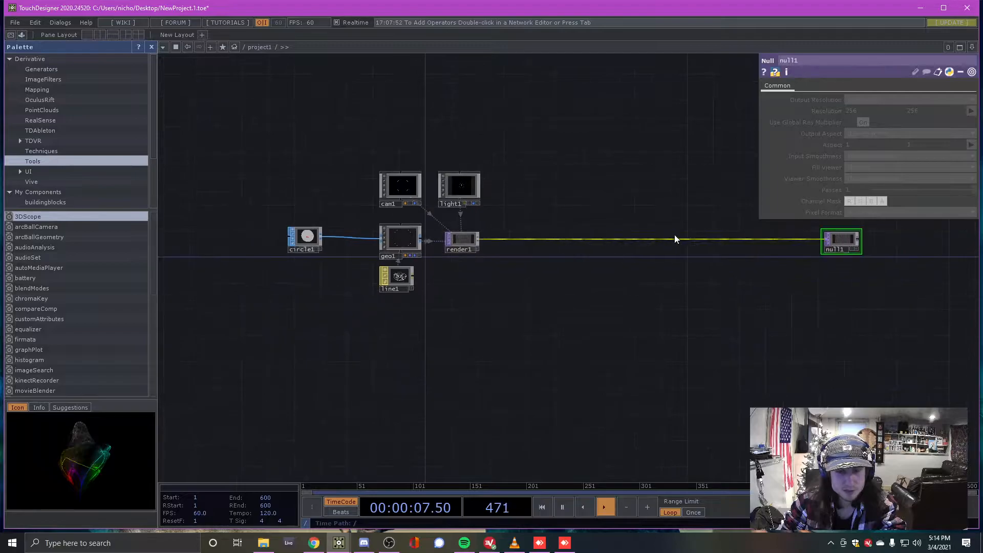
{"action": "left_click_drag", "start_coordinate": [877, 239], "coordinate": [883, 244]}
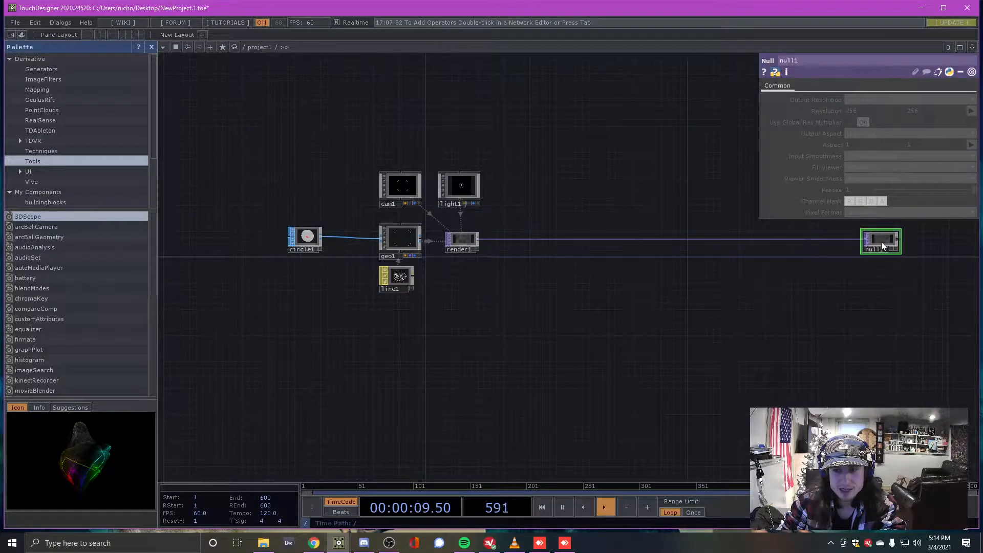
{"action": "scroll", "coordinate": [448, 285], "scroll_direction": "up", "scroll_amount": 4}
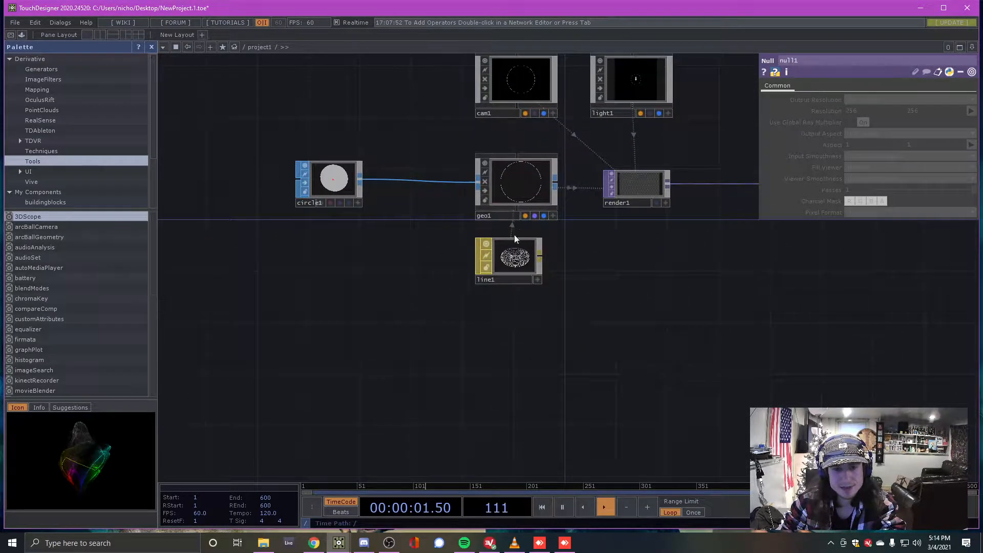
{"action": "mouse_move", "coordinate": [519, 255]}
{"action": "left_mouse_down"}
{"action": "mouse_move", "coordinate": [531, 259]}
{"action": "mouse_move", "coordinate": [513, 258]}
{"action": "left_mouse_up"}
{"action": "scroll", "coordinate": [468, 222], "scroll_direction": "down", "scroll_amount": 4}
{"action": "scroll", "coordinate": [333, 246], "scroll_direction": "up", "scroll_amount": 2}
{"action": "scroll", "coordinate": [351, 269], "scroll_direction": "up", "scroll_amount": 3}
Browse the CHOP operator list, close it, and move circle1 up slightly
{"action": "key", "text": "Tab"}
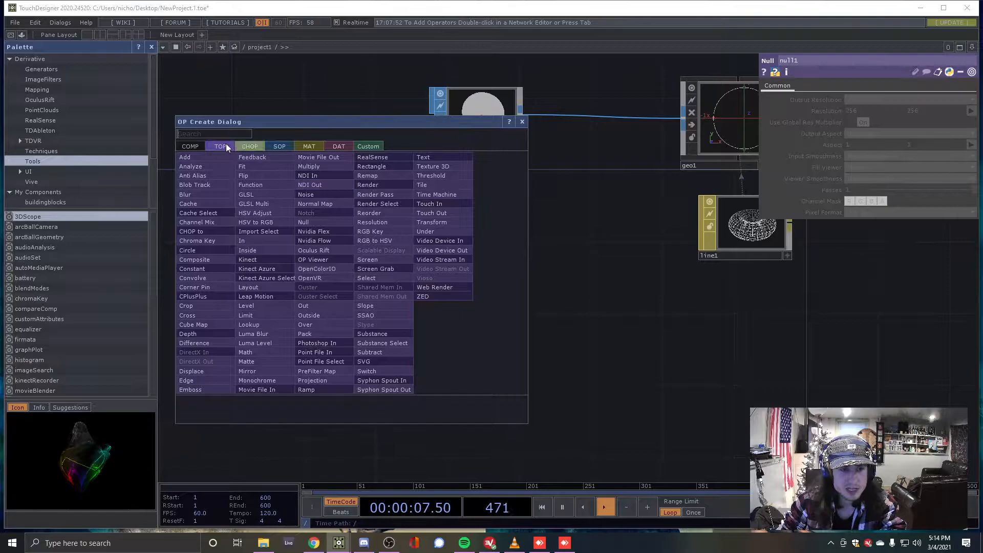
{"action": "left_click", "coordinate": [255, 149]}
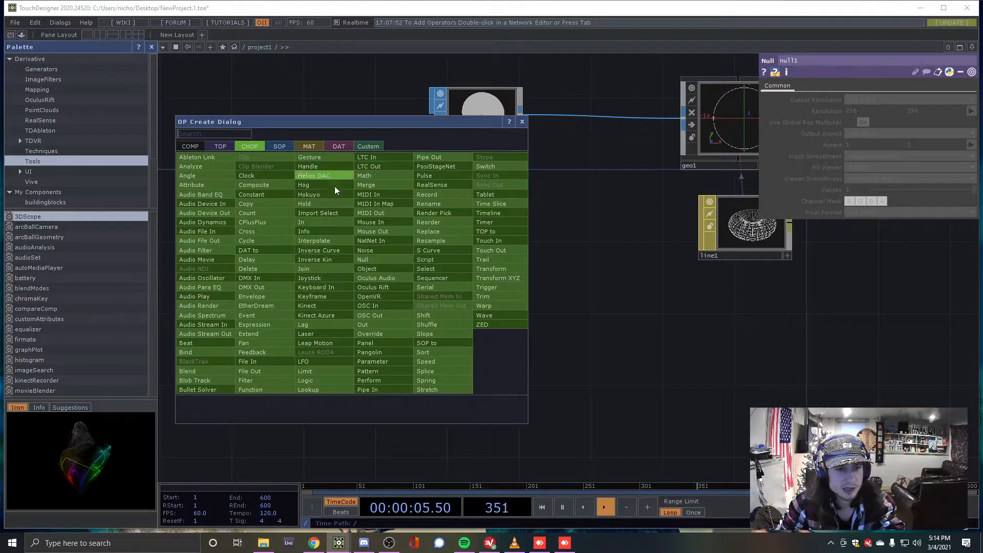
{"action": "left_click", "coordinate": [522, 122]}
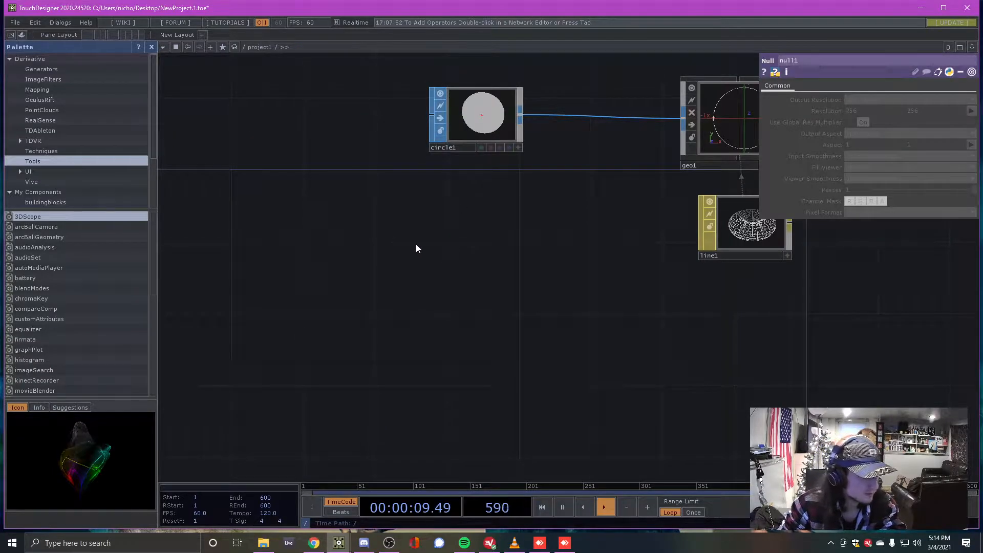
{"action": "scroll", "coordinate": [336, 228], "scroll_direction": "down", "scroll_amount": 6}
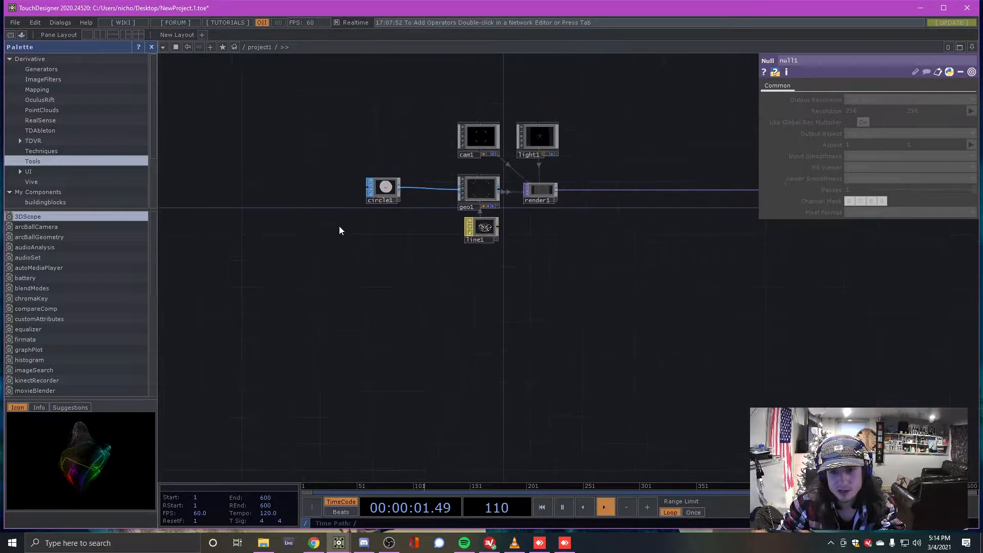
{"action": "scroll", "coordinate": [376, 225], "scroll_direction": "up", "scroll_amount": 4}
{"action": "scroll", "coordinate": [374, 215], "scroll_direction": "up", "scroll_amount": 3}
{"action": "scroll", "coordinate": [382, 189], "scroll_direction": "down", "scroll_amount": 1}
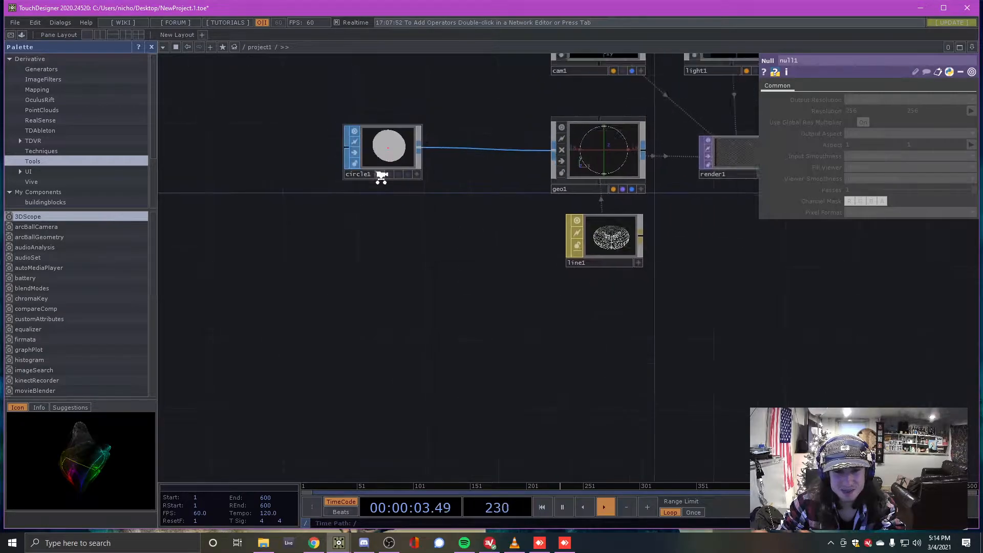
{"action": "left_click_drag", "start_coordinate": [383, 163], "coordinate": [384, 152]}
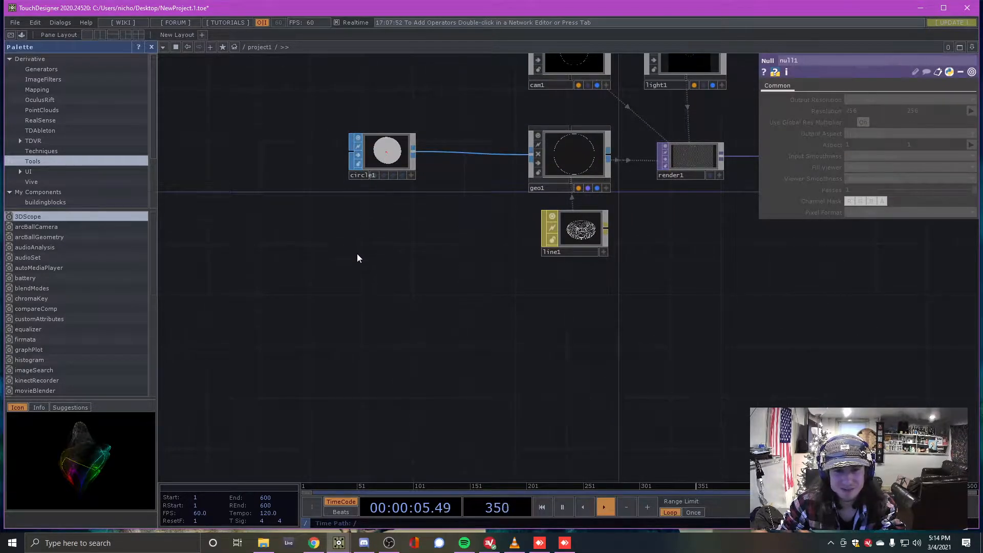
Select render1 to check its settings and reopen the operator list for a CHOP
{"action": "key", "text": "Tab"}
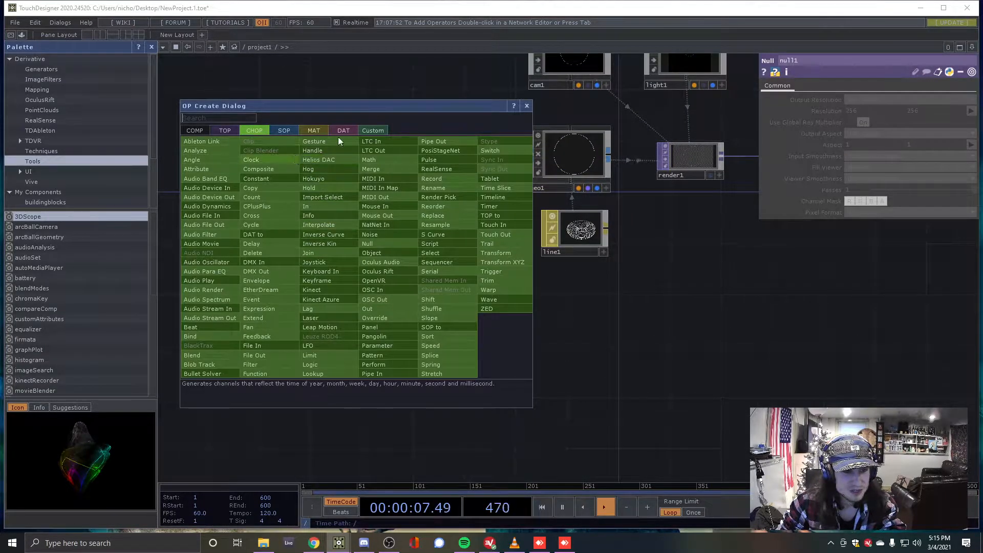
{"action": "left_click", "coordinate": [527, 106]}
{"action": "key", "text": "Tab"}
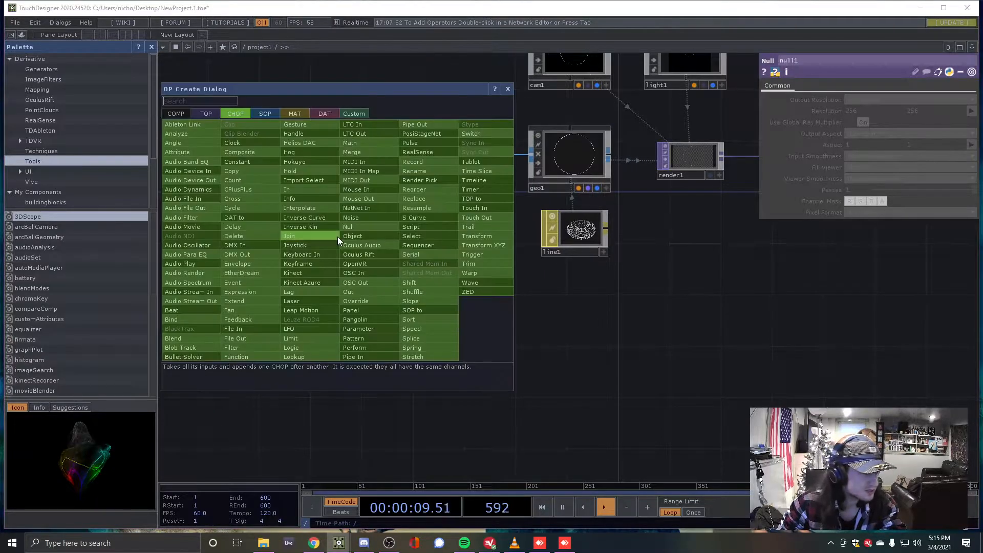
{"action": "left_click", "coordinate": [511, 88]}
{"action": "scroll", "coordinate": [355, 163], "scroll_direction": "down", "scroll_amount": 3}
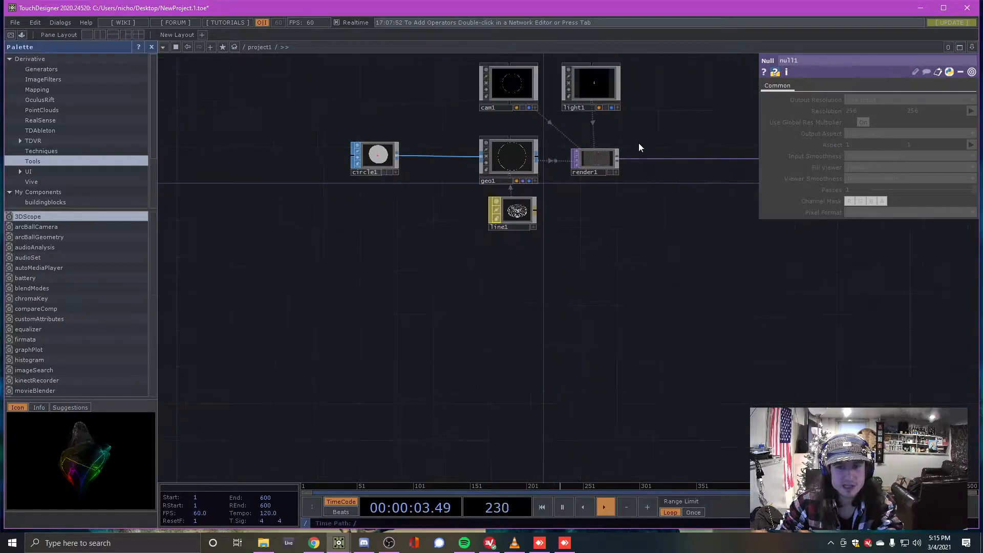
{"action": "scroll", "coordinate": [638, 146], "scroll_direction": "up", "scroll_amount": 3}
{"action": "left_click", "coordinate": [545, 203]}
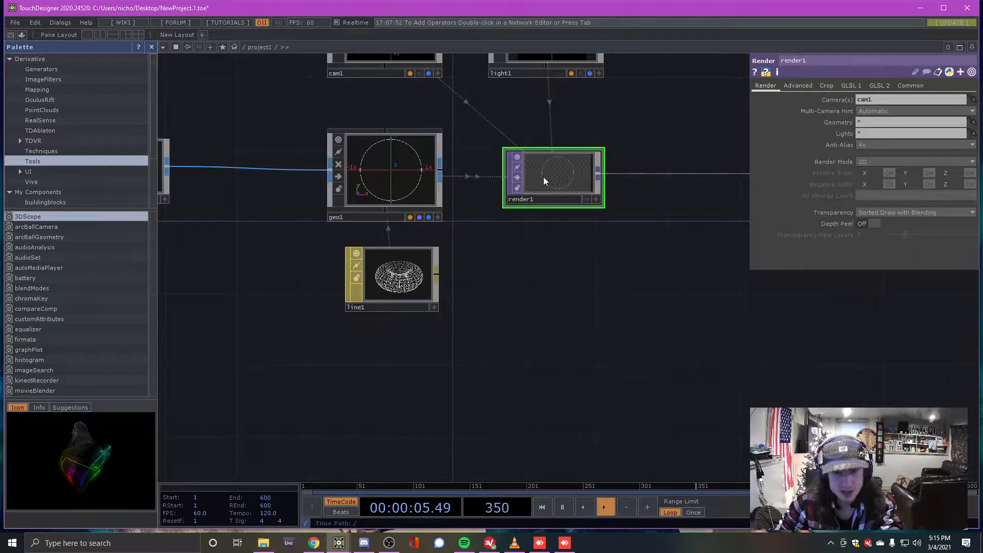
{"action": "scroll", "coordinate": [543, 177], "scroll_direction": "down", "scroll_amount": 4}
{"action": "scroll", "coordinate": [384, 228], "scroll_direction": "up", "scroll_amount": 3}
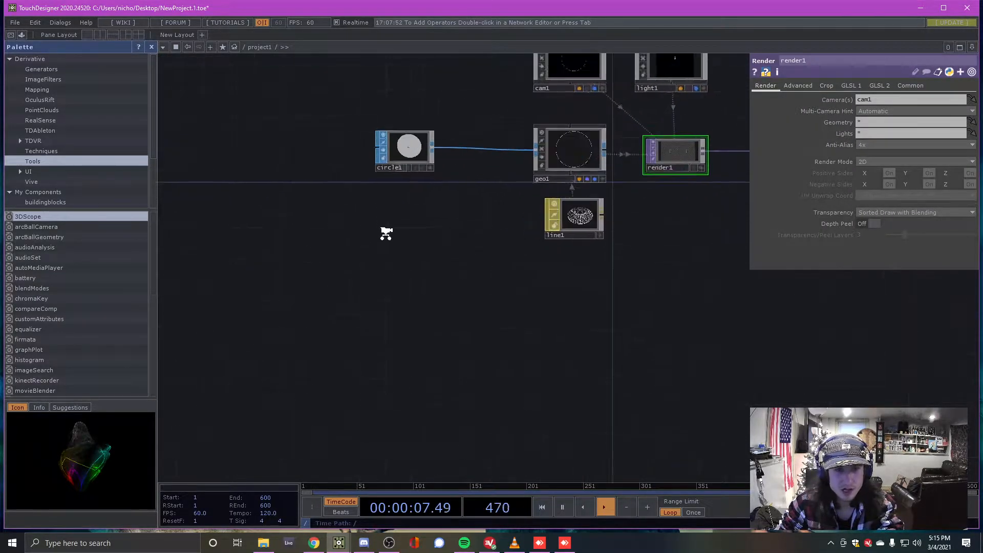
{"action": "key", "text": "Tab"}
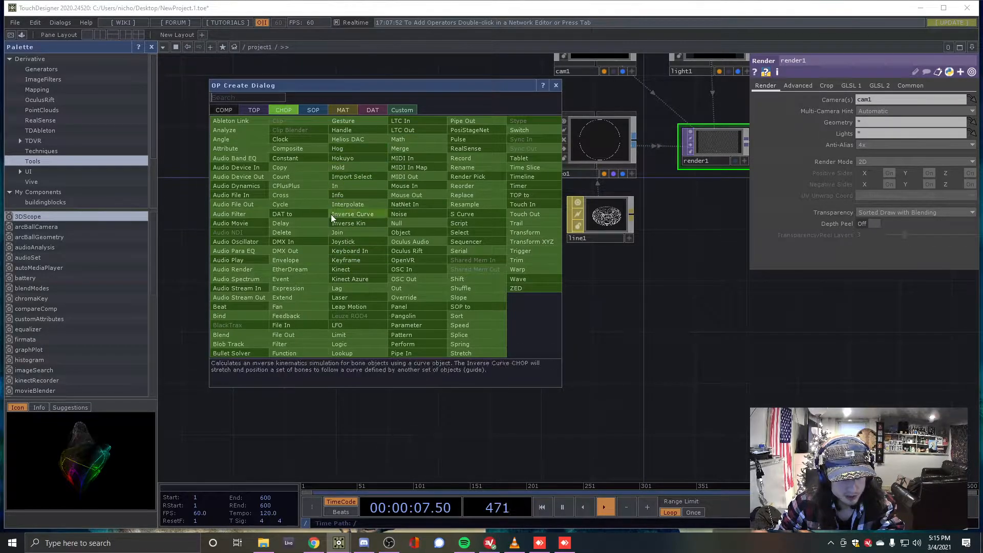
Add an LFO CHOP, lfo1, and position it below circle1
{"action": "left_click", "coordinate": [357, 323]}
{"action": "left_click", "coordinate": [367, 257]}
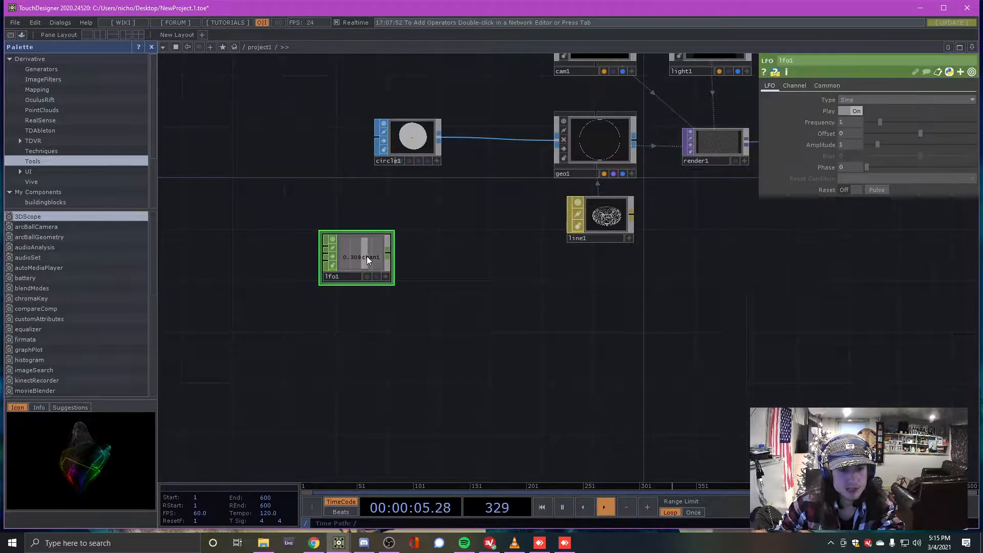
{"action": "scroll", "coordinate": [367, 257], "scroll_direction": "up", "scroll_amount": 3}
{"action": "scroll", "coordinate": [364, 266], "scroll_direction": "down", "scroll_amount": 3}
{"action": "scroll", "coordinate": [363, 265], "scroll_direction": "up", "scroll_amount": 1}
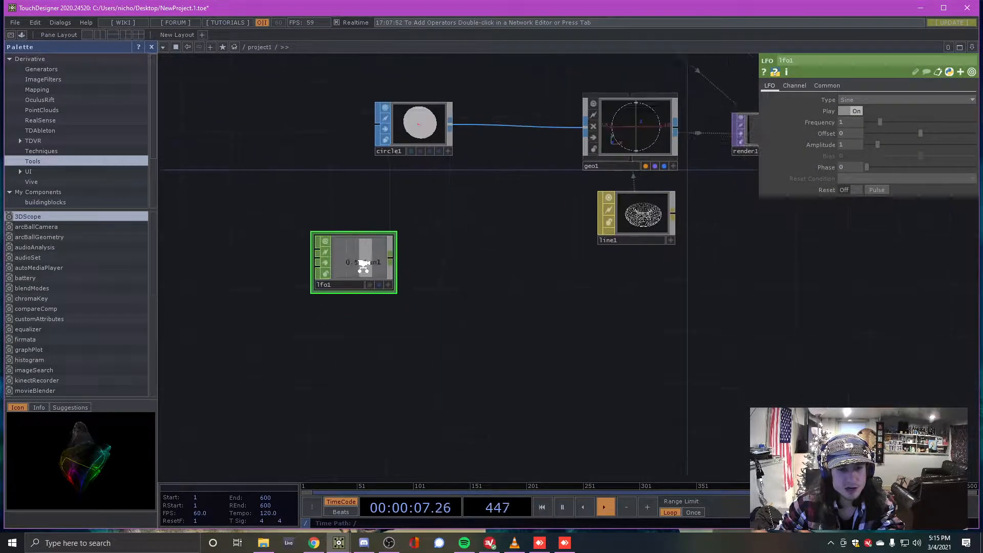
{"action": "scroll", "coordinate": [363, 265], "scroll_direction": "up", "scroll_amount": 4}
{"action": "left_click_drag", "start_coordinate": [358, 265], "coordinate": [465, 149]}
{"action": "scroll", "coordinate": [417, 280], "scroll_direction": "down", "scroll_amount": 4}
{"action": "scroll", "coordinate": [439, 255], "scroll_direction": "up", "scroll_amount": 2}
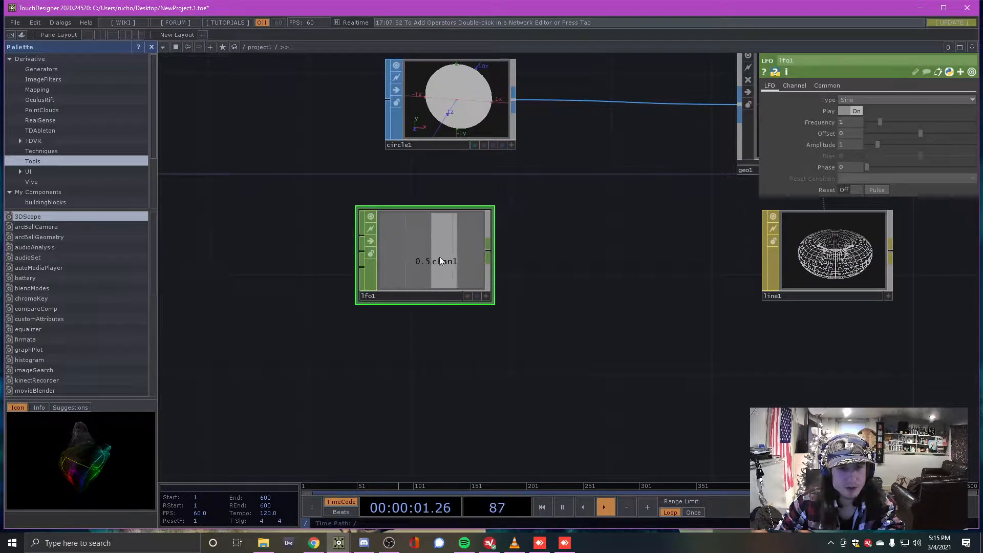
{"action": "scroll", "coordinate": [440, 257], "scroll_direction": "down", "scroll_amount": 2}
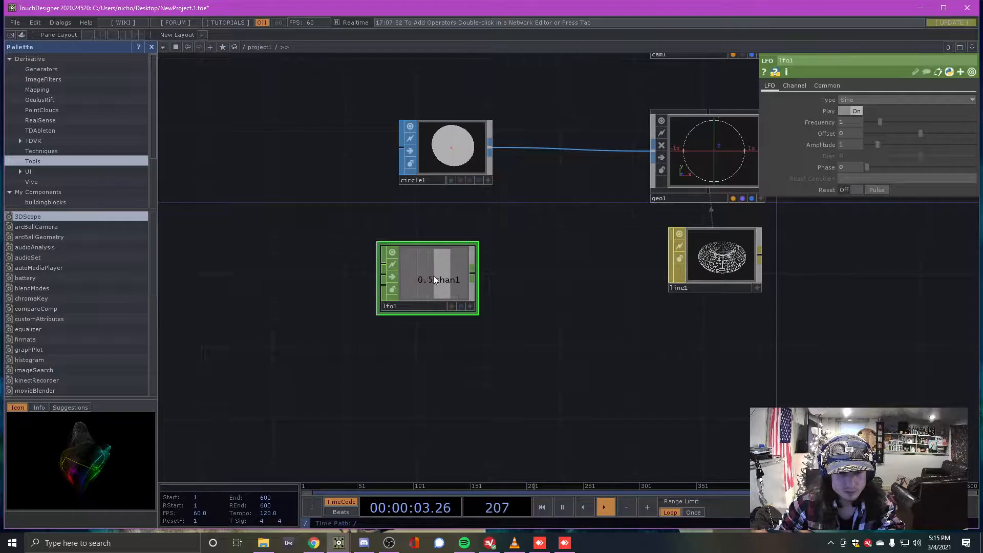
{"action": "left_click_drag", "start_coordinate": [433, 279], "coordinate": [396, 297]}
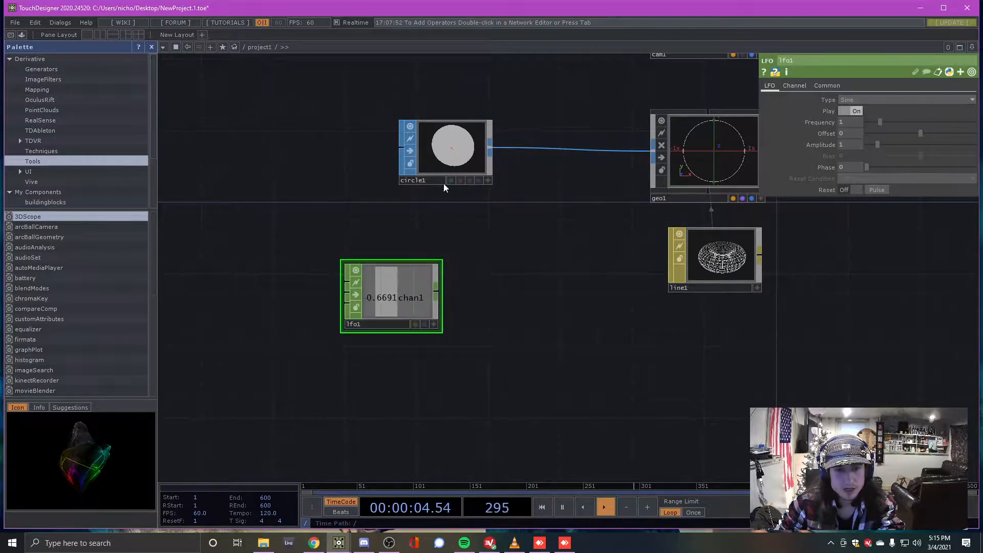
Make lfo1's viewer active and drag its chan1 channel out for export
{"action": "left_click", "coordinate": [438, 152]}
{"action": "scroll", "coordinate": [435, 152], "scroll_direction": "down", "scroll_amount": 3}
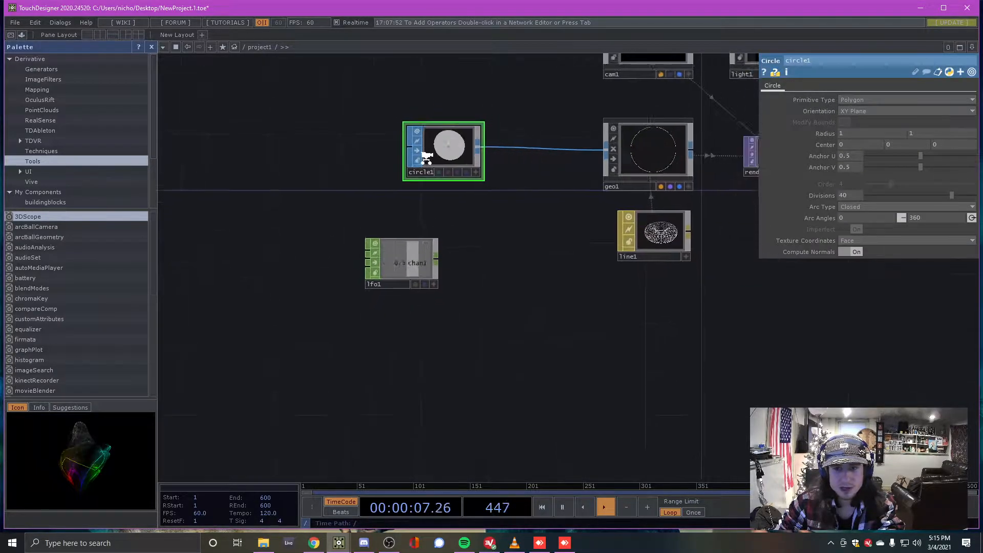
{"action": "scroll", "coordinate": [398, 251], "scroll_direction": "up", "scroll_amount": 2}
{"action": "left_click", "coordinate": [411, 260]}
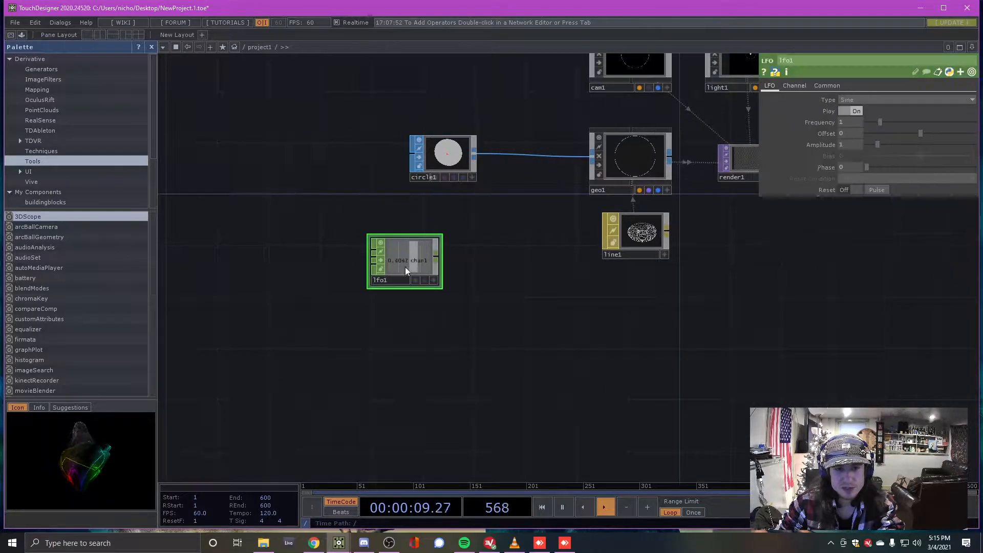
{"action": "left_click", "coordinate": [447, 153]}
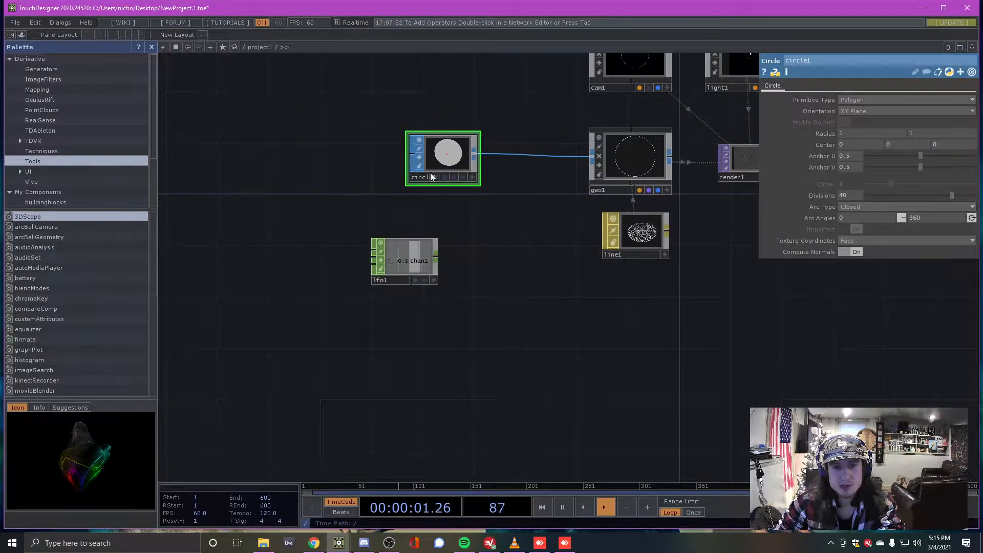
{"action": "scroll", "coordinate": [516, 168], "scroll_direction": "up", "scroll_amount": 10}
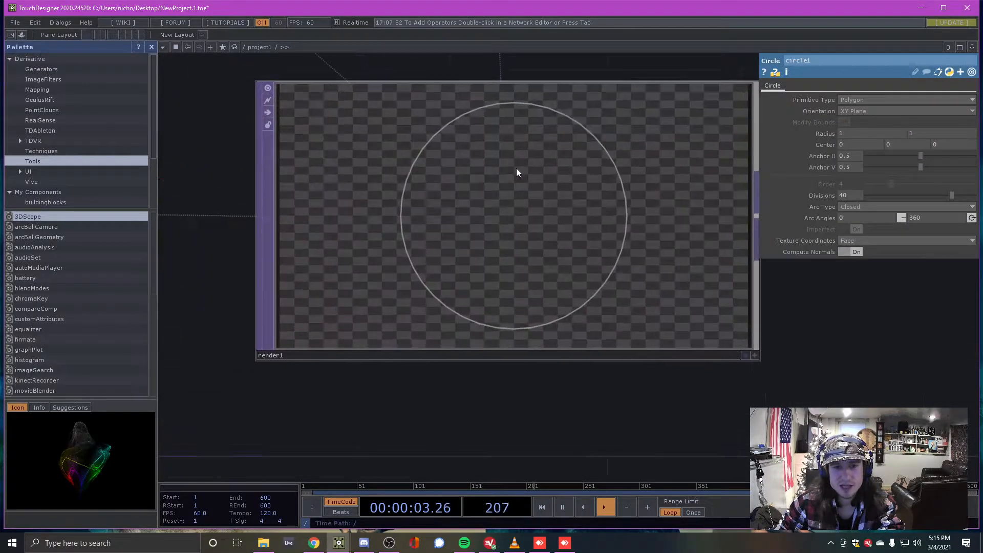
{"action": "scroll", "coordinate": [593, 141], "scroll_direction": "down", "scroll_amount": 10}
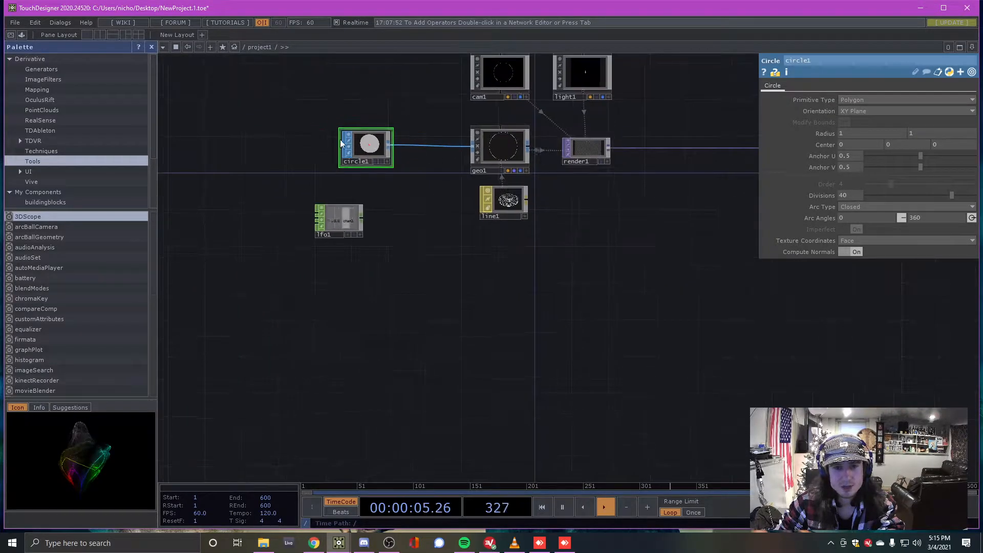
{"action": "scroll", "coordinate": [350, 139], "scroll_direction": "up", "scroll_amount": 3}
{"action": "scroll", "coordinate": [356, 137], "scroll_direction": "up", "scroll_amount": 3}
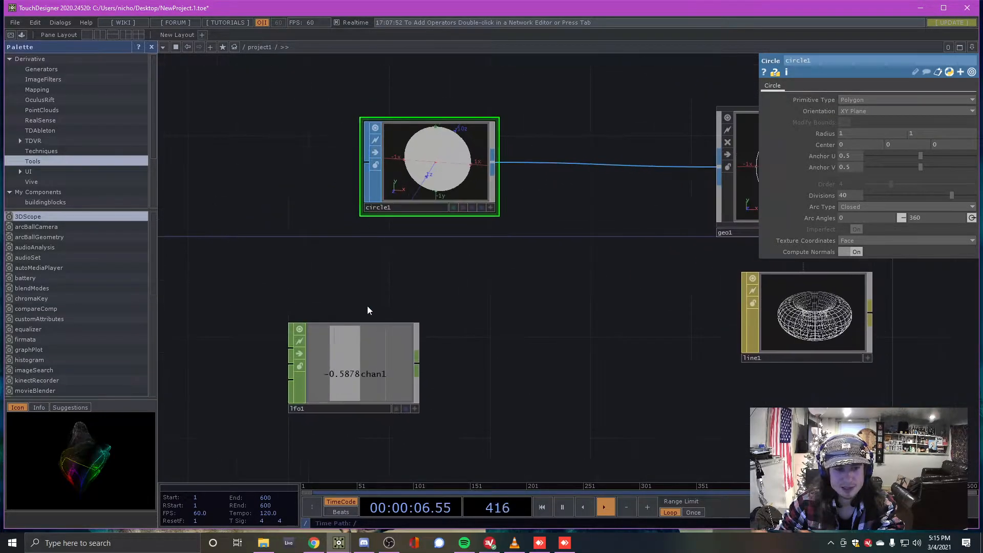
{"action": "left_click", "coordinate": [415, 409]}
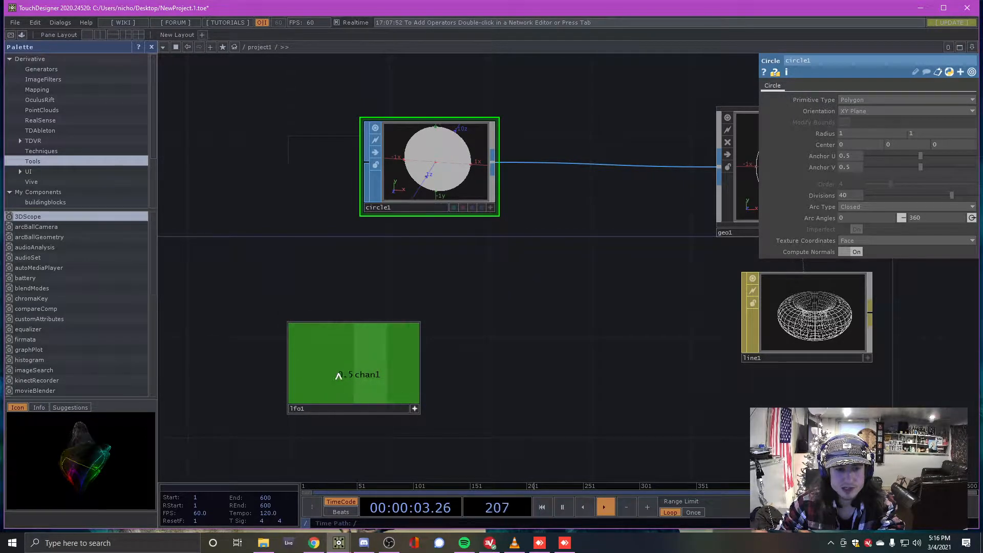
{"action": "left_click_drag", "start_coordinate": [330, 376], "coordinate": [236, 159]}
Insert a Transform SOP, transform1, onto the circle1–geo1 wire by searching 'tr'
{"action": "right_click", "coordinate": [395, 161]}
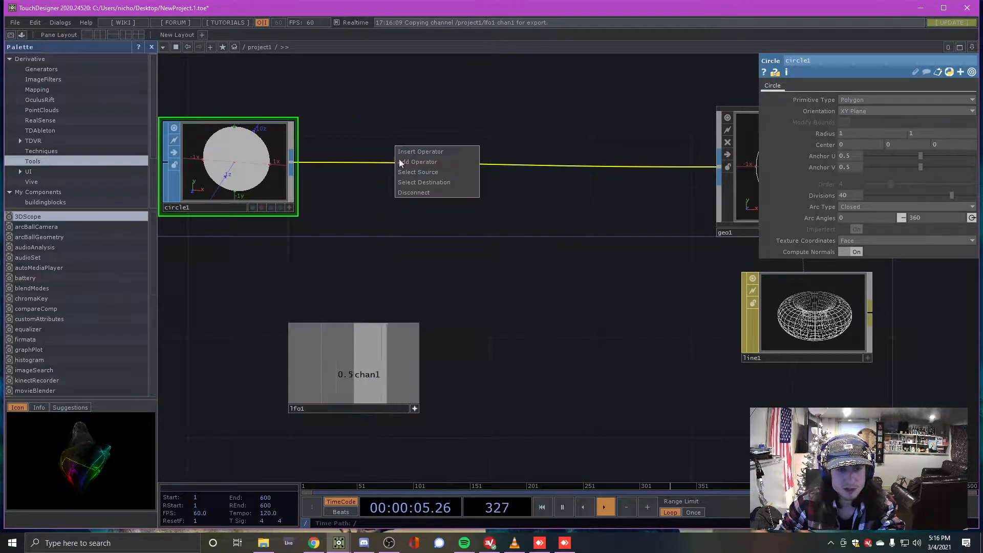
{"action": "left_click", "coordinate": [418, 150]}
{"action": "type", "text": "tr"}
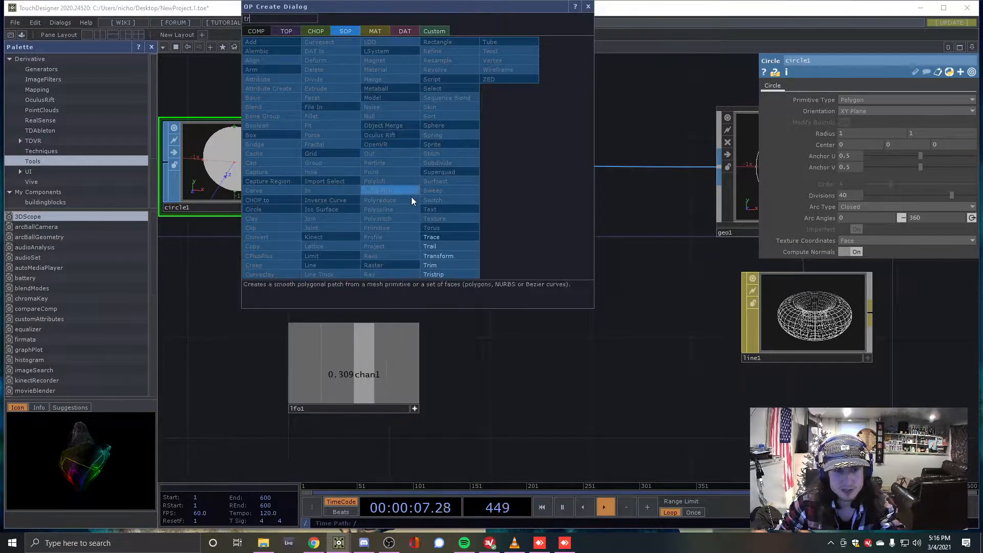
{"action": "left_click", "coordinate": [440, 251]}
{"action": "left_click", "coordinate": [493, 176]}
{"action": "left_click_drag", "start_coordinate": [492, 176], "coordinate": [464, 176]}
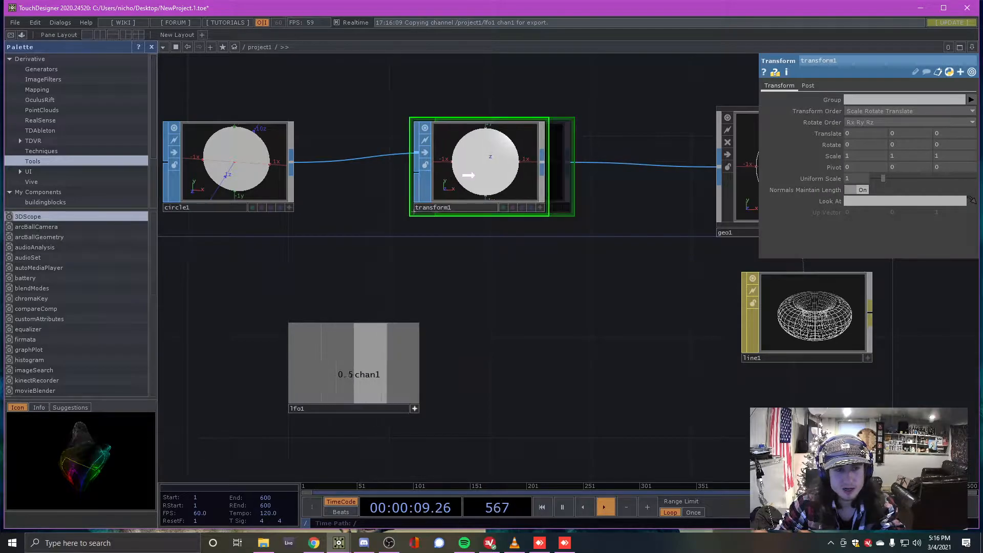
Review the parameters of circle1, geo1 and transform1
{"action": "left_click", "coordinate": [220, 161]}
{"action": "scroll", "coordinate": [219, 161], "scroll_direction": "down", "scroll_amount": 2}
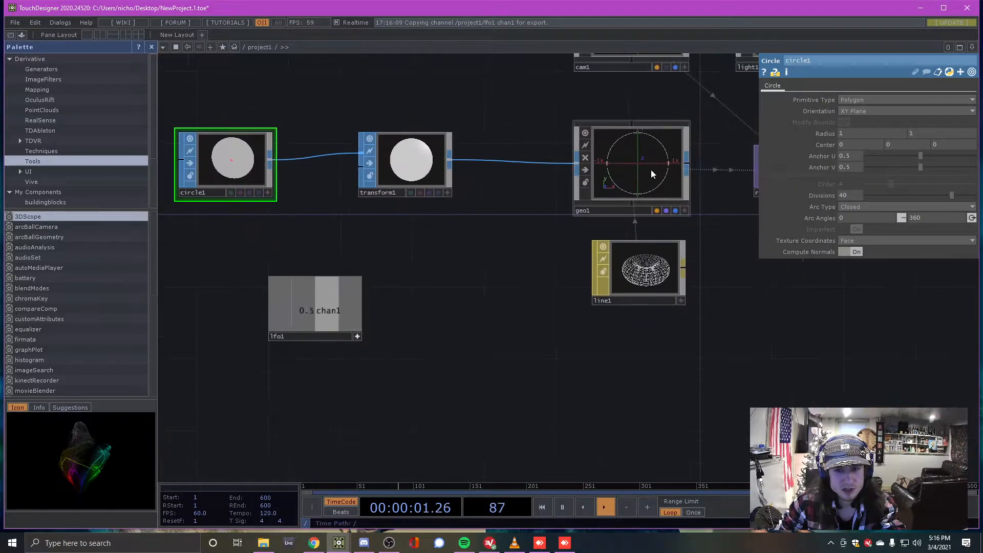
{"action": "left_click", "coordinate": [654, 171]}
{"action": "left_click", "coordinate": [248, 159]}
{"action": "scroll", "coordinate": [196, 139], "scroll_direction": "up", "scroll_amount": 3}
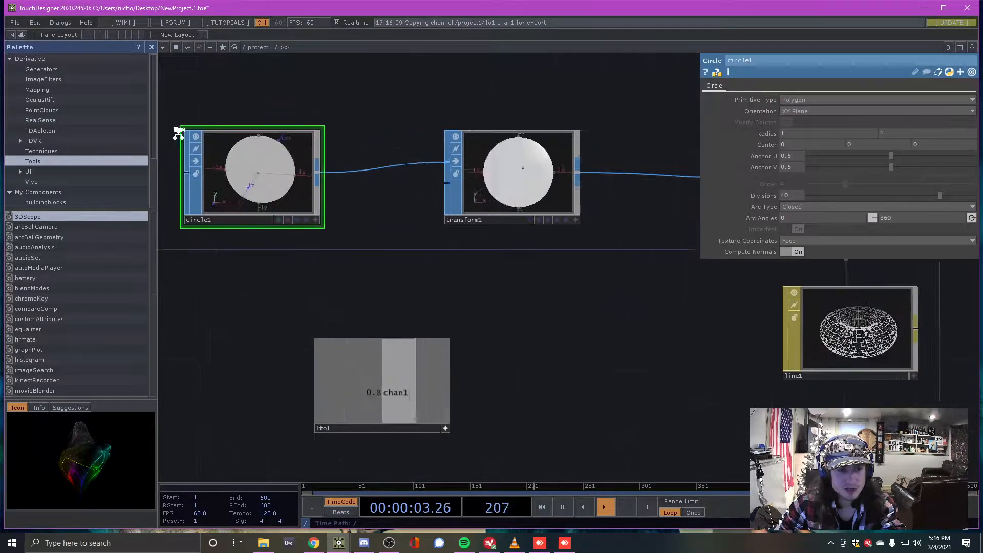
{"action": "scroll", "coordinate": [196, 139], "scroll_direction": "down", "scroll_amount": 2}
{"action": "left_click", "coordinate": [496, 170]}
{"action": "scroll", "coordinate": [496, 170], "scroll_direction": "up", "scroll_amount": 3}
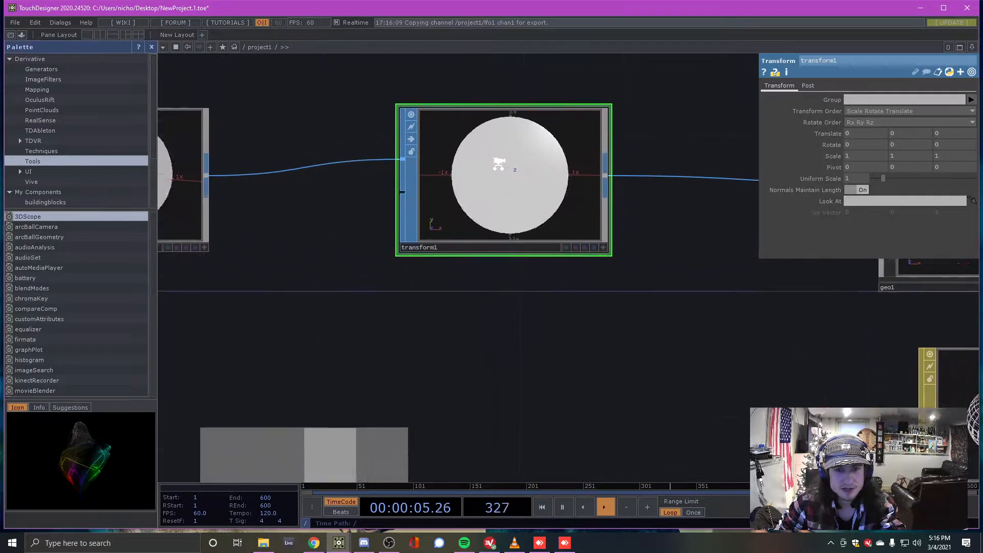
{"action": "scroll", "coordinate": [499, 168], "scroll_direction": "down", "scroll_amount": 3}
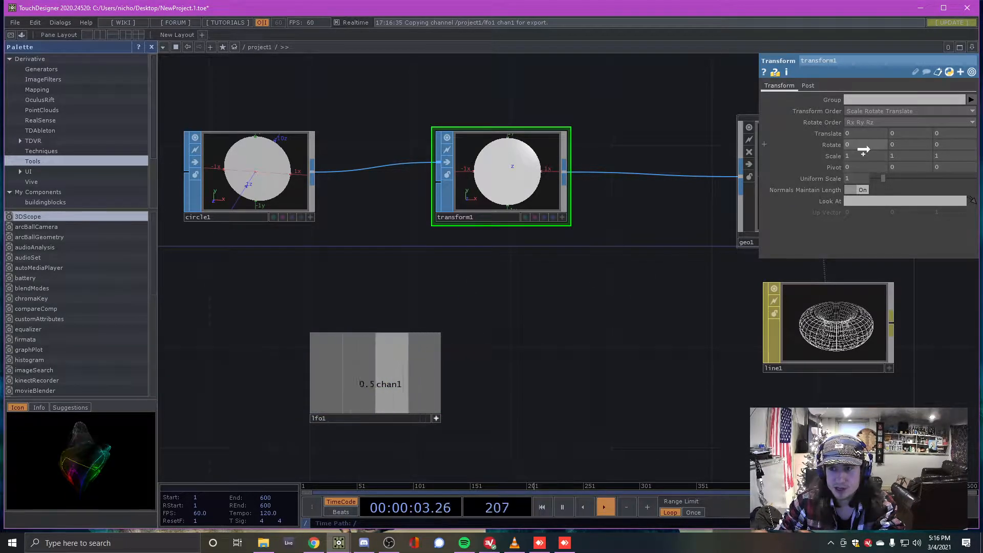
Export lfo1's chan1 to transform1's Rotate X parameter
{"action": "left_click_drag", "start_coordinate": [877, 144], "coordinate": [882, 143]}
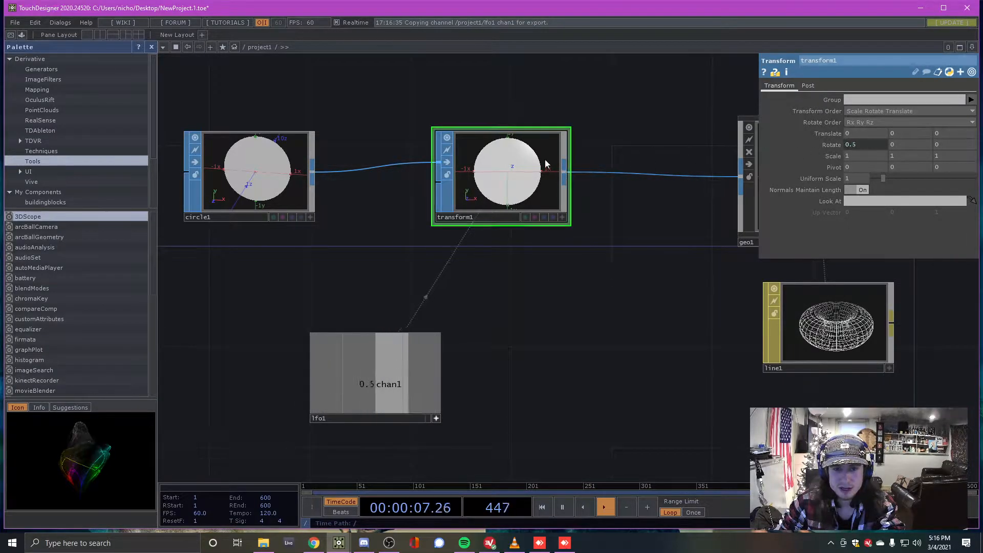
{"action": "scroll", "coordinate": [461, 145], "scroll_direction": "up", "scroll_amount": 5}
{"action": "scroll", "coordinate": [437, 132], "scroll_direction": "down", "scroll_amount": 1}
{"action": "scroll", "coordinate": [391, 140], "scroll_direction": "down", "scroll_amount": 10}
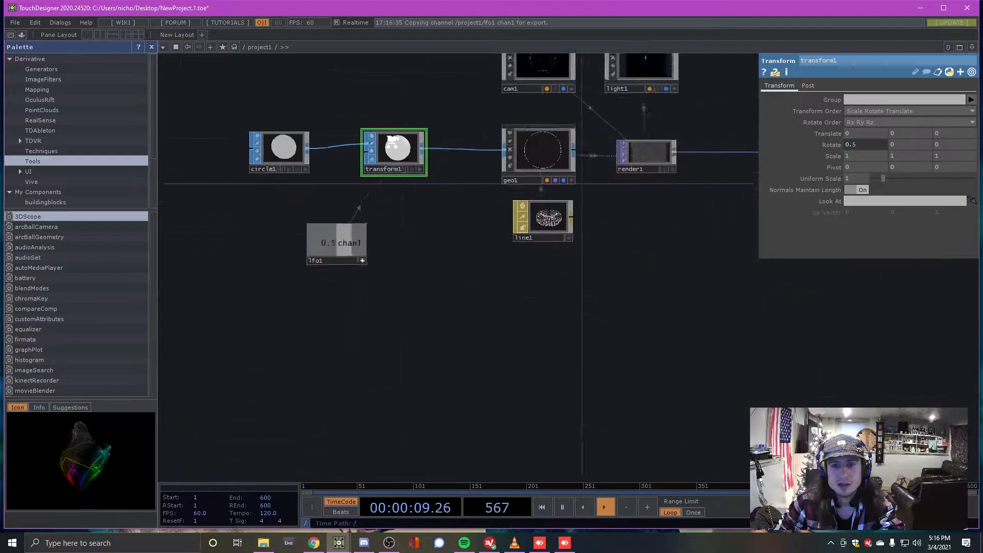
{"action": "scroll", "coordinate": [620, 134], "scroll_direction": "up", "scroll_amount": 2}
{"action": "scroll", "coordinate": [400, 143], "scroll_direction": "down", "scroll_amount": 4}
{"action": "scroll", "coordinate": [617, 139], "scroll_direction": "up", "scroll_amount": 2}
{"action": "scroll", "coordinate": [617, 138], "scroll_direction": "up", "scroll_amount": 6}
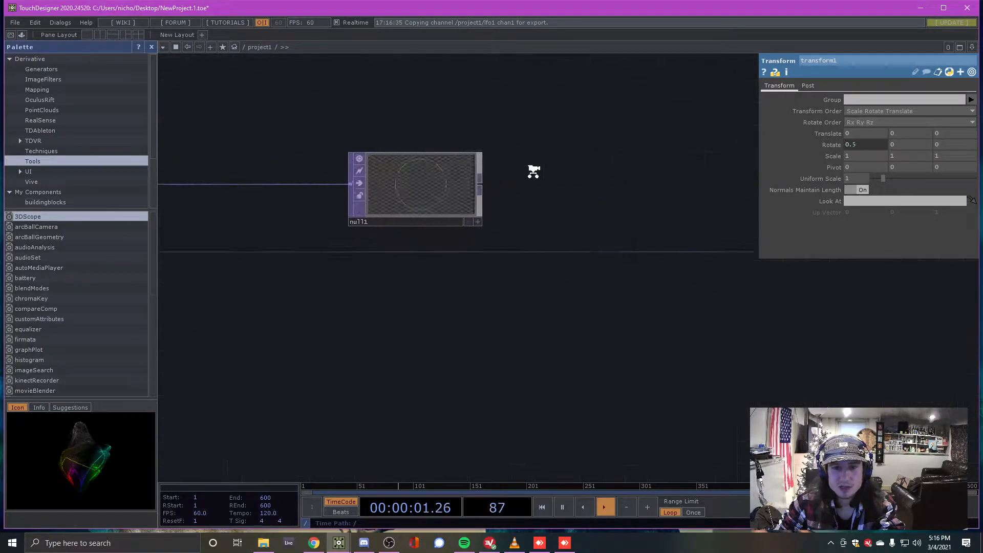
Show null1's output as the network background, shift lfo1 left, and open its parameters
{"action": "left_click", "coordinate": [446, 249]}
{"action": "scroll", "coordinate": [616, 235], "scroll_direction": "down", "scroll_amount": 8}
{"action": "scroll", "coordinate": [500, 228], "scroll_direction": "up", "scroll_amount": 8}
{"action": "scroll", "coordinate": [395, 201], "scroll_direction": "up", "scroll_amount": 3}
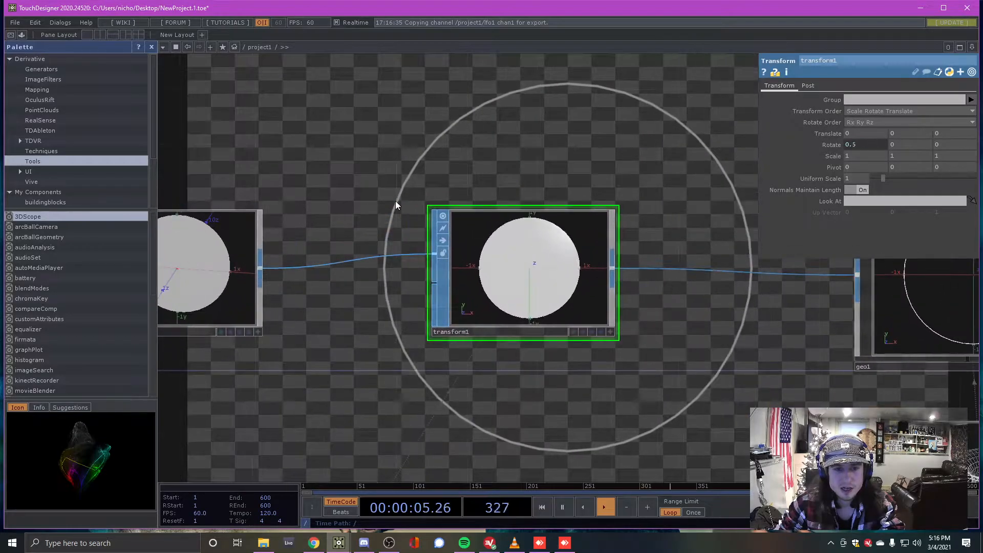
{"action": "scroll", "coordinate": [445, 181], "scroll_direction": "down", "scroll_amount": 3}
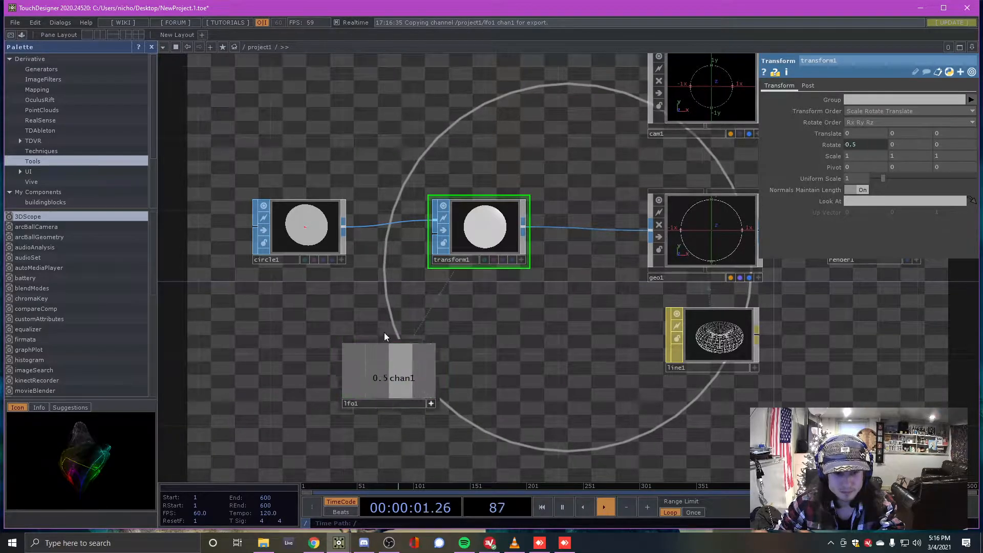
{"action": "left_click_drag", "start_coordinate": [410, 377], "coordinate": [333, 378]}
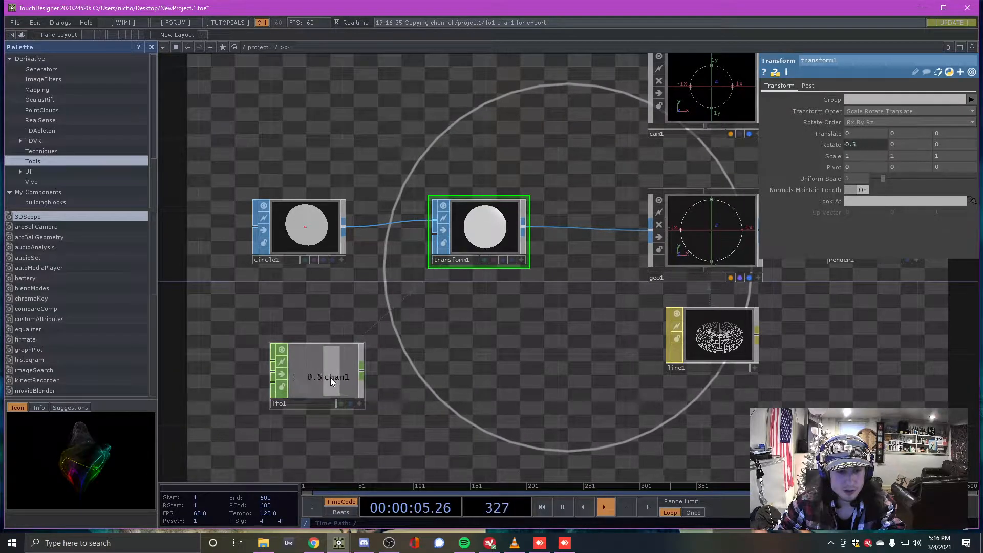
{"action": "left_click", "coordinate": [330, 376]}
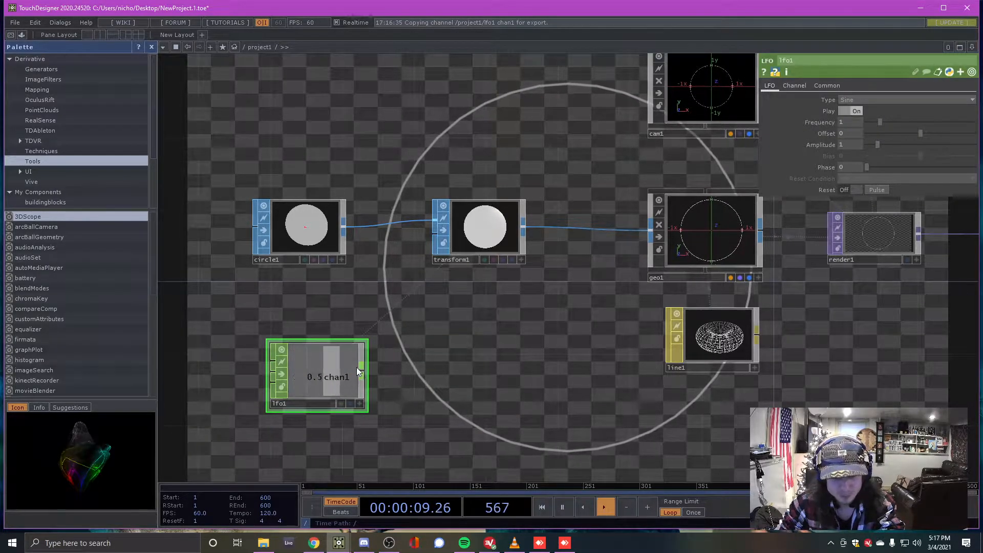
Move lfo1 down-left below circle1 and show transform1's parameters, with X rotation 0.406737
{"action": "left_click_drag", "start_coordinate": [323, 370], "coordinate": [341, 367]}
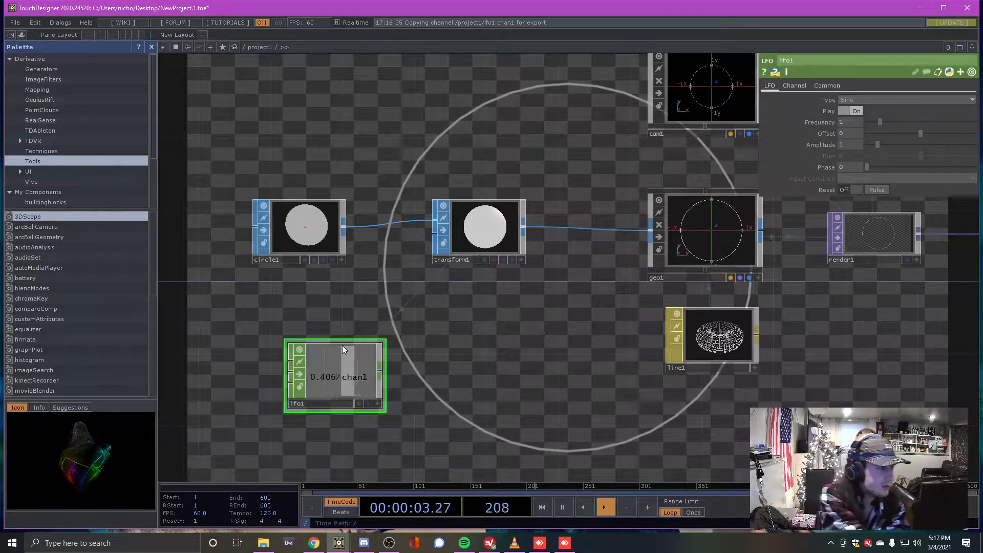
{"action": "mouse_move", "coordinate": [329, 380]}
{"action": "left_mouse_down"}
{"action": "mouse_move", "coordinate": [336, 361]}
{"action": "mouse_move", "coordinate": [327, 367]}
{"action": "left_mouse_up"}
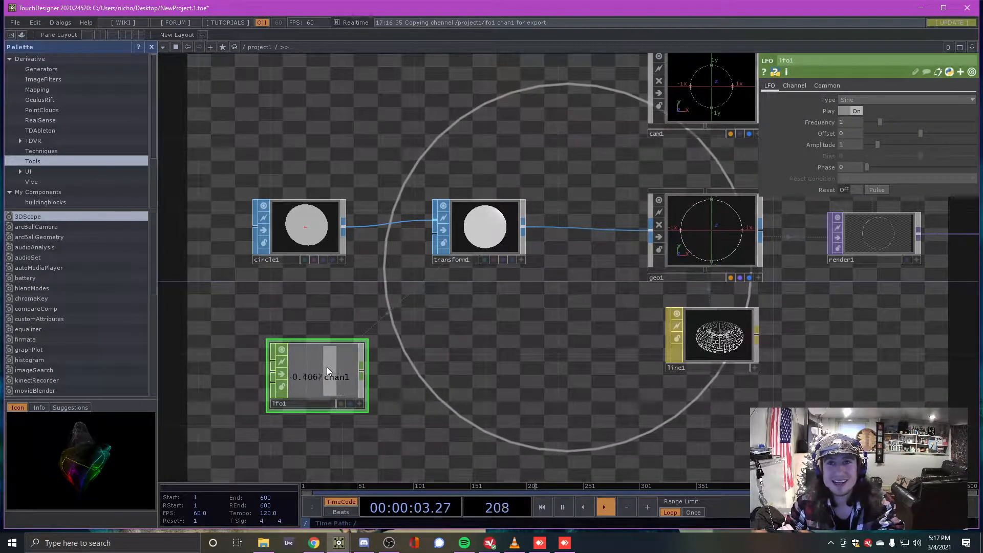
{"action": "left_click_drag", "start_coordinate": [342, 362], "coordinate": [329, 375]}
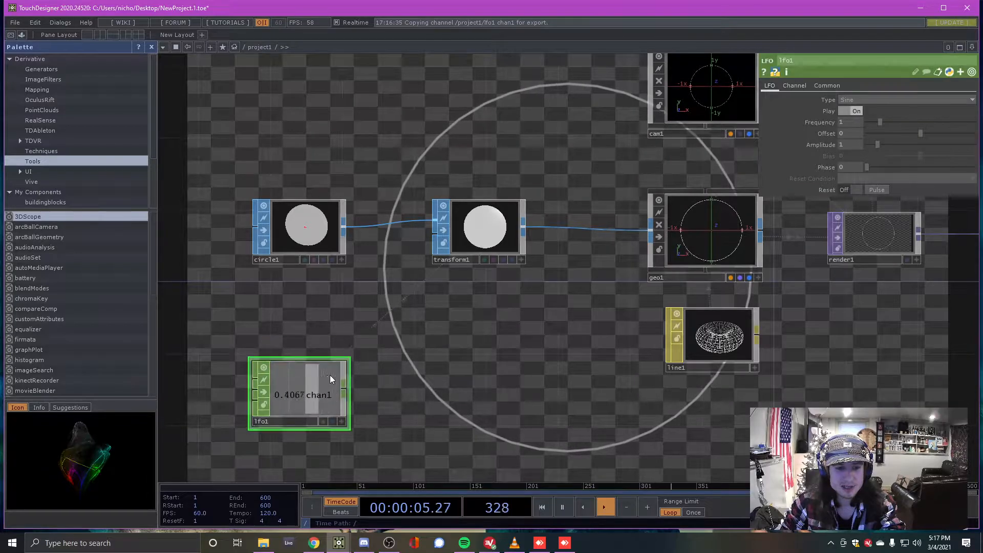
{"action": "left_click", "coordinate": [508, 219]}
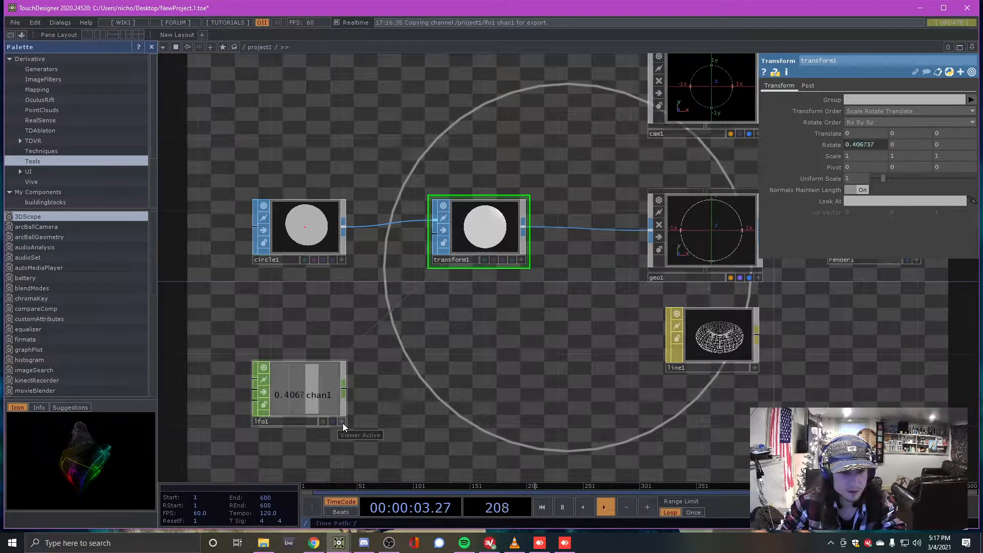
Add a Null CHOP, null2, fed by lfo1's output and placed to the right
{"action": "right_click", "coordinate": [344, 390]}
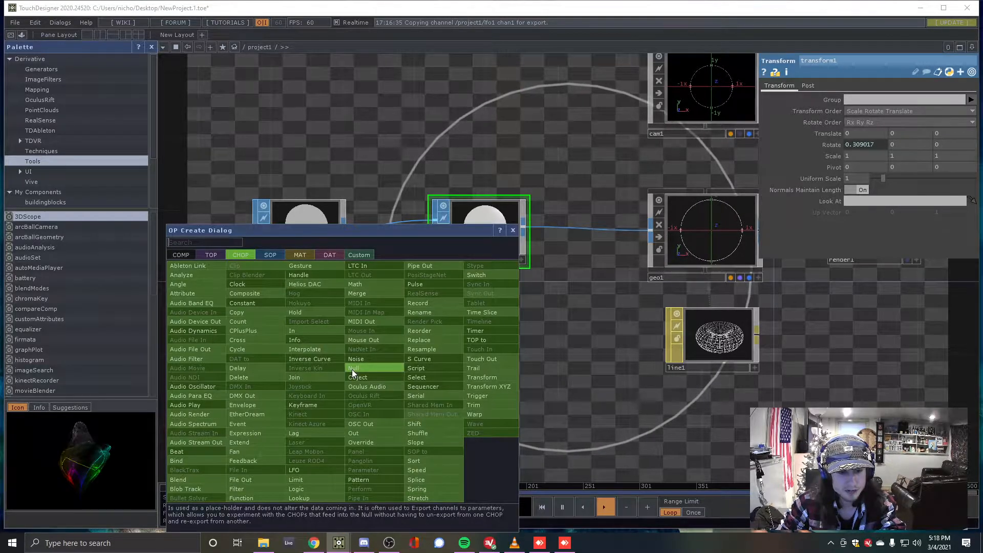
{"action": "left_click", "coordinate": [352, 369]}
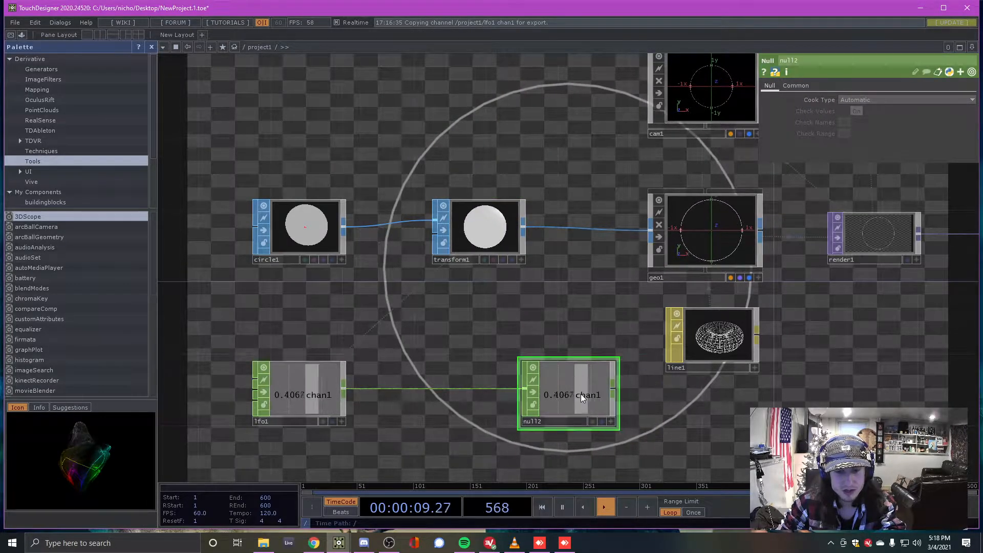
{"action": "left_click", "coordinate": [594, 394]}
Shift lfo1 further left and drag null2's chan1 onto transform1's Rotate parameter
{"action": "left_click_drag", "start_coordinate": [300, 393], "coordinate": [210, 390]}
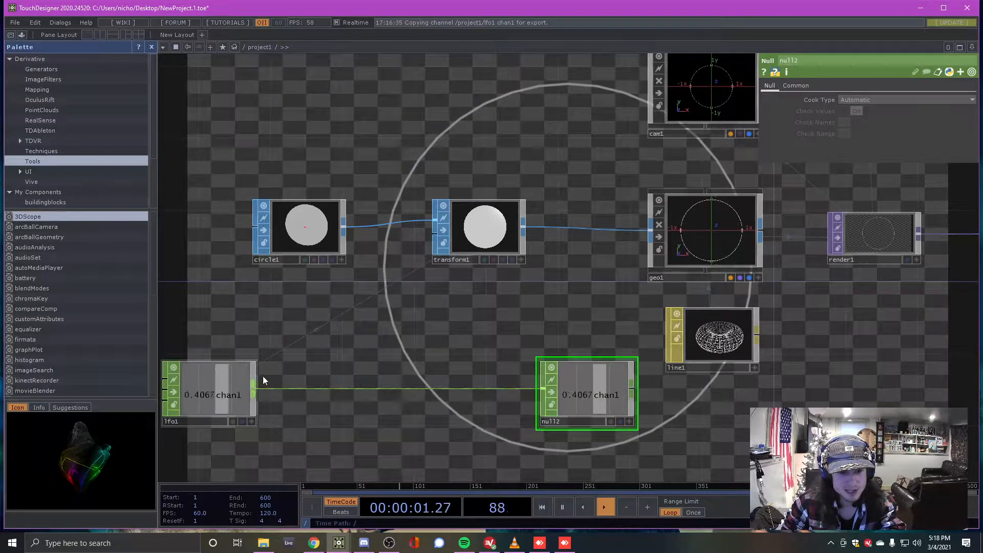
{"action": "scroll", "coordinate": [302, 373], "scroll_direction": "down", "scroll_amount": 8}
{"action": "scroll", "coordinate": [435, 343], "scroll_direction": "up", "scroll_amount": 3}
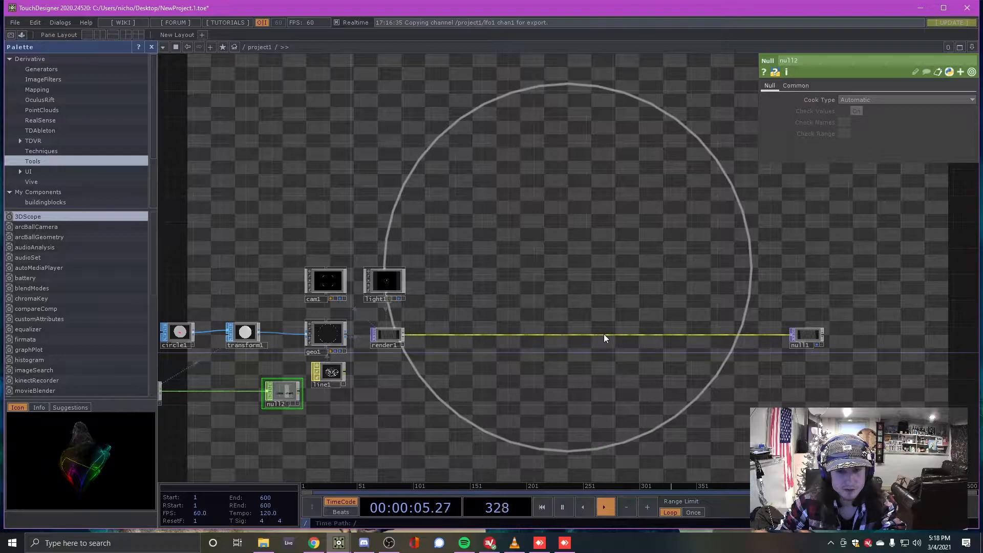
{"action": "scroll", "coordinate": [599, 302], "scroll_direction": "down", "scroll_amount": 4}
{"action": "scroll", "coordinate": [591, 334], "scroll_direction": "up", "scroll_amount": 5}
{"action": "scroll", "coordinate": [471, 327], "scroll_direction": "up", "scroll_amount": 6}
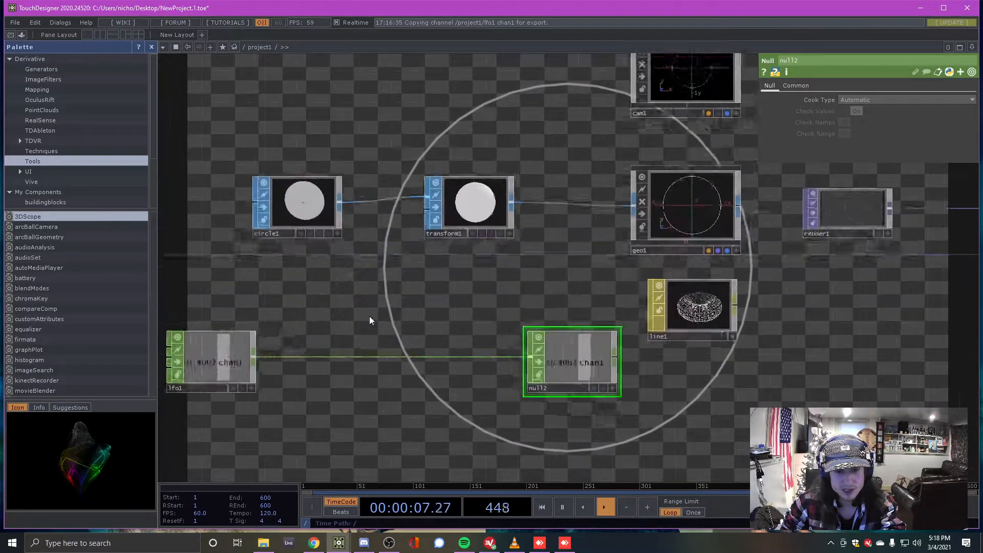
{"action": "left_click", "coordinate": [494, 219]}
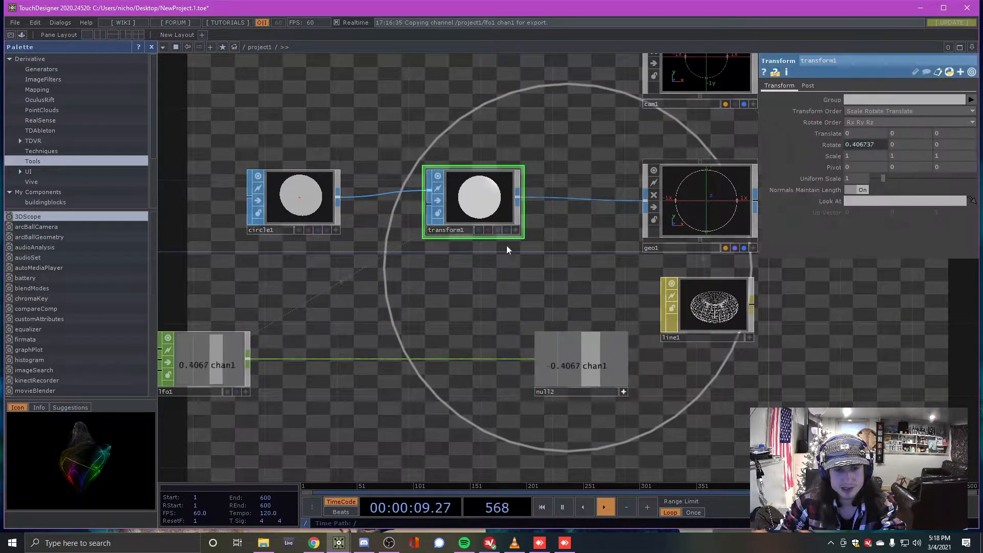
{"action": "left_click_drag", "start_coordinate": [577, 368], "coordinate": [870, 145]}
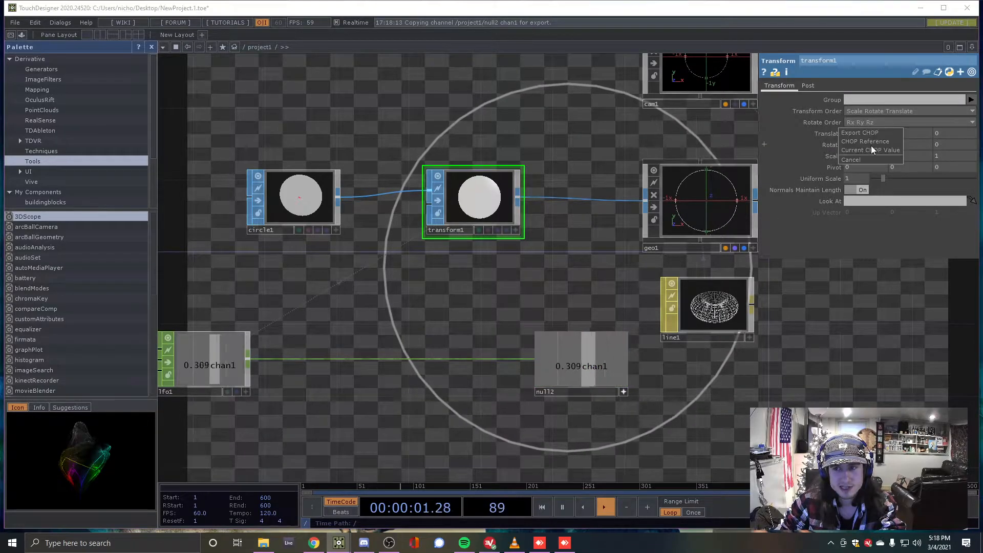
Insert a Math CHOP, math1, on the wire between lfo1 and null2
{"action": "scroll", "coordinate": [472, 314], "scroll_direction": "down", "scroll_amount": 3}
{"action": "scroll", "coordinate": [524, 325], "scroll_direction": "up", "scroll_amount": 1}
{"action": "right_click", "coordinate": [508, 320]}
{"action": "left_click", "coordinate": [511, 312]}
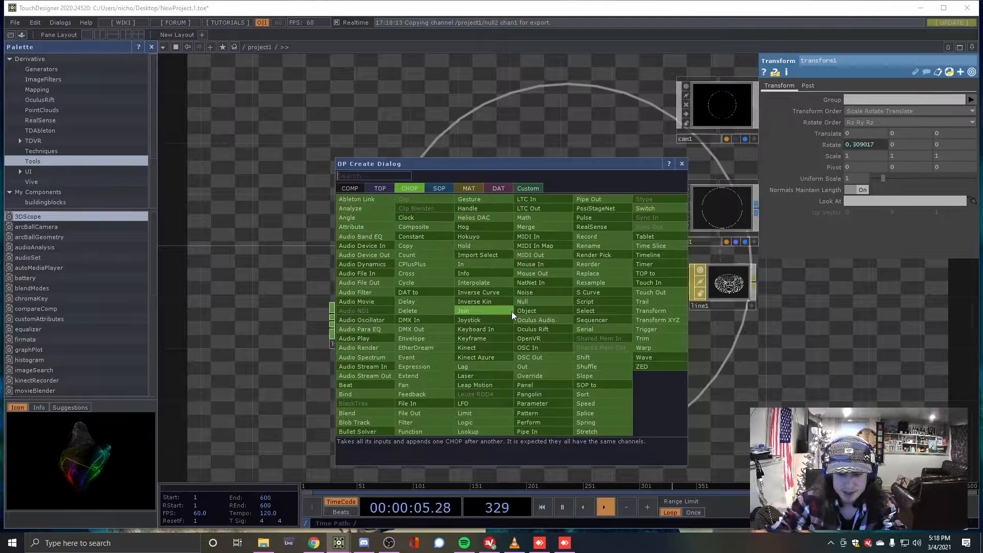
{"action": "type", "text": "math"}
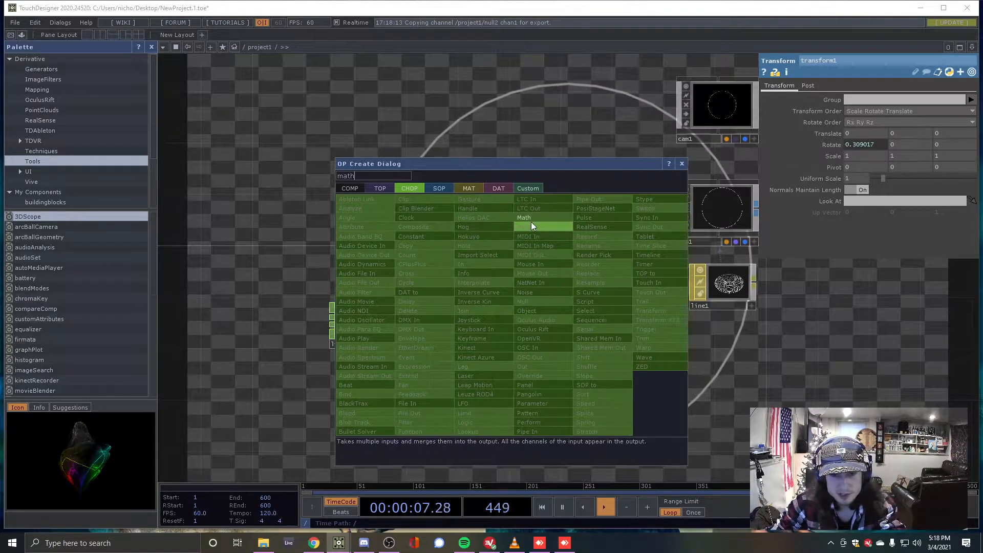
{"action": "left_click", "coordinate": [532, 220]}
{"action": "left_click", "coordinate": [480, 326]}
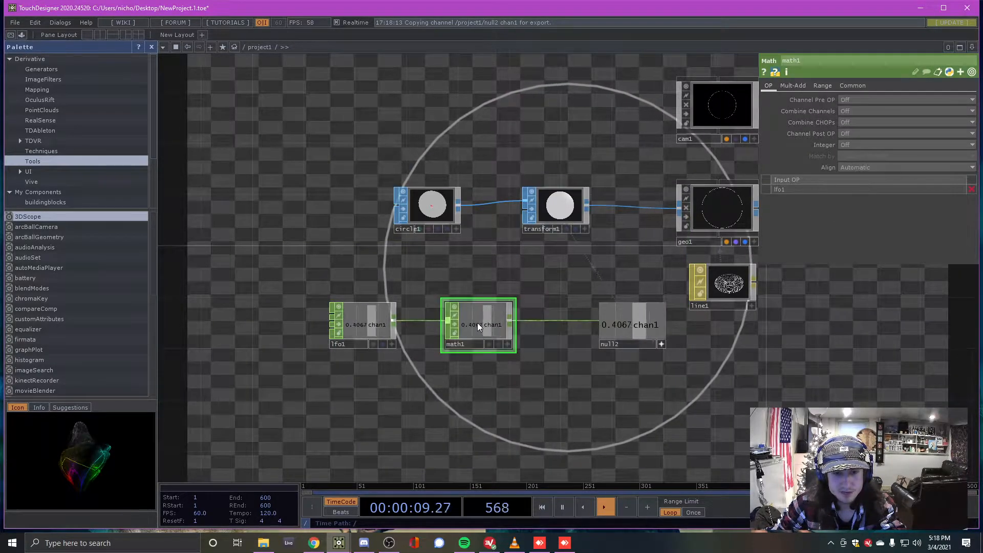
{"action": "left_click_drag", "start_coordinate": [476, 324], "coordinate": [485, 323]}
Set math1's Multiply to 10 on its Mult-Add page
{"action": "left_click", "coordinate": [367, 324]}
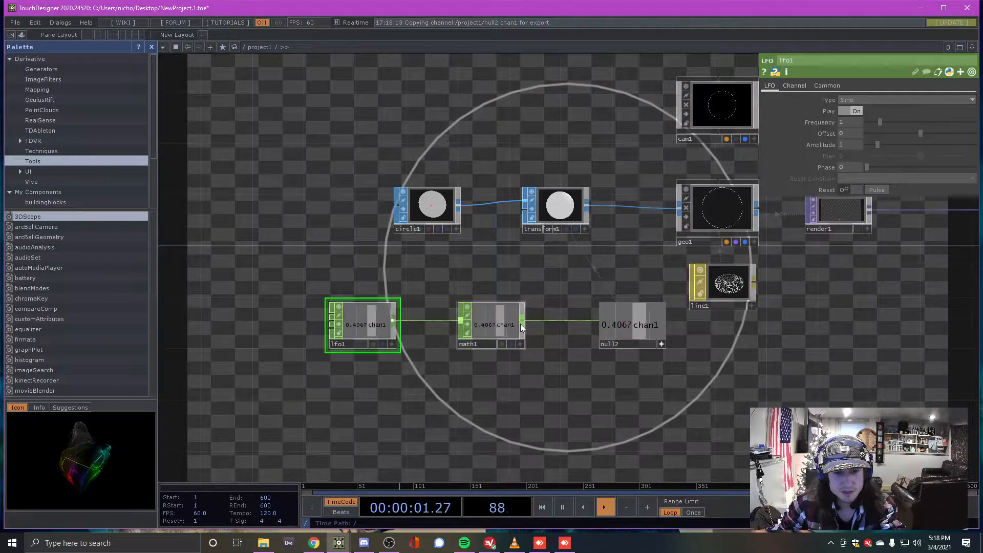
{"action": "left_click", "coordinate": [514, 318]}
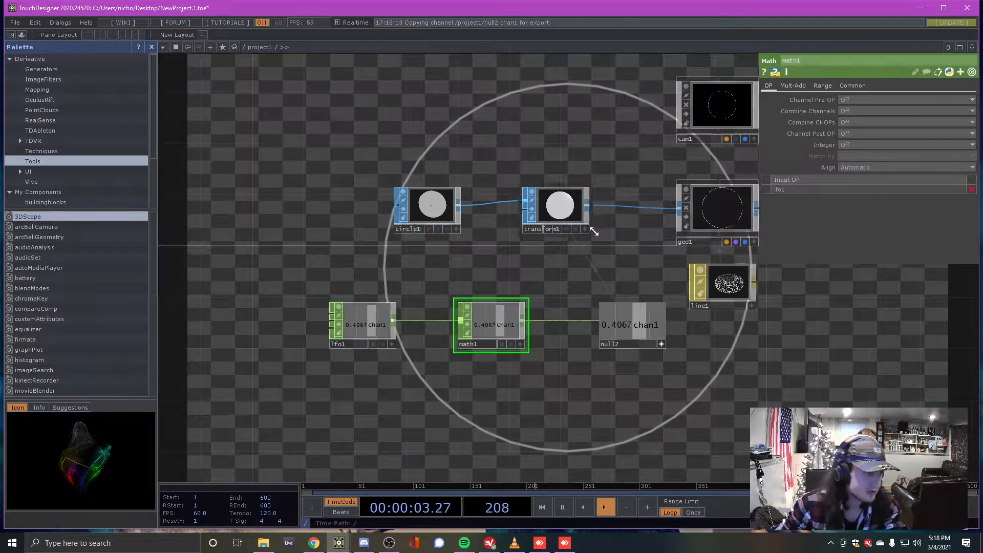
{"action": "left_click", "coordinate": [791, 87]}
{"action": "left_click", "coordinate": [843, 111]}
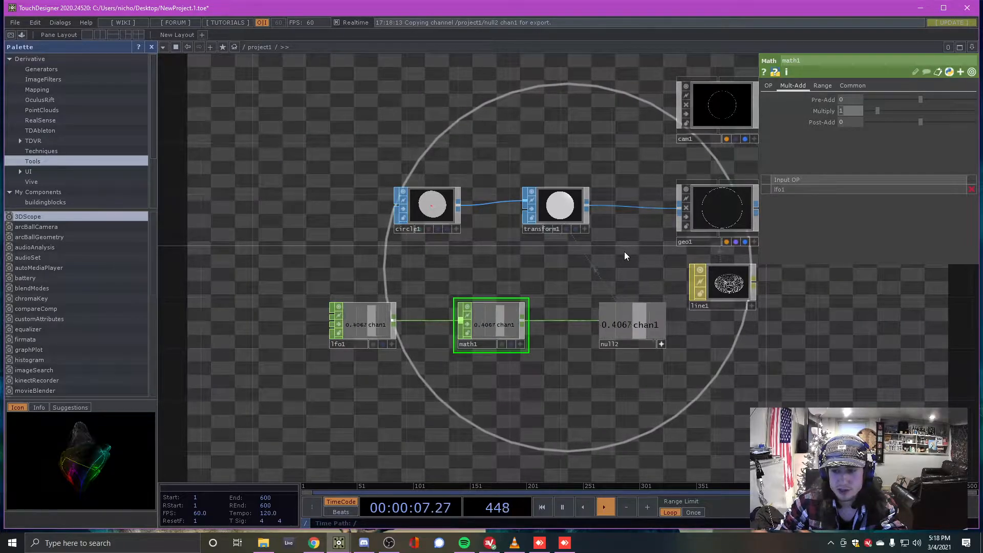
{"action": "type", "text": "0"}
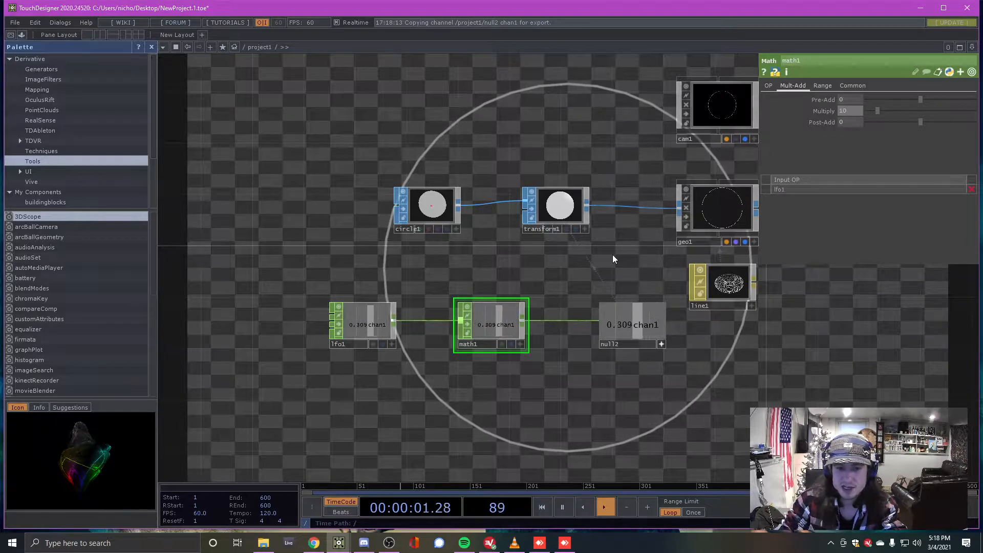
{"action": "scroll", "coordinate": [496, 333], "scroll_direction": "up", "scroll_amount": 5}
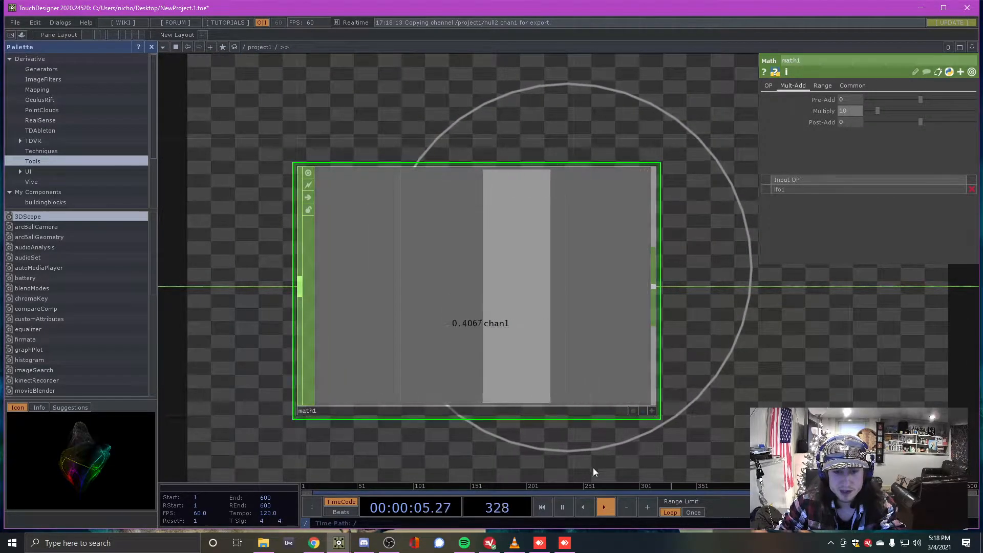
{"action": "left_click", "coordinate": [562, 510]}
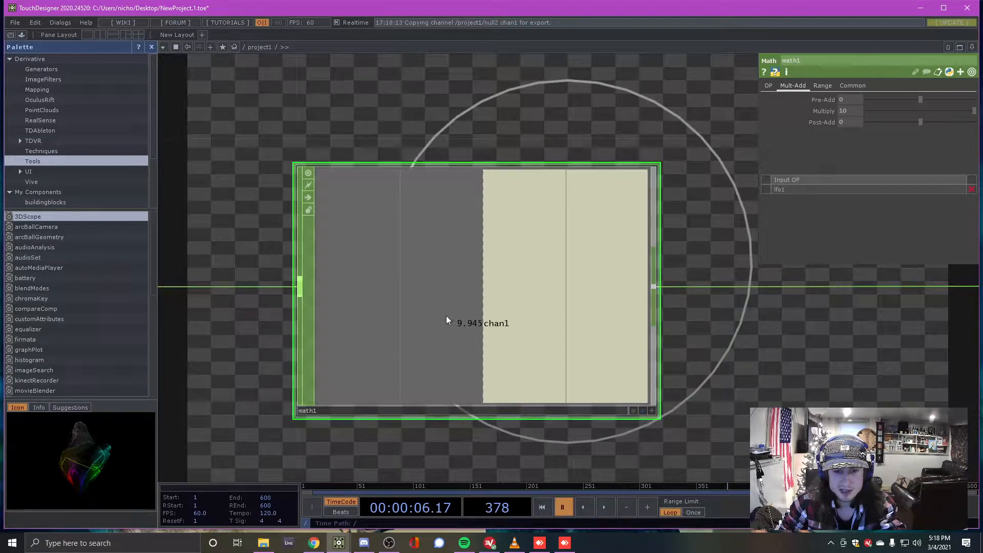
{"action": "left_click", "coordinate": [604, 507]}
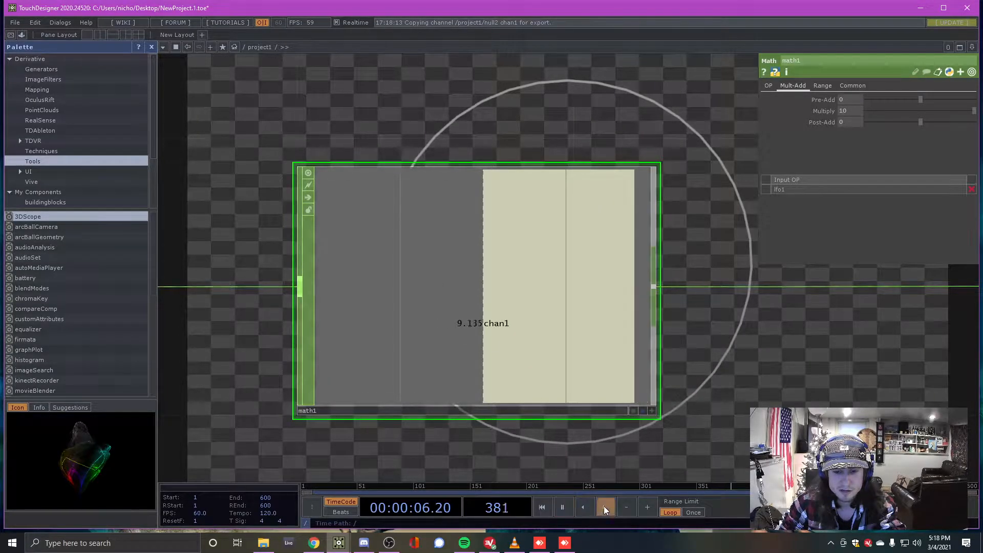
{"action": "left_click", "coordinate": [558, 506]}
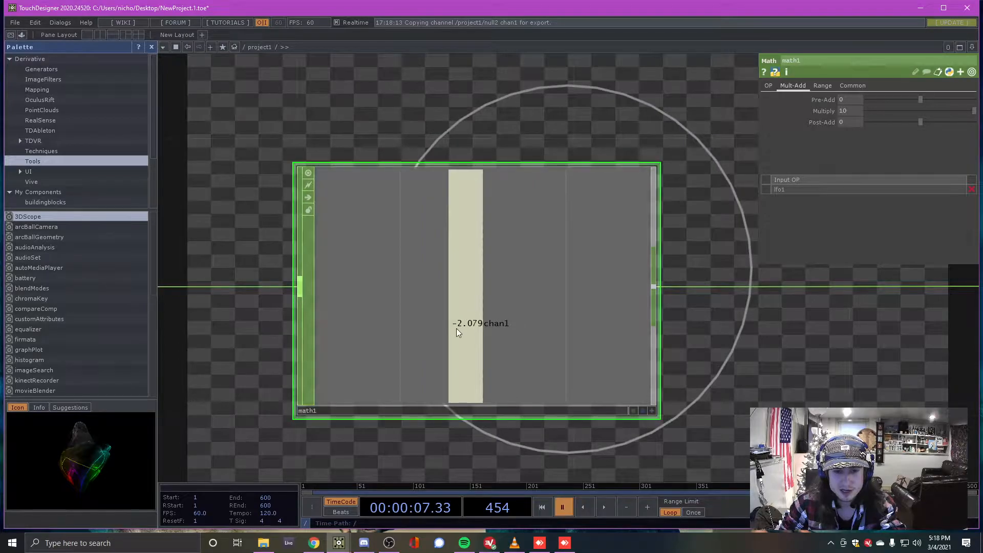
{"action": "left_click", "coordinate": [606, 512]}
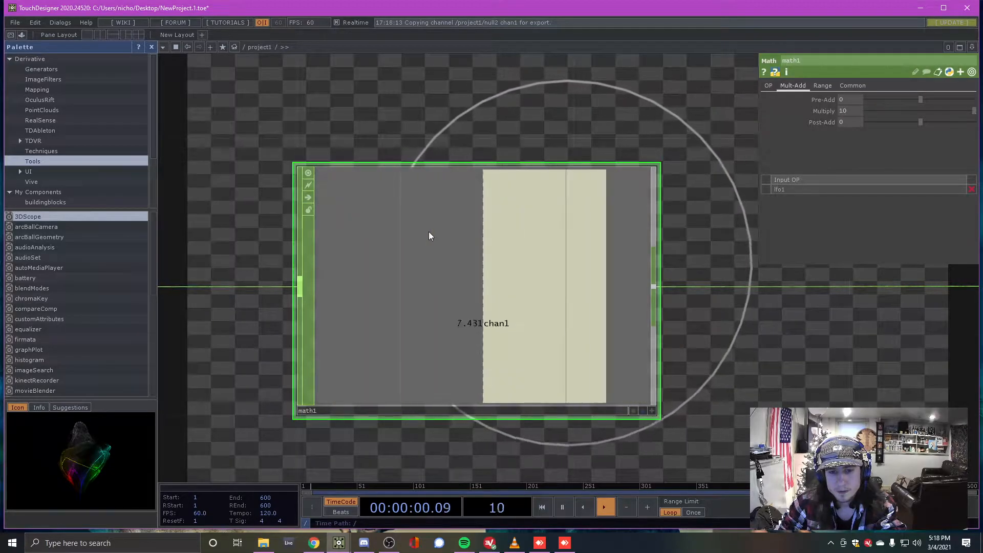
{"action": "scroll", "coordinate": [443, 216], "scroll_direction": "down", "scroll_amount": 2}
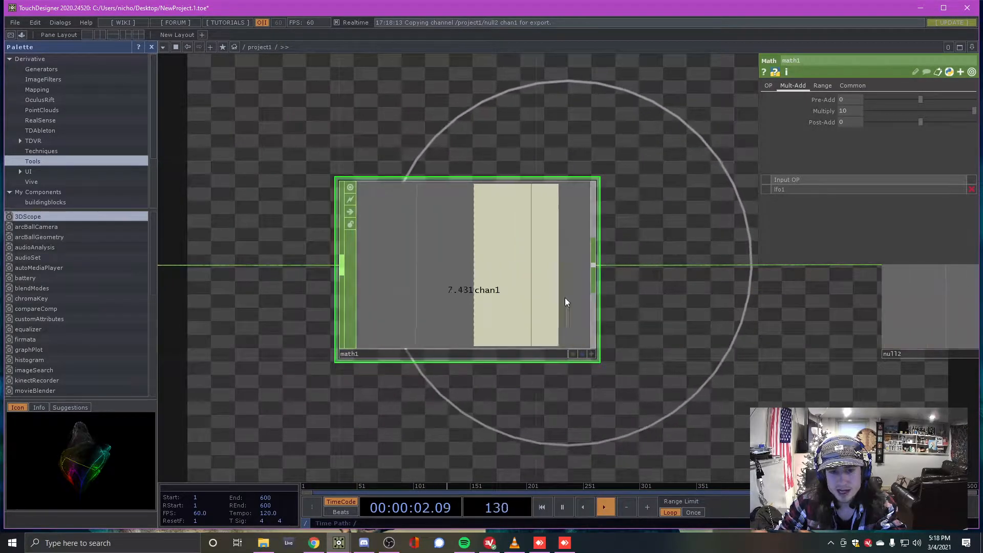
{"action": "left_click", "coordinate": [563, 507]}
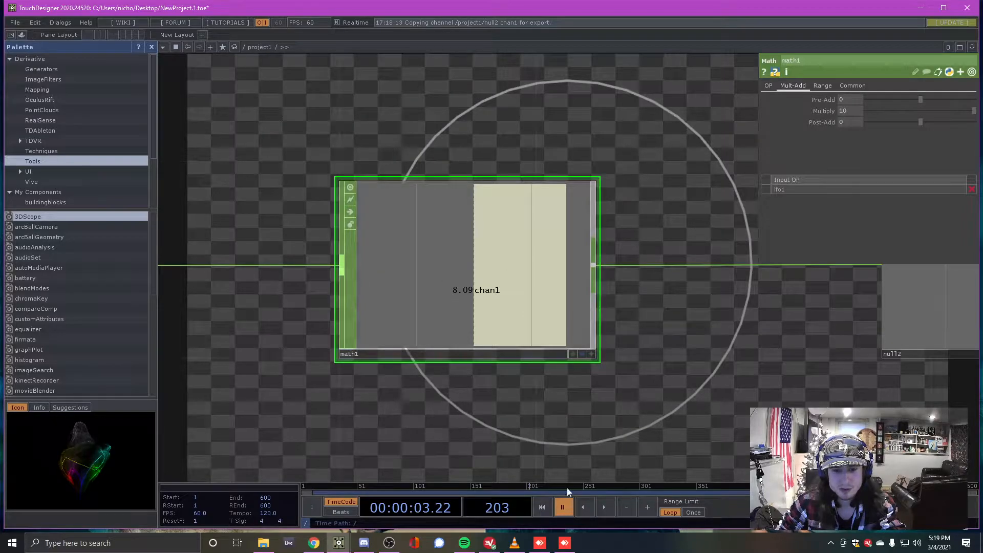
{"action": "left_click", "coordinate": [604, 507]}
{"action": "scroll", "coordinate": [481, 225], "scroll_direction": "down", "scroll_amount": 3}
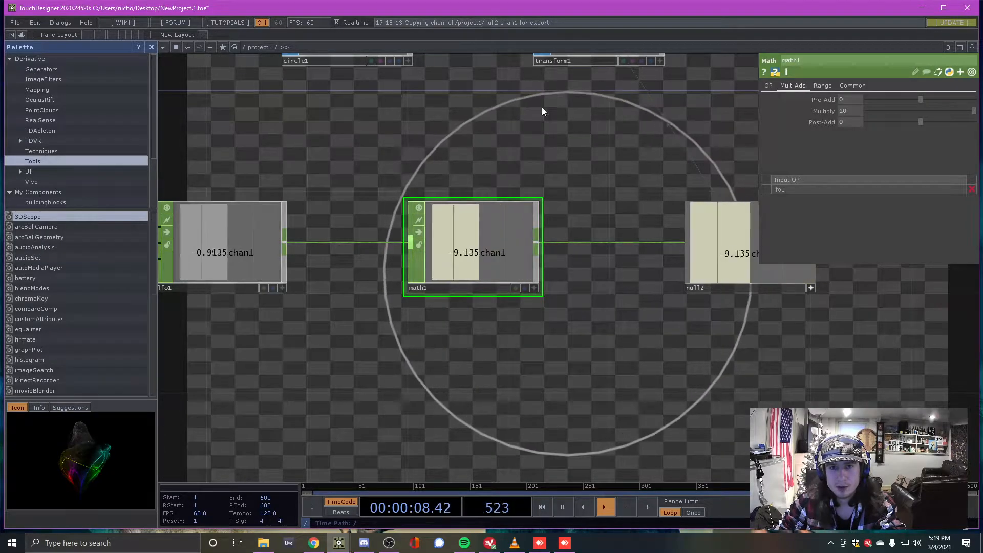
Switch lfo1's Type from Sine to Ramp, so math1 and null2 read 6.667
{"action": "scroll", "coordinate": [543, 158], "scroll_direction": "down", "scroll_amount": 1}
{"action": "left_click_drag", "start_coordinate": [373, 222], "coordinate": [452, 215]}
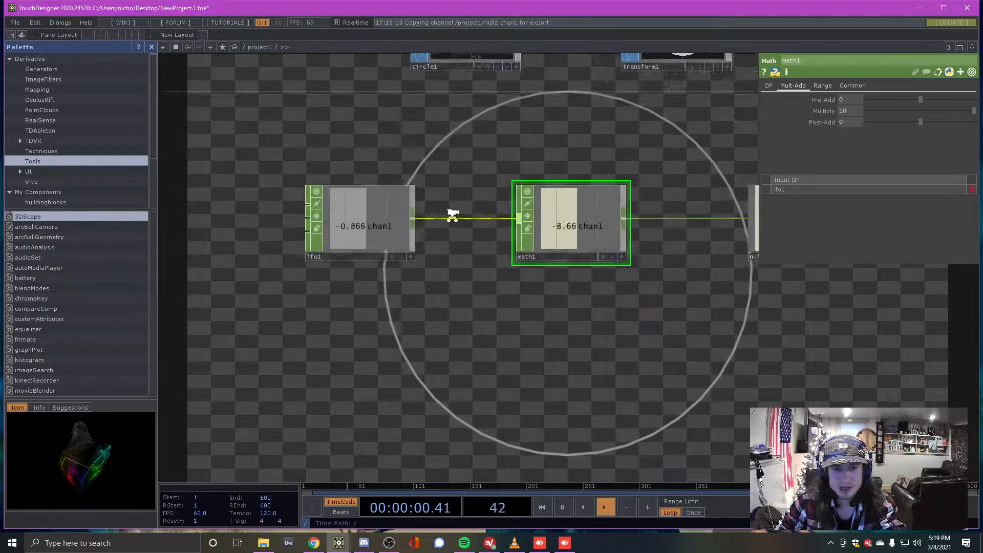
{"action": "scroll", "coordinate": [451, 215], "scroll_direction": "up", "scroll_amount": 1}
{"action": "left_click", "coordinate": [345, 230]}
{"action": "scroll", "coordinate": [338, 245], "scroll_direction": "down", "scroll_amount": 3}
{"action": "scroll", "coordinate": [518, 193], "scroll_direction": "up", "scroll_amount": 3}
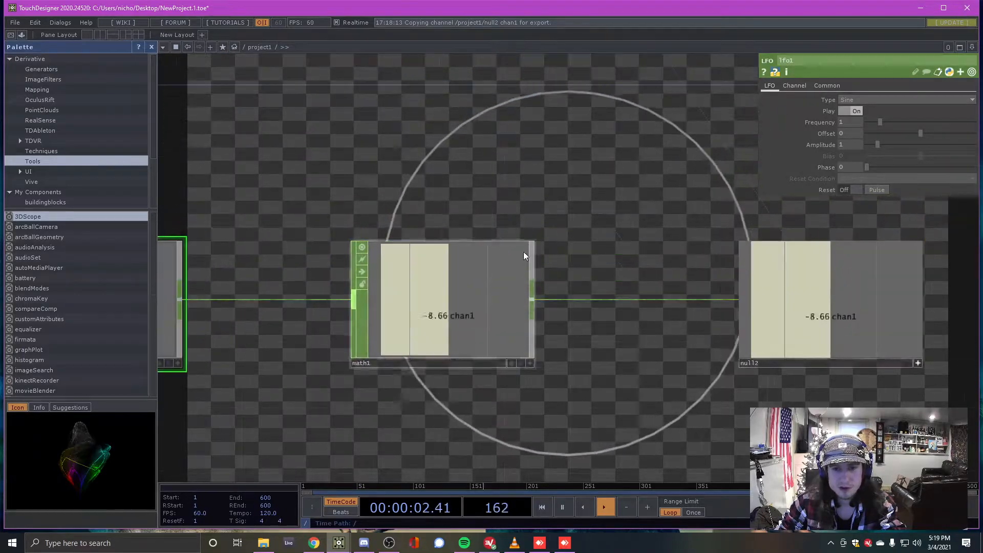
{"action": "scroll", "coordinate": [524, 272], "scroll_direction": "down", "scroll_amount": 3}
{"action": "scroll", "coordinate": [524, 302], "scroll_direction": "up", "scroll_amount": 1}
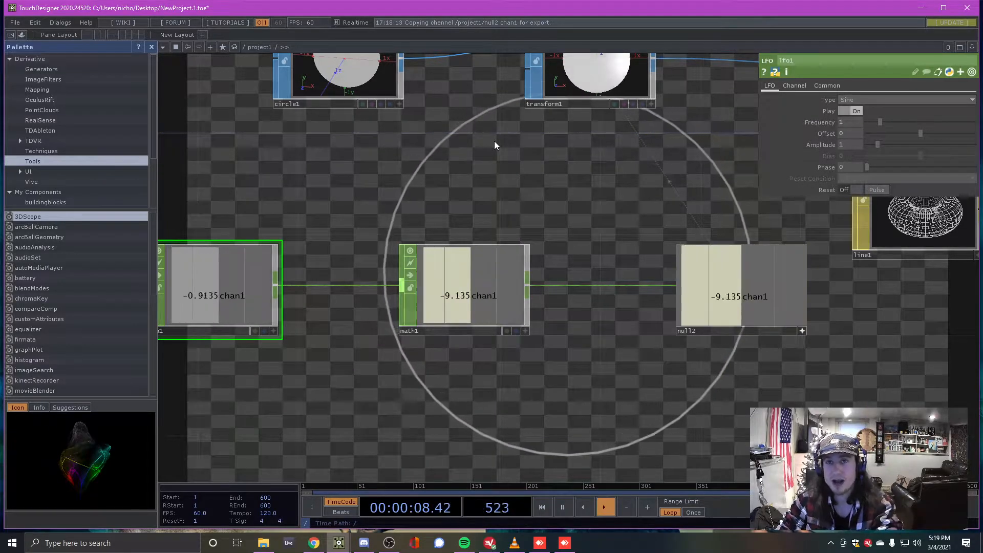
{"action": "scroll", "coordinate": [542, 162], "scroll_direction": "down", "scroll_amount": 2}
{"action": "scroll", "coordinate": [354, 187], "scroll_direction": "up", "scroll_amount": 2}
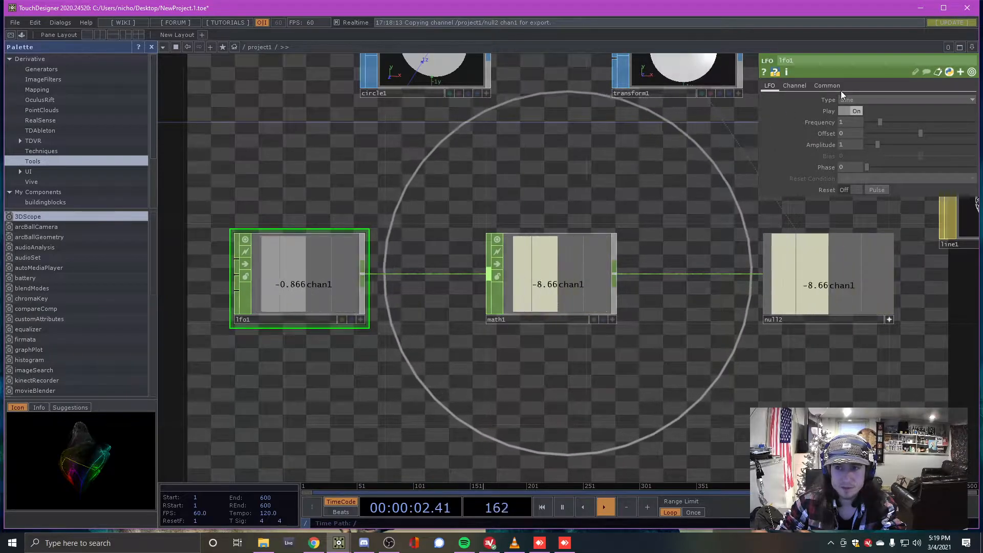
{"action": "left_click", "coordinate": [870, 100]}
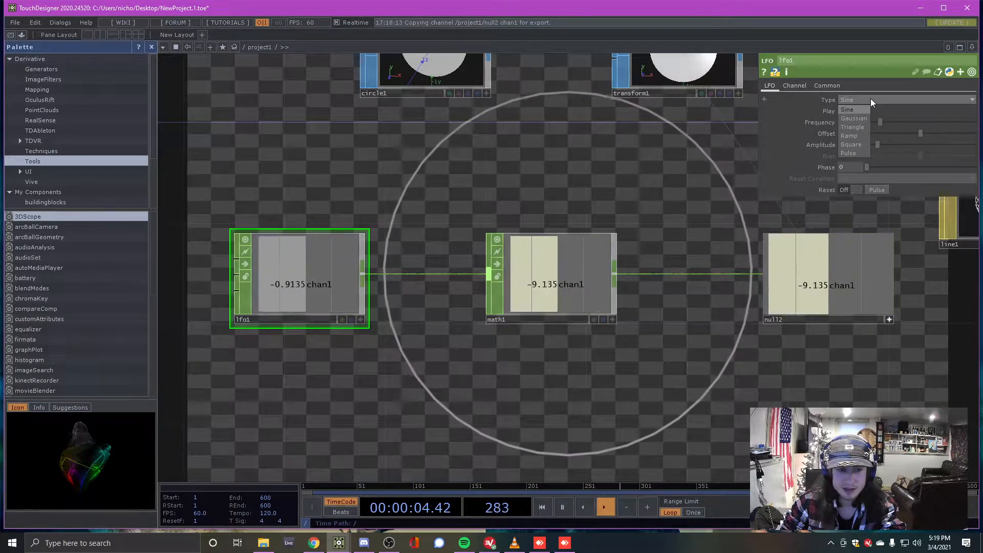
{"action": "left_click", "coordinate": [858, 135]}
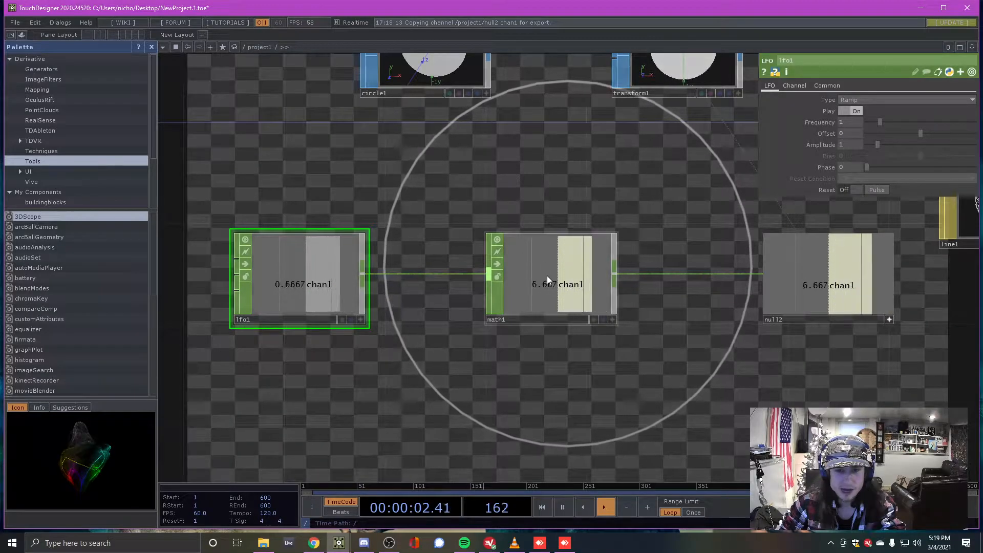
Set math1's Multiply to 360 so the 0-to-1 ramp becomes rotation degrees
{"action": "left_click", "coordinate": [603, 281]}
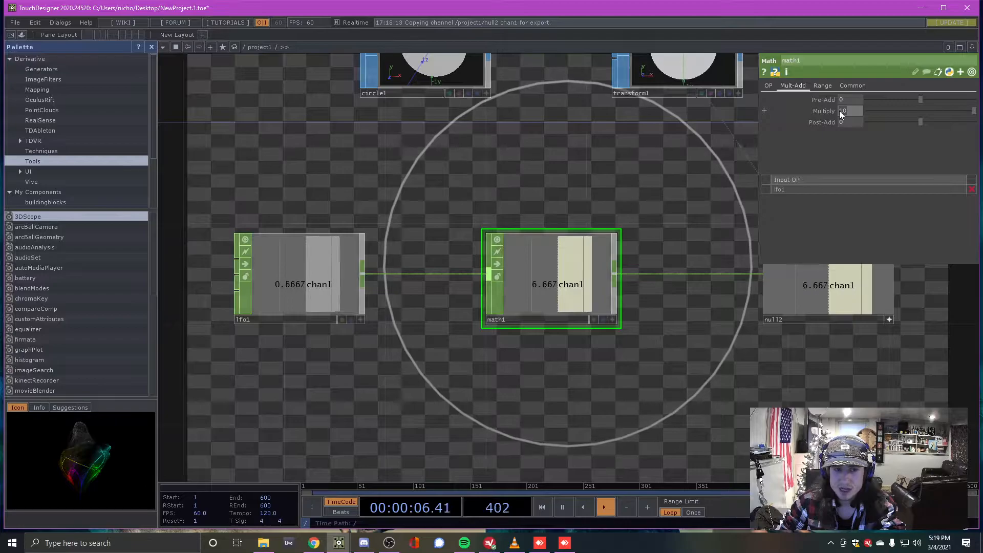
{"action": "type", "text": "360"}
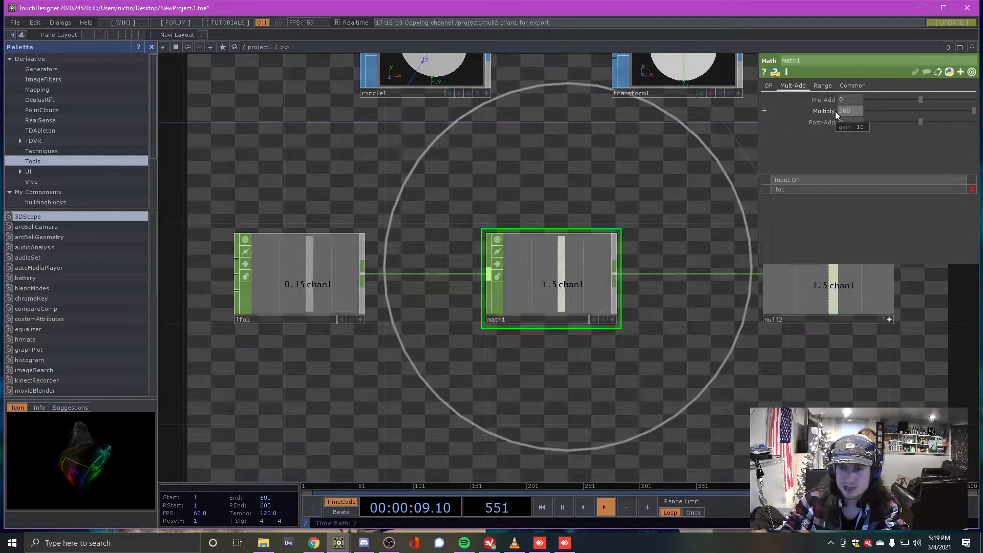
{"action": "key", "text": "Return"}
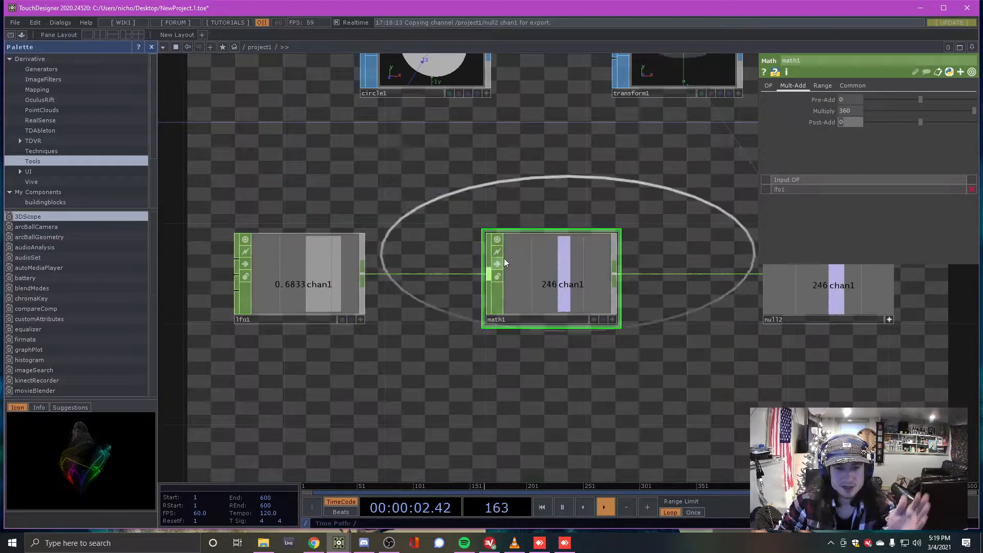
{"action": "left_click", "coordinate": [303, 269]}
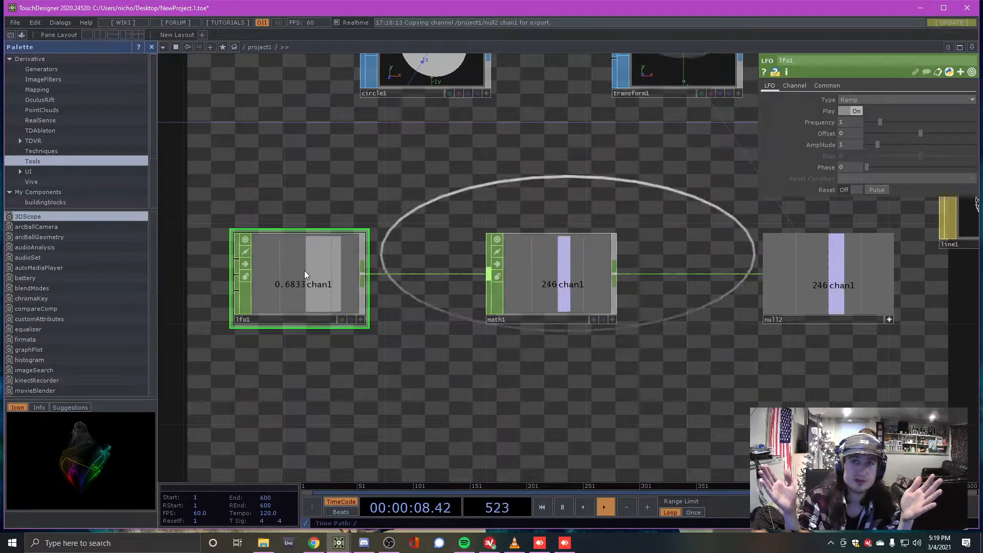
Lower lfo1's Frequency to 0.27 so the circle tumbles slowly through full rotations
{"action": "key", "text": "h"}
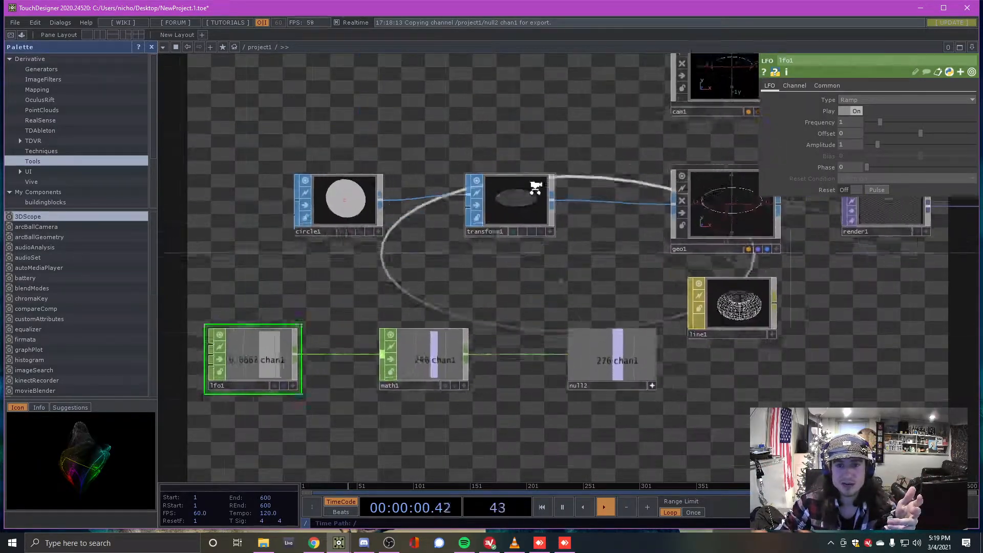
{"action": "left_click", "coordinate": [505, 207]}
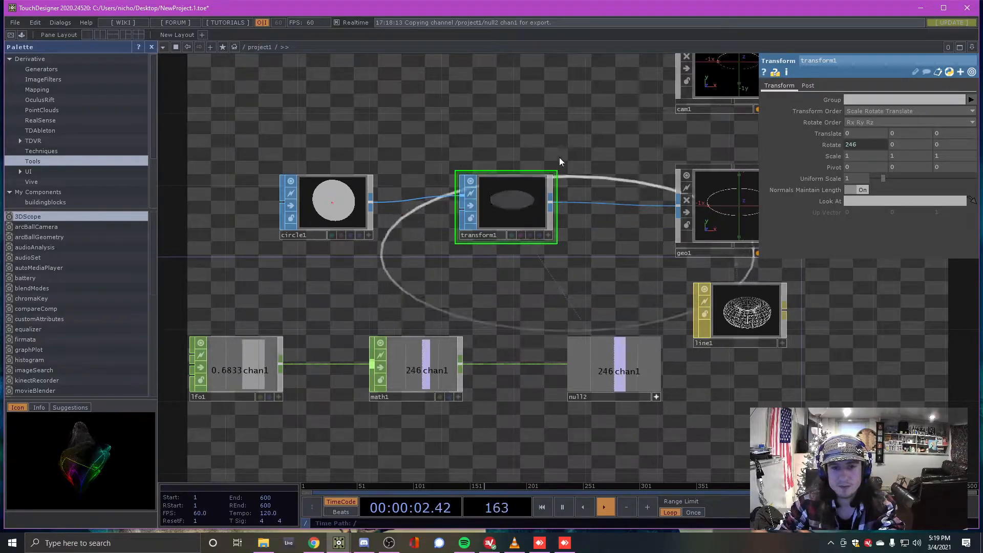
{"action": "left_click", "coordinate": [219, 347]}
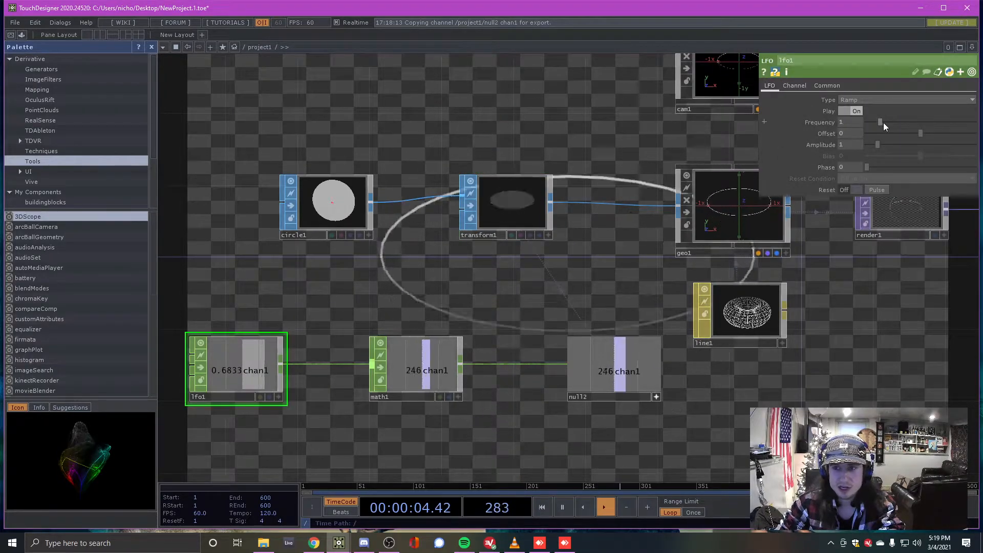
{"action": "left_click_drag", "start_coordinate": [875, 124], "coordinate": [874, 124]}
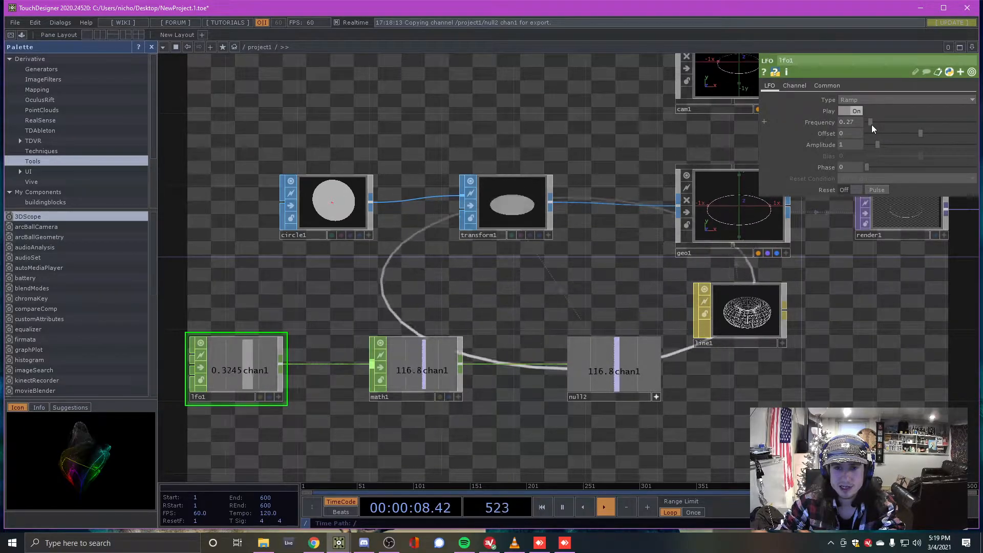
{"action": "scroll", "coordinate": [380, 226], "scroll_direction": "down", "scroll_amount": 5}
{"action": "scroll", "coordinate": [380, 227], "scroll_direction": "up", "scroll_amount": 2}
{"action": "scroll", "coordinate": [379, 230], "scroll_direction": "up", "scroll_amount": 6}
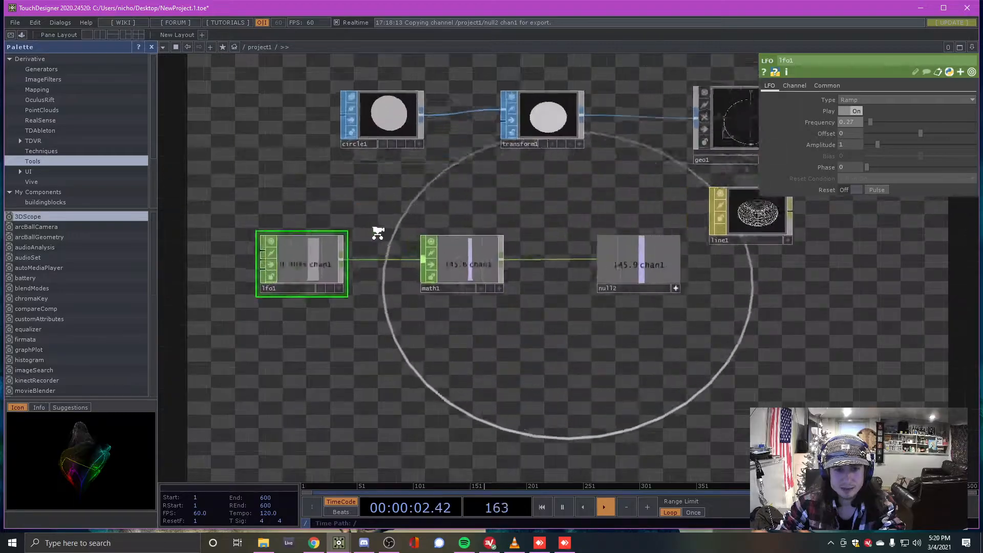
{"action": "scroll", "coordinate": [378, 237], "scroll_direction": "down", "scroll_amount": 6}
{"action": "scroll", "coordinate": [428, 221], "scroll_direction": "up", "scroll_amount": 4}
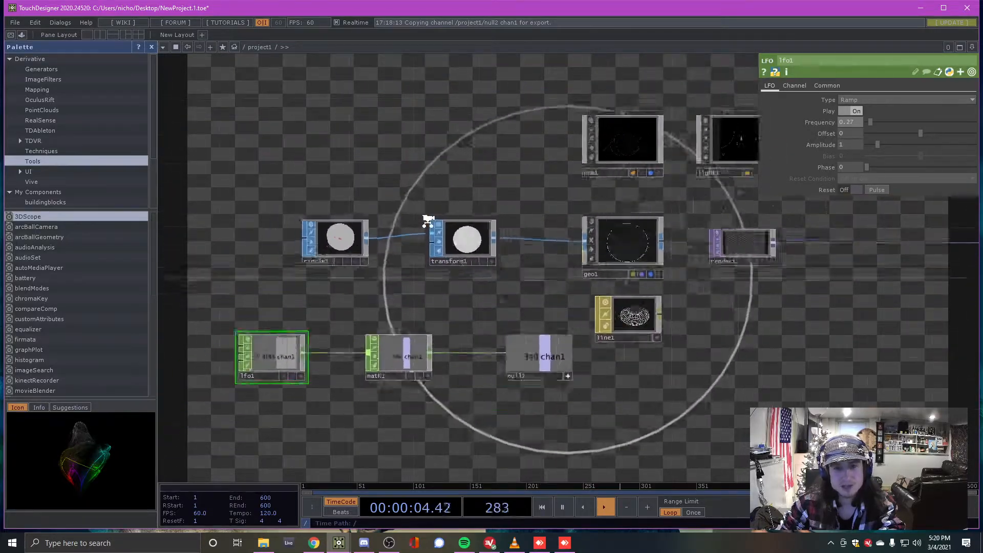
{"action": "scroll", "coordinate": [440, 231], "scroll_direction": "up", "scroll_amount": 1}
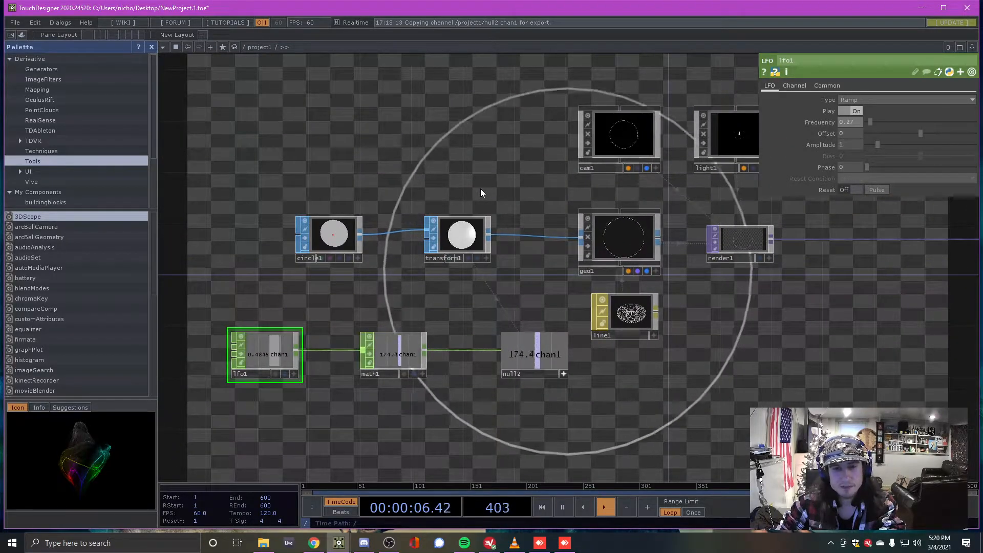
{"action": "scroll", "coordinate": [481, 188], "scroll_direction": "down", "scroll_amount": 3}
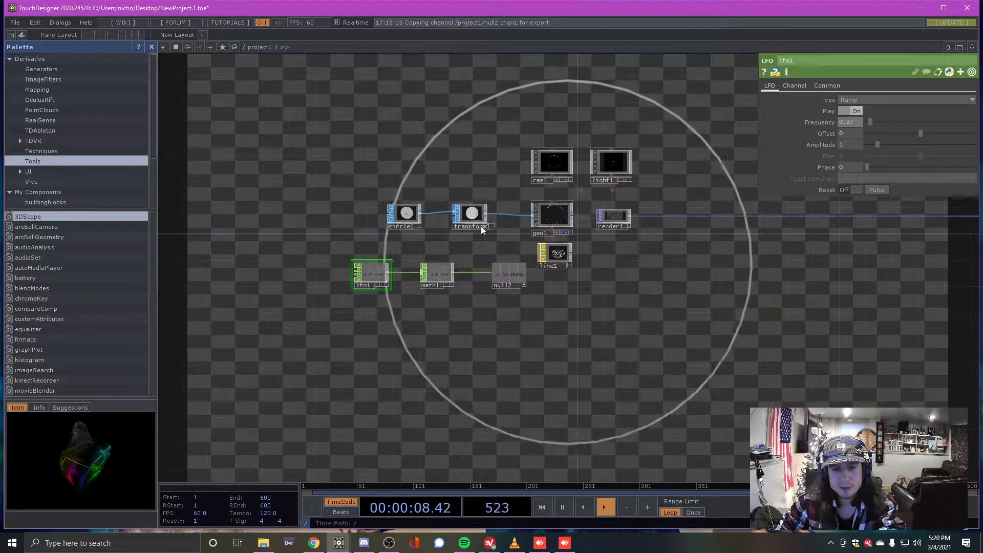
{"action": "scroll", "coordinate": [477, 217], "scroll_direction": "up", "scroll_amount": 3}
{"action": "scroll", "coordinate": [460, 205], "scroll_direction": "down", "scroll_amount": 3}
{"action": "scroll", "coordinate": [691, 230], "scroll_direction": "up", "scroll_amount": 4}
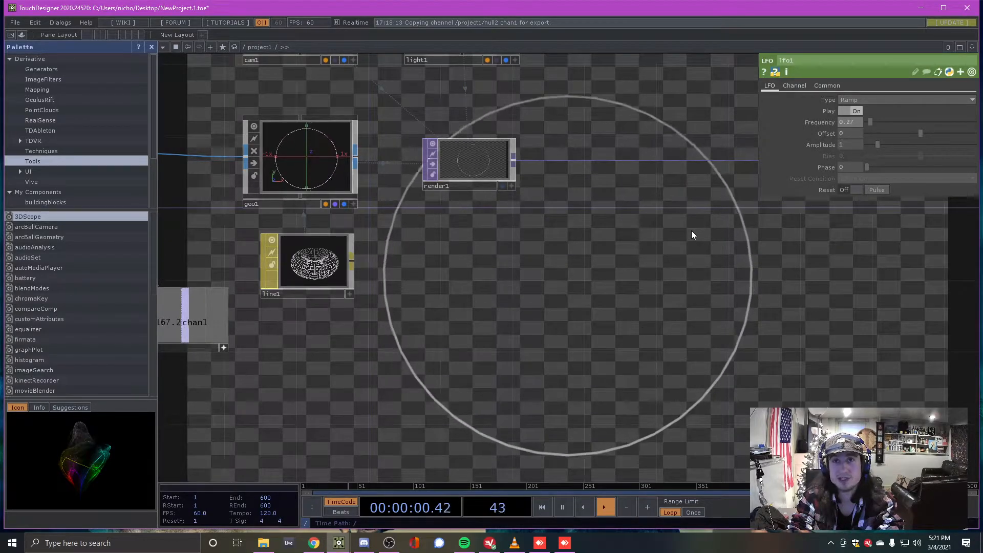
Check transform1 and render1, then move null2 left next to math1
{"action": "scroll", "coordinate": [537, 202], "scroll_direction": "down", "scroll_amount": 3}
{"action": "scroll", "coordinate": [360, 204], "scroll_direction": "down", "scroll_amount": 2}
{"action": "scroll", "coordinate": [291, 241], "scroll_direction": "up", "scroll_amount": 3}
{"action": "scroll", "coordinate": [296, 240], "scroll_direction": "down", "scroll_amount": 2}
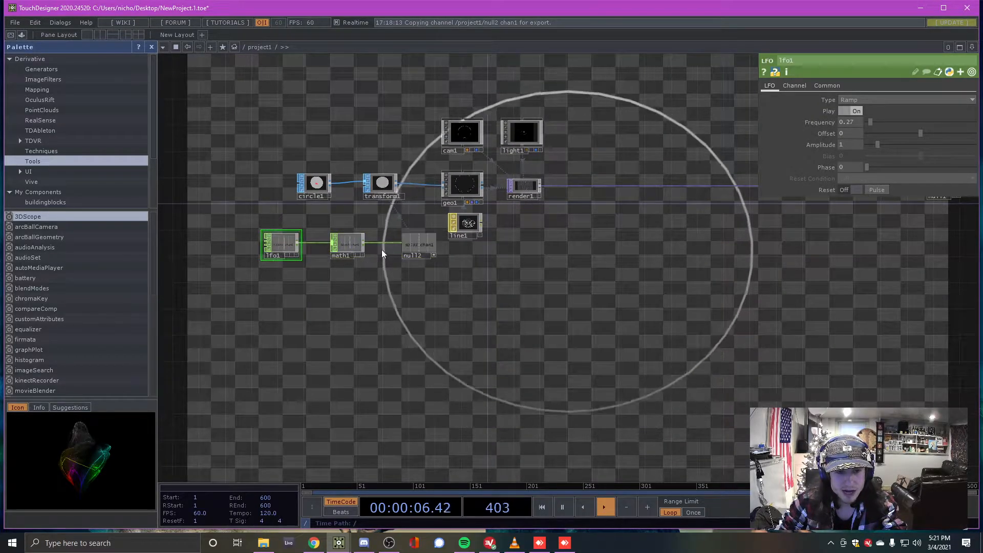
{"action": "scroll", "coordinate": [433, 256], "scroll_direction": "up", "scroll_amount": 2}
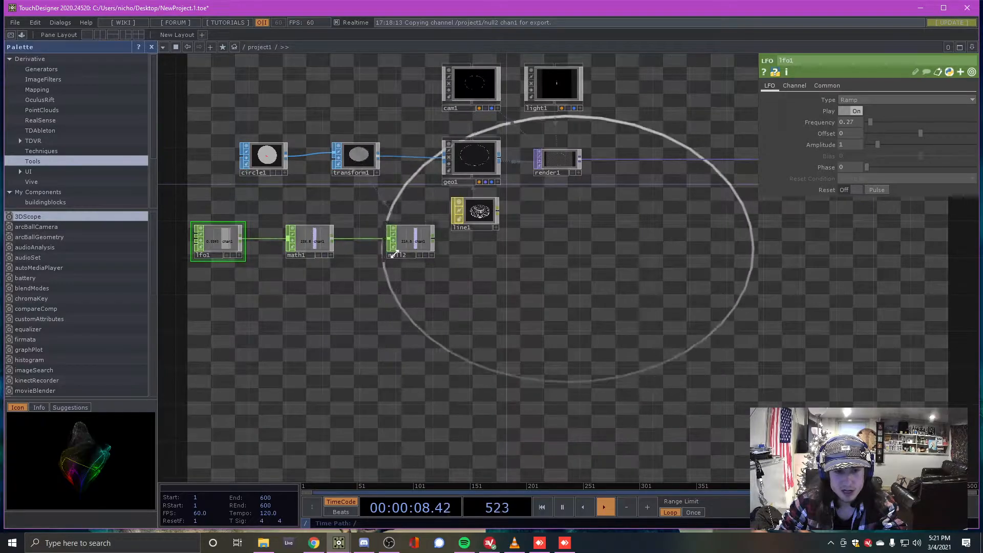
{"action": "left_click", "coordinate": [357, 156]}
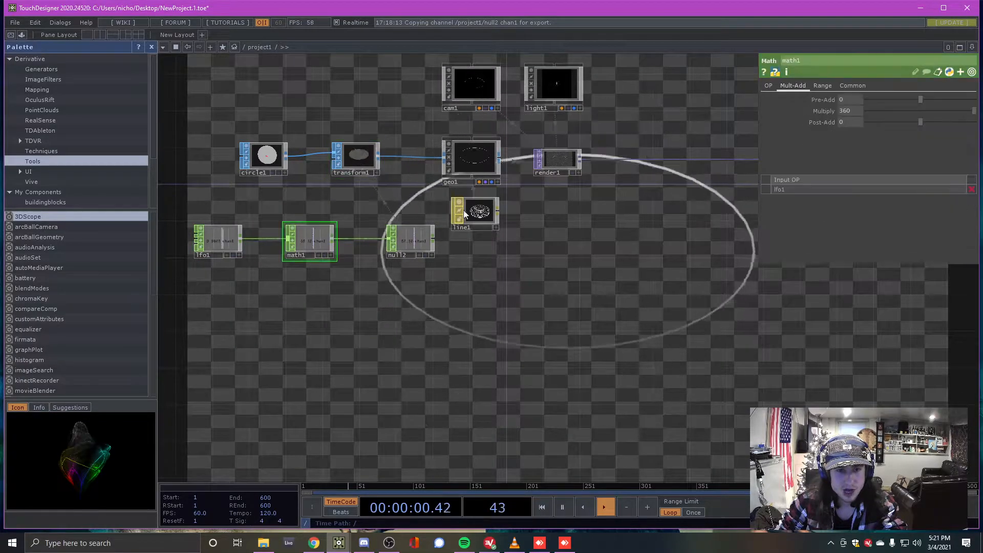
{"action": "left_click", "coordinate": [558, 159]}
{"action": "left_click_drag", "start_coordinate": [415, 244], "coordinate": [384, 233]}
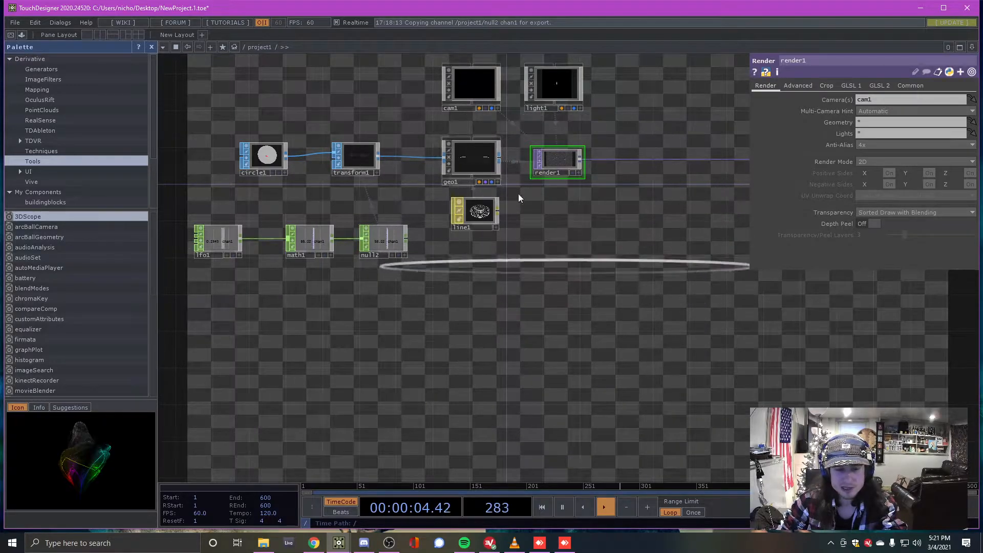
{"action": "scroll", "coordinate": [319, 174], "scroll_direction": "down", "scroll_amount": 2}
{"action": "scroll", "coordinate": [318, 174], "scroll_direction": "down", "scroll_amount": 1}
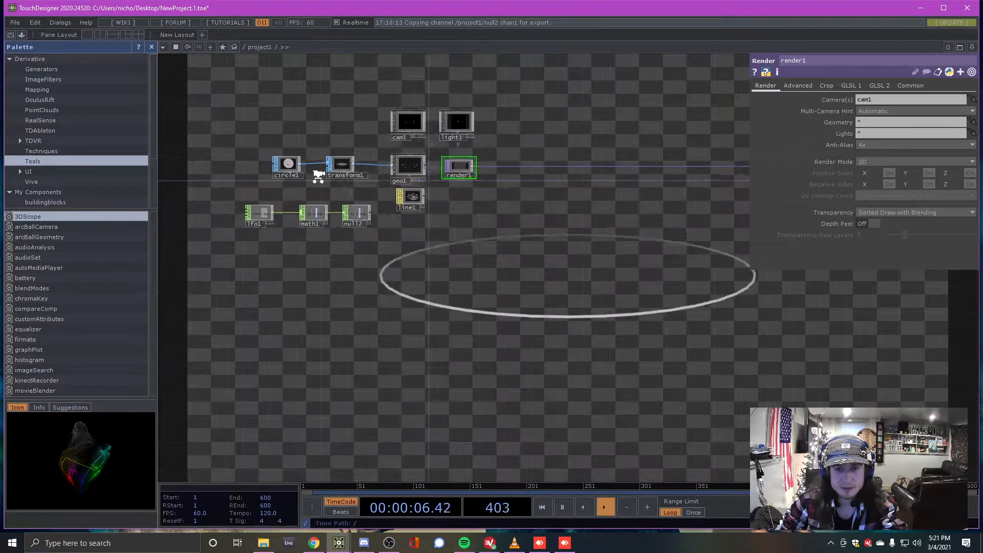
{"action": "scroll", "coordinate": [499, 151], "scroll_direction": "up", "scroll_amount": 4}
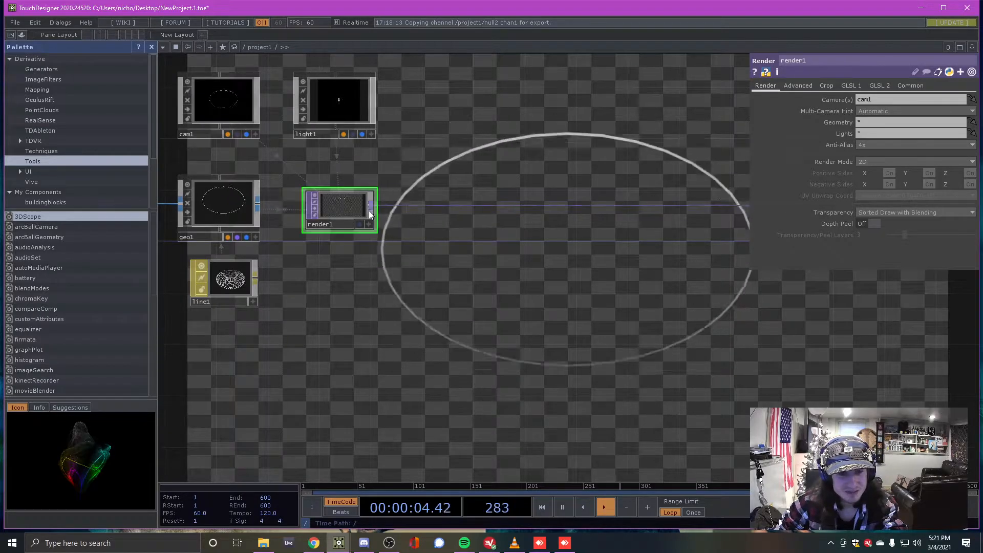
{"action": "scroll", "coordinate": [410, 205], "scroll_direction": "up", "scroll_amount": 2}
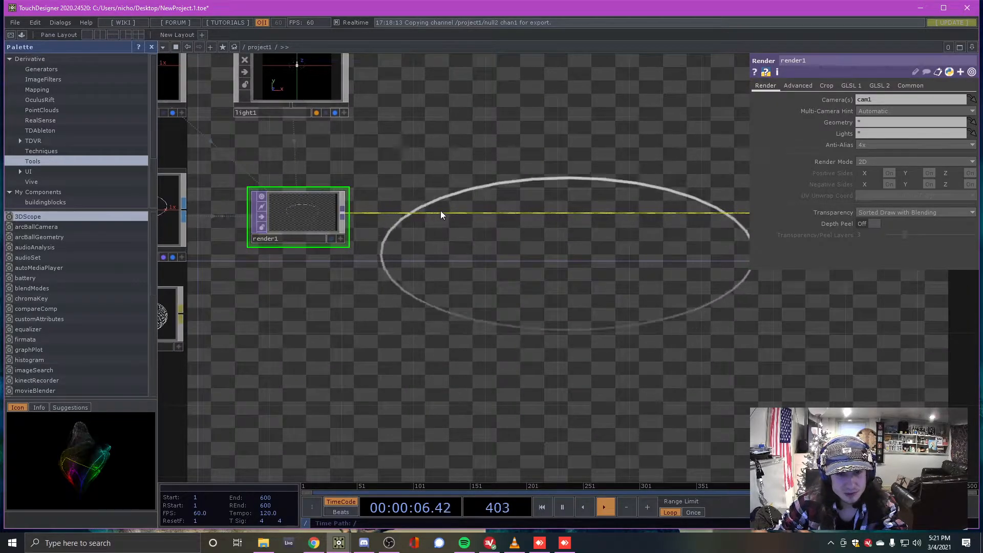
Insert an RGB Key TOP, rgbkey1, on the wire between render1 and null1
{"action": "right_click", "coordinate": [443, 211]}
{"action": "left_click", "coordinate": [465, 200]}
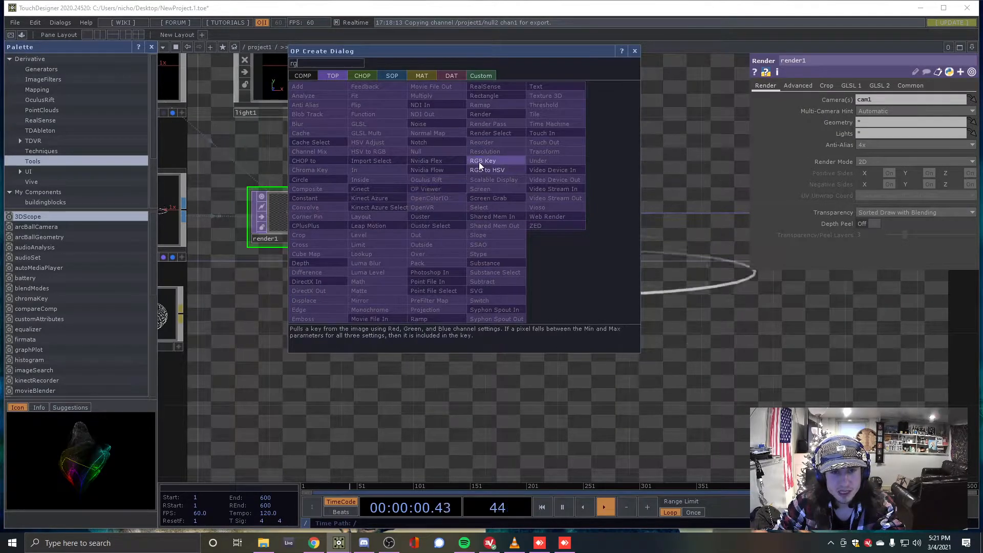
{"action": "left_click", "coordinate": [483, 162]}
{"action": "left_click", "coordinate": [481, 185]}
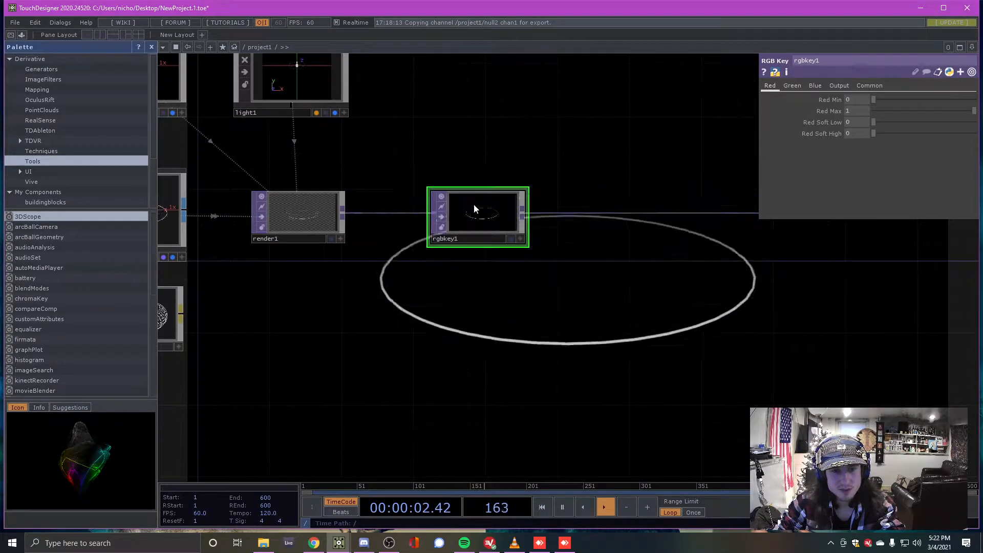
{"action": "scroll", "coordinate": [279, 209], "scroll_direction": "up", "scroll_amount": 5}
{"action": "scroll", "coordinate": [279, 207], "scroll_direction": "down", "scroll_amount": 3}
{"action": "scroll", "coordinate": [279, 207], "scroll_direction": "down", "scroll_amount": 5}
{"action": "scroll", "coordinate": [307, 195], "scroll_direction": "up", "scroll_amount": 3}
{"action": "scroll", "coordinate": [314, 204], "scroll_direction": "down", "scroll_amount": 4}
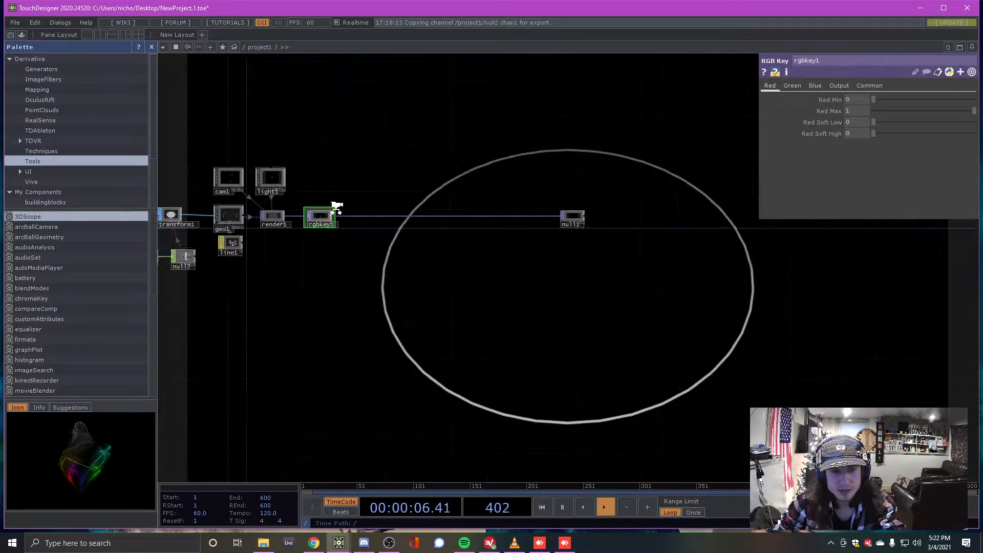
{"action": "scroll", "coordinate": [405, 209], "scroll_direction": "up", "scroll_amount": 3}
Slide null1 left so it sits close to rgbkey1
{"action": "left_click_drag", "start_coordinate": [731, 220], "coordinate": [615, 221]}
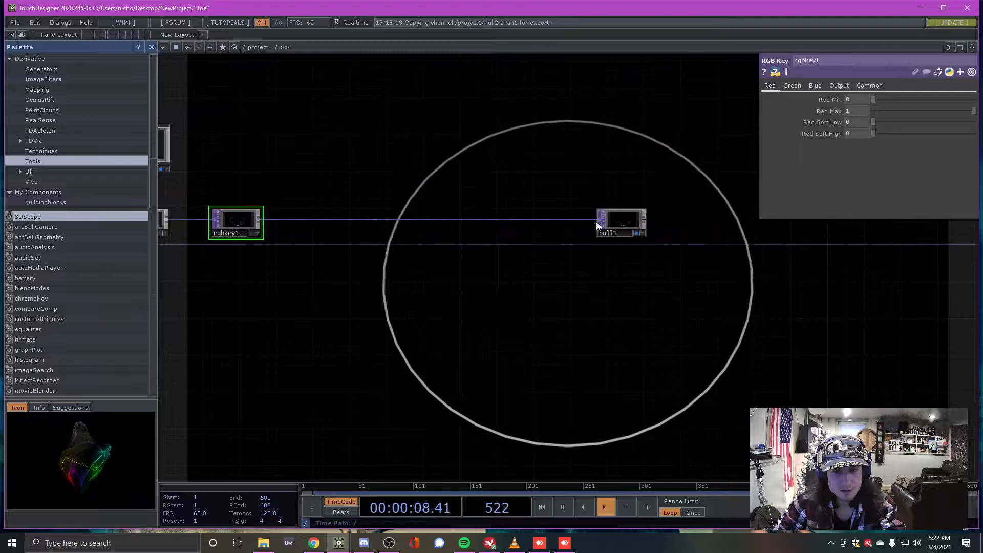
{"action": "scroll", "coordinate": [246, 215], "scroll_direction": "up", "scroll_amount": 2}
{"action": "scroll", "coordinate": [246, 215], "scroll_direction": "up", "scroll_amount": 2}
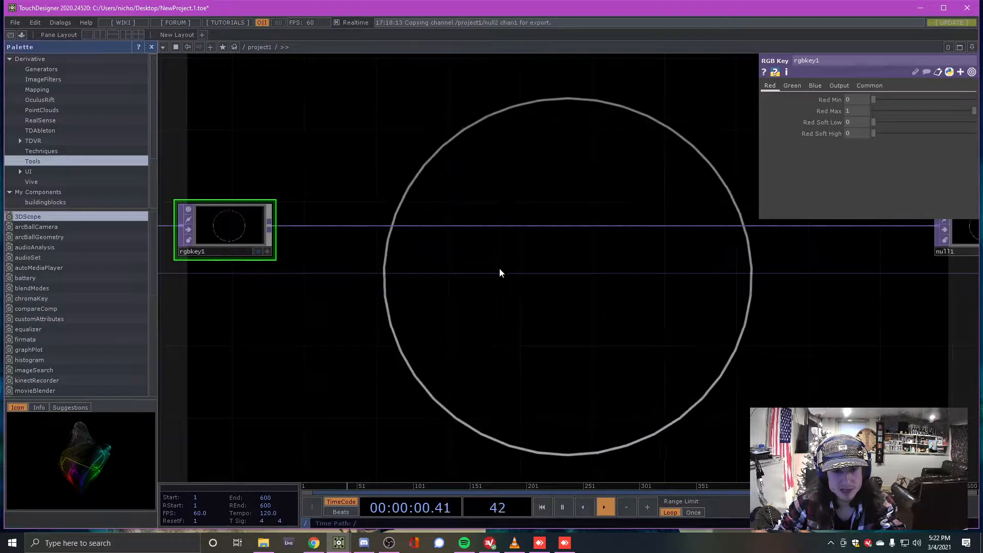
Add a Feedback TOP, feedback1, wired from rgbkey1 and placed below the main wire
{"action": "right_click", "coordinate": [274, 225]}
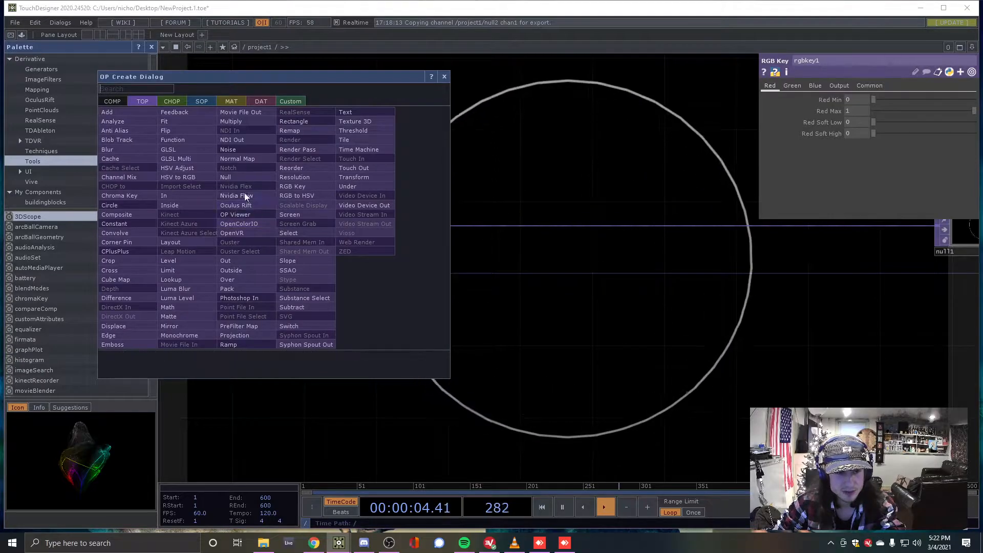
{"action": "left_click", "coordinate": [174, 112]}
{"action": "left_click", "coordinate": [421, 342]}
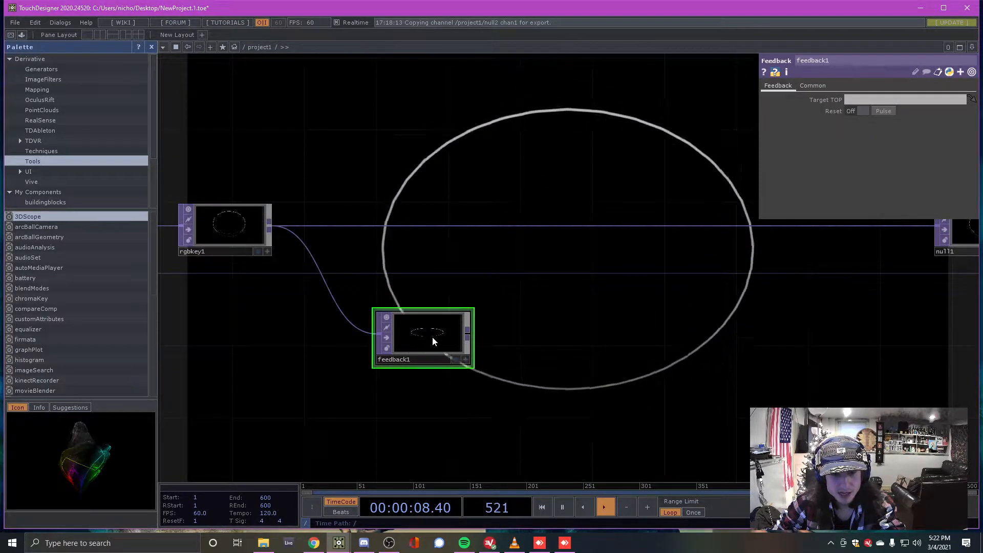
{"action": "mouse_move", "coordinate": [432, 338]}
{"action": "left_mouse_down"}
{"action": "mouse_move", "coordinate": [400, 349]}
{"action": "mouse_move", "coordinate": [456, 331]}
{"action": "mouse_move", "coordinate": [428, 348]}
{"action": "left_mouse_up"}
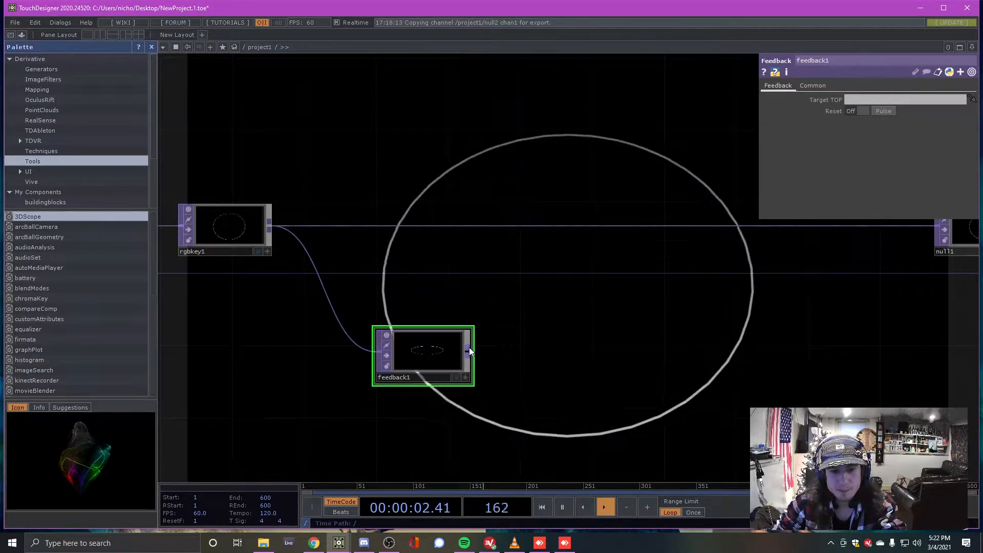
Insert a Composite TOP, comp1, after rgbkey1 and wire feedback1 into it
{"action": "right_click", "coordinate": [540, 218]}
{"action": "left_click", "coordinate": [558, 217]}
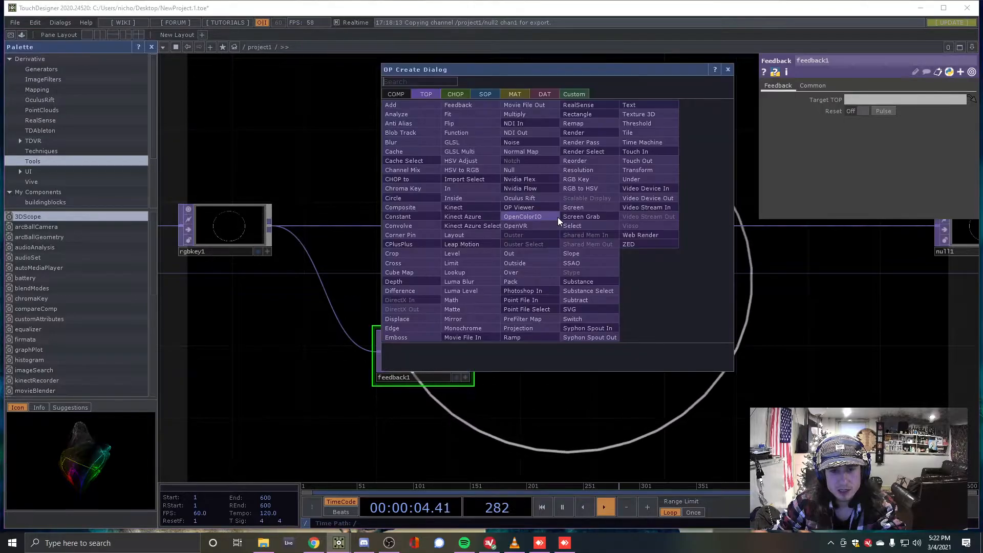
{"action": "left_click", "coordinate": [424, 198]}
{"action": "left_click", "coordinate": [640, 226]}
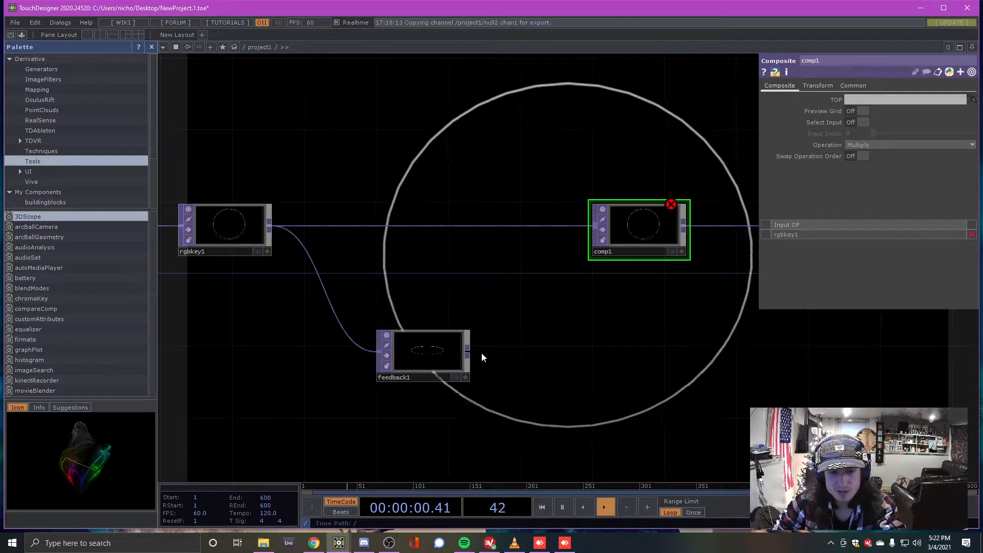
{"action": "left_click_drag", "start_coordinate": [466, 353], "coordinate": [586, 239]}
{"action": "left_click_drag", "start_coordinate": [460, 353], "coordinate": [443, 352]}
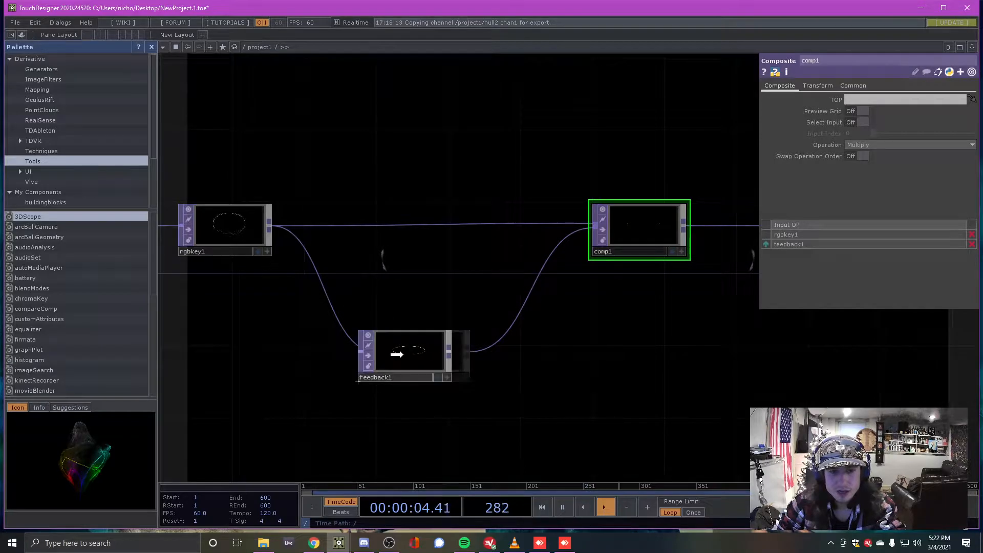
Set comp1's composite Operation to Add
{"action": "scroll", "coordinate": [401, 261], "scroll_direction": "down", "scroll_amount": 3}
{"action": "scroll", "coordinate": [591, 308], "scroll_direction": "up", "scroll_amount": 3}
{"action": "scroll", "coordinate": [555, 306], "scroll_direction": "down", "scroll_amount": 1}
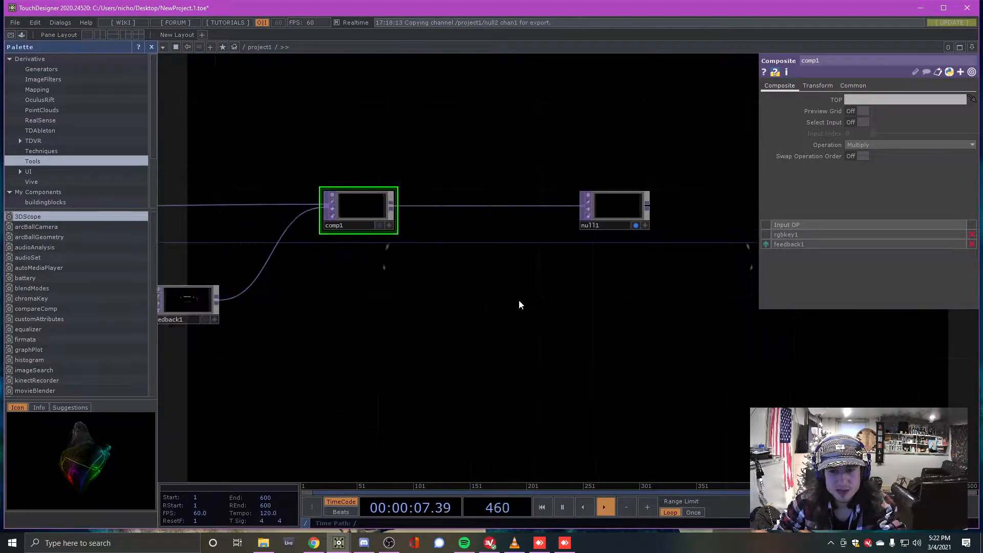
{"action": "left_click", "coordinate": [874, 144]}
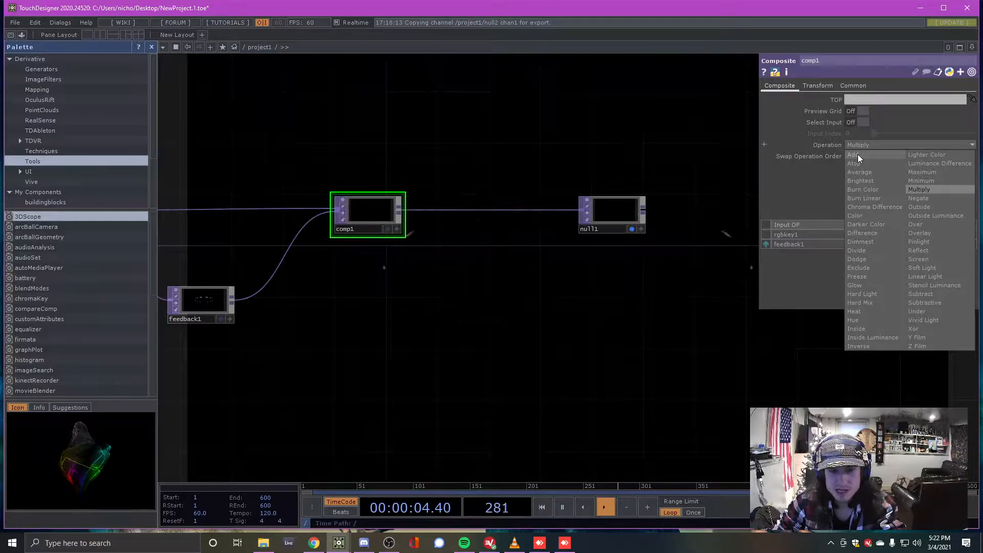
{"action": "left_click", "coordinate": [858, 155]}
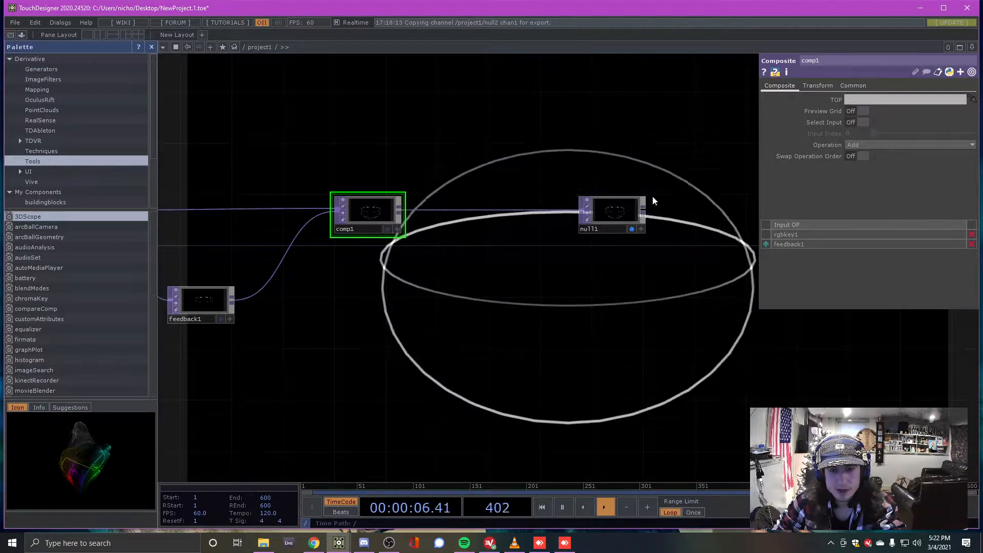
Make comp1 feedback1's Target TOP so the outline leaves trails, then tidy the node layout
{"action": "scroll", "coordinate": [658, 203], "scroll_direction": "down", "scroll_amount": 5}
{"action": "scroll", "coordinate": [435, 226], "scroll_direction": "up", "scroll_amount": 5}
{"action": "scroll", "coordinate": [538, 222], "scroll_direction": "down", "scroll_amount": 4}
{"action": "scroll", "coordinate": [600, 205], "scroll_direction": "up", "scroll_amount": 3}
{"action": "left_click_drag", "start_coordinate": [602, 203], "coordinate": [432, 288]}
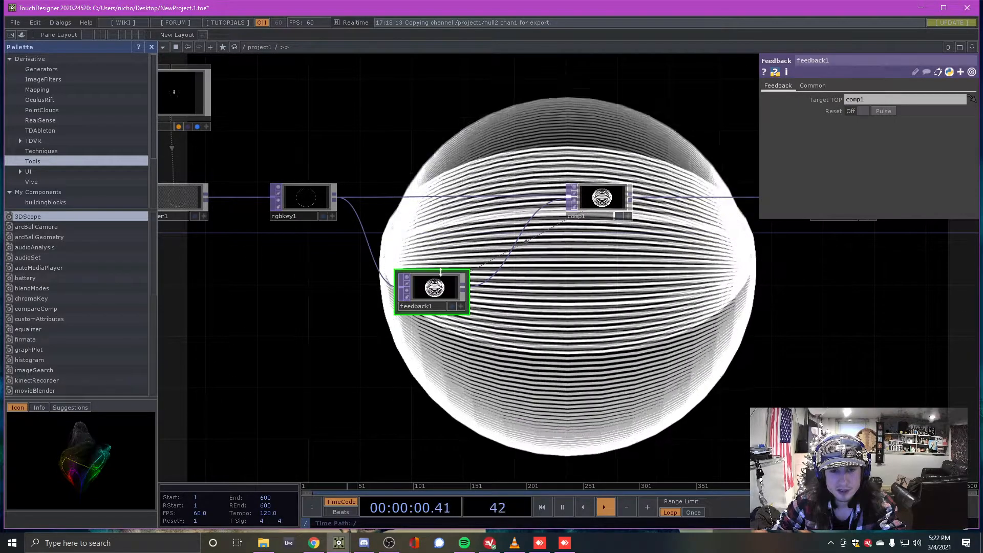
{"action": "left_click_drag", "start_coordinate": [435, 292], "coordinate": [403, 291]}
{"action": "left_click_drag", "start_coordinate": [564, 221], "coordinate": [615, 221]}
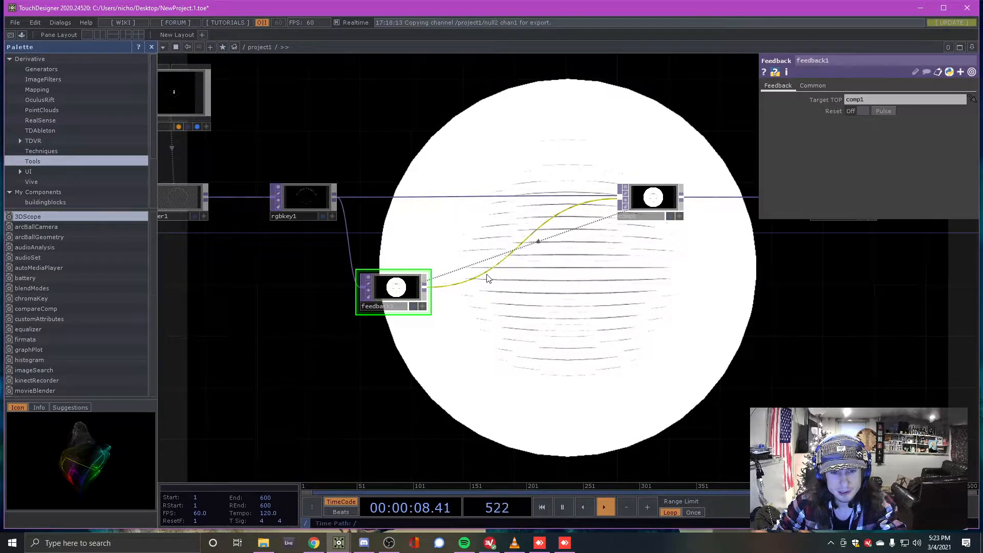
Insert a Level TOP, level1, into the wire between feedback1 and comp1
{"action": "right_click", "coordinate": [479, 285]}
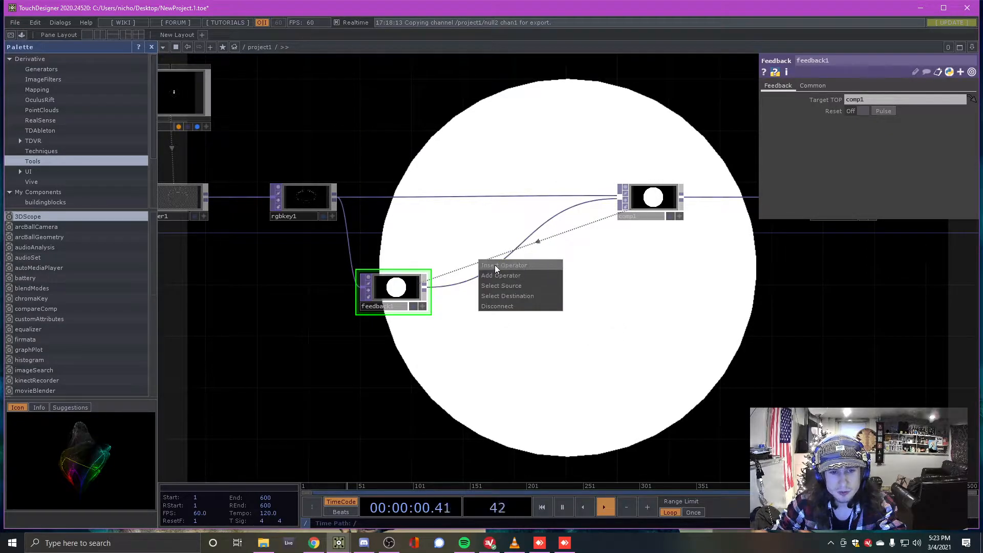
{"action": "left_click", "coordinate": [437, 270]}
{"action": "right_click", "coordinate": [466, 286]}
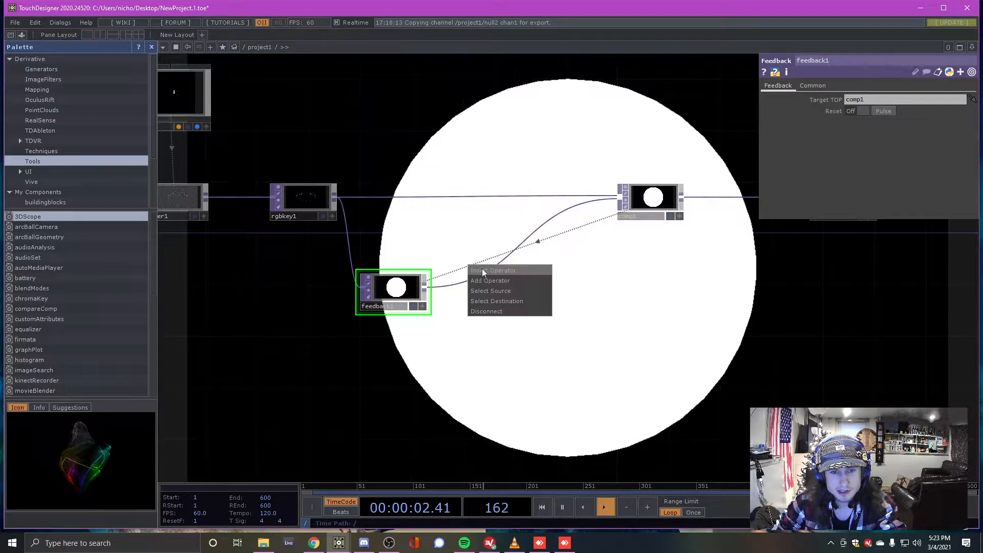
{"action": "left_click", "coordinate": [481, 268]}
{"action": "type", "text": "level"}
{"action": "left_click", "coordinate": [385, 305]}
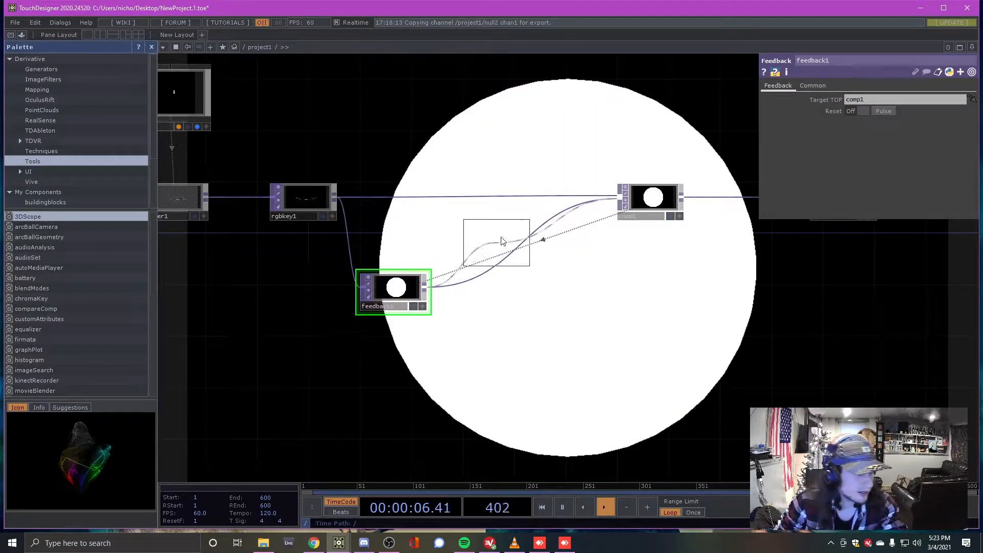
{"action": "left_click", "coordinate": [488, 296]}
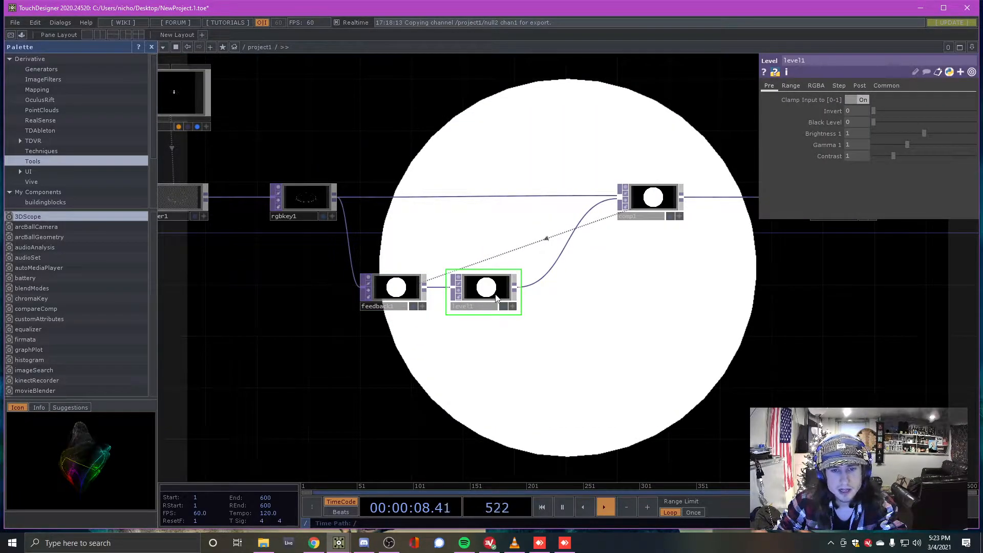
{"action": "left_click_drag", "start_coordinate": [496, 298], "coordinate": [503, 300]}
On level1's Post page, lower Opacity to 0.934 so the trails fade
{"action": "left_click", "coordinate": [860, 86]}
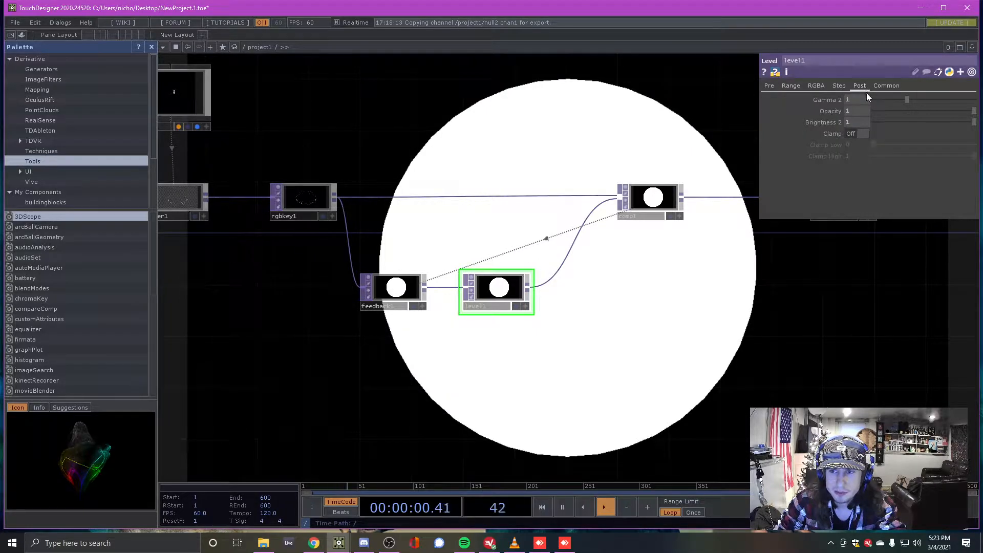
{"action": "left_click_drag", "start_coordinate": [966, 109], "coordinate": [969, 110]}
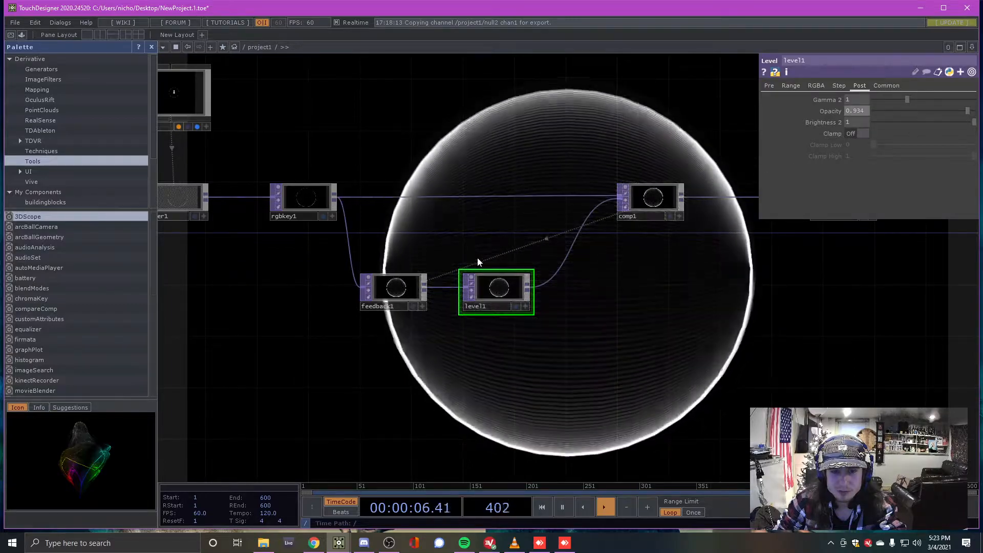
{"action": "scroll", "coordinate": [494, 261], "scroll_direction": "up", "scroll_amount": 5}
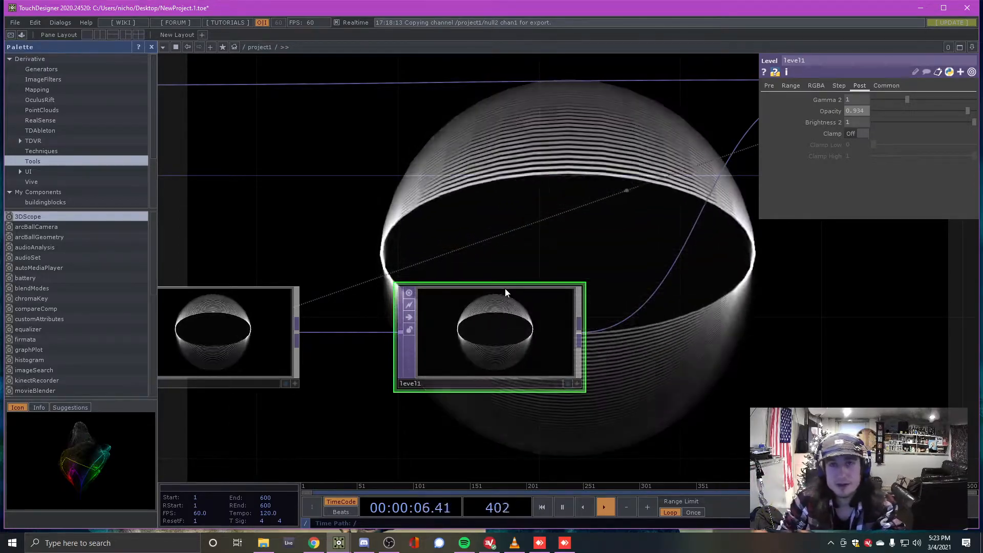
Shift comp1 slightly left and move null1 right beside it
{"action": "scroll", "coordinate": [454, 247], "scroll_direction": "down", "scroll_amount": 2}
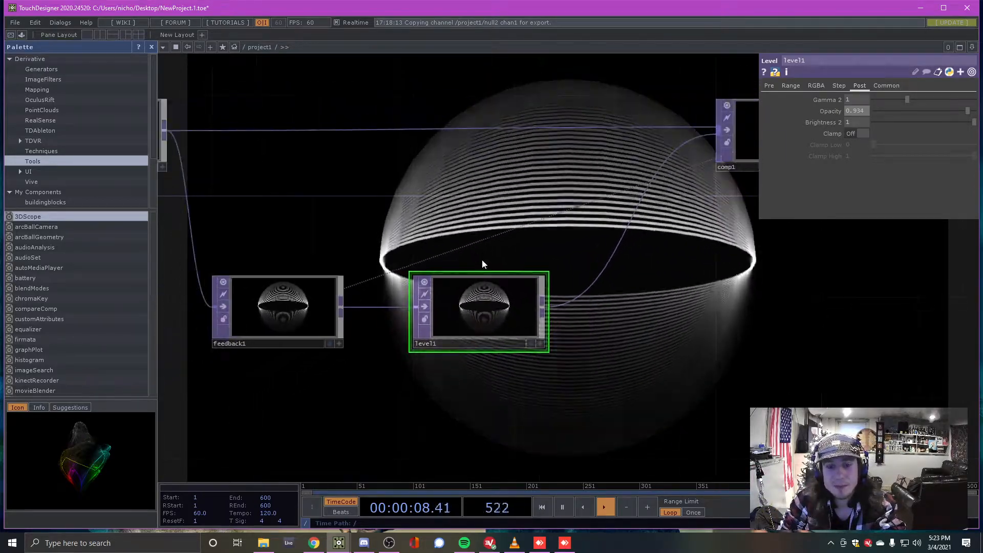
{"action": "scroll", "coordinate": [473, 349], "scroll_direction": "up", "scroll_amount": 2}
{"action": "scroll", "coordinate": [421, 313], "scroll_direction": "down", "scroll_amount": 5}
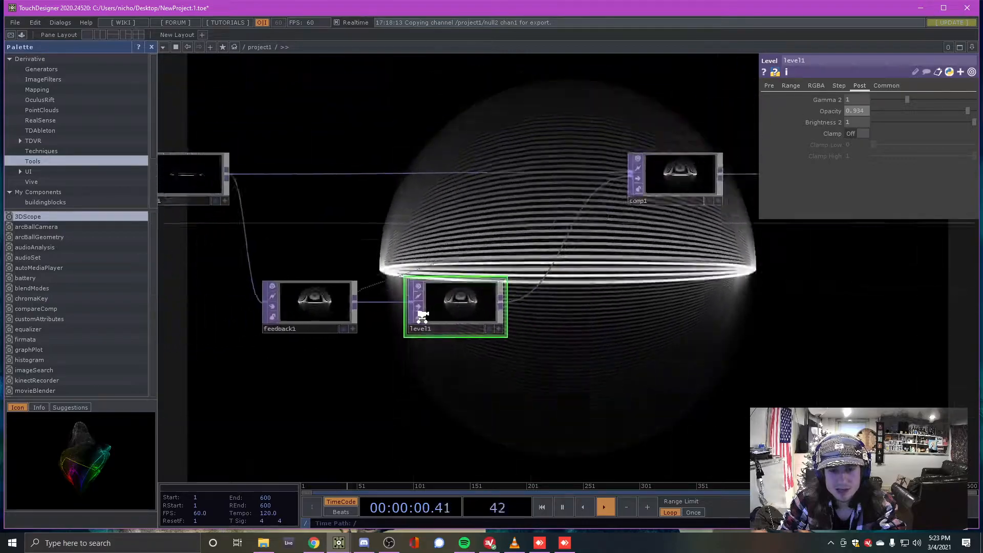
{"action": "scroll", "coordinate": [696, 343], "scroll_direction": "up", "scroll_amount": 2}
{"action": "scroll", "coordinate": [620, 328], "scroll_direction": "down", "scroll_amount": 3}
{"action": "scroll", "coordinate": [582, 290], "scroll_direction": "up", "scroll_amount": 3}
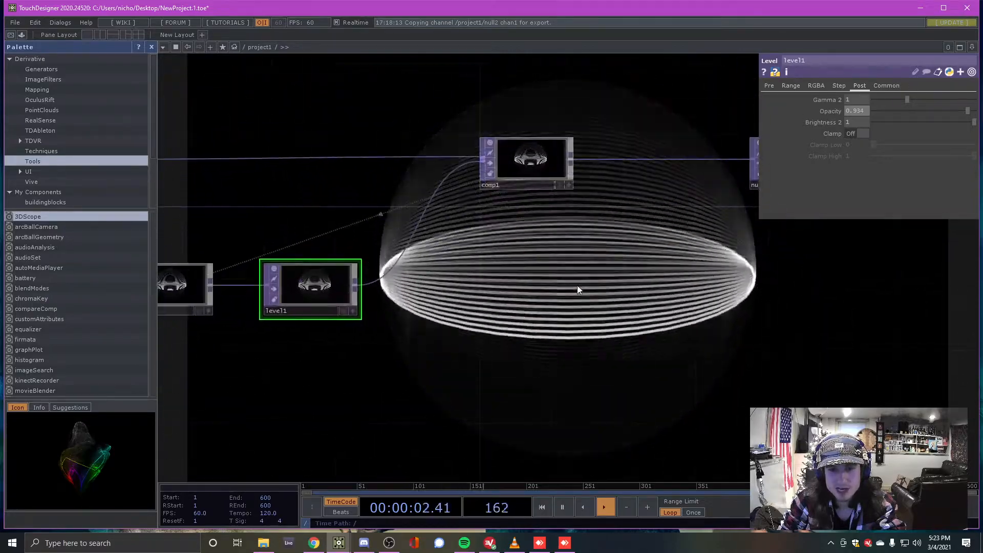
{"action": "scroll", "coordinate": [588, 249], "scroll_direction": "down", "scroll_amount": 1}
{"action": "scroll", "coordinate": [655, 267], "scroll_direction": "down", "scroll_amount": 2}
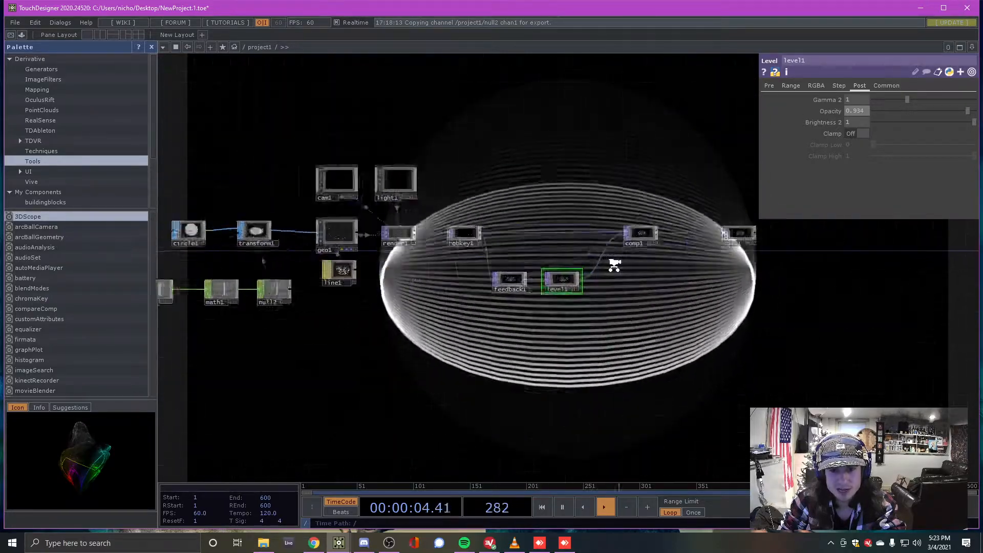
{"action": "scroll", "coordinate": [629, 245], "scroll_direction": "up", "scroll_amount": 3}
{"action": "left_click_drag", "start_coordinate": [639, 222], "coordinate": [619, 223]}
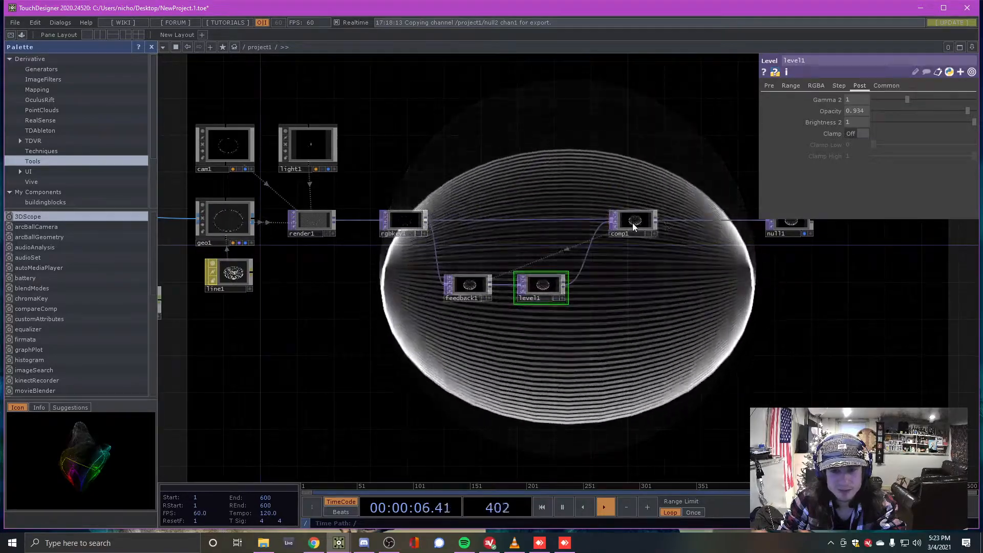
{"action": "left_click_drag", "start_coordinate": [793, 225], "coordinate": [689, 233]}
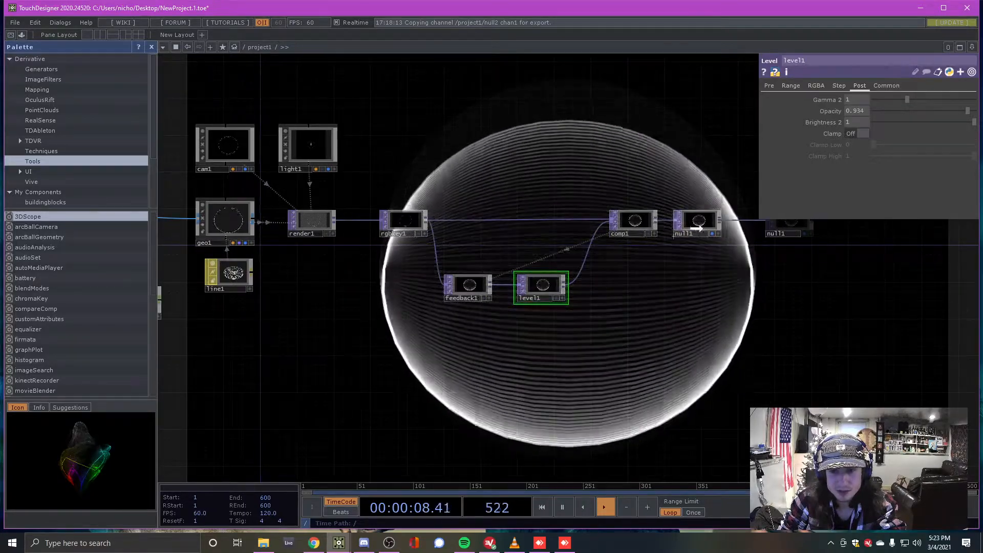
Tumble circle1's 3D preview to inspect the disc edge-on
{"action": "scroll", "coordinate": [687, 233], "scroll_direction": "down", "scroll_amount": 4}
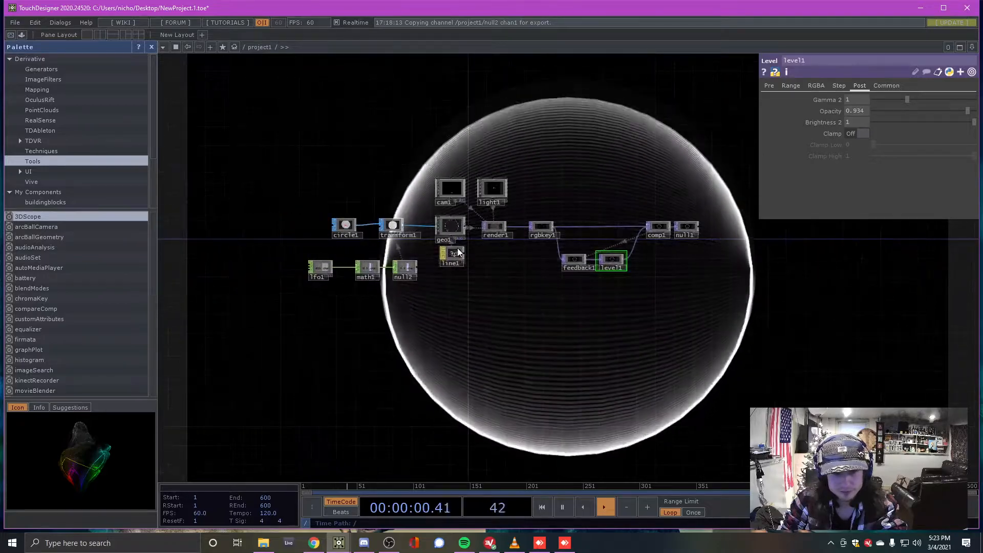
{"action": "scroll", "coordinate": [465, 245], "scroll_direction": "up", "scroll_amount": 2}
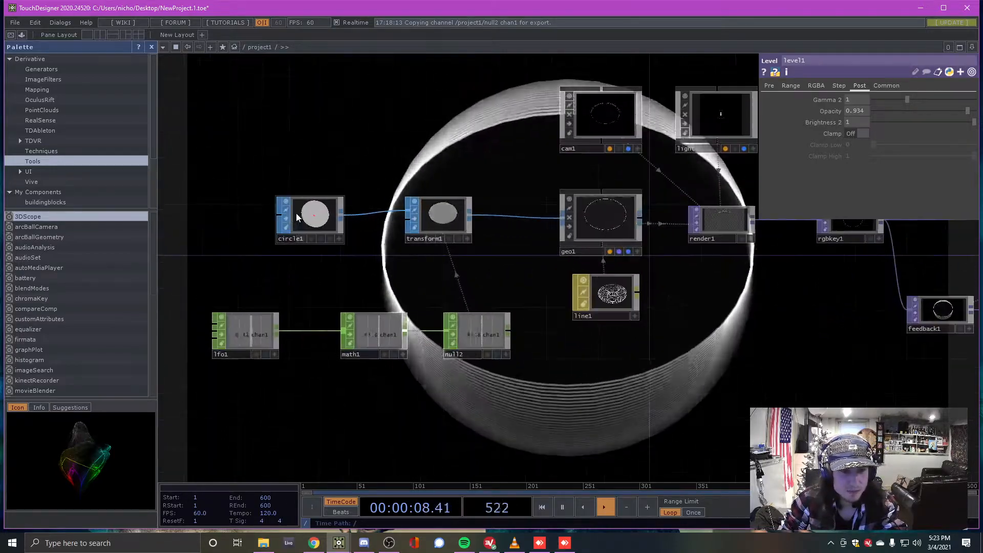
{"action": "scroll", "coordinate": [296, 213], "scroll_direction": "up", "scroll_amount": 2}
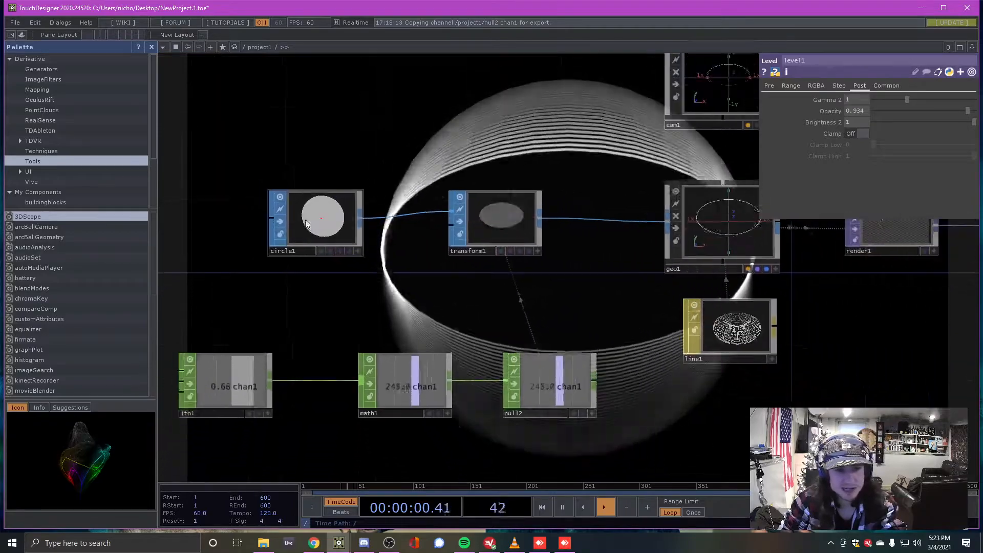
{"action": "scroll", "coordinate": [300, 221], "scroll_direction": "up", "scroll_amount": 4}
{"action": "scroll", "coordinate": [398, 226], "scroll_direction": "down", "scroll_amount": 4}
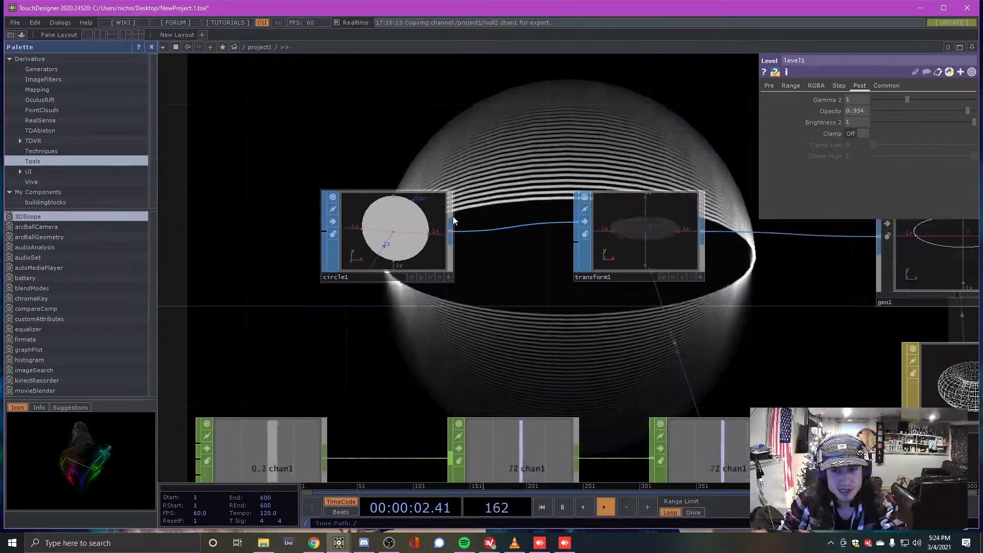
{"action": "scroll", "coordinate": [448, 220], "scroll_direction": "up", "scroll_amount": 2}
{"action": "left_click", "coordinate": [449, 339]}
{"action": "left_click_drag", "start_coordinate": [371, 251], "coordinate": [415, 252]}
{"action": "scroll", "coordinate": [360, 313], "scroll_direction": "down", "scroll_amount": 1}
{"action": "scroll", "coordinate": [276, 264], "scroll_direction": "up", "scroll_amount": 2}
{"action": "left_click_drag", "start_coordinate": [277, 263], "coordinate": [476, 331]}
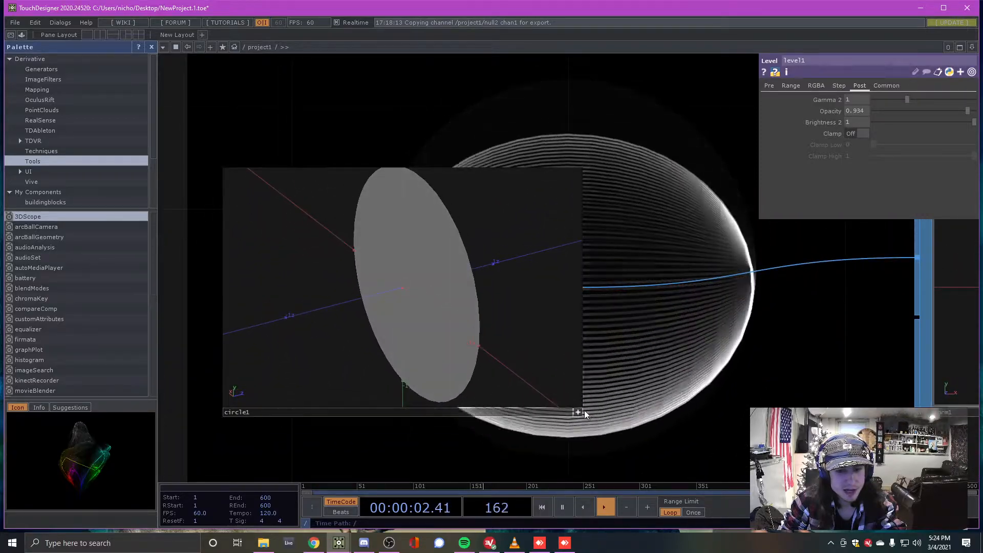
{"action": "scroll", "coordinate": [486, 216], "scroll_direction": "down", "scroll_amount": 5}
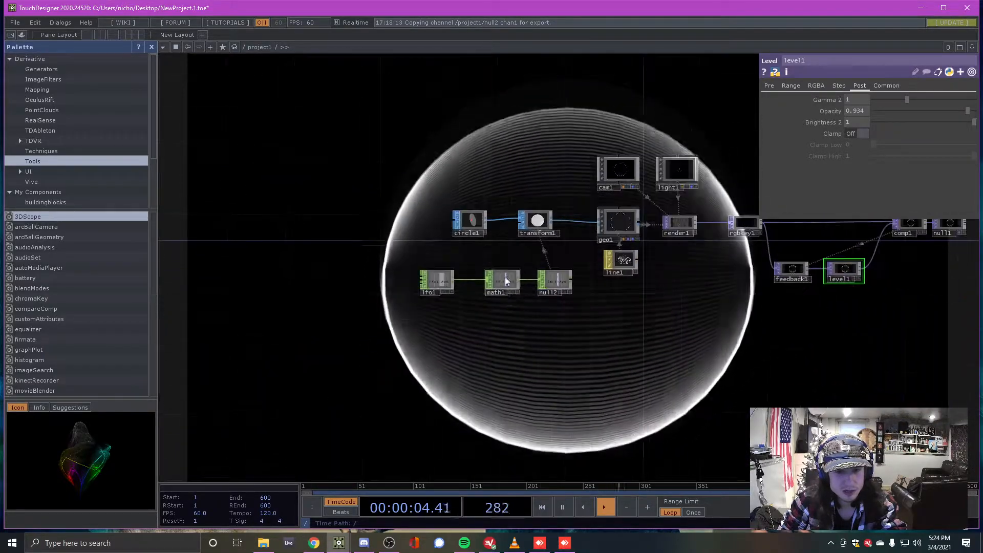
Create a Circle operator, circle2, placed above circle1
{"action": "key", "text": "Tab"}
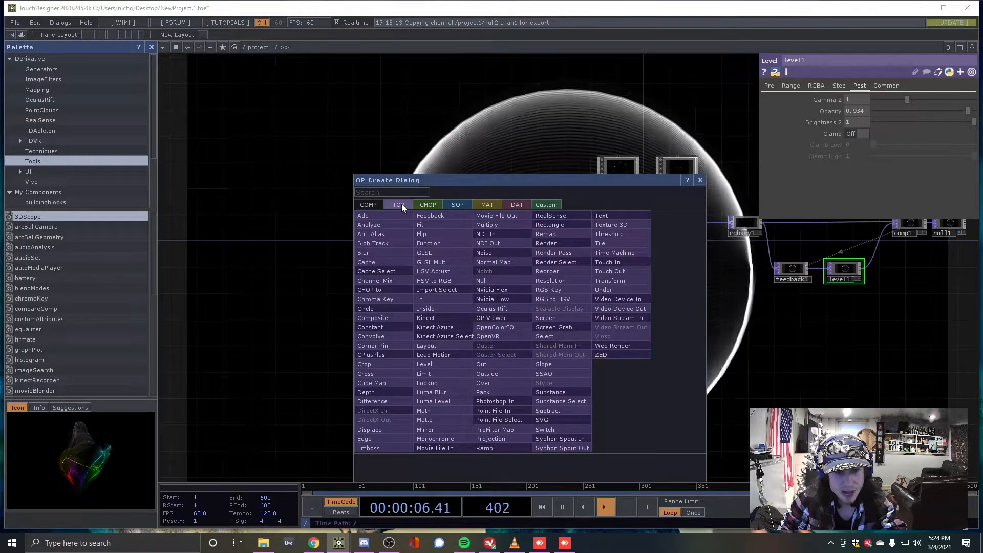
{"action": "left_click", "coordinate": [393, 309]}
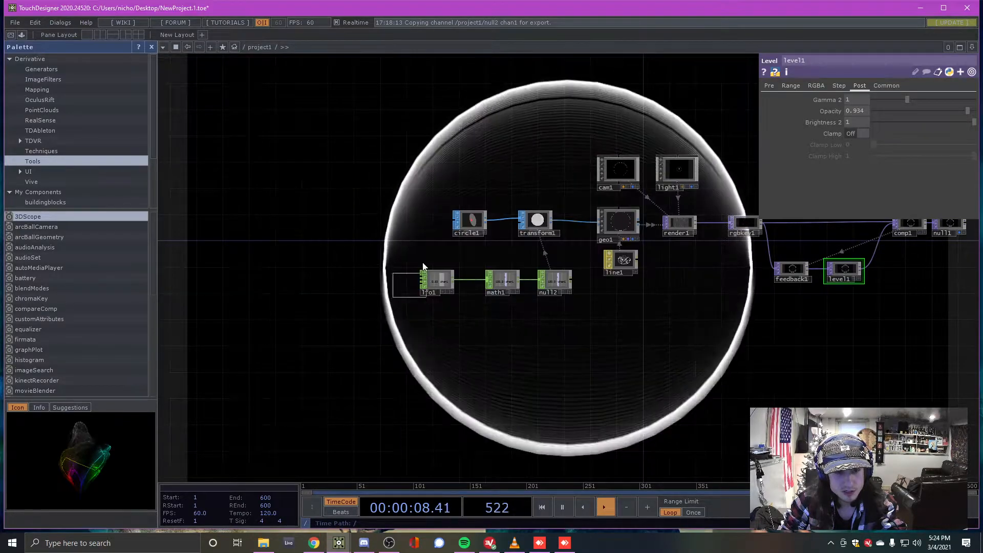
{"action": "left_click", "coordinate": [459, 192]}
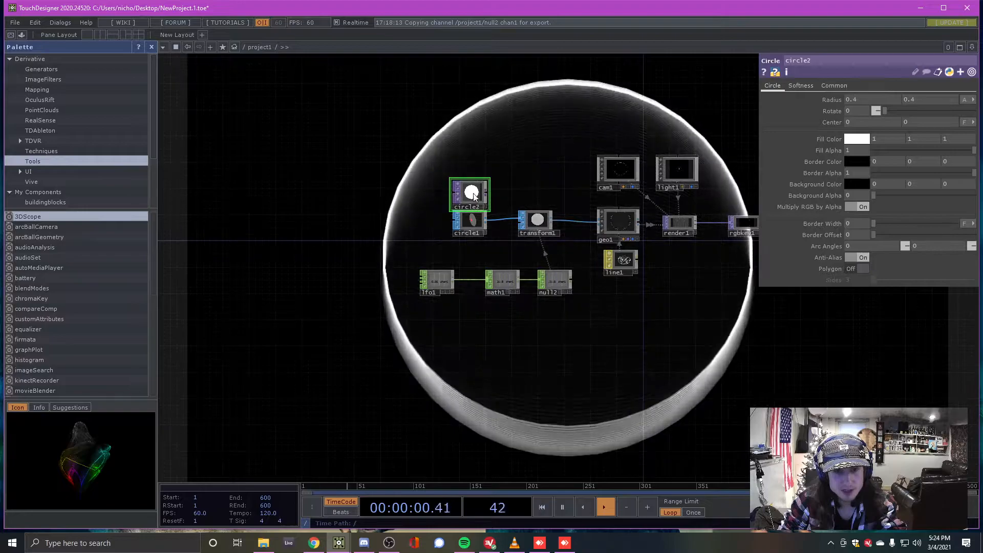
{"action": "scroll", "coordinate": [480, 194], "scroll_direction": "up", "scroll_amount": 5}
{"action": "scroll", "coordinate": [480, 195], "scroll_direction": "down", "scroll_amount": 2}
{"action": "scroll", "coordinate": [480, 195], "scroll_direction": "up", "scroll_amount": 2}
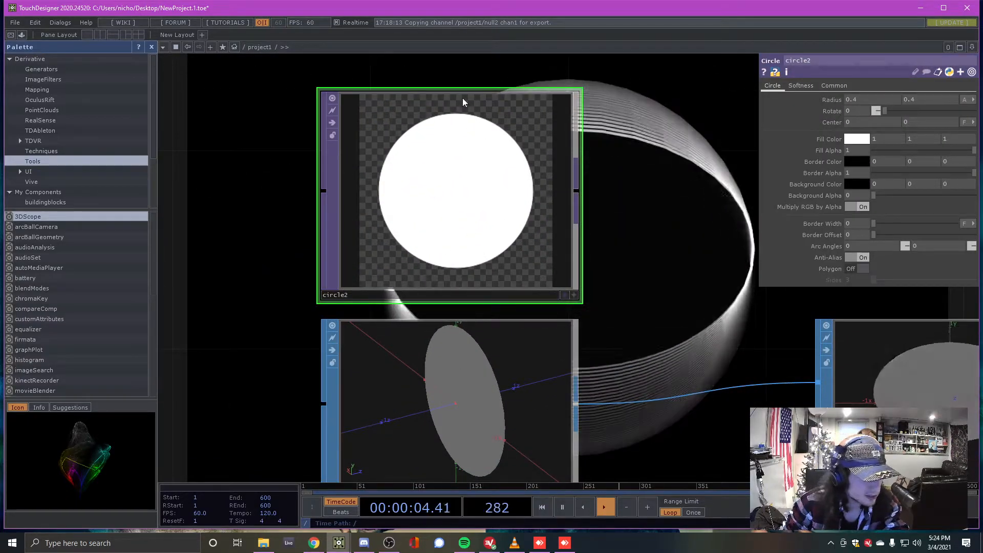
{"action": "scroll", "coordinate": [462, 94], "scroll_direction": "down", "scroll_amount": 2}
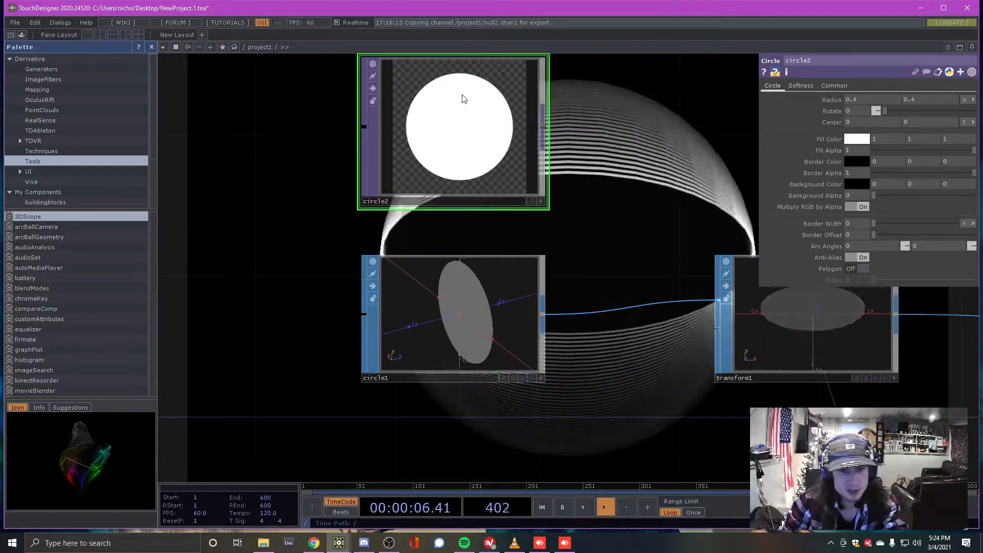
Turn circle1's preview edge-on, then select circle2 to view its settings
{"action": "left_click", "coordinate": [459, 320]}
{"action": "left_click", "coordinate": [539, 378]}
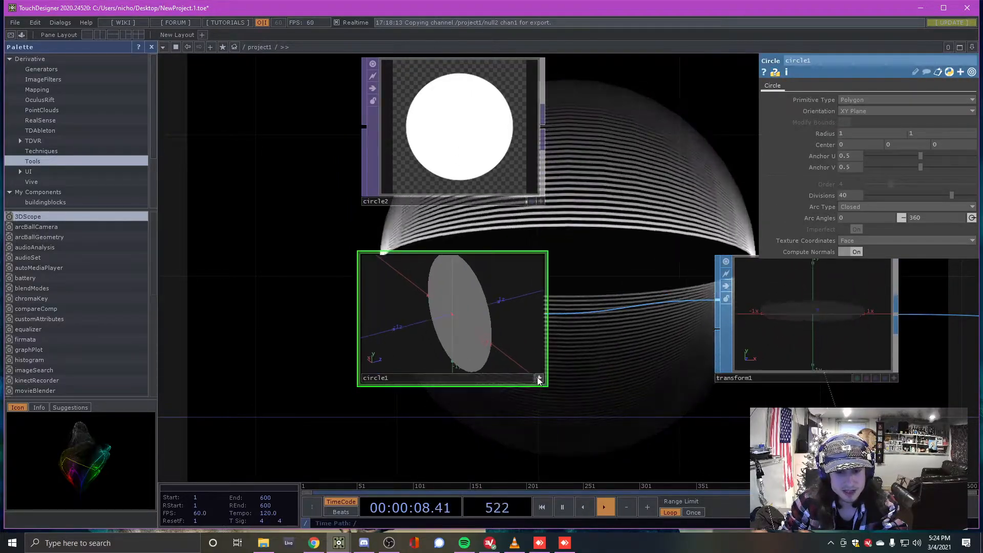
{"action": "left_click_drag", "start_coordinate": [476, 331], "coordinate": [490, 332]}
{"action": "left_click", "coordinate": [540, 379]}
{"action": "scroll", "coordinate": [507, 333], "scroll_direction": "down", "scroll_amount": 2}
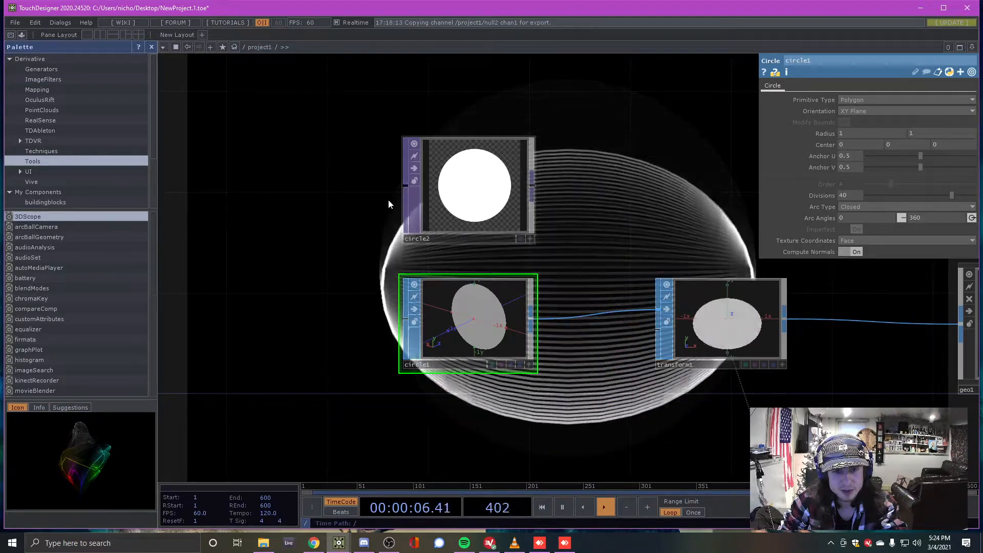
{"action": "scroll", "coordinate": [392, 162], "scroll_direction": "down", "scroll_amount": 1}
{"action": "scroll", "coordinate": [457, 285], "scroll_direction": "up", "scroll_amount": 1}
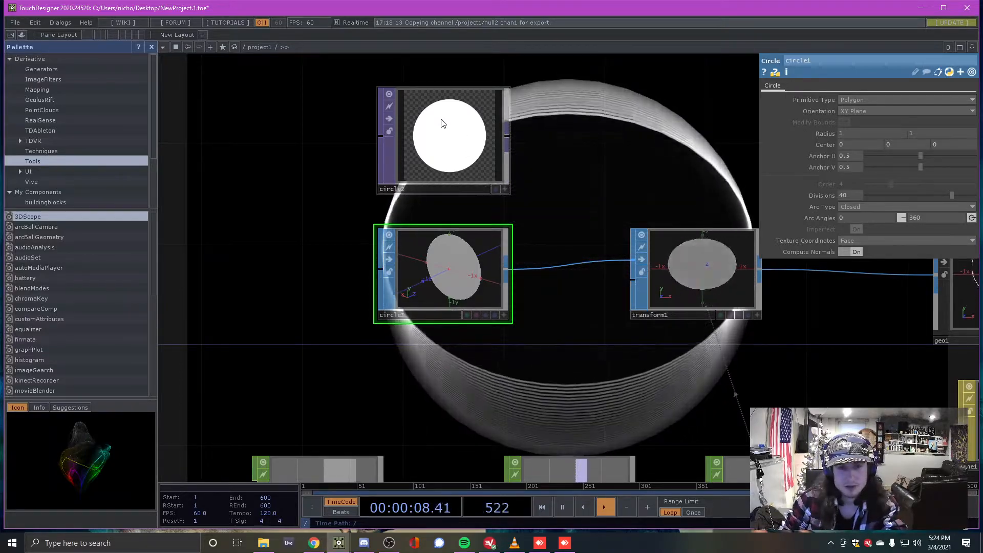
{"action": "left_click", "coordinate": [444, 123]}
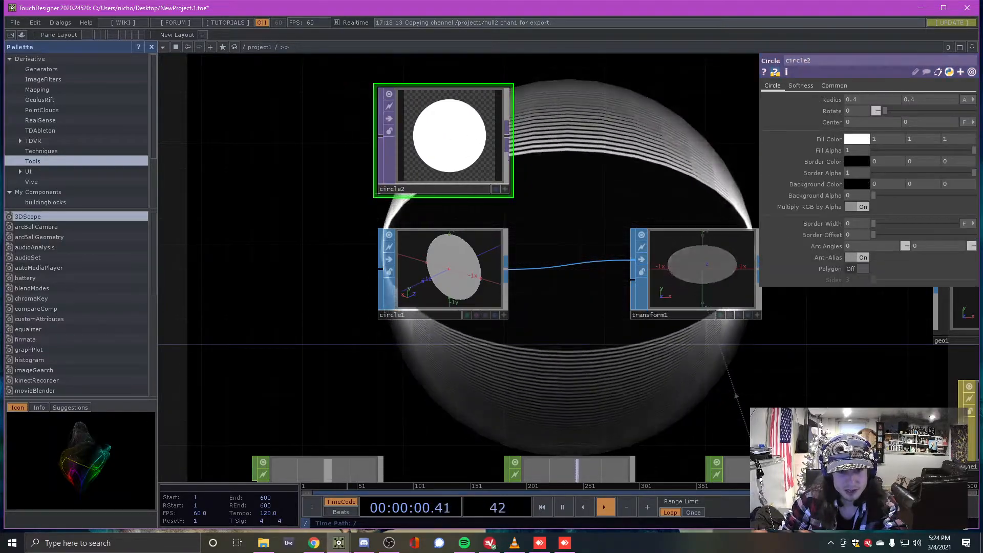
{"action": "scroll", "coordinate": [353, 132], "scroll_direction": "down", "scroll_amount": 3}
Move lfo1, math1 and null2 further down and shift circle1 up-left
{"action": "right_click_drag", "start_coordinate": [299, 292], "coordinate": [585, 404]}
{"action": "left_click_drag", "start_coordinate": [567, 375], "coordinate": [567, 399]}
{"action": "left_click_drag", "start_coordinate": [367, 253], "coordinate": [380, 188]}
{"action": "left_click_drag", "start_coordinate": [405, 158], "coordinate": [397, 159]}
Create a Box SOP, box1, from the SOP operators and place it below circle1
{"action": "double_click", "coordinate": [416, 227]}
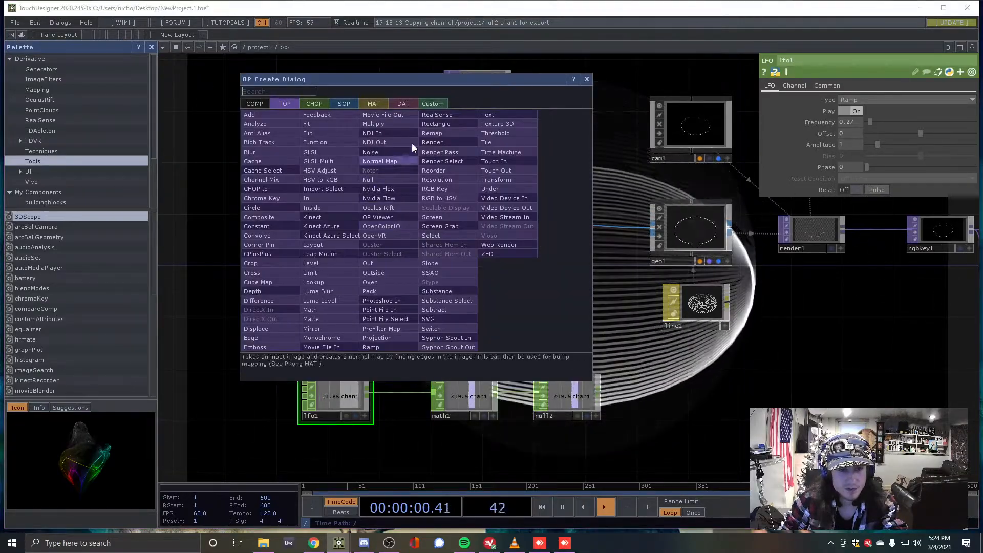
{"action": "left_click", "coordinate": [587, 79]}
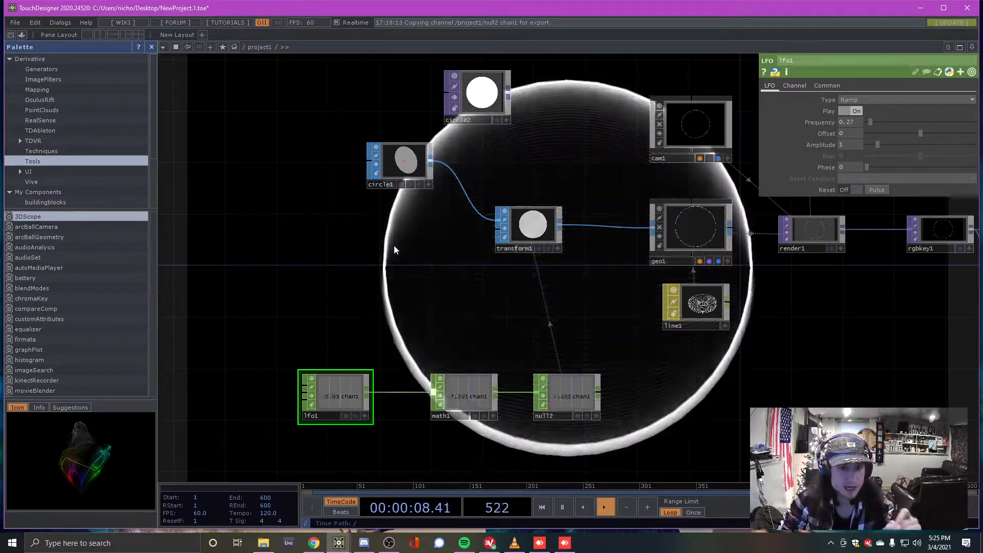
{"action": "key", "text": "Tab"}
{"action": "left_click", "coordinate": [321, 123]}
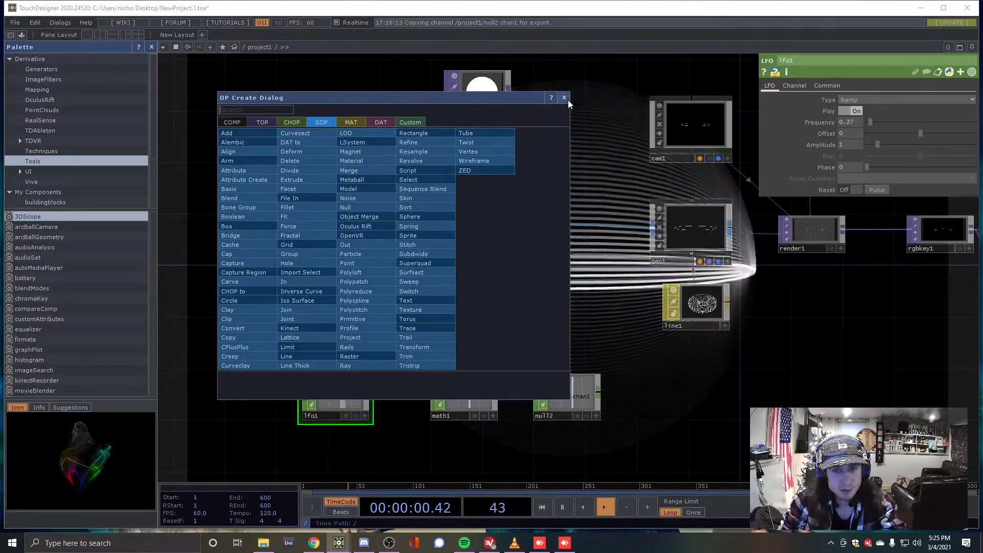
{"action": "left_click", "coordinate": [565, 98]}
{"action": "double_click", "coordinate": [350, 245]}
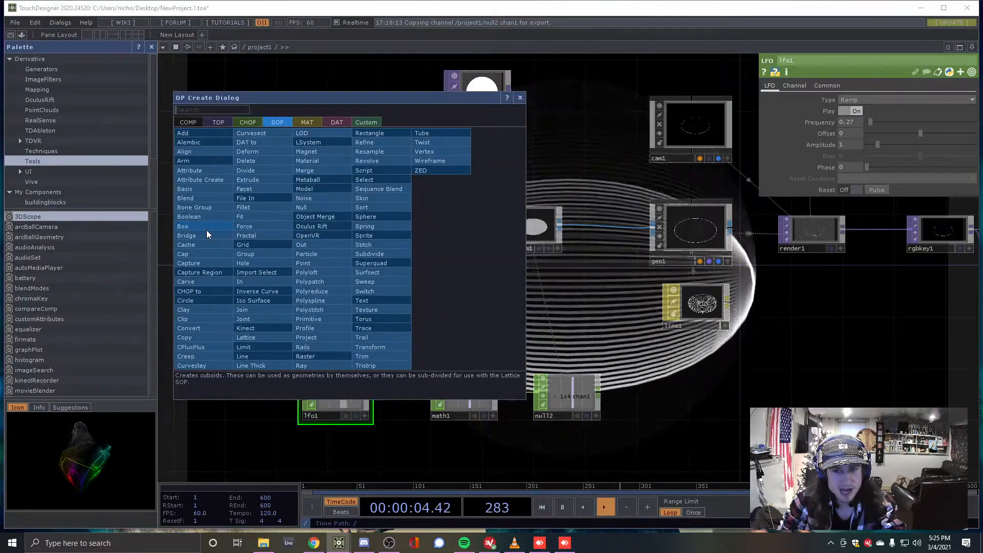
{"action": "left_click", "coordinate": [207, 228]}
{"action": "left_click", "coordinate": [349, 251]}
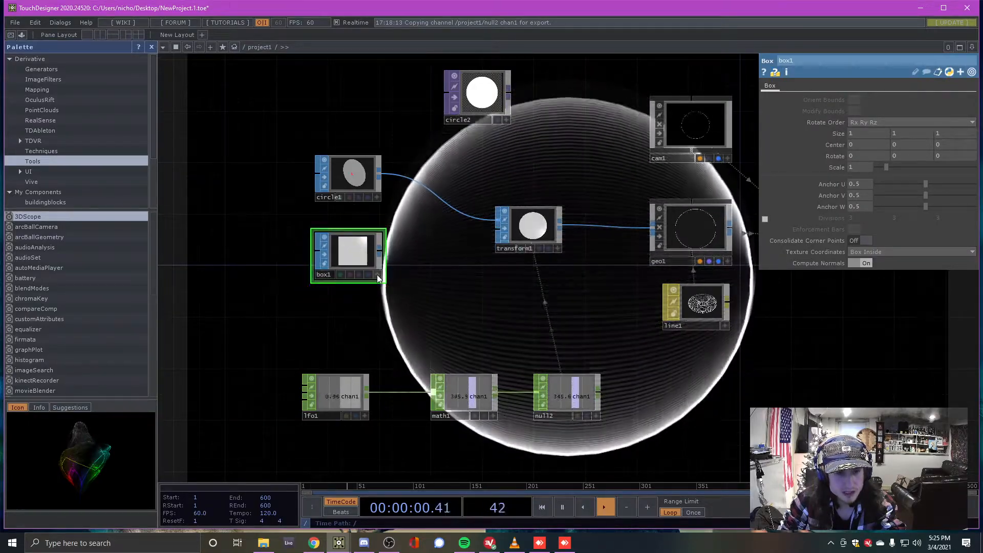
Rotate box1's preview to see the cube in perspective
{"action": "scroll", "coordinate": [377, 274], "scroll_direction": "up", "scroll_amount": 5}
{"action": "left_click_drag", "start_coordinate": [377, 274], "coordinate": [440, 258]}
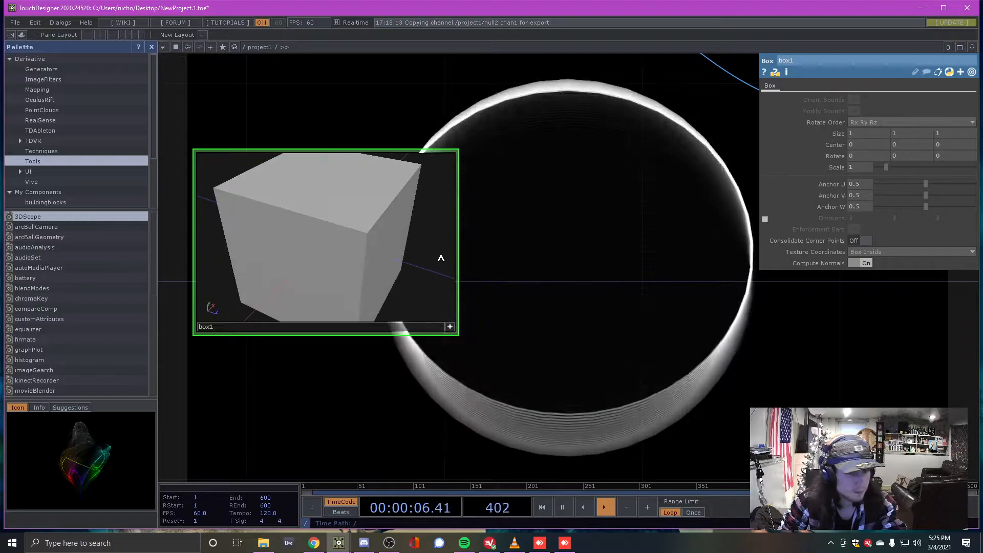
{"action": "scroll", "coordinate": [440, 258], "scroll_direction": "down", "scroll_amount": 5}
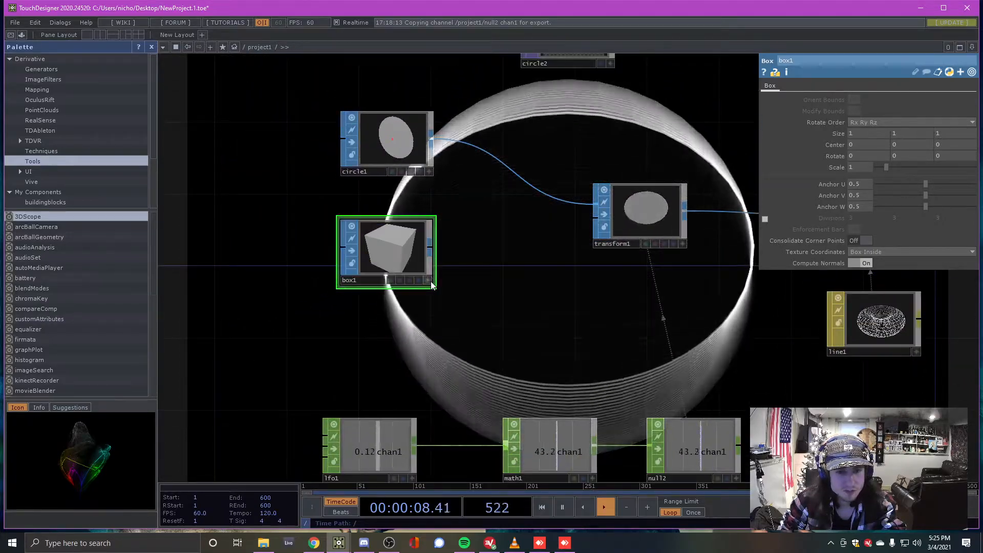
Disconnect circle1 from transform1 and wire box1 into transform1's input instead
{"action": "left_click", "coordinate": [430, 246]}
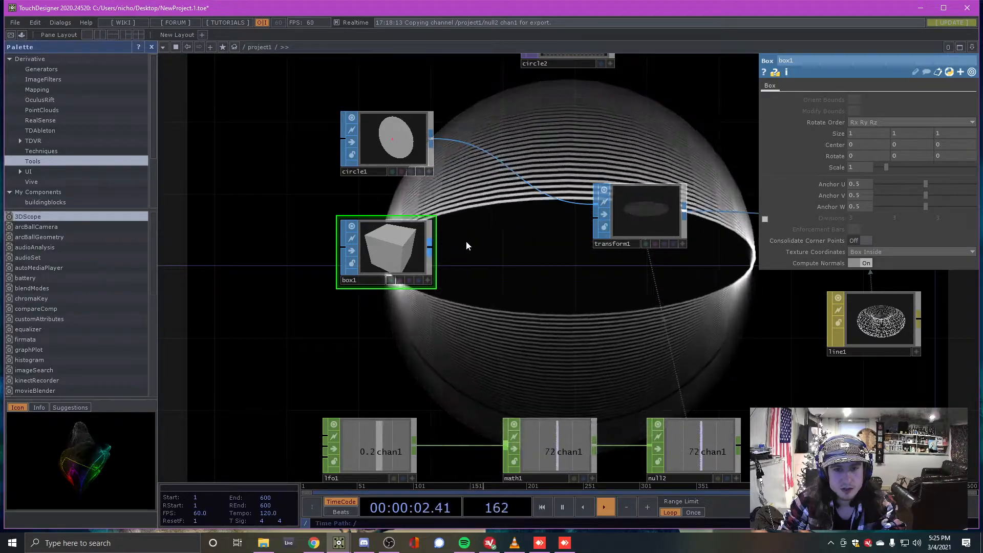
{"action": "right_click", "coordinate": [535, 175]}
{"action": "left_click", "coordinate": [543, 219]}
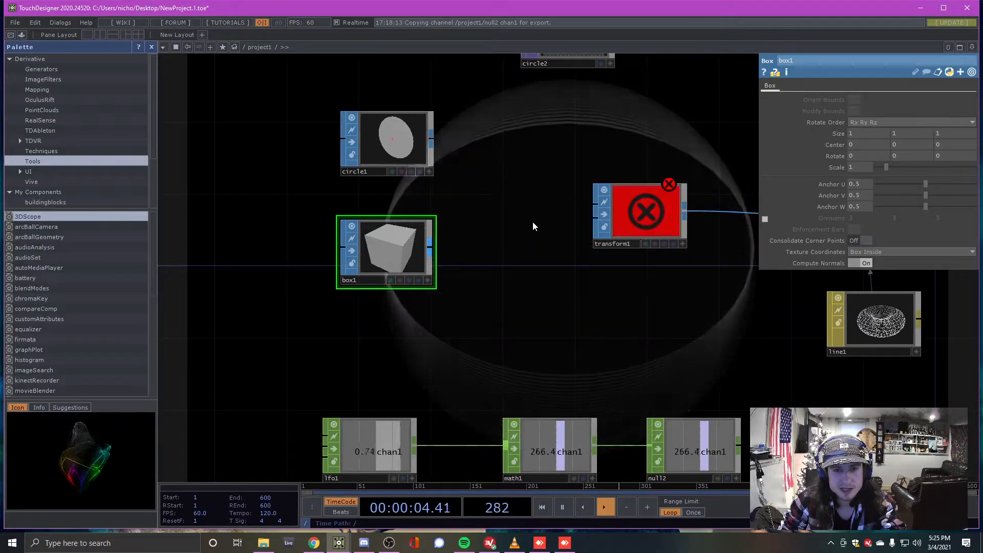
{"action": "left_click", "coordinate": [598, 201]}
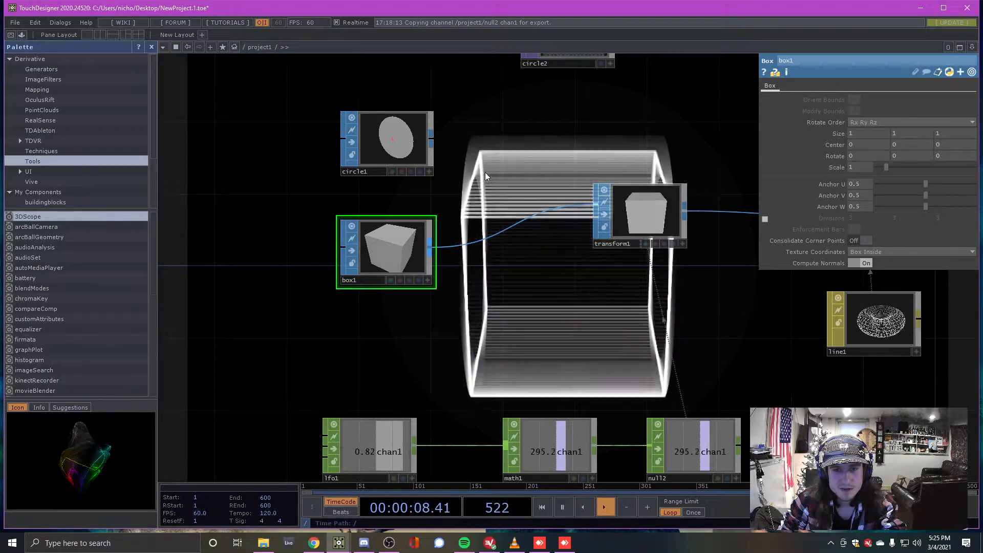
{"action": "scroll", "coordinate": [502, 182], "scroll_direction": "down", "scroll_amount": 5}
{"action": "scroll", "coordinate": [514, 192], "scroll_direction": "up", "scroll_amount": 2}
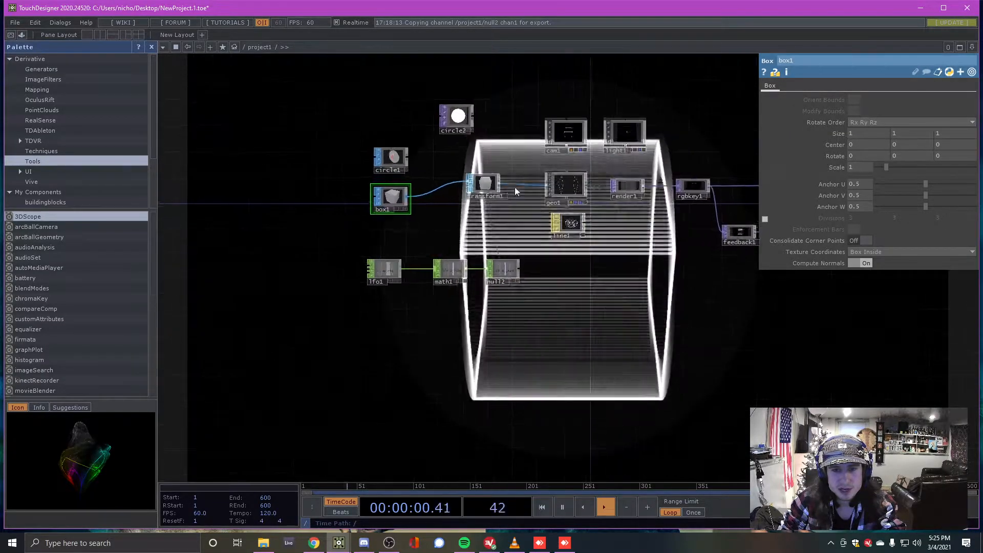
{"action": "scroll", "coordinate": [514, 187], "scroll_direction": "up", "scroll_amount": 3}
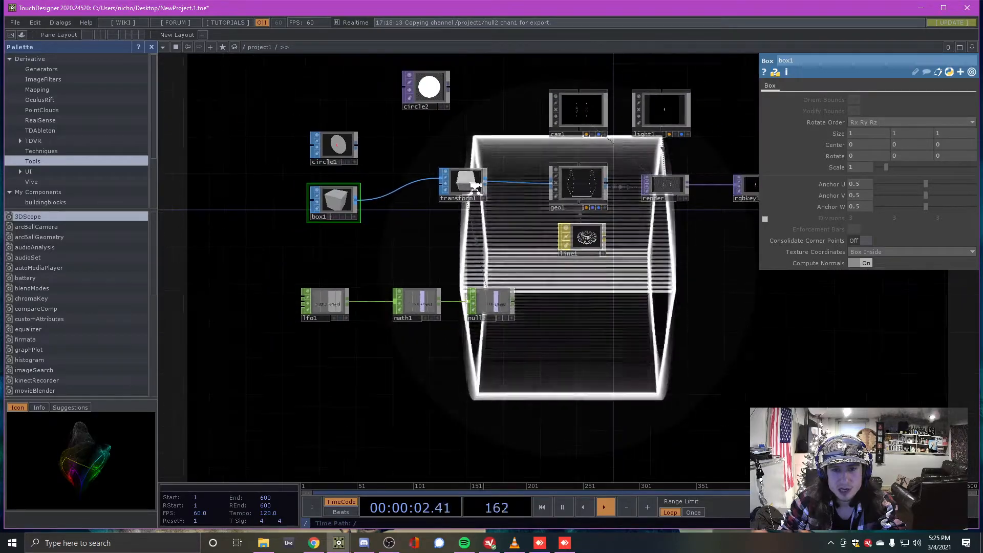
{"action": "scroll", "coordinate": [477, 192], "scroll_direction": "down", "scroll_amount": 2}
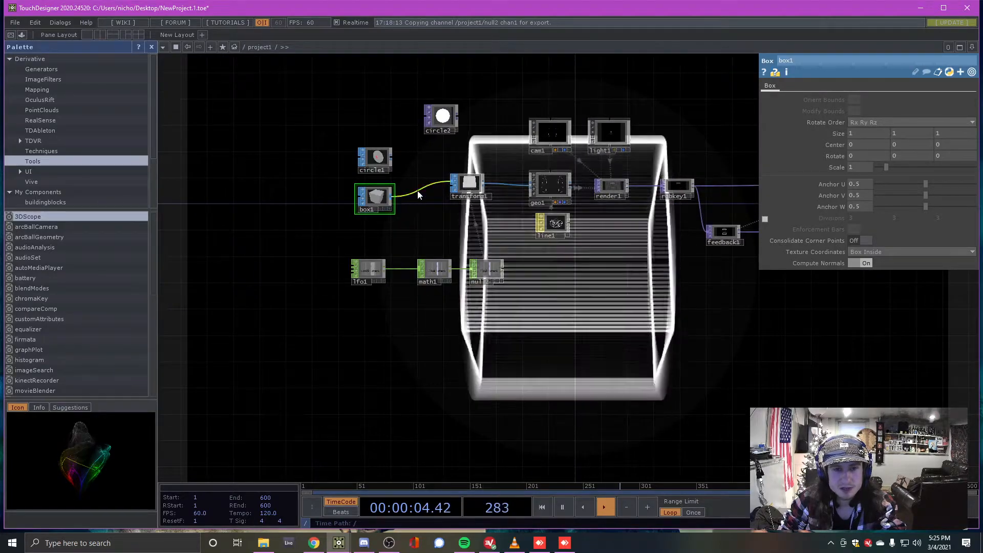
{"action": "scroll", "coordinate": [473, 197], "scroll_direction": "down", "scroll_amount": 2}
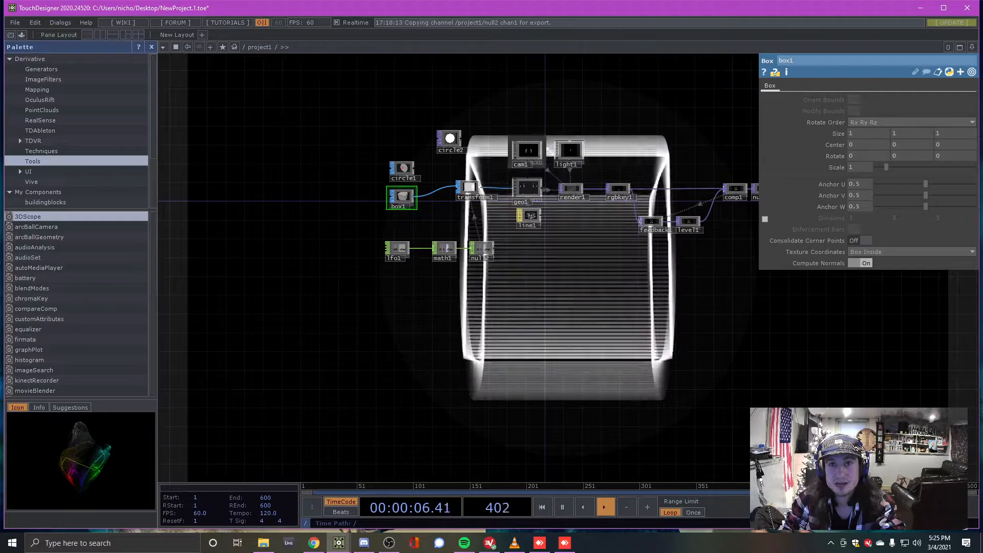
{"action": "scroll", "coordinate": [438, 180], "scroll_direction": "up", "scroll_amount": 5}
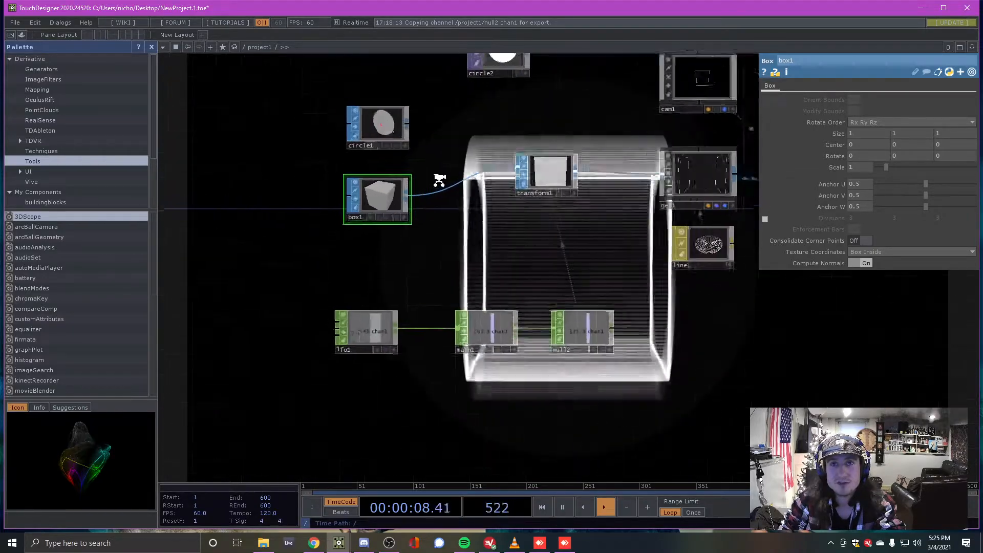
{"action": "scroll", "coordinate": [405, 123], "scroll_direction": "down", "scroll_amount": 3}
{"action": "scroll", "coordinate": [407, 120], "scroll_direction": "up", "scroll_amount": 4}
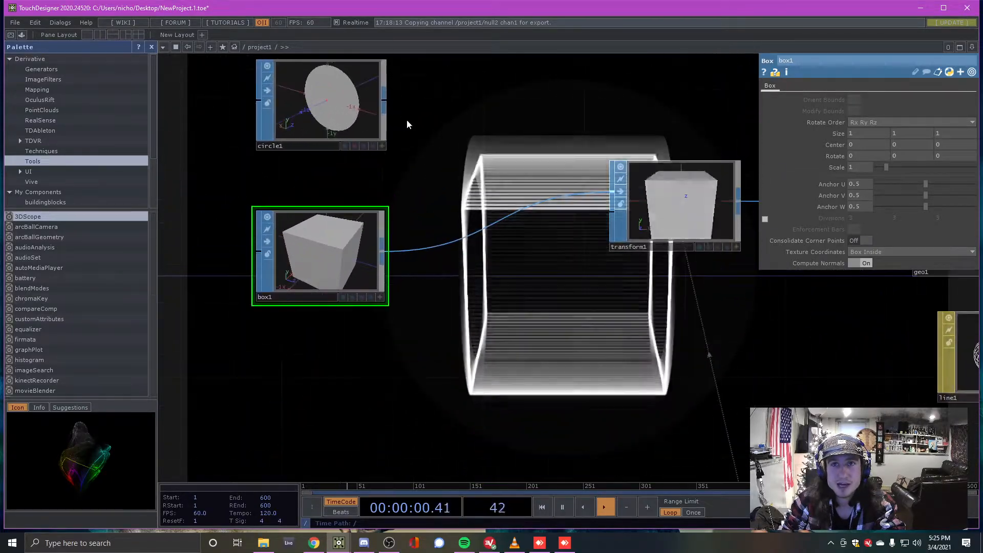
{"action": "scroll", "coordinate": [422, 205], "scroll_direction": "down", "scroll_amount": 2}
{"action": "scroll", "coordinate": [422, 209], "scroll_direction": "down", "scroll_amount": 1}
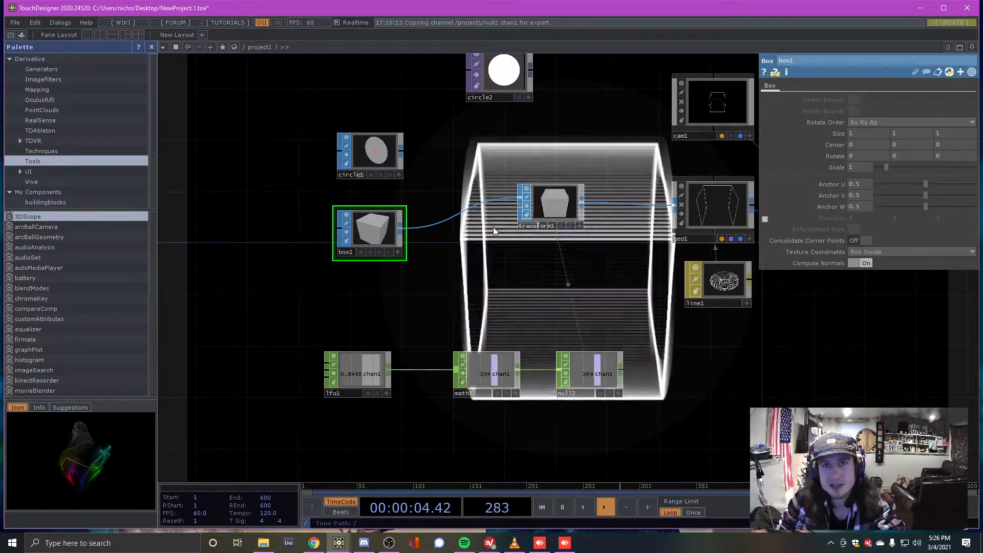
{"action": "scroll", "coordinate": [458, 193], "scroll_direction": "down", "scroll_amount": 5}
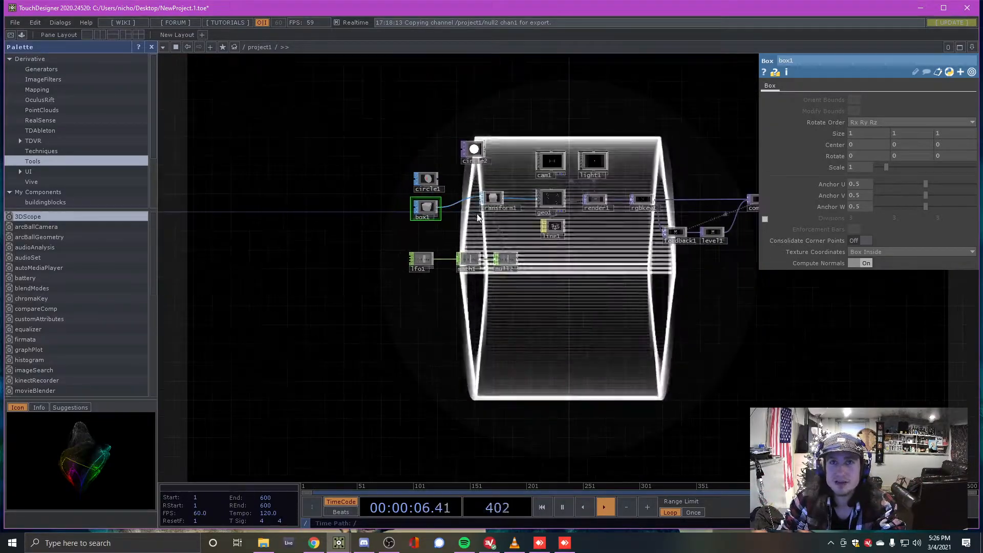
{"action": "scroll", "coordinate": [477, 213], "scroll_direction": "up", "scroll_amount": 5}
{"action": "scroll", "coordinate": [424, 215], "scroll_direction": "up", "scroll_amount": 2}
{"action": "scroll", "coordinate": [424, 222], "scroll_direction": "down", "scroll_amount": 5}
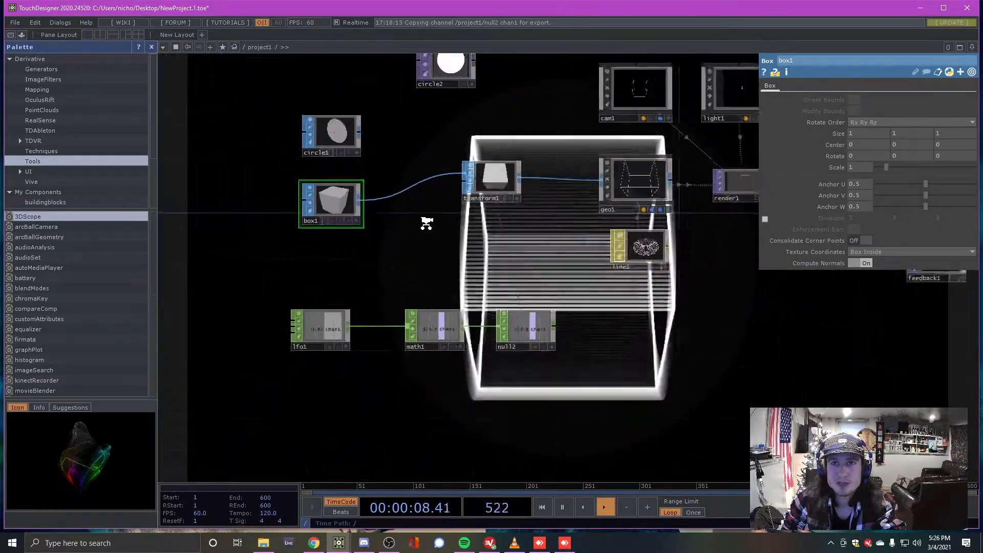
{"action": "scroll", "coordinate": [436, 206], "scroll_direction": "up", "scroll_amount": 4}
{"action": "scroll", "coordinate": [436, 206], "scroll_direction": "up", "scroll_amount": 2}
{"action": "scroll", "coordinate": [356, 198], "scroll_direction": "down", "scroll_amount": 5}
{"action": "scroll", "coordinate": [610, 195], "scroll_direction": "up", "scroll_amount": 4}
Move feedback1 and level1 together slightly up and to the right
{"action": "right_click_drag", "start_coordinate": [523, 237], "coordinate": [615, 267]}
{"action": "left_click_drag", "start_coordinate": [625, 260], "coordinate": [632, 225]}
{"action": "left_click", "coordinate": [600, 277]}
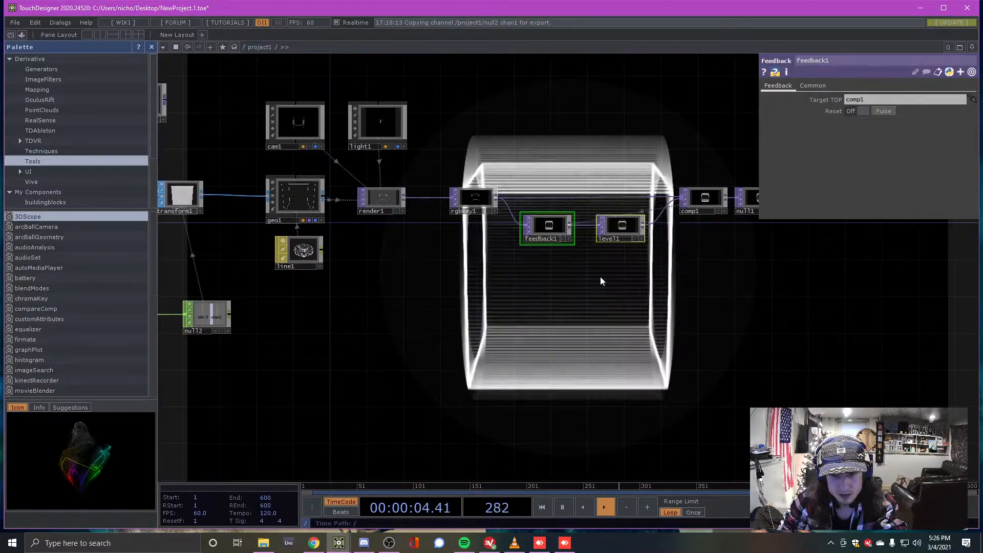
{"action": "scroll", "coordinate": [597, 225], "scroll_direction": "down", "scroll_amount": 4}
Select most of the network, then inspect rgbkey1 and render1 settings
{"action": "right_click_drag", "start_coordinate": [330, 146], "coordinate": [676, 262]}
{"action": "scroll", "coordinate": [537, 257], "scroll_direction": "up", "scroll_amount": 5}
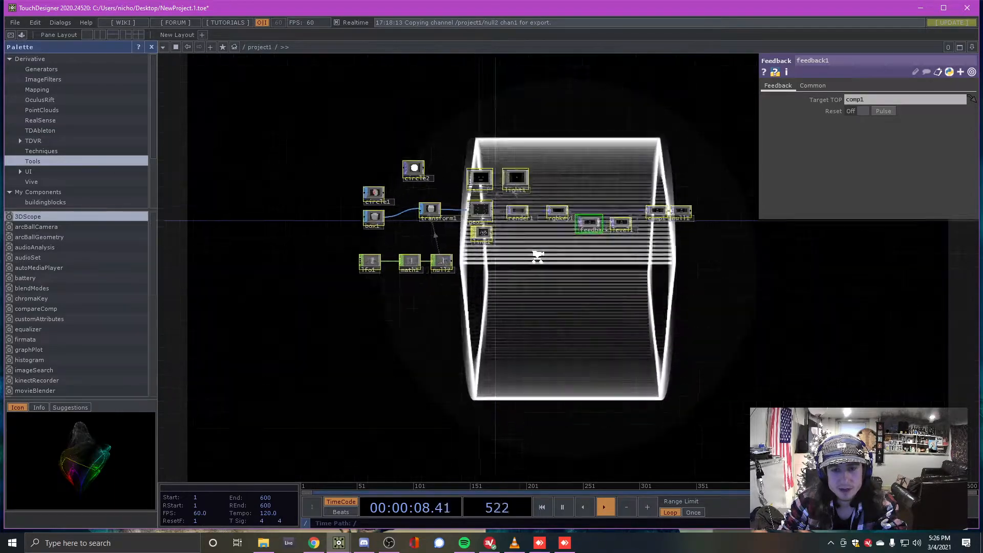
{"action": "left_click", "coordinate": [565, 179]}
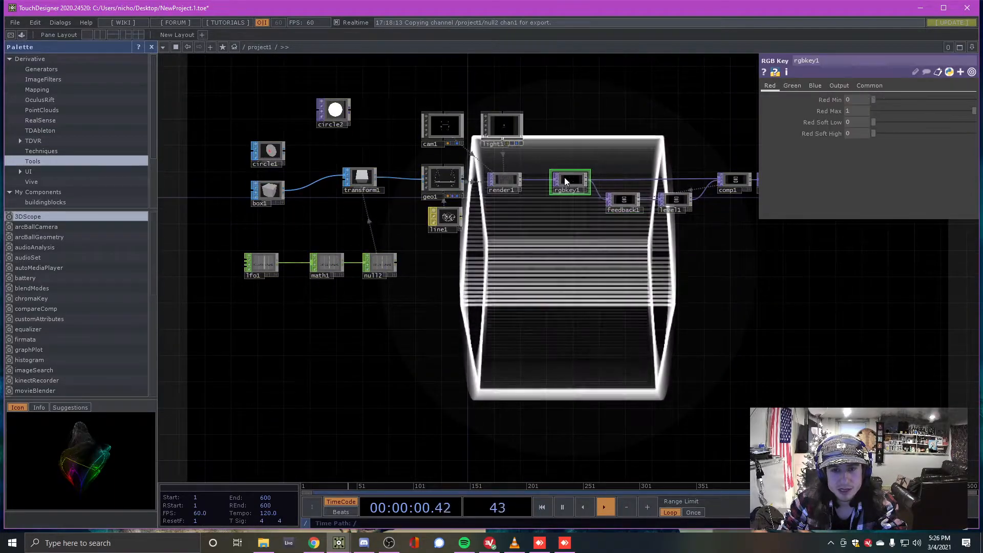
{"action": "left_click", "coordinate": [496, 180]}
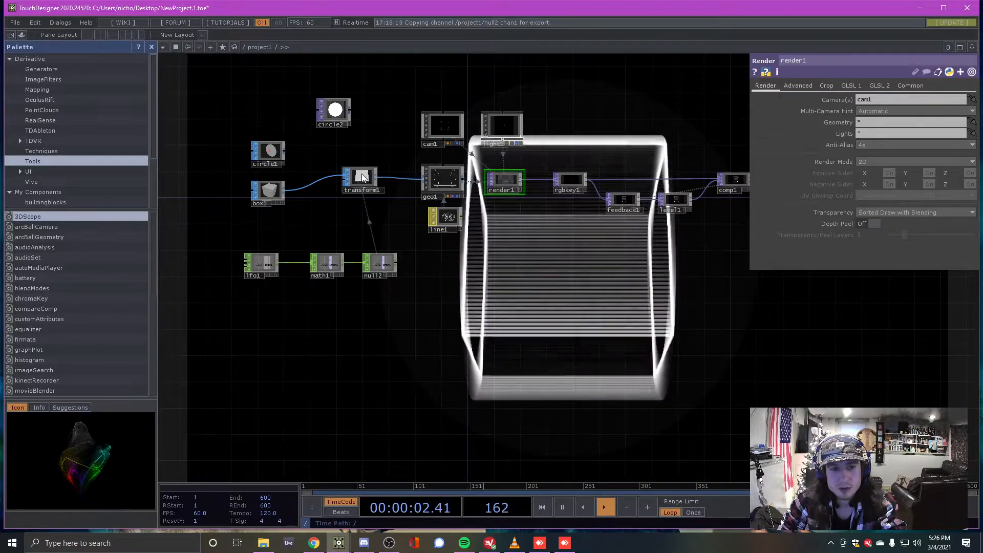
Select transform1, then display box1's Box parameters
{"action": "left_click", "coordinate": [361, 176]}
{"action": "left_click", "coordinate": [270, 192]}
{"action": "scroll", "coordinate": [268, 192], "scroll_direction": "up", "scroll_amount": 5}
{"action": "scroll", "coordinate": [269, 189], "scroll_direction": "up", "scroll_amount": 3}
{"action": "scroll", "coordinate": [303, 187], "scroll_direction": "down", "scroll_amount": 3}
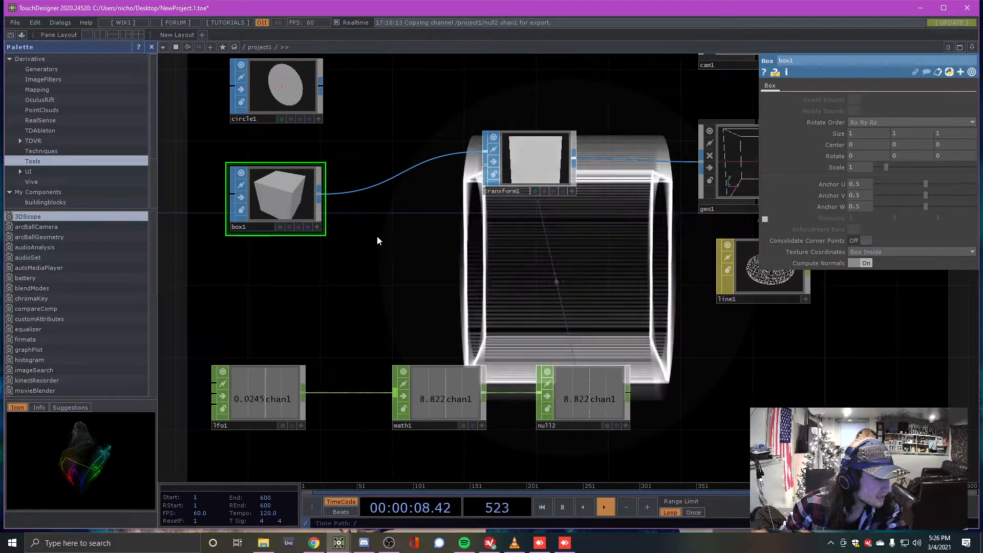
{"action": "scroll", "coordinate": [371, 238], "scroll_direction": "down", "scroll_amount": 4}
{"action": "scroll", "coordinate": [385, 235], "scroll_direction": "down", "scroll_amount": 5}
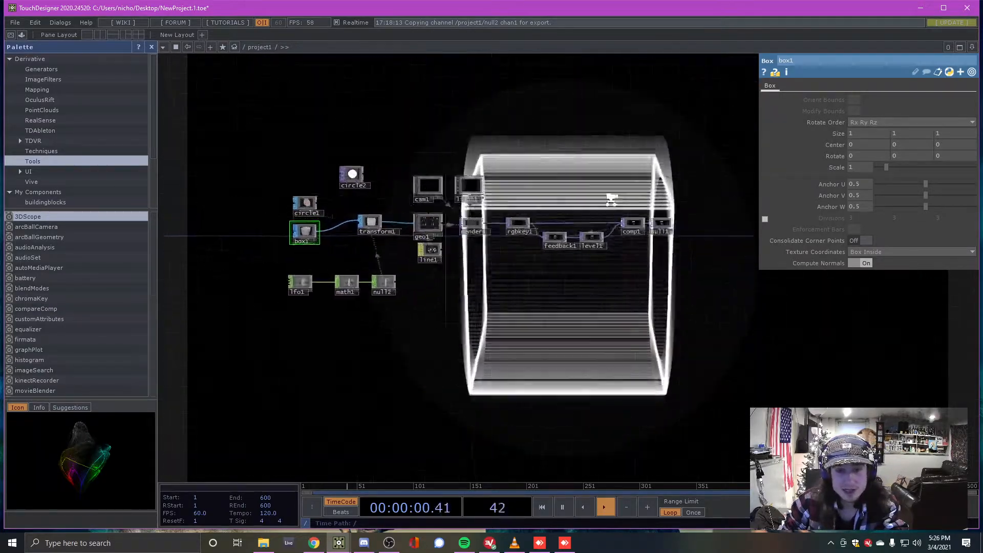
{"action": "scroll", "coordinate": [268, 240], "scroll_direction": "up", "scroll_amount": 3}
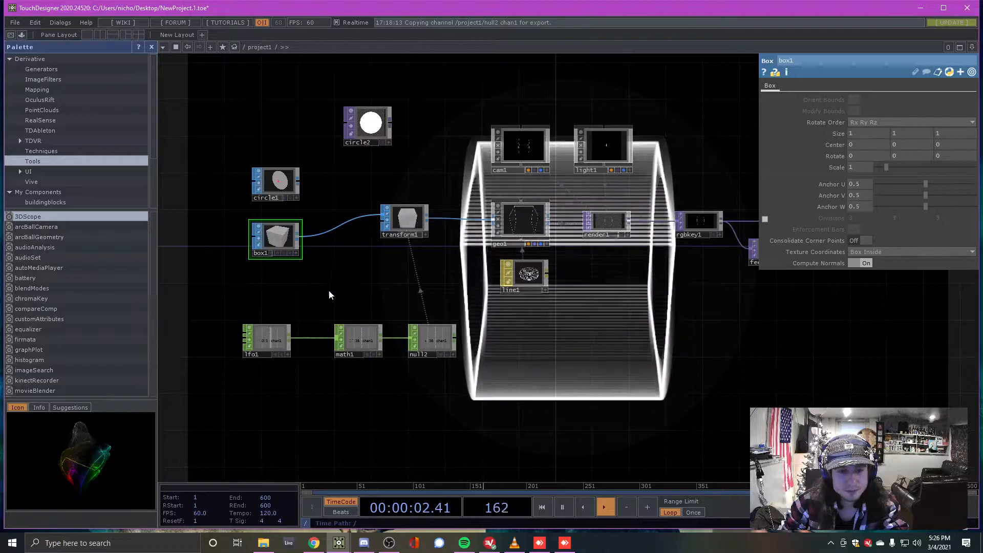
Select the LFO chain, then move box1 up-left and circle1 down-left of transform1
{"action": "left_click_drag", "start_coordinate": [457, 383], "coordinate": [441, 345]}
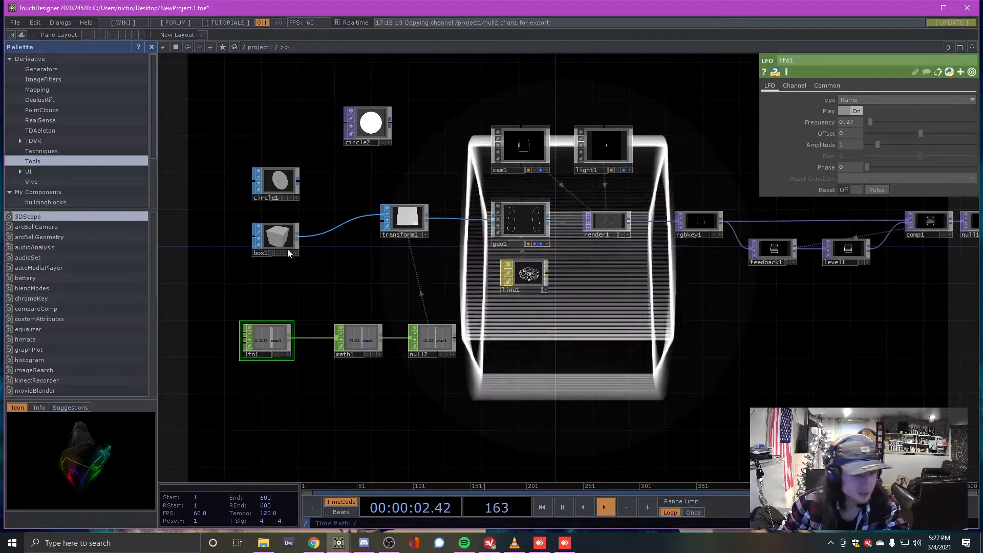
{"action": "left_click_drag", "start_coordinate": [279, 234], "coordinate": [242, 222]}
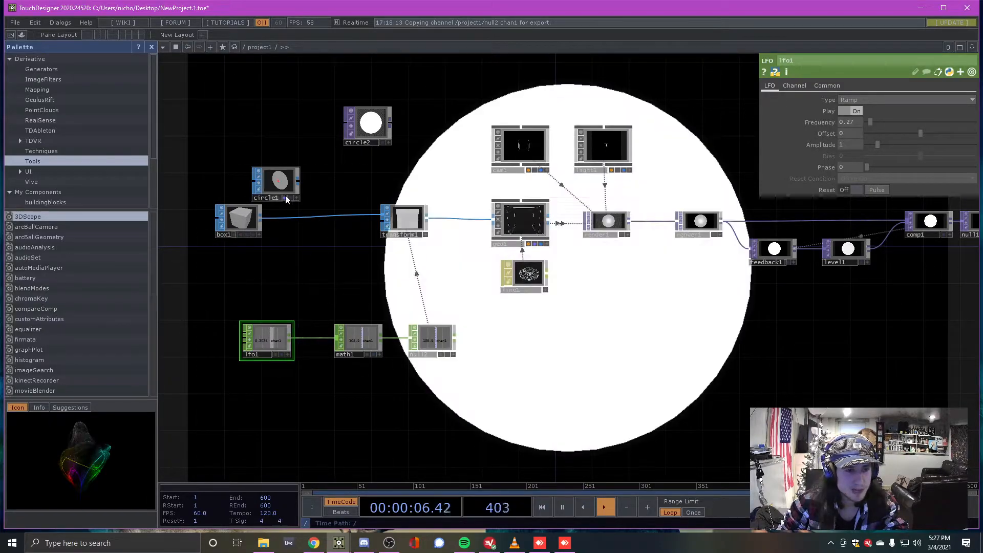
{"action": "left_click_drag", "start_coordinate": [289, 198], "coordinate": [184, 276]}
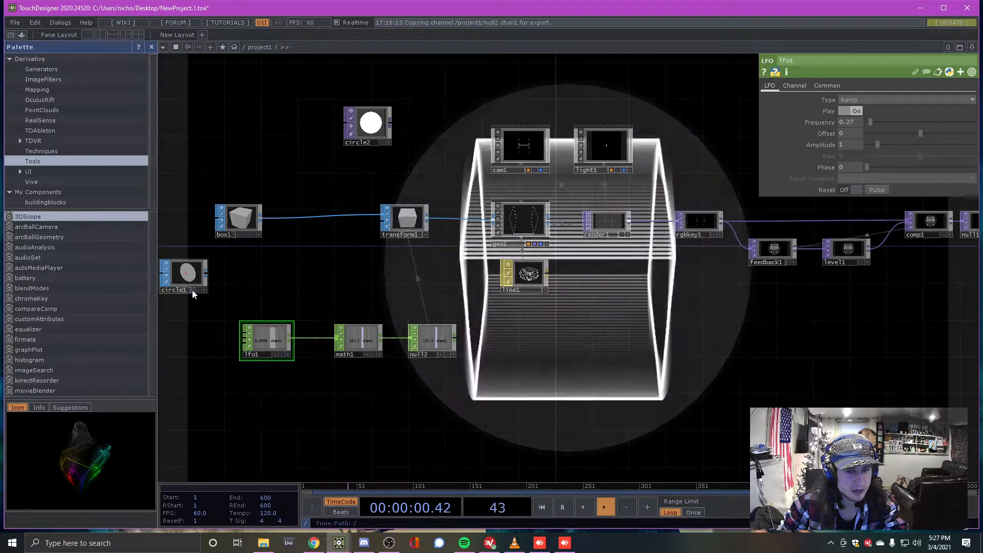
{"action": "scroll", "coordinate": [235, 264], "scroll_direction": "down", "scroll_amount": 2}
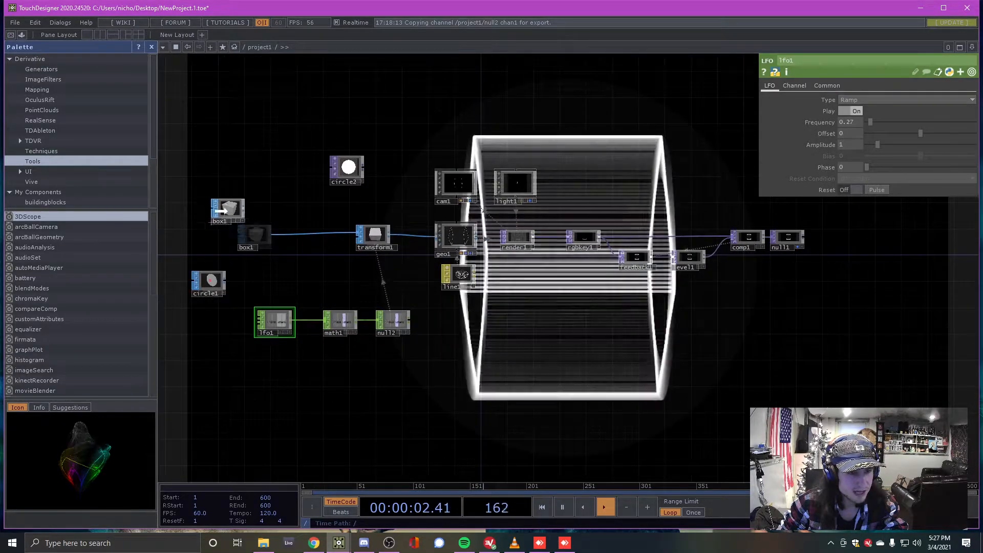
{"action": "scroll", "coordinate": [204, 235], "scroll_direction": "up", "scroll_amount": 3}
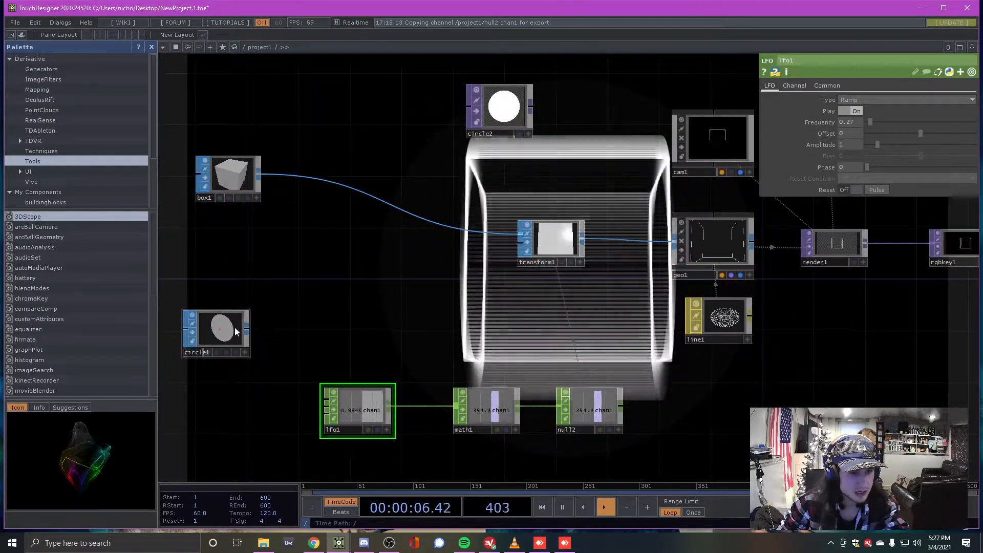
Insert a Switch SOP, switch1, found by searching 'sw', into the box1–transform1 wire
{"action": "right_click", "coordinate": [379, 202]}
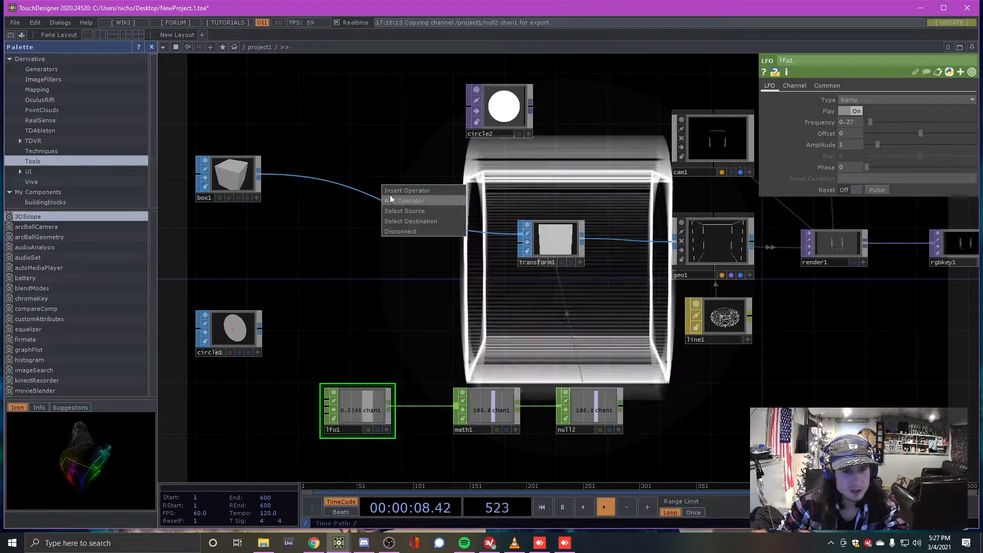
{"action": "left_click", "coordinate": [393, 192]}
{"action": "type", "text": "sw"}
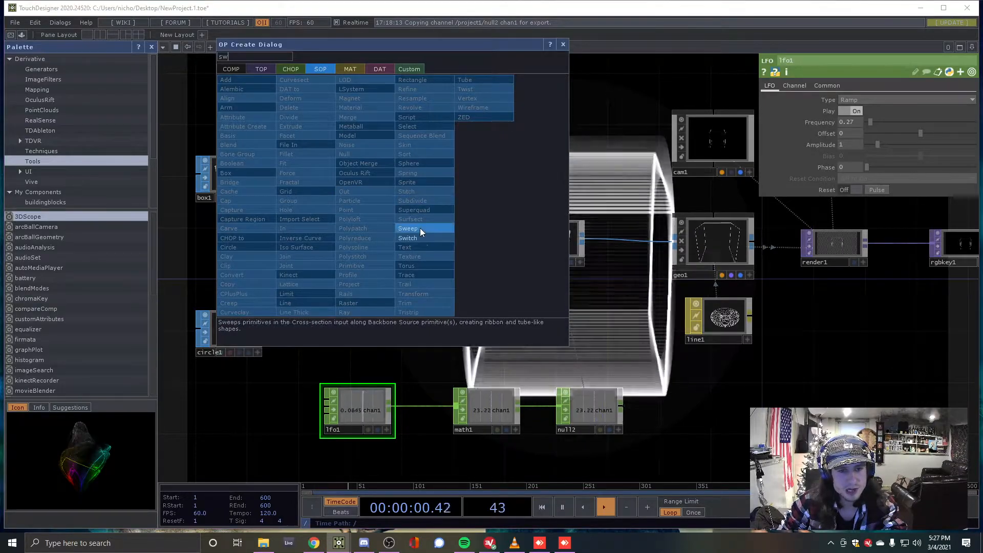
{"action": "left_click", "coordinate": [421, 236]}
{"action": "left_click", "coordinate": [418, 206]}
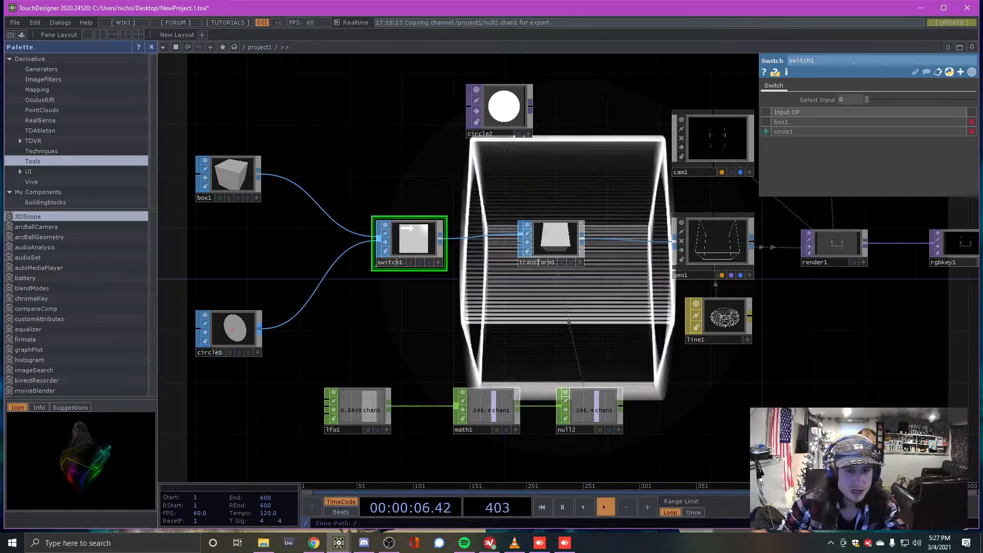
{"action": "scroll", "coordinate": [281, 327], "scroll_direction": "down", "scroll_amount": 2}
{"action": "scroll", "coordinate": [272, 324], "scroll_direction": "up", "scroll_amount": 2}
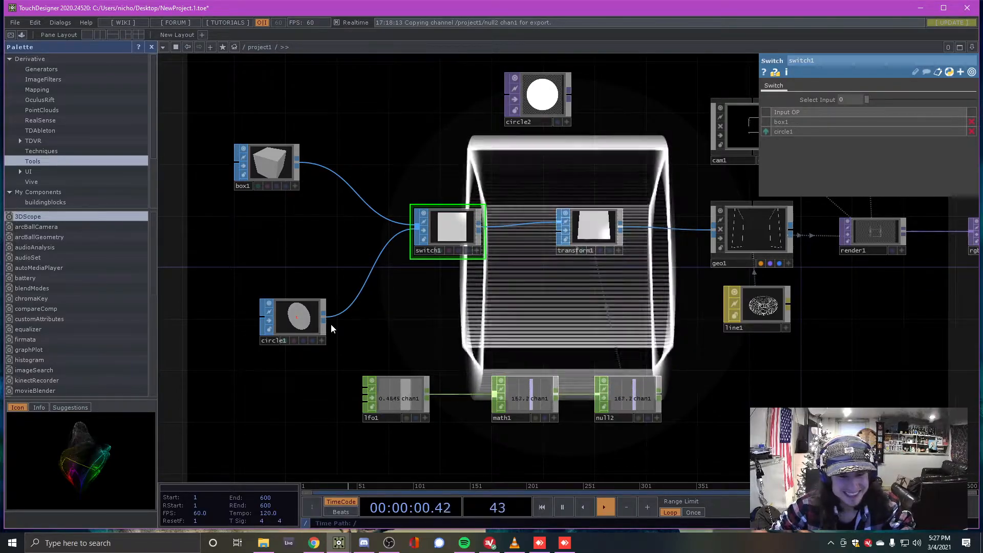
Reposition circle1 beneath box1, close to switch1, fitting the network with h
{"action": "left_click_drag", "start_coordinate": [312, 315], "coordinate": [213, 351]}
{"action": "key", "text": "h"}
{"action": "scroll", "coordinate": [263, 335], "scroll_direction": "up", "scroll_amount": 3}
{"action": "left_click_drag", "start_coordinate": [317, 306], "coordinate": [304, 253]}
{"action": "scroll", "coordinate": [328, 302], "scroll_direction": "down", "scroll_amount": 1}
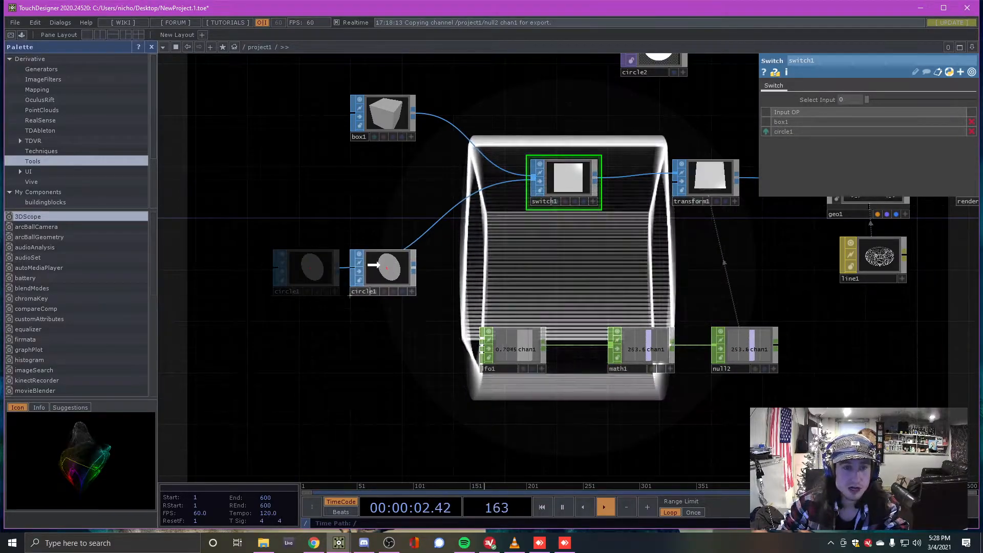
{"action": "left_click_drag", "start_coordinate": [315, 275], "coordinate": [392, 276]}
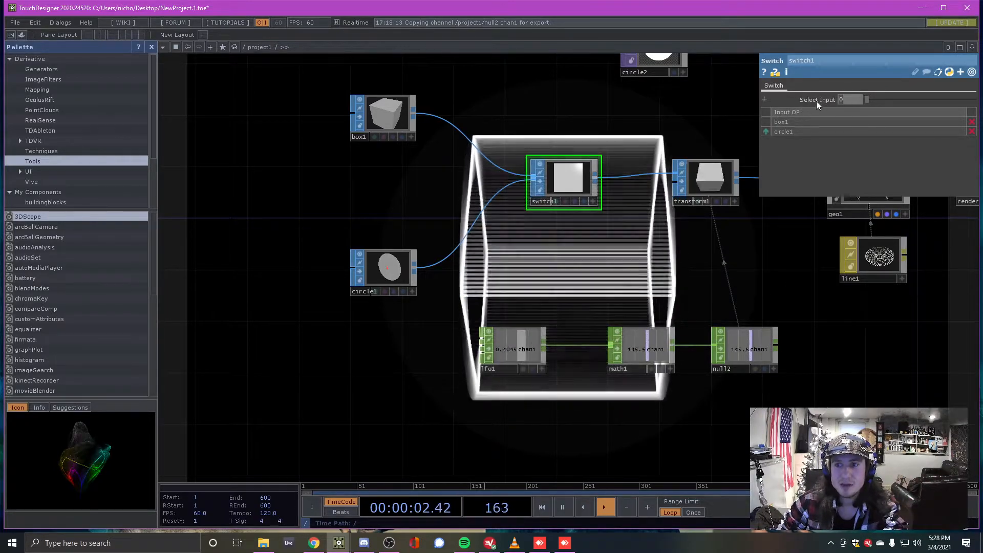
Begin editing switch1's Select Input value in its parameters
{"action": "scroll", "coordinate": [494, 187], "scroll_direction": "down", "scroll_amount": 4}
{"action": "scroll", "coordinate": [570, 171], "scroll_direction": "up", "scroll_amount": 3}
{"action": "scroll", "coordinate": [450, 241], "scroll_direction": "down", "scroll_amount": 5}
{"action": "scroll", "coordinate": [700, 334], "scroll_direction": "up", "scroll_amount": 3}
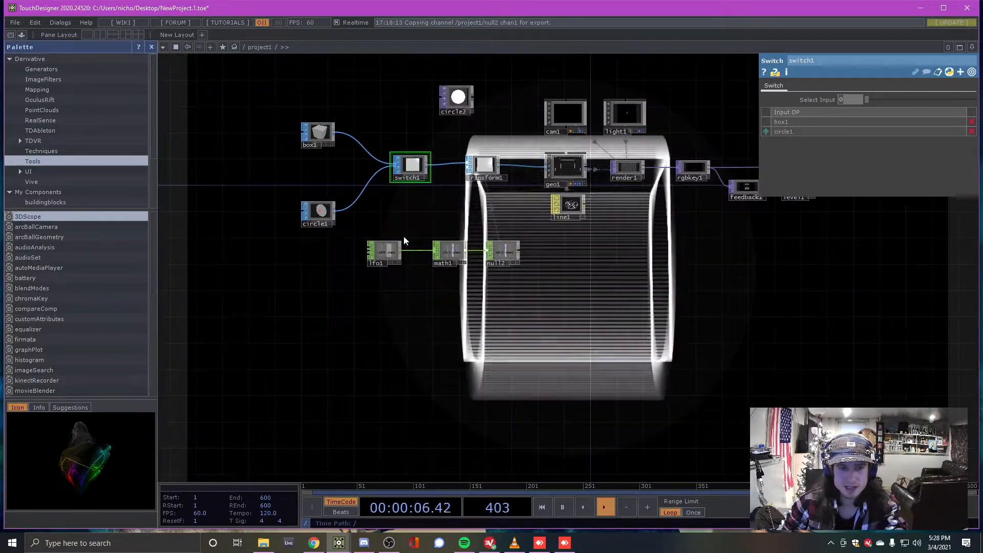
{"action": "scroll", "coordinate": [358, 210], "scroll_direction": "up", "scroll_amount": 6}
{"action": "scroll", "coordinate": [459, 222], "scroll_direction": "down", "scroll_amount": 8}
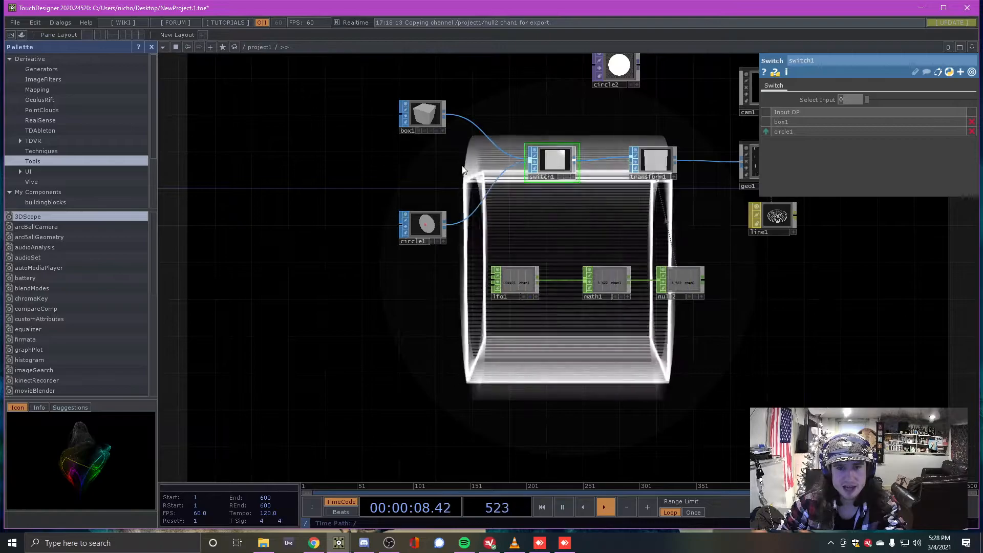
{"action": "scroll", "coordinate": [567, 173], "scroll_direction": "up", "scroll_amount": 4}
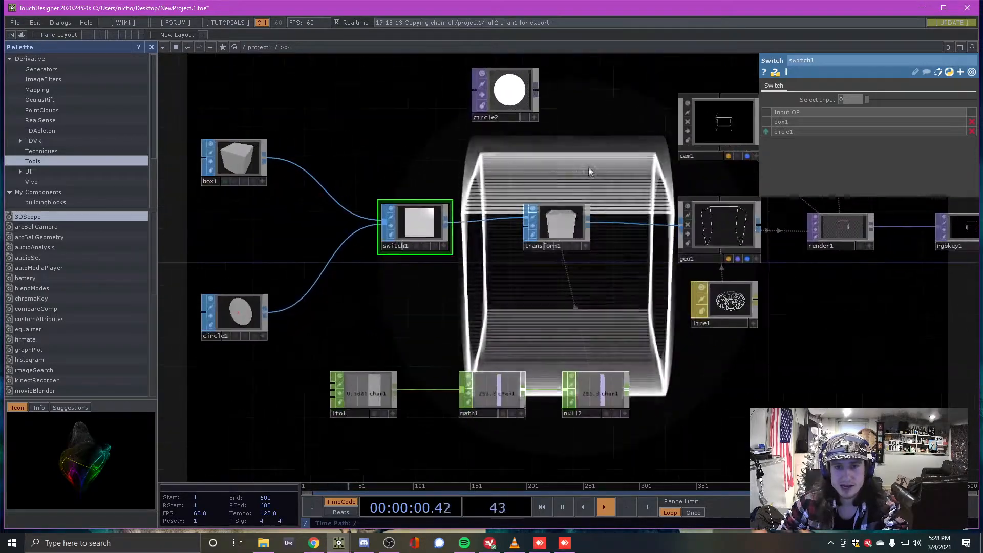
{"action": "left_click_drag", "start_coordinate": [848, 99], "coordinate": [828, 95]}
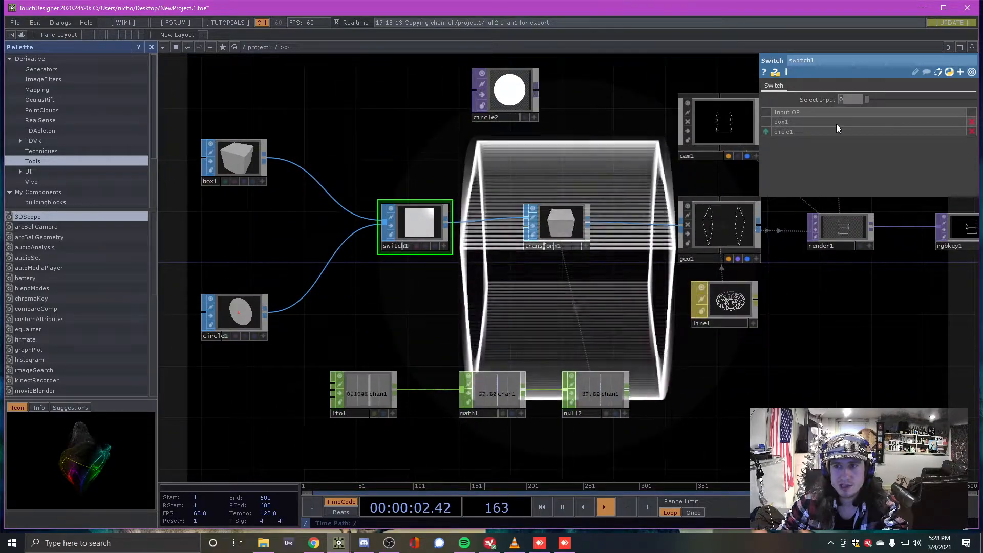
Set switch1's Select Input to 1 so circle1 renders as ringed sphere trails
{"action": "type", "text": "1"}
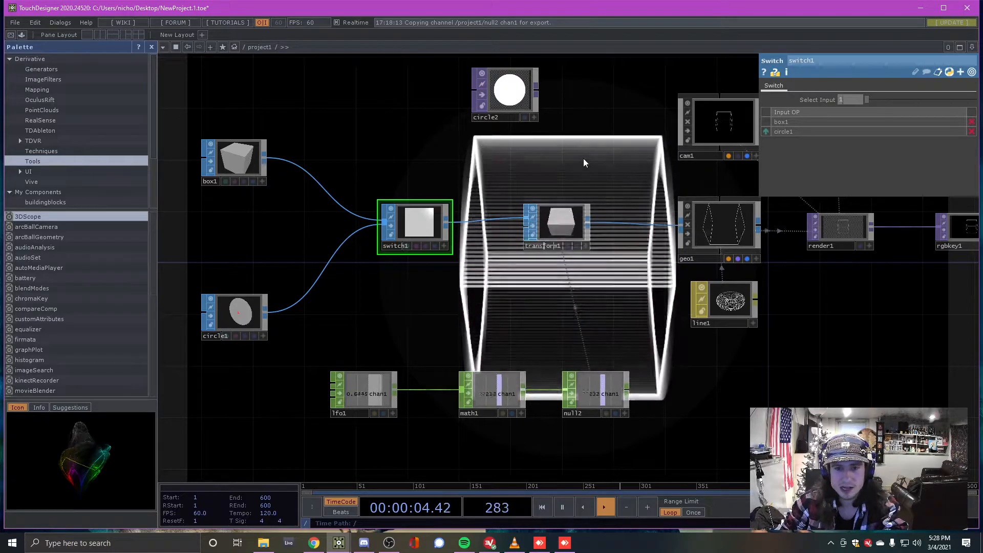
{"action": "key", "text": "Return"}
{"action": "scroll", "coordinate": [330, 159], "scroll_direction": "down", "scroll_amount": 5}
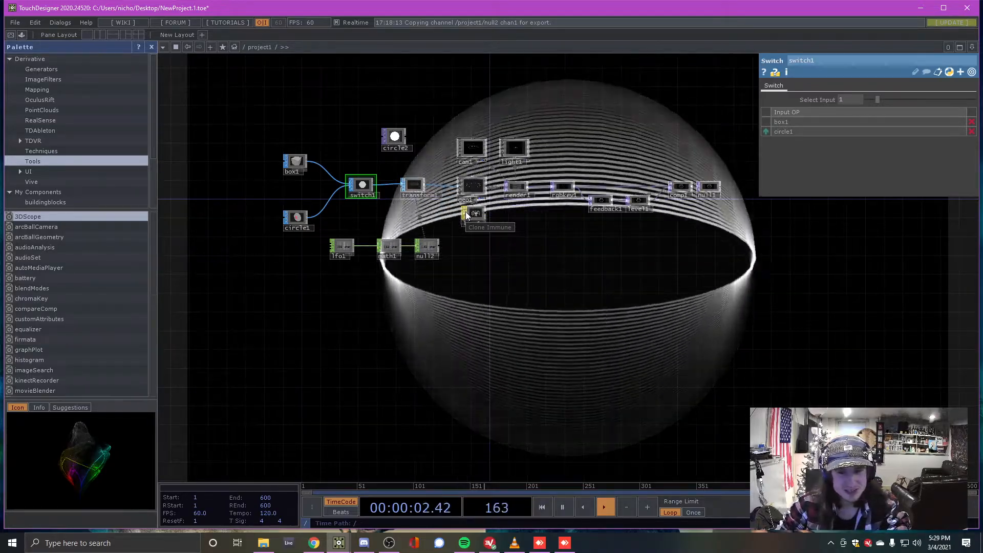
{"action": "scroll", "coordinate": [594, 128], "scroll_direction": "up", "scroll_amount": 3}
{"action": "scroll", "coordinate": [552, 184], "scroll_direction": "down", "scroll_amount": 3}
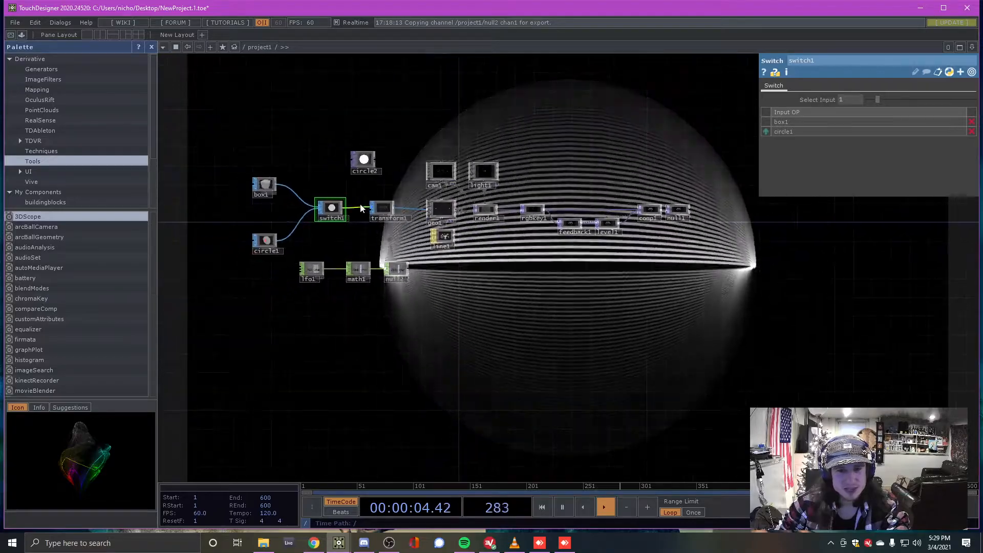
{"action": "scroll", "coordinate": [290, 196], "scroll_direction": "up", "scroll_amount": 2}
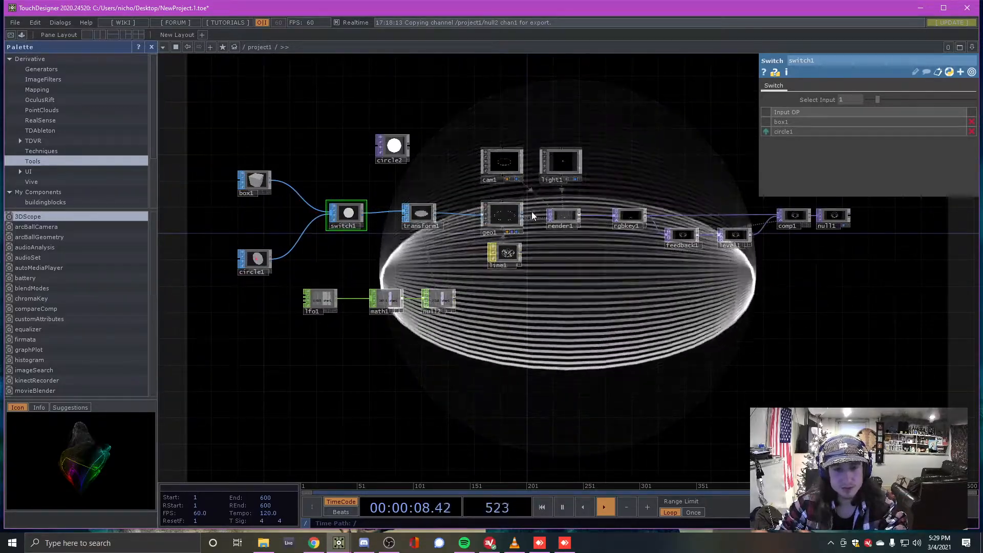
{"action": "scroll", "coordinate": [532, 211], "scroll_direction": "down", "scroll_amount": 1}
{"action": "scroll", "coordinate": [512, 212], "scroll_direction": "up", "scroll_amount": 4}
{"action": "scroll", "coordinate": [512, 212], "scroll_direction": "down", "scroll_amount": 4}
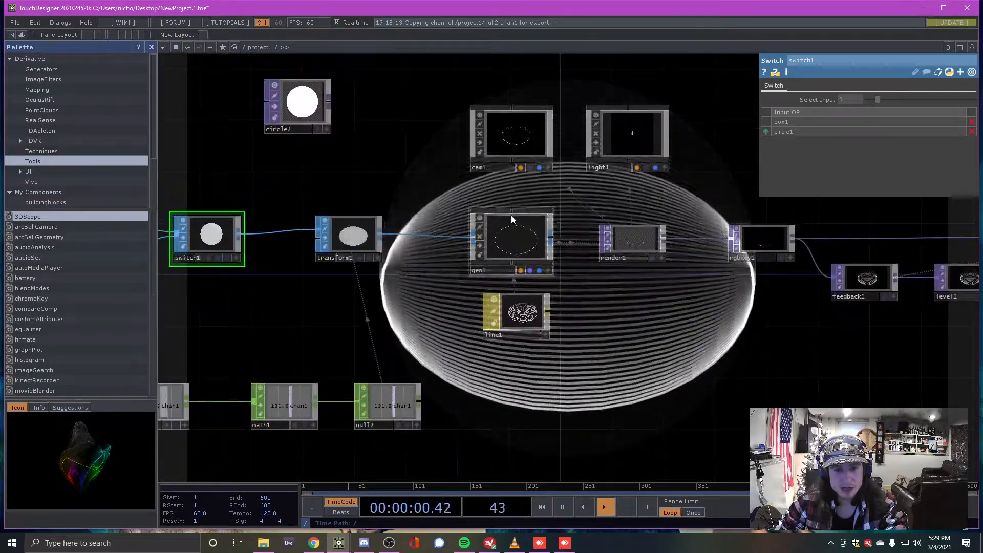
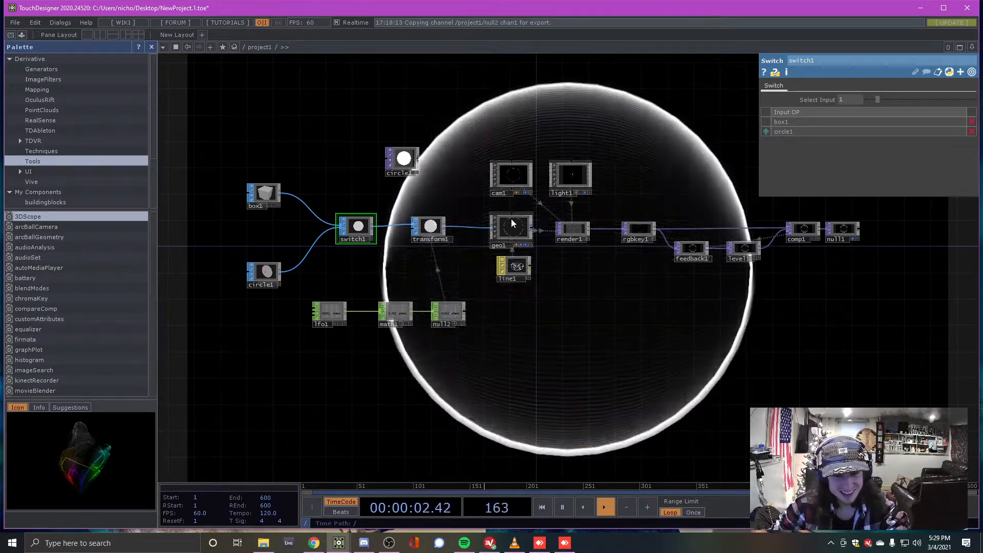
Zoom and pan around the NewProject1 sphere-and-switch network to look it over
{"action": "scroll", "coordinate": [590, 281], "scroll_direction": "up", "scroll_amount": 2}
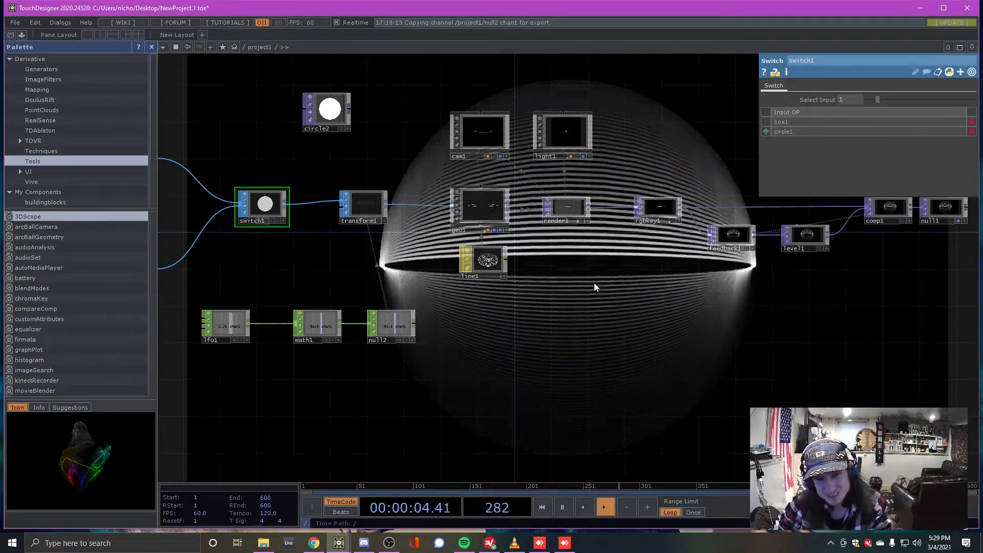
{"action": "left_click_drag", "start_coordinate": [594, 282], "coordinate": [554, 304]}
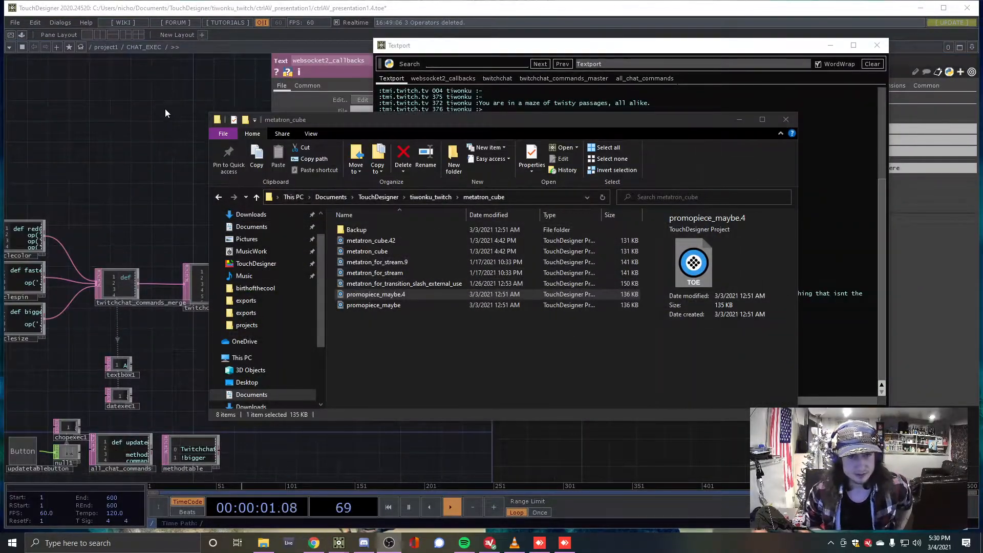
Bring the chat project forward, hide the Textport, and close the CHAT_EXEC and websocket2_callbacks parameters
{"action": "left_click", "coordinate": [162, 110]}
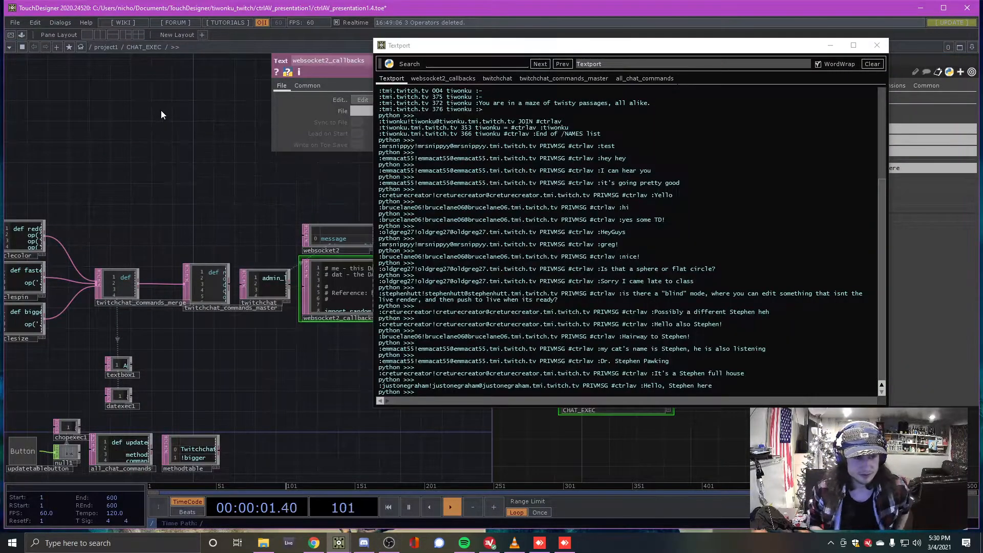
{"action": "left_click", "coordinate": [829, 47]}
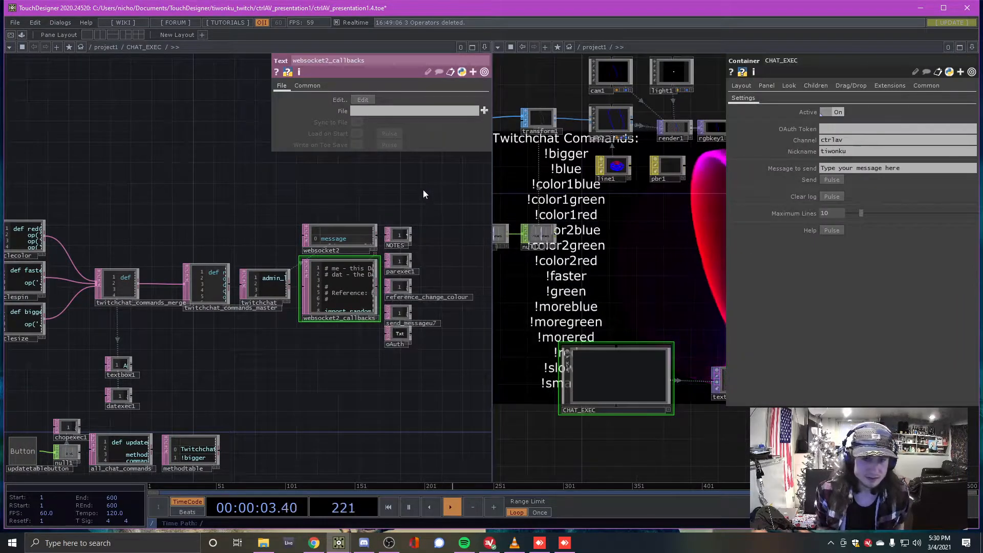
{"action": "left_click_drag", "start_coordinate": [423, 193], "coordinate": [353, 199]}
{"action": "key", "text": "p"}
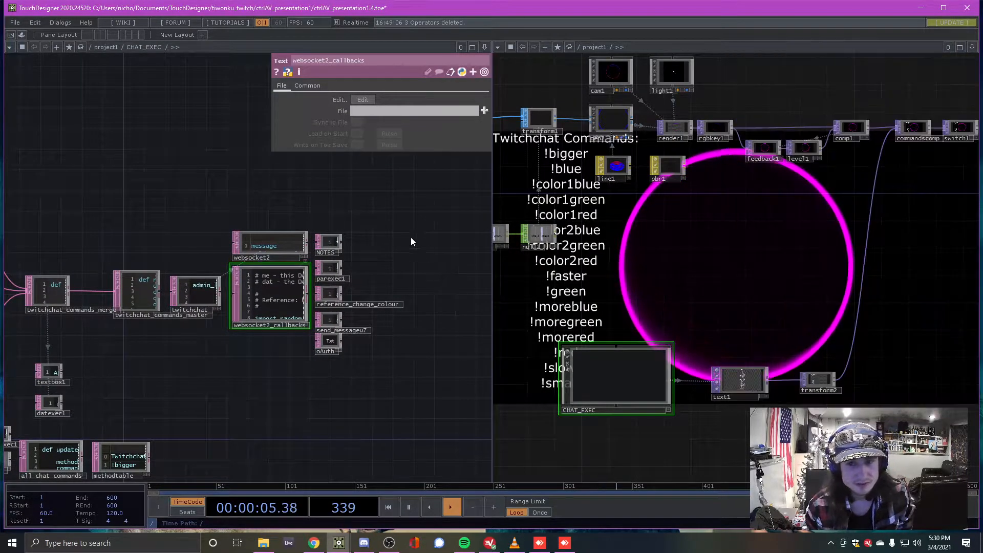
{"action": "key", "text": "p"}
{"action": "left_click_drag", "start_coordinate": [326, 362], "coordinate": [410, 291]}
Frame circle1, transform1, cam1, light1 and CHAT_EXEC in the render network pane
{"action": "scroll", "coordinate": [346, 345], "scroll_direction": "down", "scroll_amount": 3}
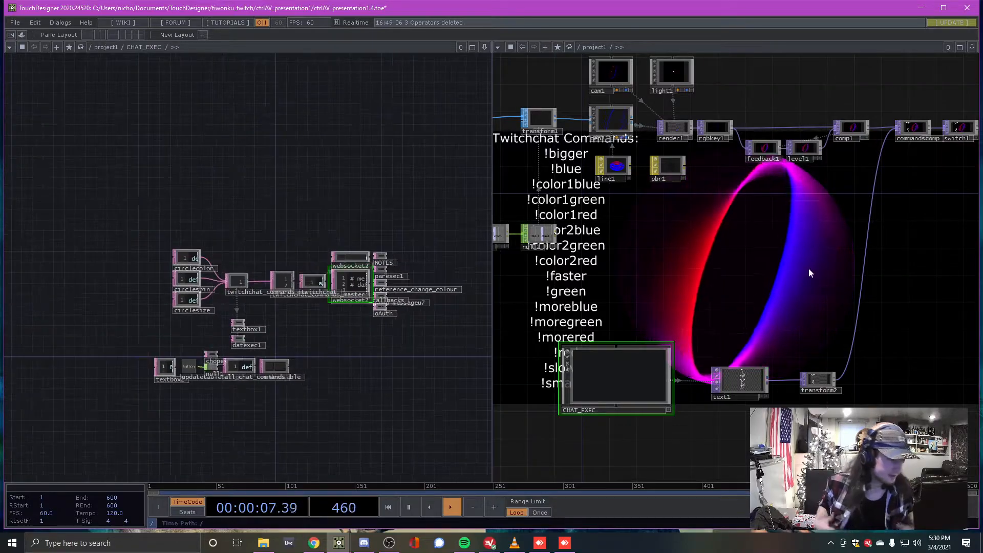
{"action": "scroll", "coordinate": [743, 316], "scroll_direction": "down", "scroll_amount": 6}
{"action": "scroll", "coordinate": [746, 312], "scroll_direction": "up", "scroll_amount": 5}
{"action": "left_click_drag", "start_coordinate": [751, 204], "coordinate": [628, 174]}
{"action": "left_click_drag", "start_coordinate": [688, 202], "coordinate": [754, 209]}
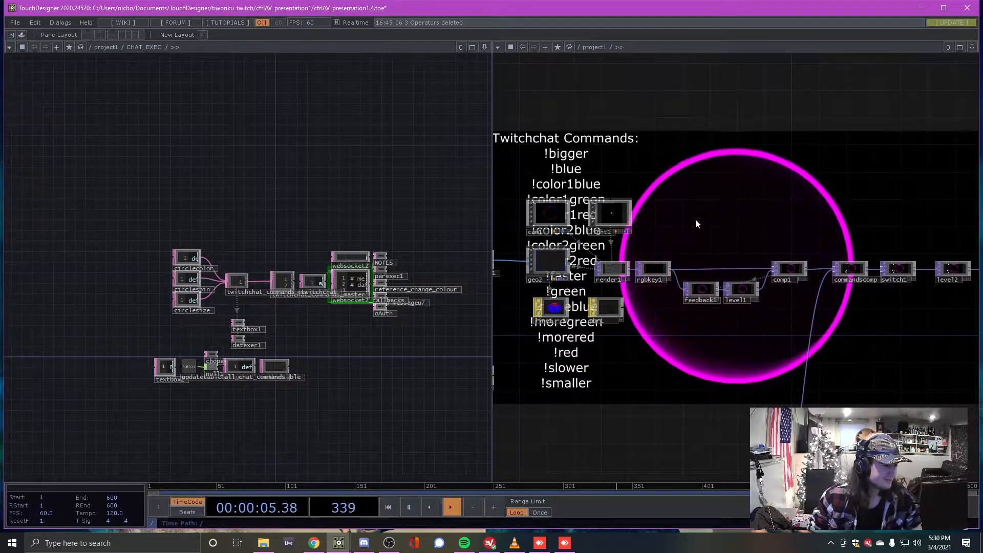
{"action": "left_click_drag", "start_coordinate": [667, 190], "coordinate": [776, 204]}
{"action": "scroll", "coordinate": [775, 203], "scroll_direction": "down", "scroll_amount": 3}
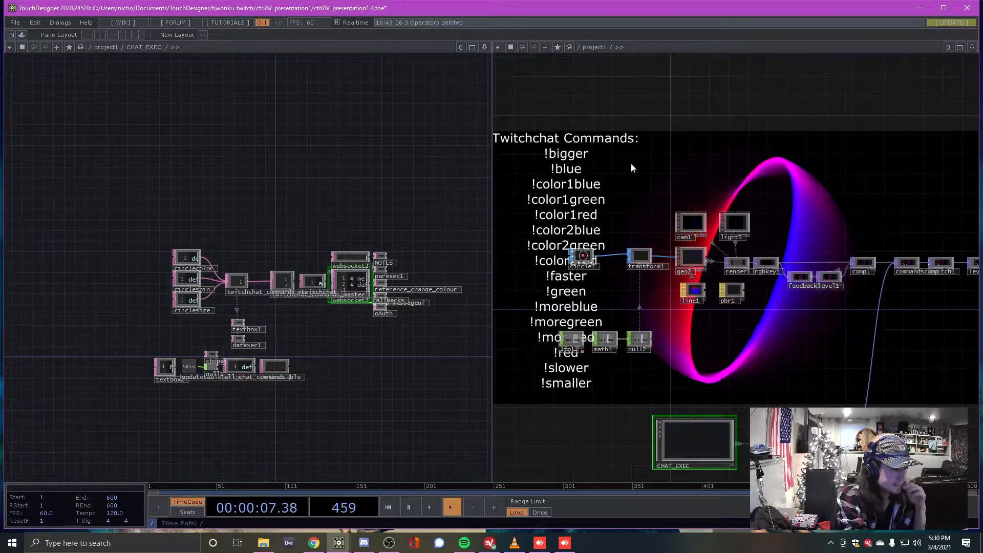
{"action": "left_click_drag", "start_coordinate": [631, 168], "coordinate": [766, 259]}
{"action": "scroll", "coordinate": [728, 248], "scroll_direction": "up", "scroll_amount": 4}
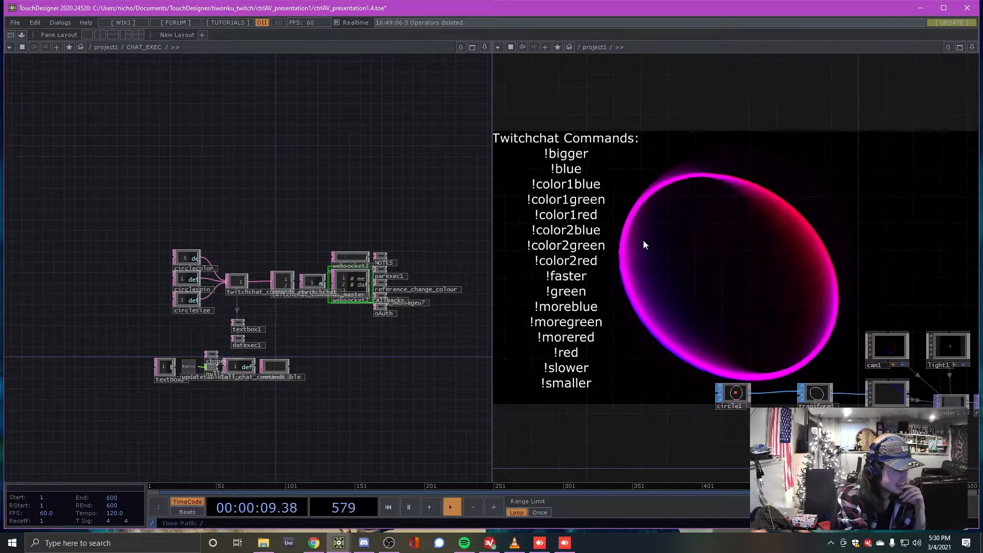
Pan the render network up and left until CHAT_EXEC and text1 appear
{"action": "left_click_drag", "start_coordinate": [685, 279], "coordinate": [675, 201]}
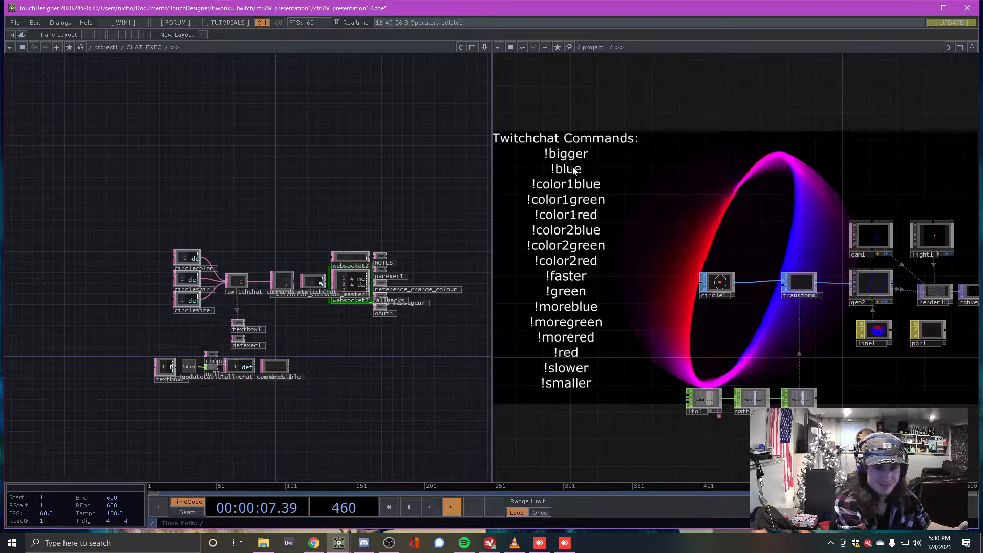
{"action": "mouse_move", "coordinate": [629, 214]}
{"action": "left_mouse_down"}
{"action": "mouse_move", "coordinate": [597, 212]}
{"action": "mouse_move", "coordinate": [635, 204]}
{"action": "left_mouse_up"}
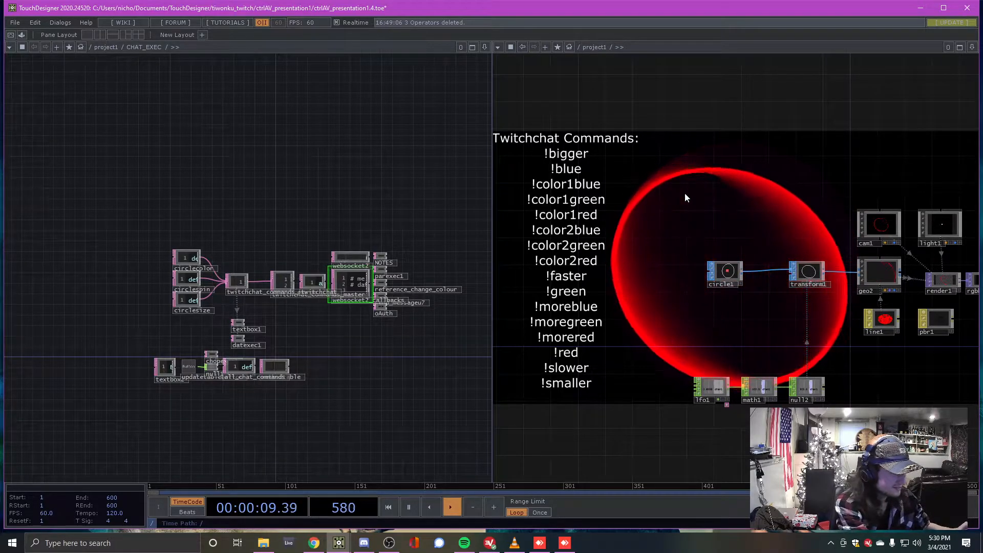
{"action": "middle_click_drag", "start_coordinate": [759, 199], "coordinate": [682, 176]}
{"action": "left_click_drag", "start_coordinate": [750, 338], "coordinate": [621, 290]}
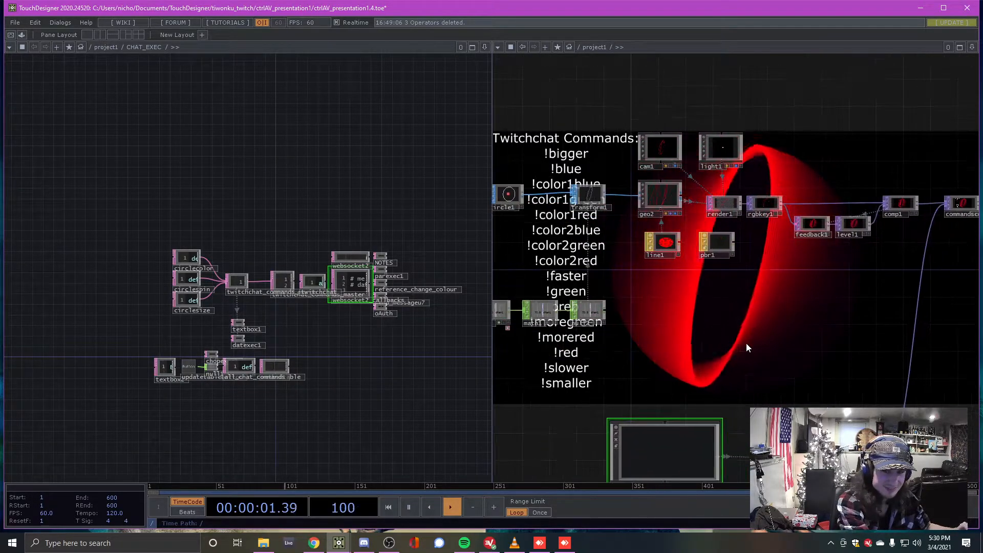
{"action": "left_click_drag", "start_coordinate": [760, 316], "coordinate": [731, 232]}
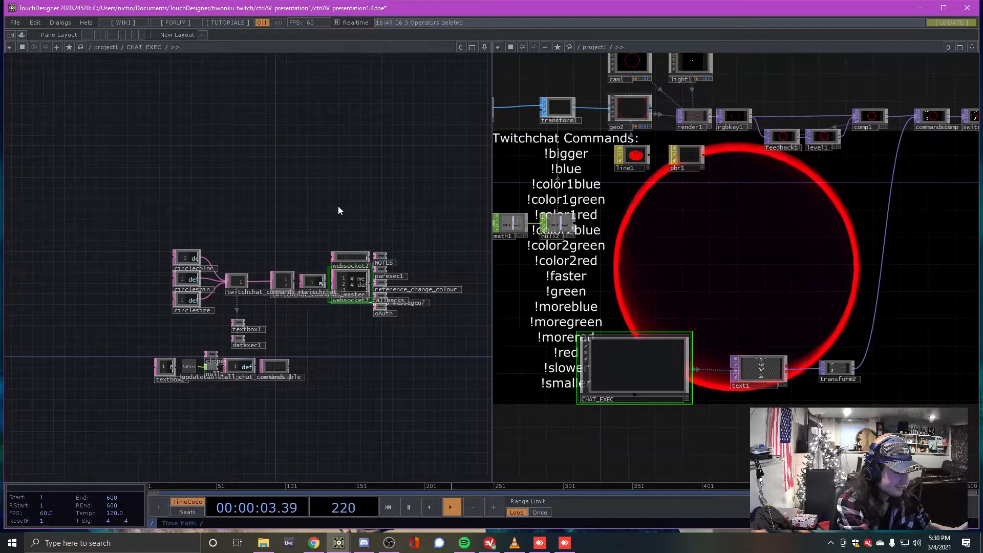
{"action": "scroll", "coordinate": [791, 282], "scroll_direction": "up", "scroll_amount": 2}
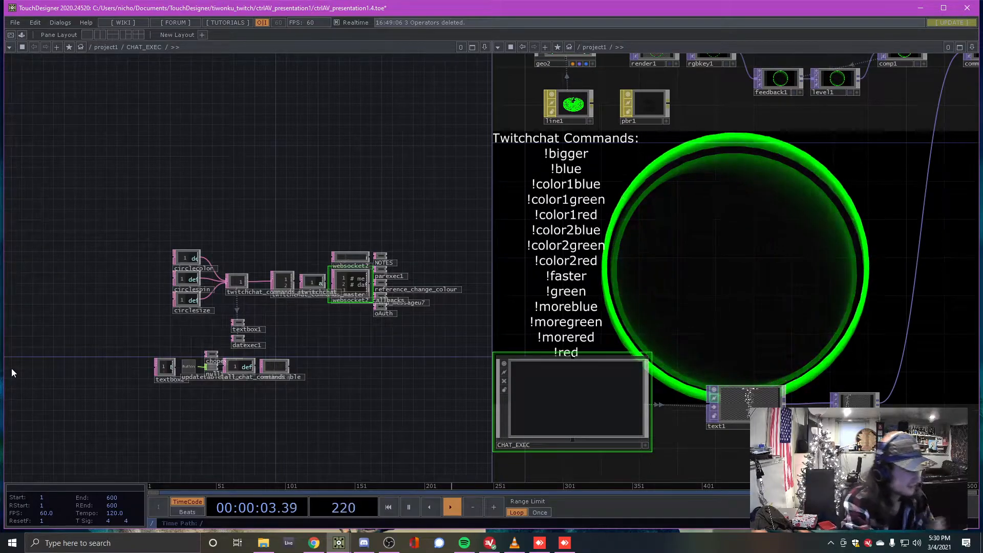
Center CHAT_EXEC and show its parameters: Active on, channel, nickname, Maximum Lines 10
{"action": "left_click_drag", "start_coordinate": [732, 225], "coordinate": [700, 280]}
{"action": "scroll", "coordinate": [743, 285], "scroll_direction": "down", "scroll_amount": 3}
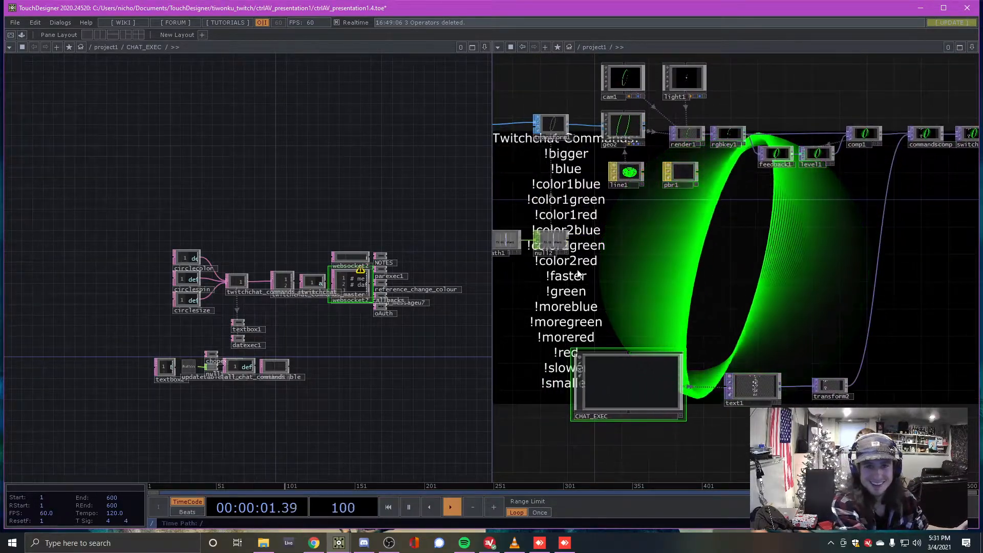
{"action": "left_click_drag", "start_coordinate": [315, 208], "coordinate": [311, 220]}
{"action": "left_click_drag", "start_coordinate": [711, 278], "coordinate": [772, 241]}
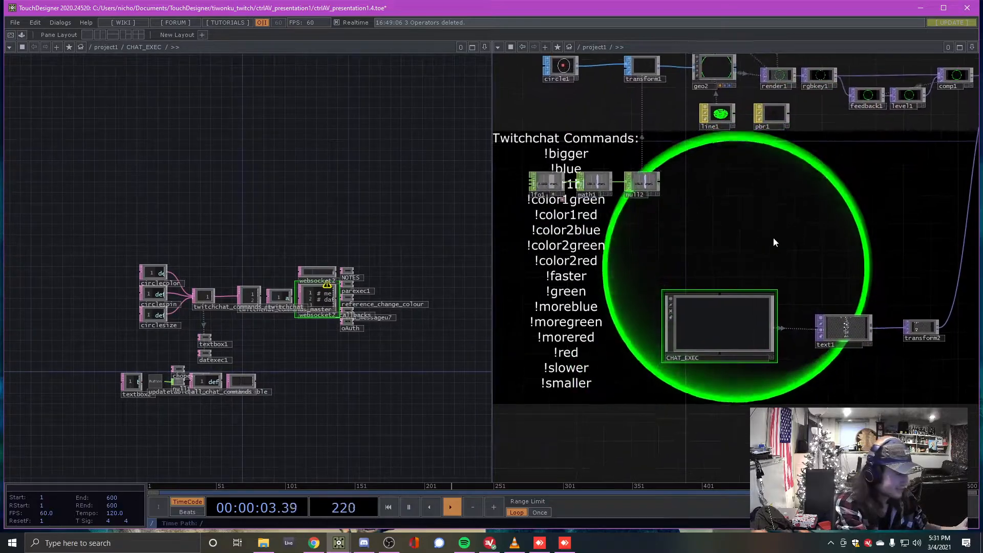
{"action": "scroll", "coordinate": [763, 251], "scroll_direction": "up", "scroll_amount": 2}
{"action": "scroll", "coordinate": [748, 199], "scroll_direction": "up", "scroll_amount": 3}
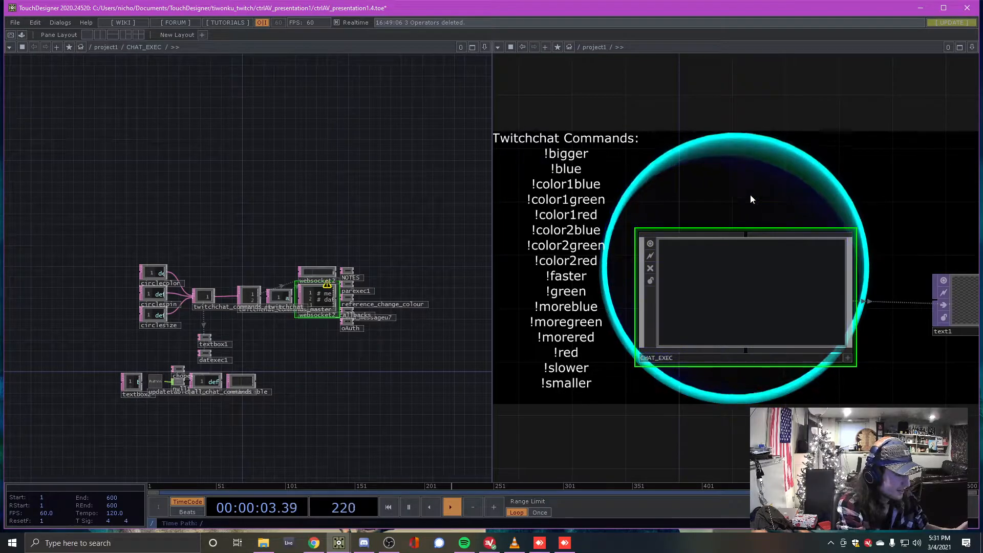
{"action": "left_click_drag", "start_coordinate": [773, 165], "coordinate": [740, 166]}
{"action": "scroll", "coordinate": [361, 247], "scroll_direction": "up", "scroll_amount": 2}
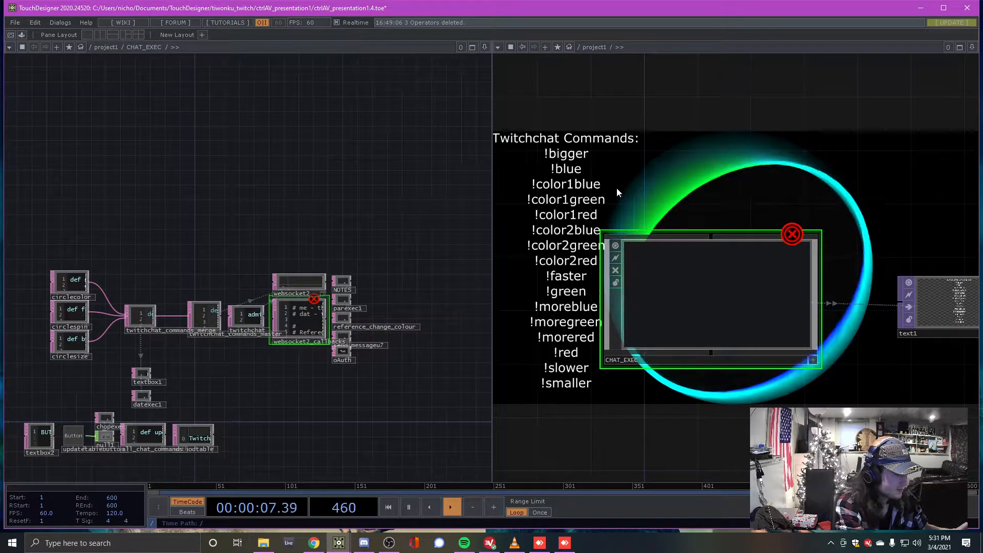
{"action": "left_click_drag", "start_coordinate": [766, 185], "coordinate": [751, 199]}
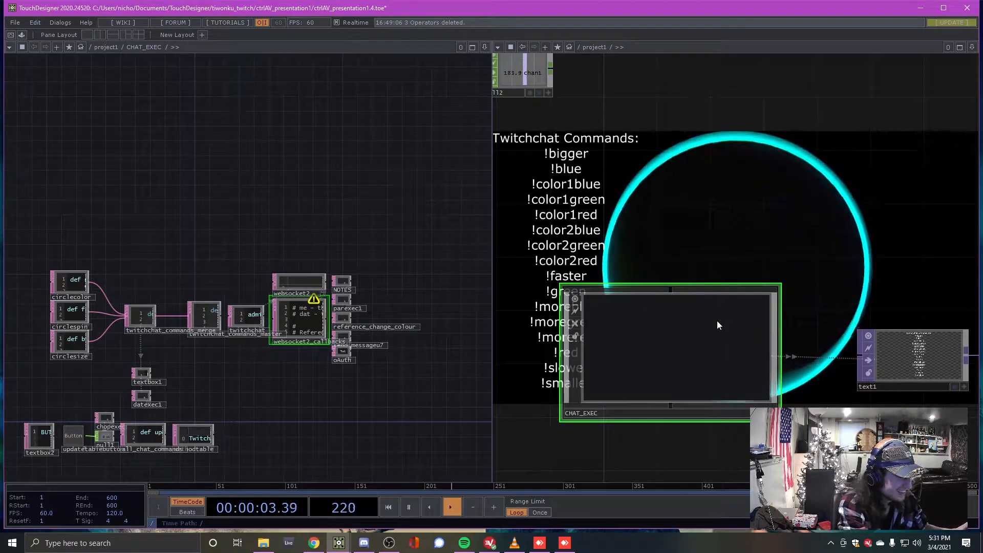
{"action": "key", "text": "p"}
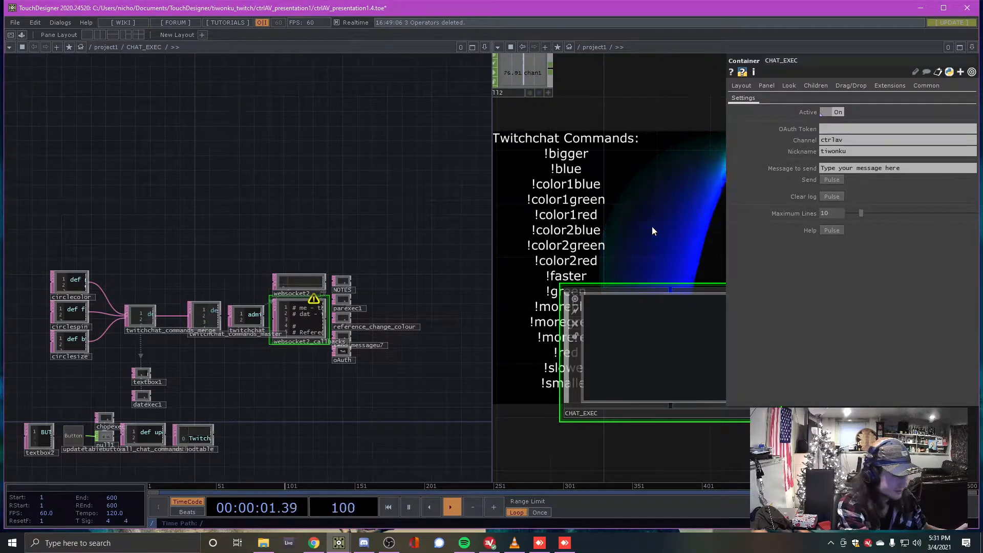
Close the CHAT_EXEC parameters and zoom out to show the Twitchchat Commands list and math1
{"action": "left_click_drag", "start_coordinate": [652, 226], "coordinate": [628, 206]}
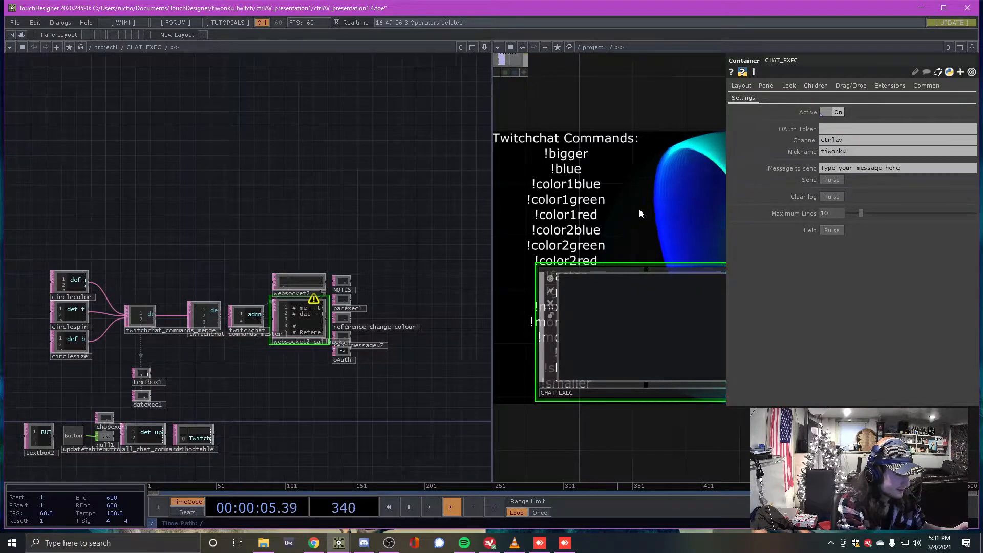
{"action": "left_click_drag", "start_coordinate": [646, 183], "coordinate": [628, 222]}
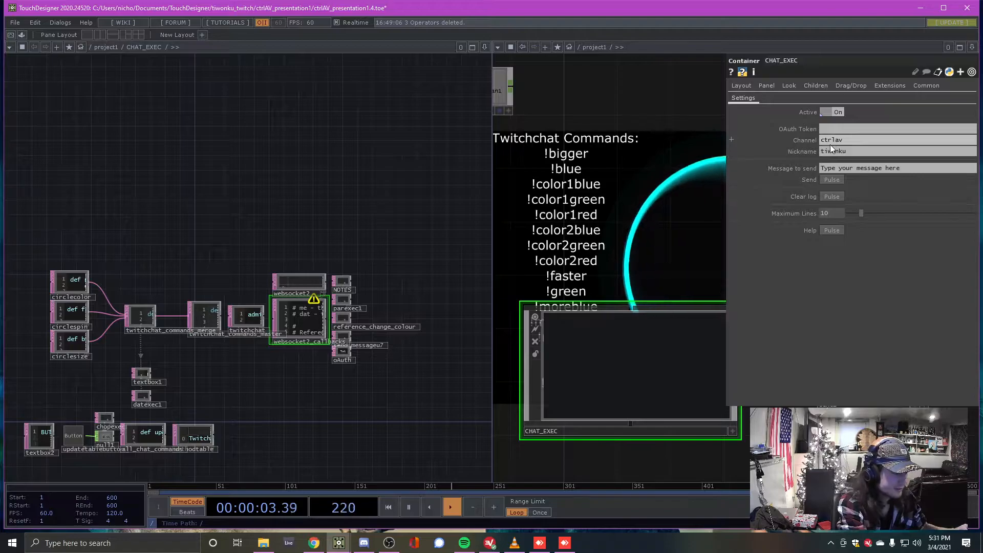
{"action": "left_click_drag", "start_coordinate": [667, 215], "coordinate": [675, 229]}
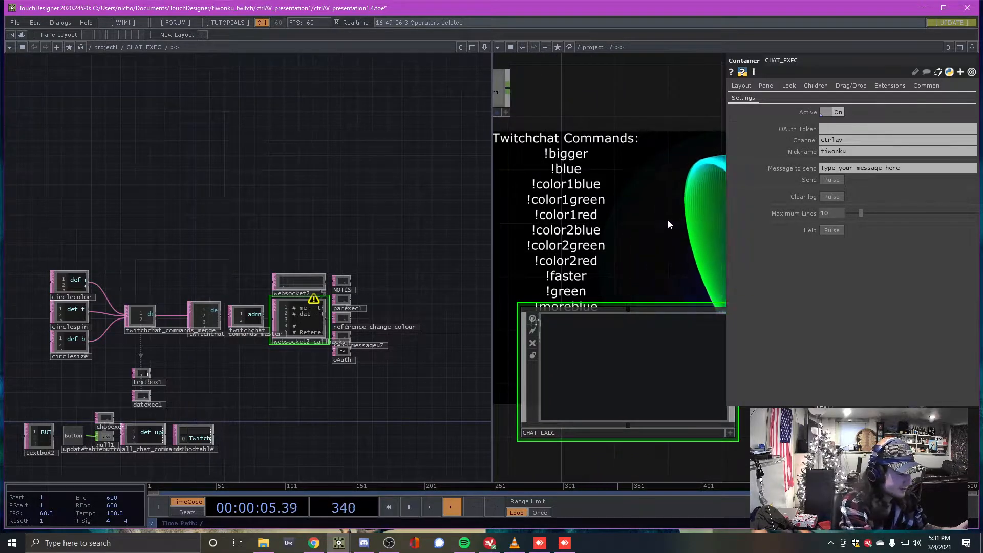
{"action": "key", "text": "p"}
{"action": "scroll", "coordinate": [720, 208], "scroll_direction": "down", "scroll_amount": 3}
{"action": "left_click_drag", "start_coordinate": [716, 200], "coordinate": [740, 211]}
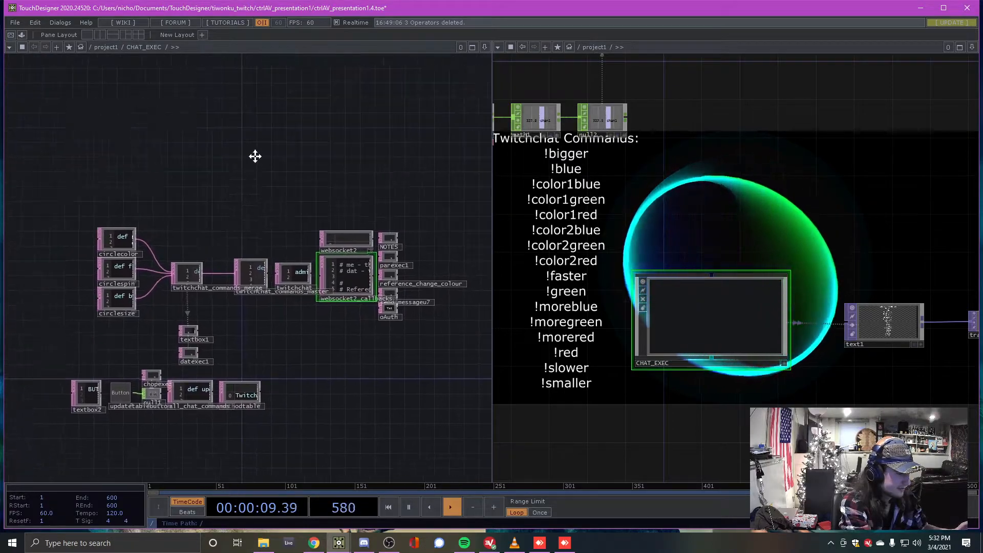
Browse the DAT operators in the OP Create Dialog, then close it without adding anything
{"action": "scroll", "coordinate": [321, 189], "scroll_direction": "up", "scroll_amount": 3}
{"action": "scroll", "coordinate": [307, 233], "scroll_direction": "up", "scroll_amount": 5}
{"action": "scroll", "coordinate": [244, 258], "scroll_direction": "down", "scroll_amount": 6}
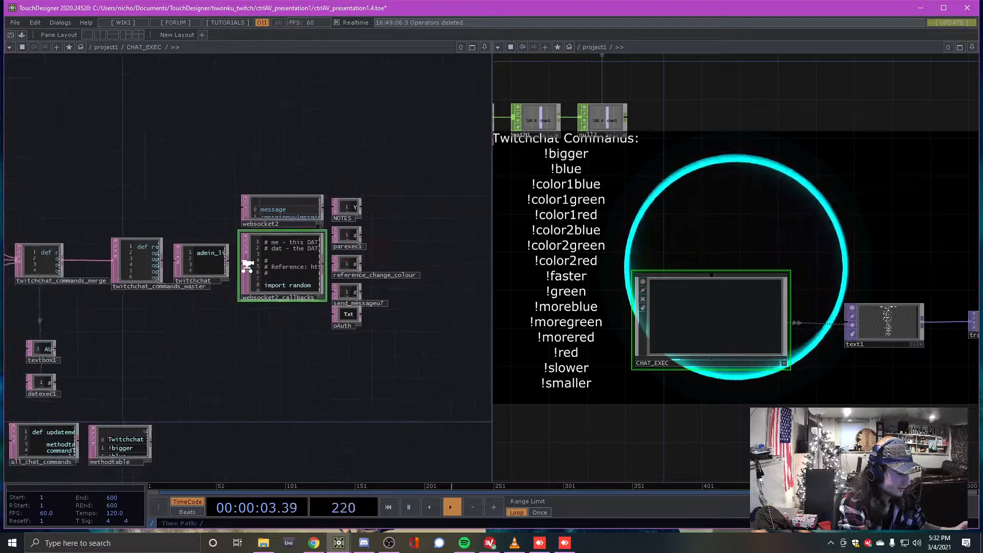
{"action": "left_click_drag", "start_coordinate": [213, 188], "coordinate": [240, 229]}
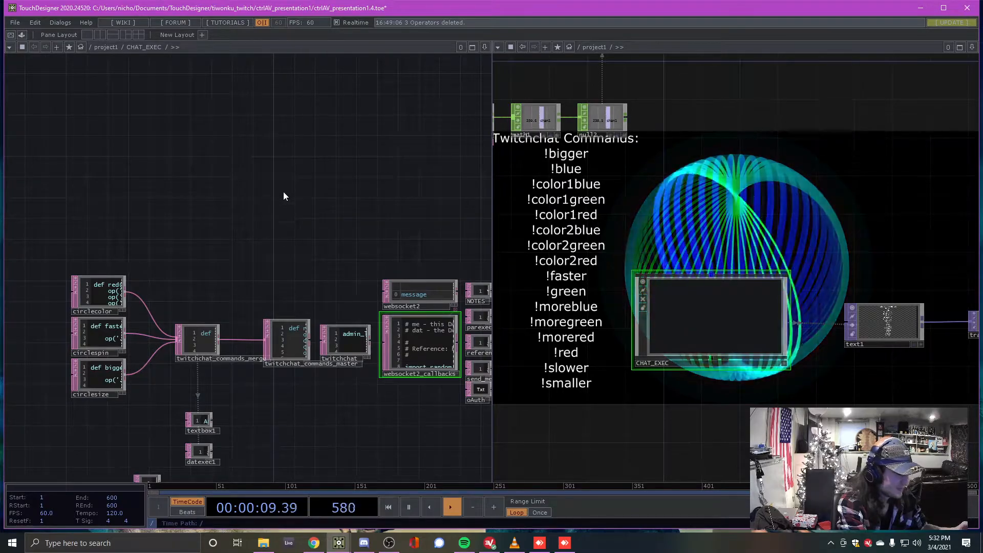
{"action": "key", "text": "Tab"}
{"action": "left_click", "coordinate": [277, 63]}
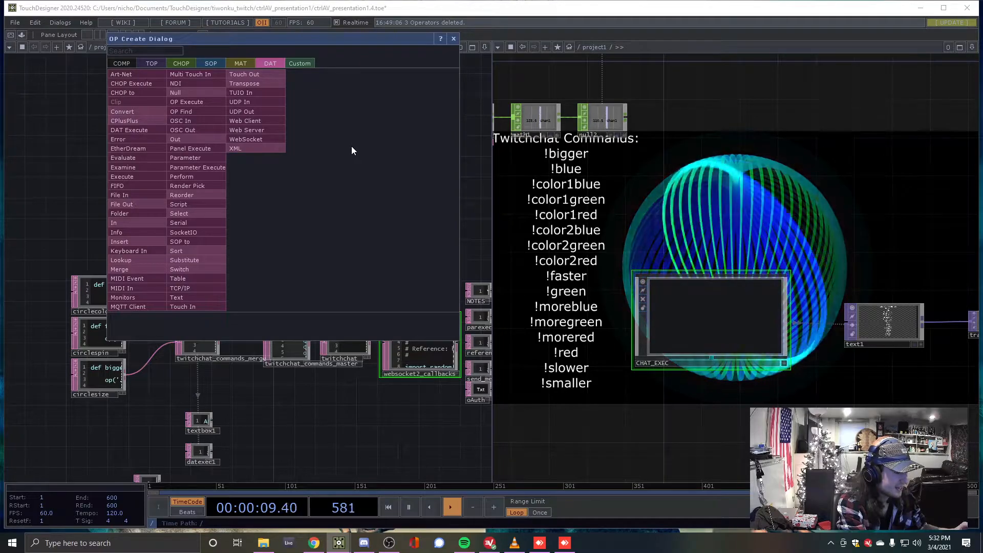
{"action": "left_click", "coordinate": [454, 39]}
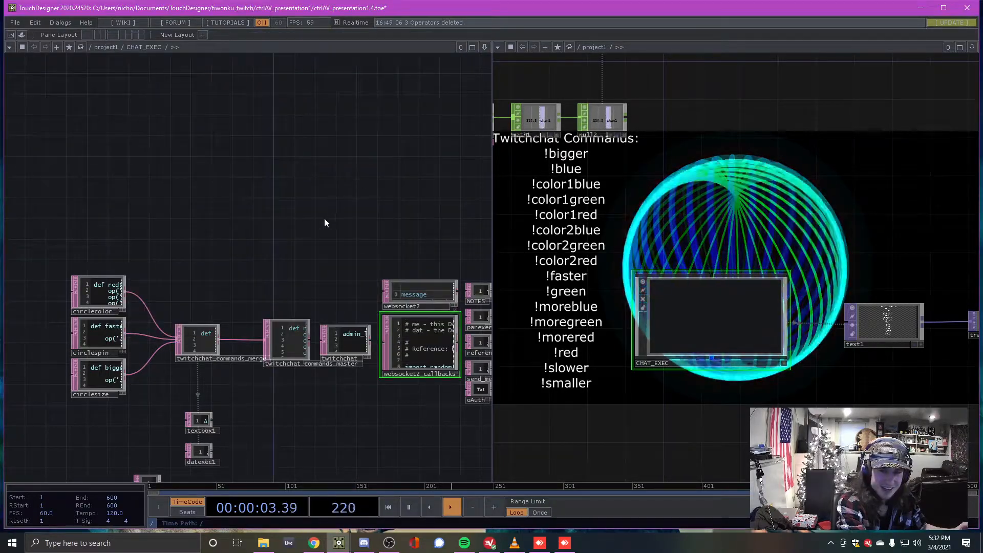
Reframe both the chat scripts and render networks by panning and zooming
{"action": "left_click_drag", "start_coordinate": [324, 218], "coordinate": [287, 193]}
{"action": "left_click_drag", "start_coordinate": [324, 227], "coordinate": [290, 217]}
{"action": "left_click_drag", "start_coordinate": [723, 260], "coordinate": [617, 323]}
{"action": "scroll", "coordinate": [686, 263], "scroll_direction": "down", "scroll_amount": 3}
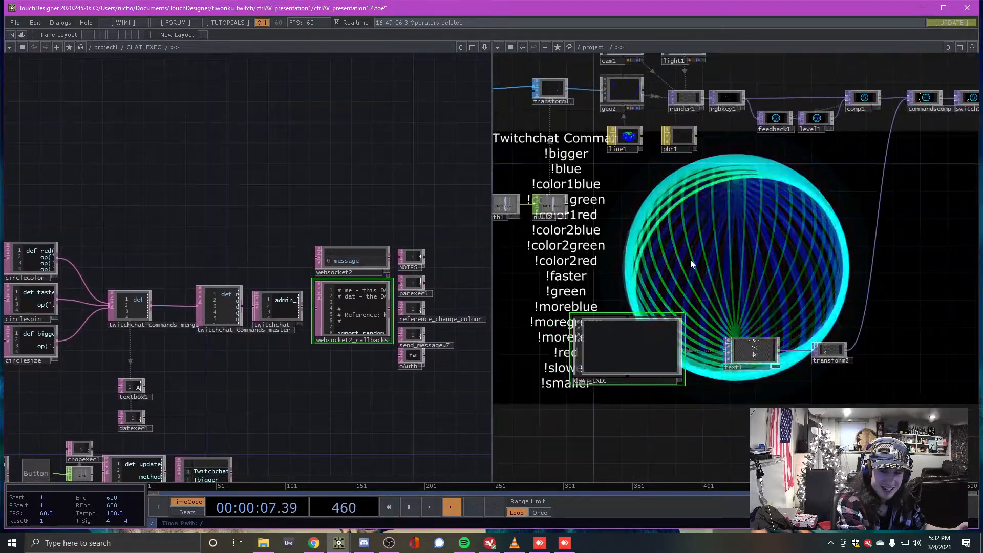
{"action": "scroll", "coordinate": [668, 255], "scroll_direction": "up", "scroll_amount": 2}
{"action": "scroll", "coordinate": [641, 254], "scroll_direction": "up", "scroll_amount": 3}
{"action": "scroll", "coordinate": [673, 234], "scroll_direction": "down", "scroll_amount": 3}
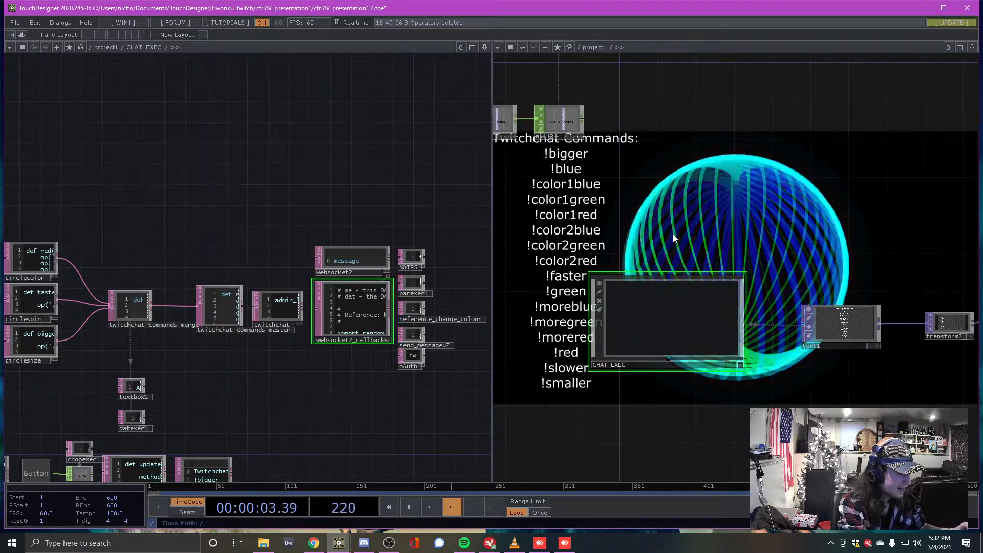
{"action": "scroll", "coordinate": [673, 236], "scroll_direction": "up", "scroll_amount": 2}
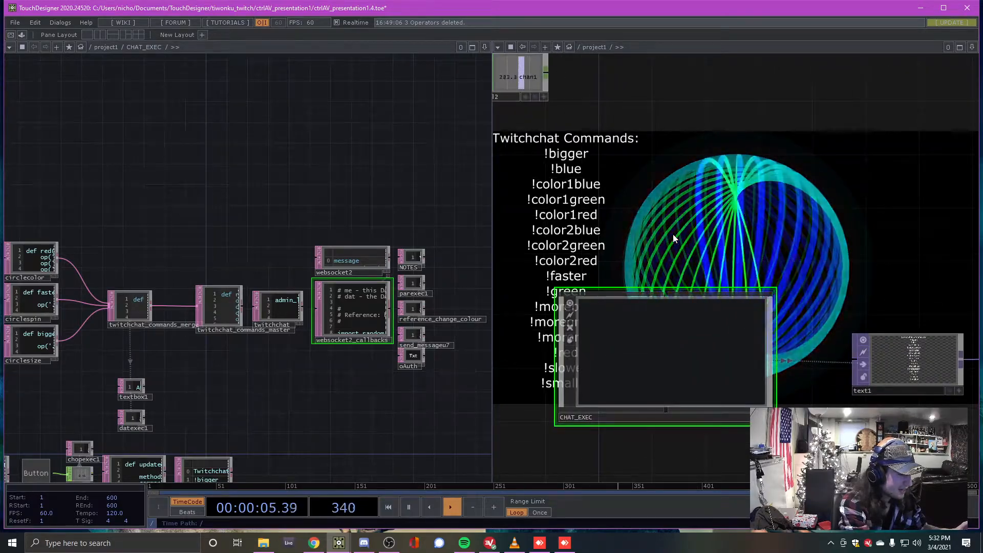
Move to empty space beside websocket2_callbacks and reopen the OP Create Dialog there
{"action": "left_click_drag", "start_coordinate": [307, 207], "coordinate": [299, 176]}
{"action": "scroll", "coordinate": [279, 271], "scroll_direction": "up", "scroll_amount": 3}
{"action": "middle_click_drag", "start_coordinate": [298, 176], "coordinate": [240, 177]}
{"action": "middle_click_drag", "start_coordinate": [305, 237], "coordinate": [309, 213]}
{"action": "left_click_drag", "start_coordinate": [361, 240], "coordinate": [205, 199]}
{"action": "middle_click_drag", "start_coordinate": [205, 199], "coordinate": [202, 207]}
{"action": "left_click_drag", "start_coordinate": [260, 166], "coordinate": [332, 188]}
{"action": "middle_click_drag", "start_coordinate": [332, 189], "coordinate": [329, 199]}
{"action": "left_click_drag", "start_coordinate": [221, 182], "coordinate": [198, 184]}
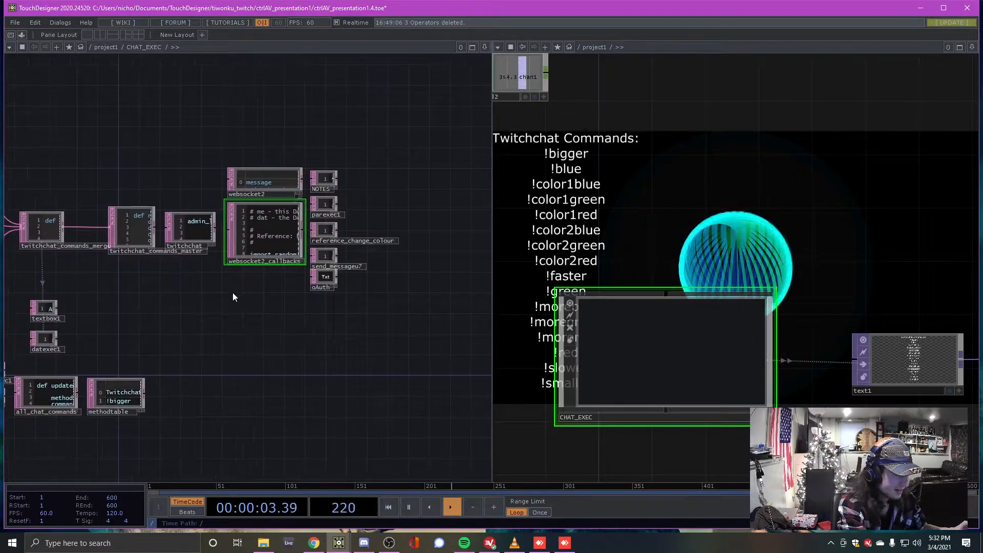
{"action": "key", "text": "Tab"}
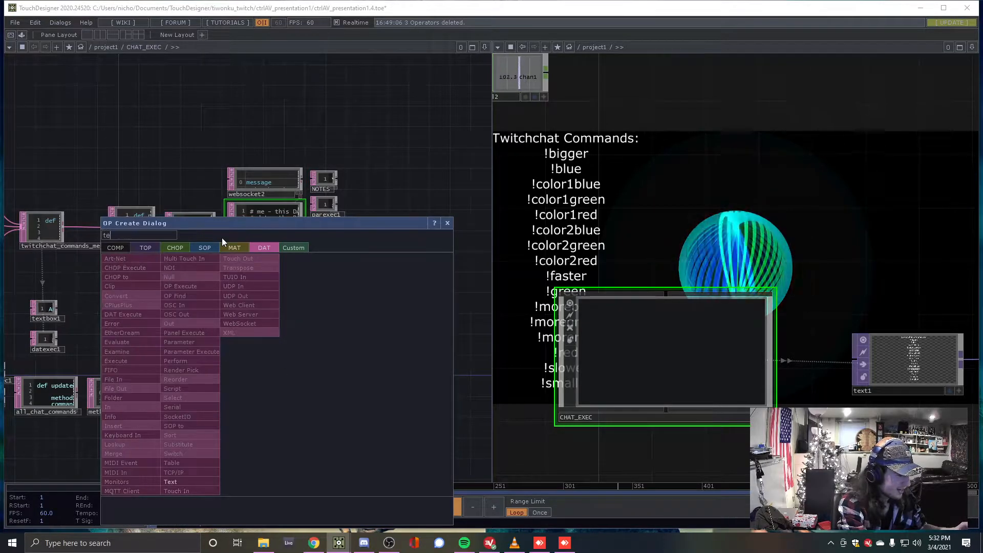
Place a new Text DAT named text1 and move it into position in CHAT_EXEC
{"action": "key", "text": "Escape"}
{"action": "scroll", "coordinate": [367, 361], "scroll_direction": "up", "scroll_amount": 5}
{"action": "left_click_drag", "start_coordinate": [173, 292], "coordinate": [420, 344]}
{"action": "scroll", "coordinate": [379, 320], "scroll_direction": "up", "scroll_amount": 2}
{"action": "right_click", "coordinate": [337, 288]}
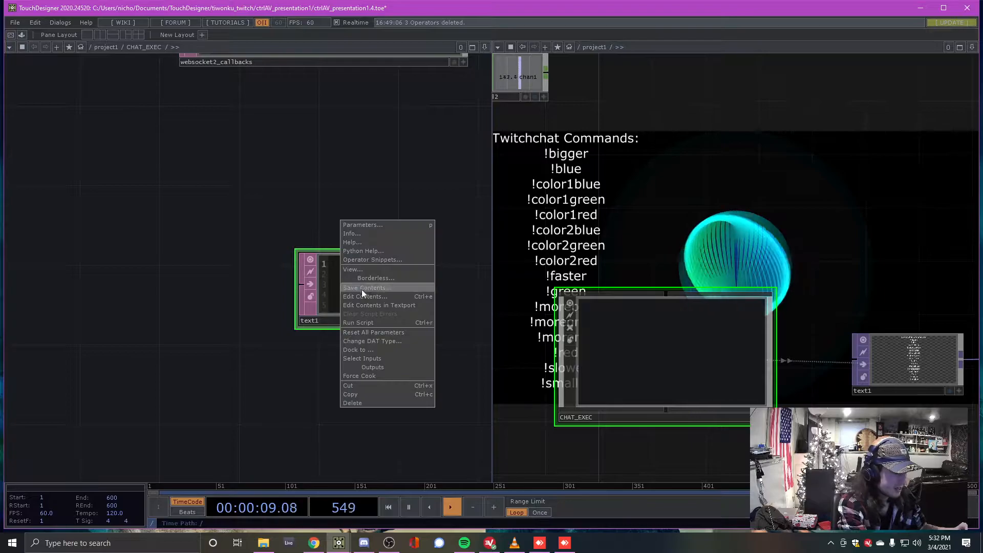
{"action": "left_click", "coordinate": [229, 269]}
{"action": "left_click_drag", "start_coordinate": [371, 197], "coordinate": [339, 233]}
{"action": "left_click_drag", "start_coordinate": [340, 306], "coordinate": [198, 228]}
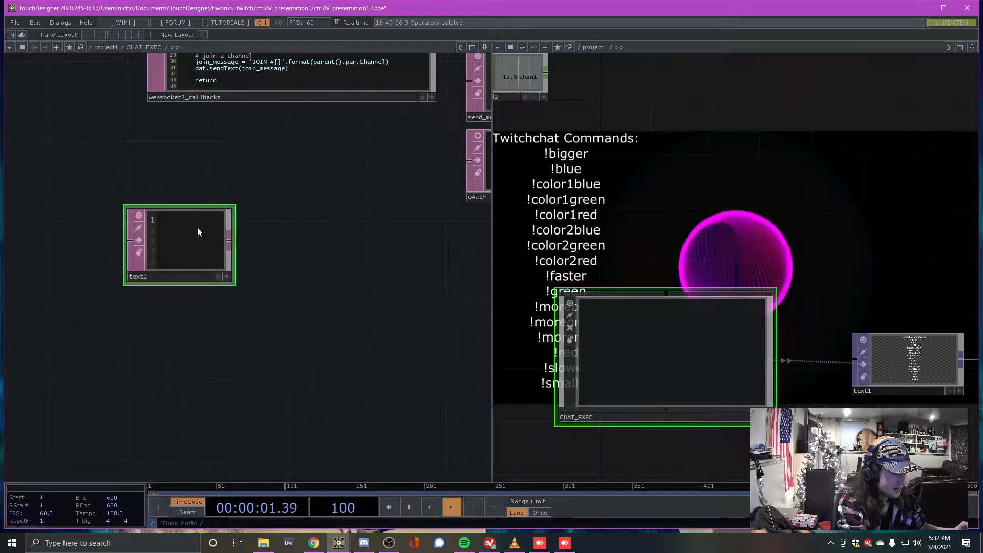
Open text1's contents for editing in the Textport and raise that window
{"action": "right_click", "coordinate": [191, 255]}
{"action": "left_click", "coordinate": [228, 274]}
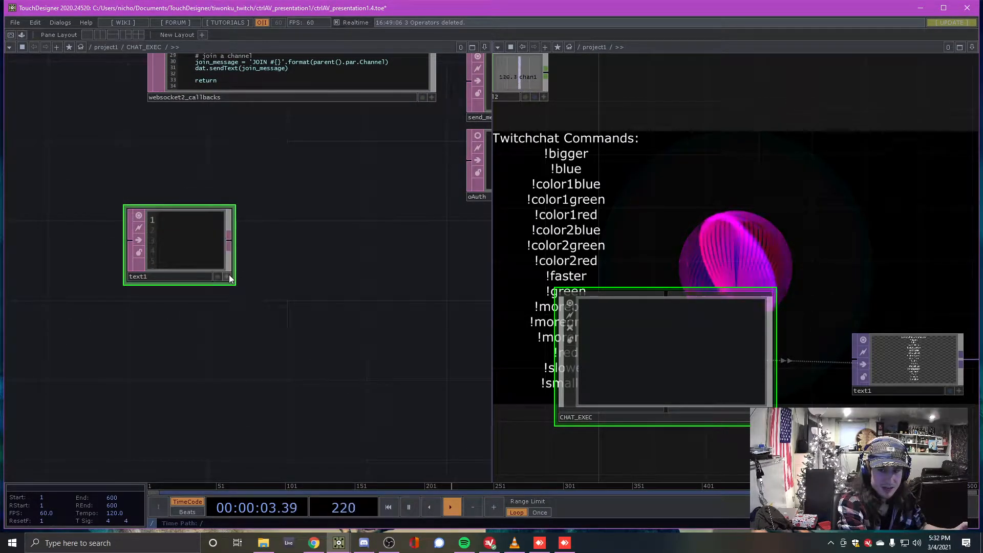
{"action": "mouse_move", "coordinate": [339, 543]}
{"action": "left_click", "coordinate": [338, 491]}
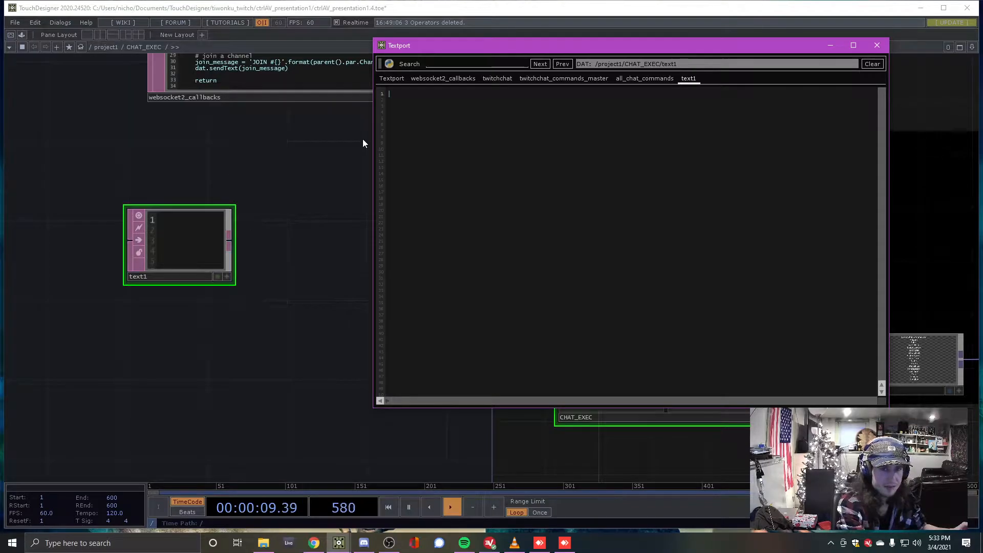
Scroll through the websocket2_callbacks script in the Textport
{"action": "left_click_drag", "start_coordinate": [535, 47], "coordinate": [300, 78]}
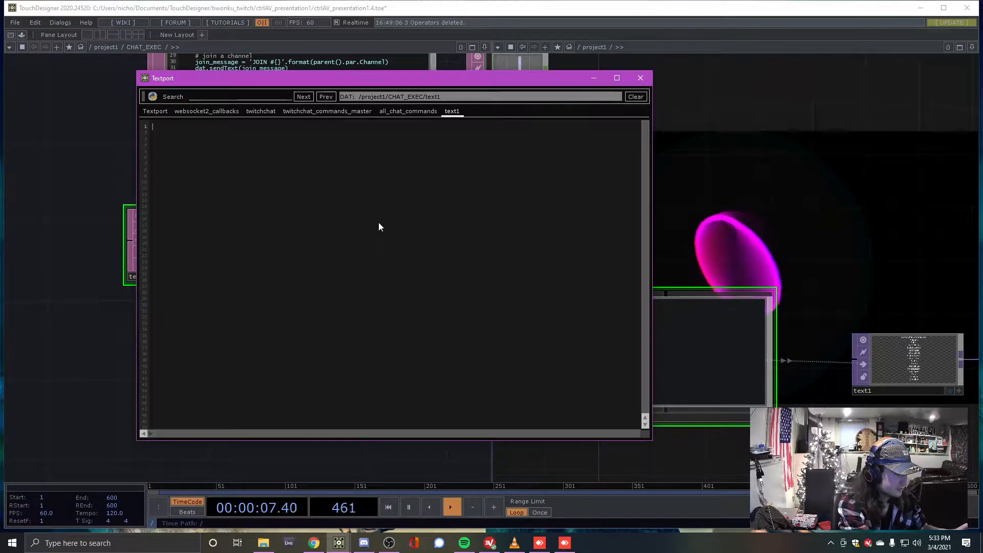
{"action": "left_click", "coordinate": [228, 112]}
{"action": "scroll", "coordinate": [426, 246], "scroll_direction": "down", "scroll_amount": 14}
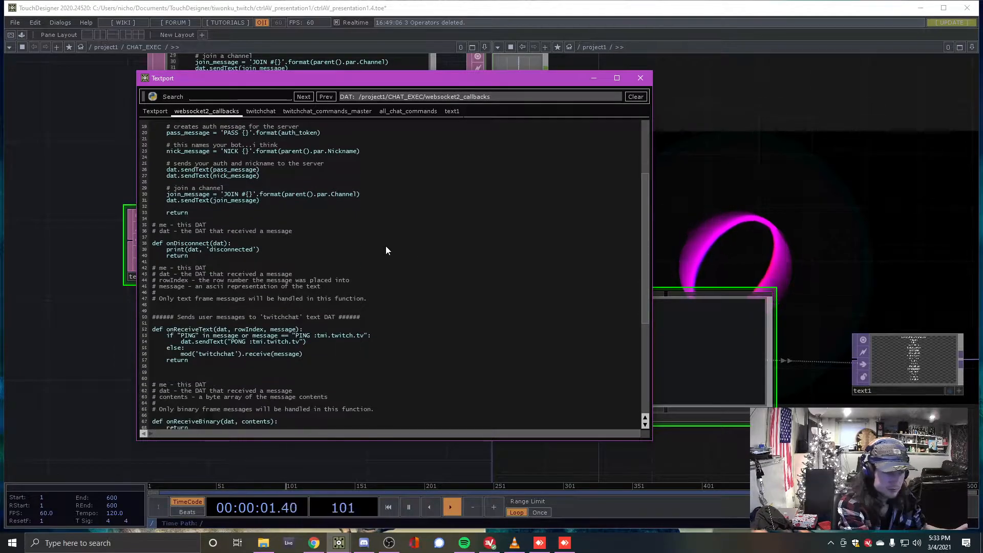
{"action": "scroll", "coordinate": [370, 257], "scroll_direction": "down", "scroll_amount": 2}
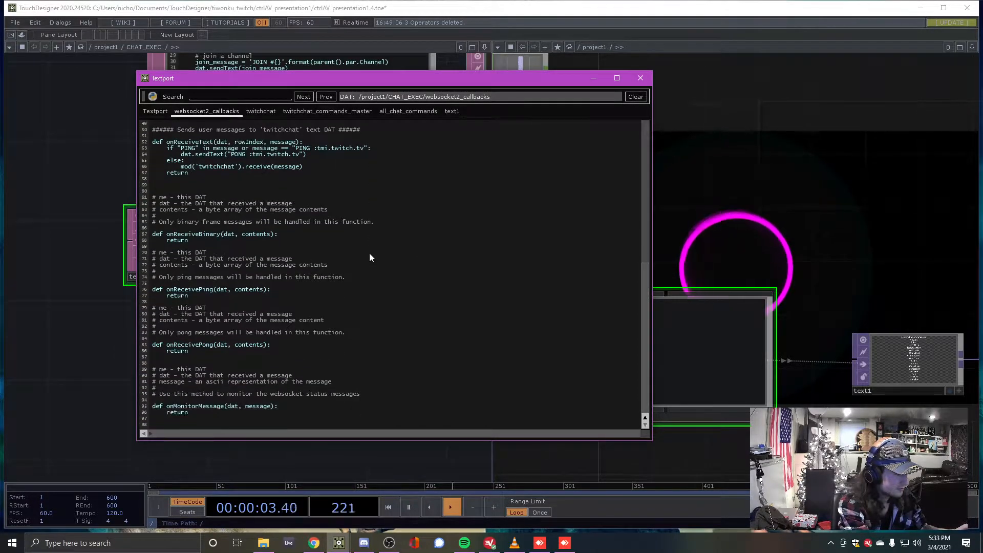
{"action": "scroll", "coordinate": [369, 256], "scroll_direction": "up", "scroll_amount": 7}
{"action": "scroll", "coordinate": [381, 225], "scroll_direction": "up", "scroll_amount": 4}
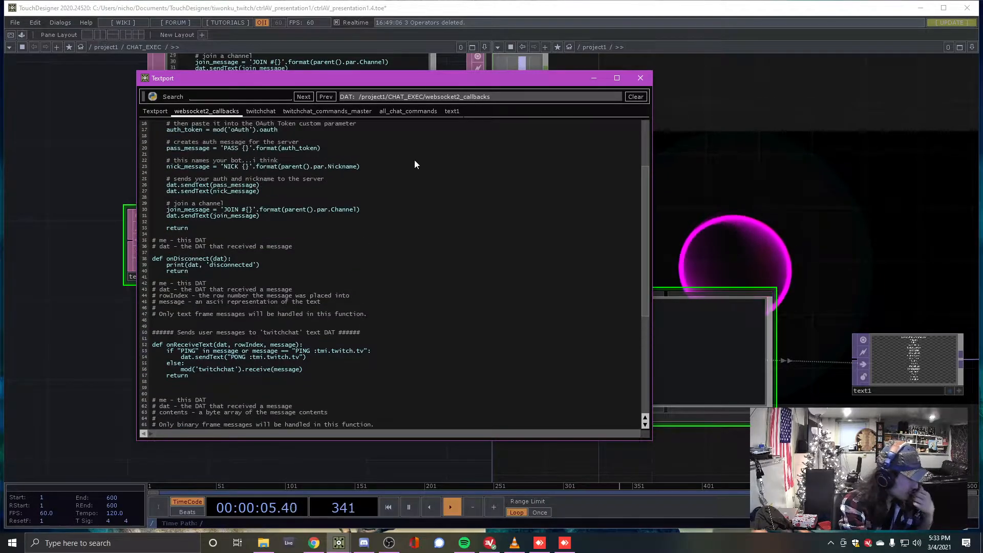
Minimize the Textport and reframe the CHAT_EXEC network around websocket2_callbacks' onConnect script
{"action": "left_click_drag", "start_coordinate": [294, 80], "coordinate": [287, 113]}
{"action": "left_click", "coordinate": [591, 107]}
{"action": "left_click_drag", "start_coordinate": [329, 233], "coordinate": [330, 343]}
{"action": "scroll", "coordinate": [389, 304], "scroll_direction": "down", "scroll_amount": 5}
{"action": "scroll", "coordinate": [373, 363], "scroll_direction": "down", "scroll_amount": 3}
{"action": "scroll", "coordinate": [365, 344], "scroll_direction": "up", "scroll_amount": 6}
Open websocket2_callbacks for editing and restore the Textport from the taskbar
{"action": "left_click", "coordinate": [312, 269]}
{"action": "scroll", "coordinate": [332, 353], "scroll_direction": "up", "scroll_amount": 5}
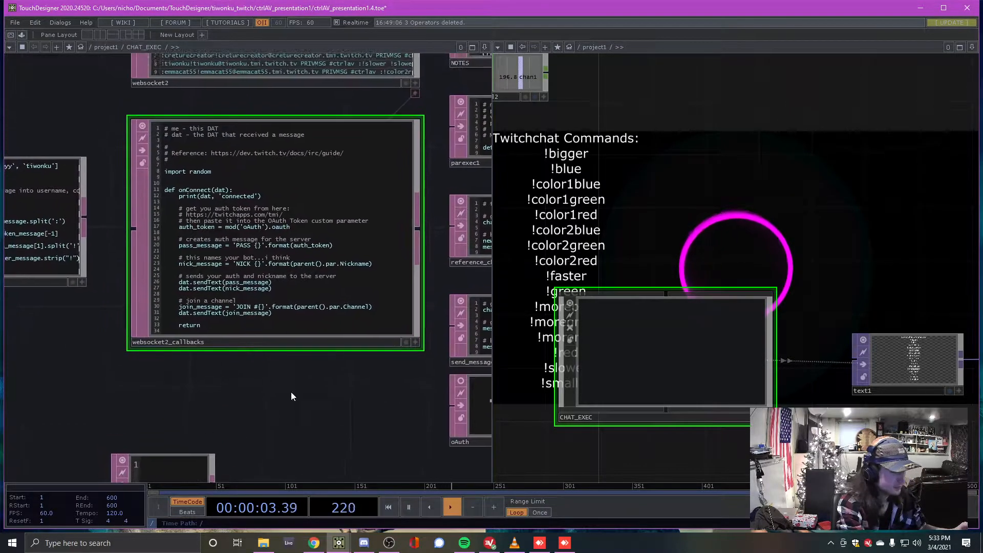
{"action": "left_click_drag", "start_coordinate": [291, 393], "coordinate": [295, 412]}
{"action": "right_click", "coordinate": [268, 228]}
{"action": "left_click", "coordinate": [308, 246]}
{"action": "left_click", "coordinate": [340, 544]}
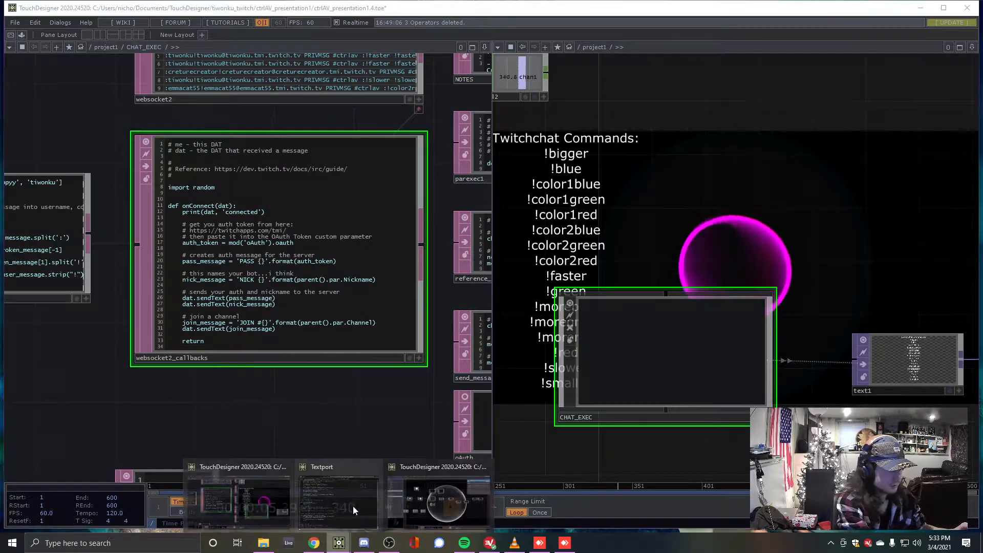
{"action": "left_click", "coordinate": [428, 487]}
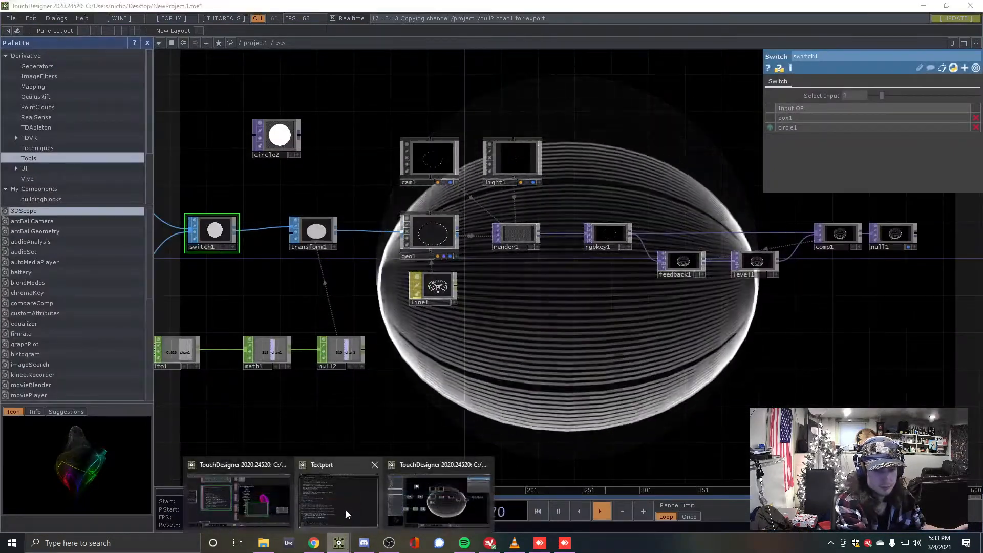
{"action": "left_click", "coordinate": [346, 509]}
Highlight onReceiveText's else branch forwarding messages to twitchchat, then bring twitchchat into view
{"action": "scroll", "coordinate": [243, 241], "scroll_direction": "up", "scroll_amount": 10}
{"action": "scroll", "coordinate": [251, 277], "scroll_direction": "down", "scroll_amount": 8}
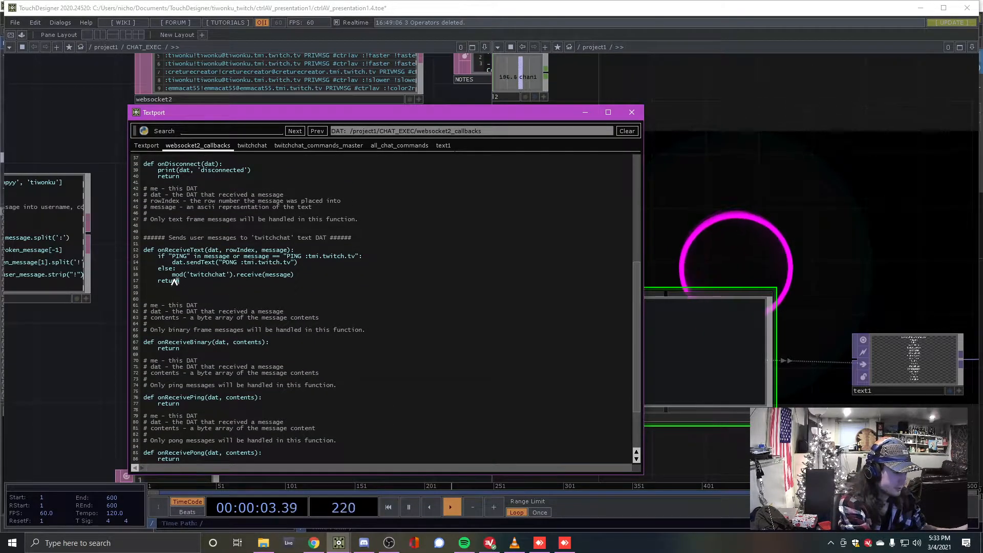
{"action": "left_click_drag", "start_coordinate": [195, 282], "coordinate": [148, 258]}
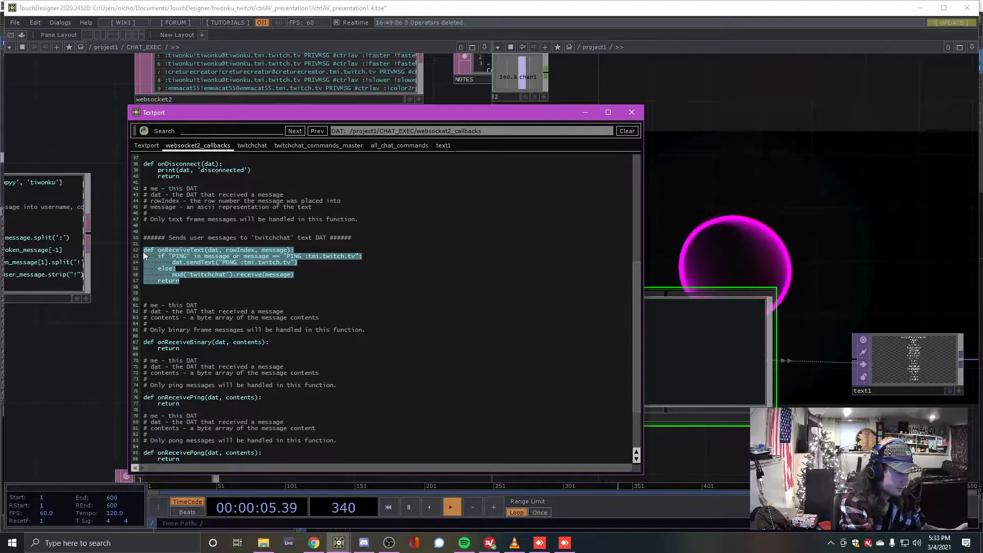
{"action": "left_click", "coordinate": [196, 279]}
{"action": "scroll", "coordinate": [183, 272], "scroll_direction": "down", "scroll_amount": 1}
{"action": "scroll", "coordinate": [183, 273], "scroll_direction": "up", "scroll_amount": 1}
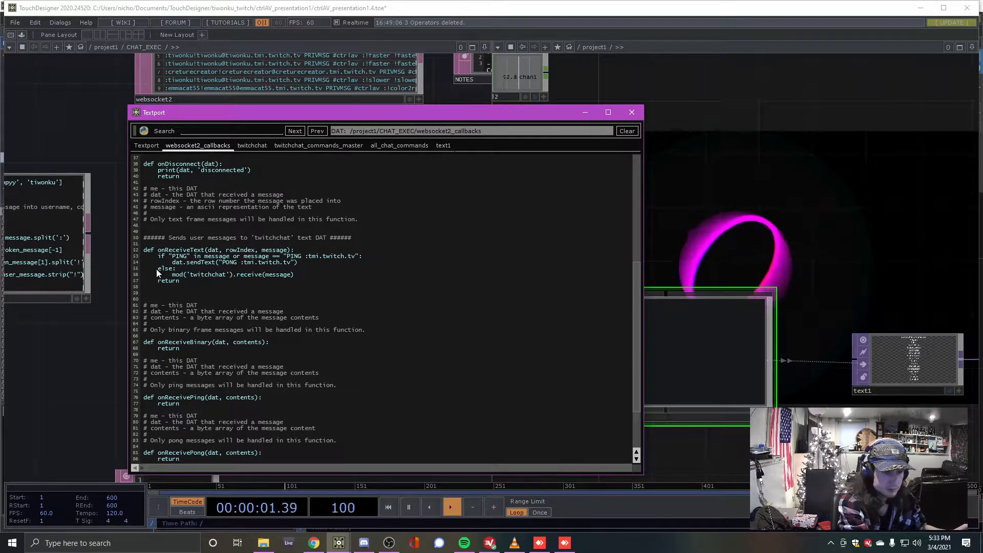
{"action": "left_click_drag", "start_coordinate": [156, 269], "coordinate": [288, 276]}
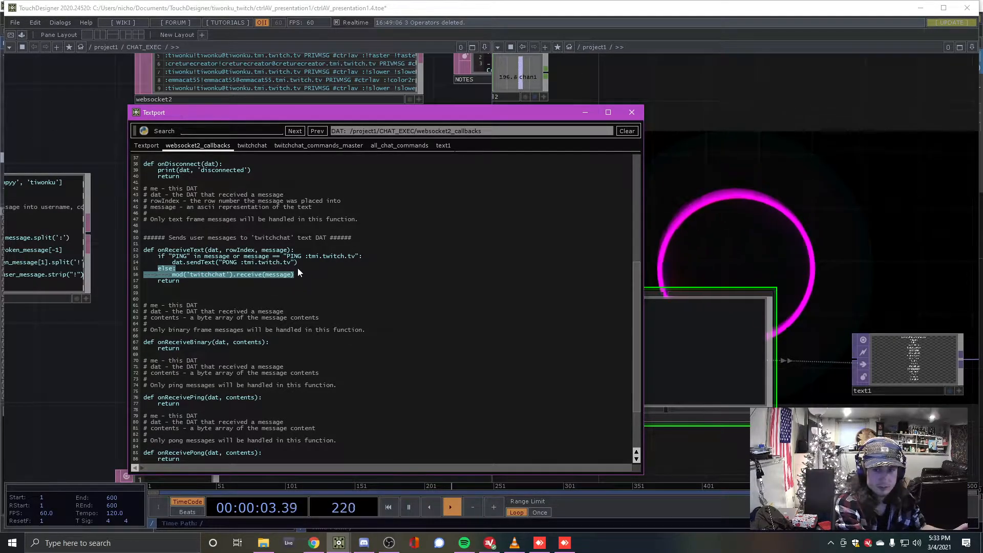
{"action": "left_click_drag", "start_coordinate": [121, 346], "coordinate": [291, 339]}
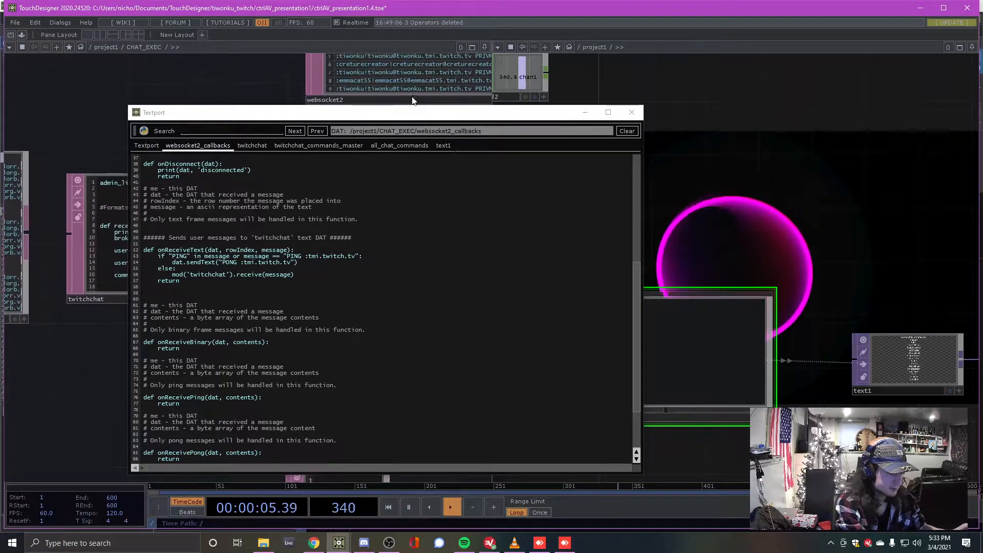
{"action": "left_click_drag", "start_coordinate": [265, 112], "coordinate": [537, 75]}
{"action": "left_click_drag", "start_coordinate": [179, 359], "coordinate": [295, 367]}
Show the twitchchat script and highlight its receive parsing and the '!' in split('!')
{"action": "left_click", "coordinate": [289, 230]}
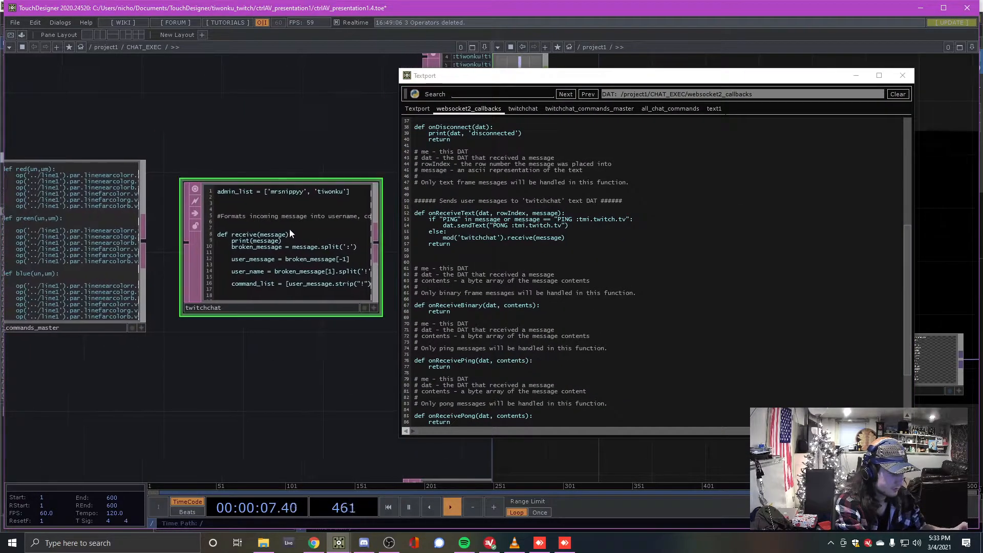
{"action": "left_click", "coordinate": [525, 109]}
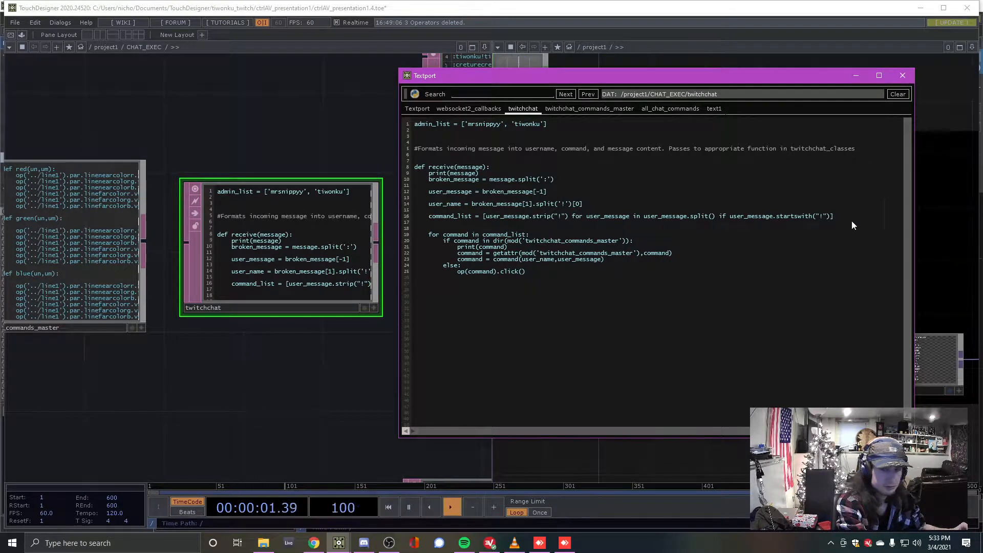
{"action": "left_click_drag", "start_coordinate": [842, 221], "coordinate": [406, 163]}
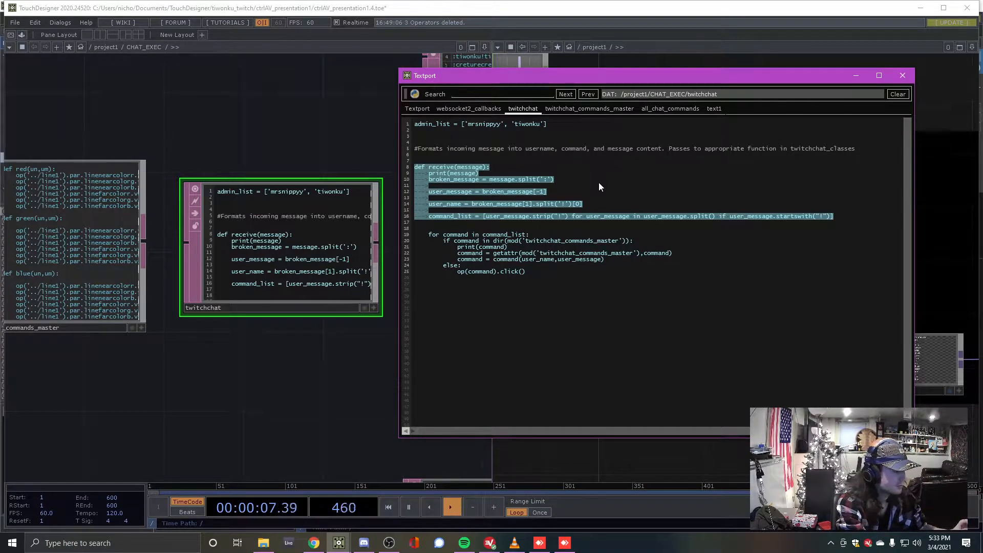
{"action": "left_click", "coordinate": [564, 205]}
{"action": "double_click", "coordinate": [564, 204]}
{"action": "left_click_drag", "start_coordinate": [566, 206], "coordinate": [559, 205]}
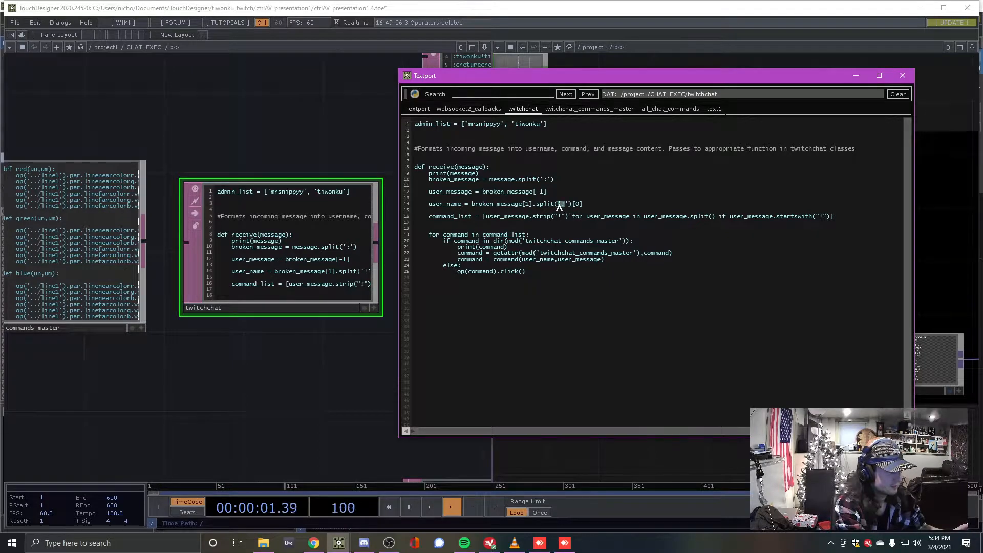
Reposition and narrow the Textport, re-highlighting lines 12-16 and the '!' on line 14
{"action": "left_click_drag", "start_coordinate": [570, 75], "coordinate": [213, 77]}
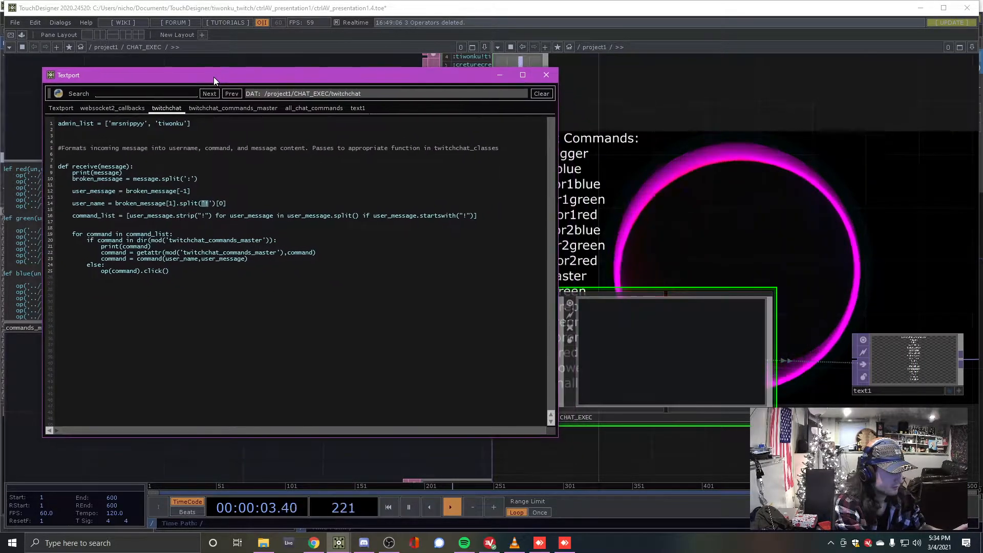
{"action": "left_click_drag", "start_coordinate": [628, 185], "coordinate": [748, 187]}
{"action": "left_click_drag", "start_coordinate": [457, 78], "coordinate": [381, 68]}
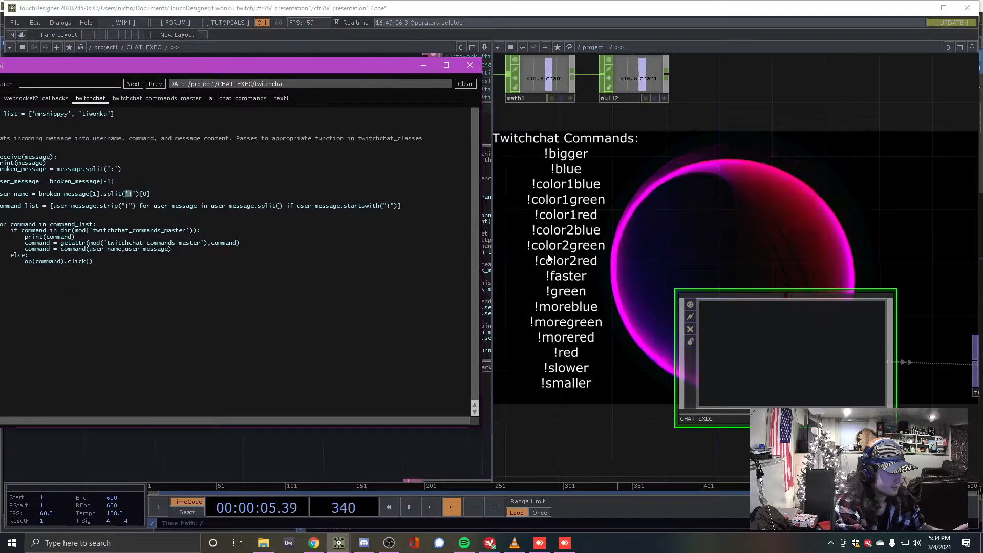
{"action": "left_click_drag", "start_coordinate": [272, 71], "coordinate": [323, 60]}
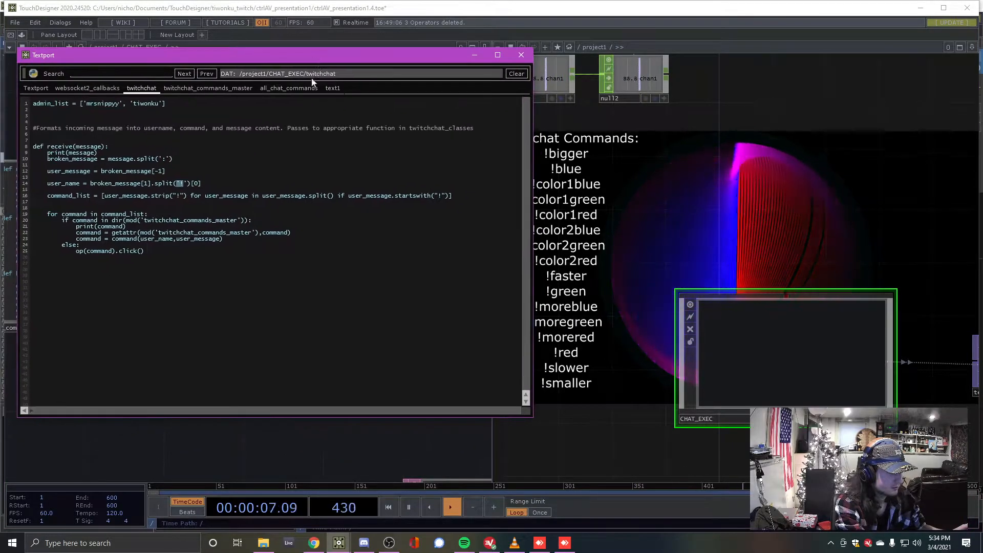
{"action": "left_click", "coordinate": [197, 191]}
{"action": "left_click_drag", "start_coordinate": [201, 196], "coordinate": [180, 185]}
{"action": "left_click", "coordinate": [205, 191]}
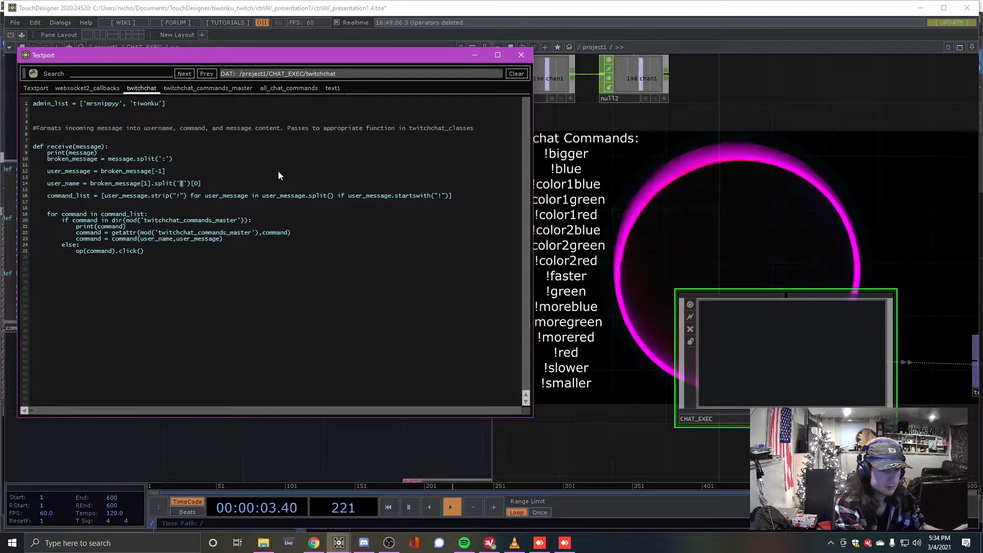
{"action": "left_click_drag", "start_coordinate": [533, 138], "coordinate": [477, 141]}
{"action": "left_click_drag", "start_coordinate": [274, 60], "coordinate": [272, 50]}
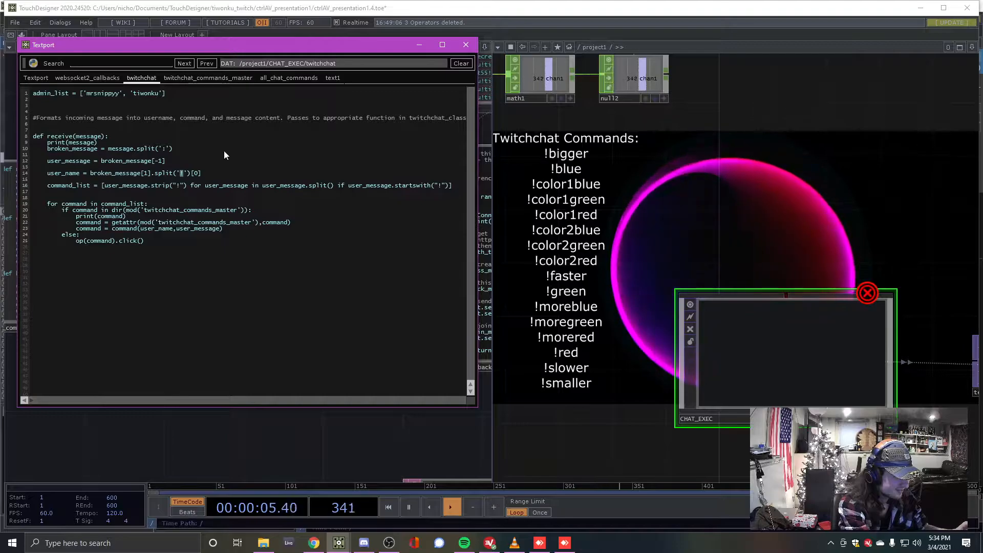
{"action": "left_click_drag", "start_coordinate": [199, 46], "coordinate": [218, 449]}
{"action": "left_click", "coordinate": [246, 108]}
{"action": "left_click_drag", "start_coordinate": [246, 108], "coordinate": [323, 108]}
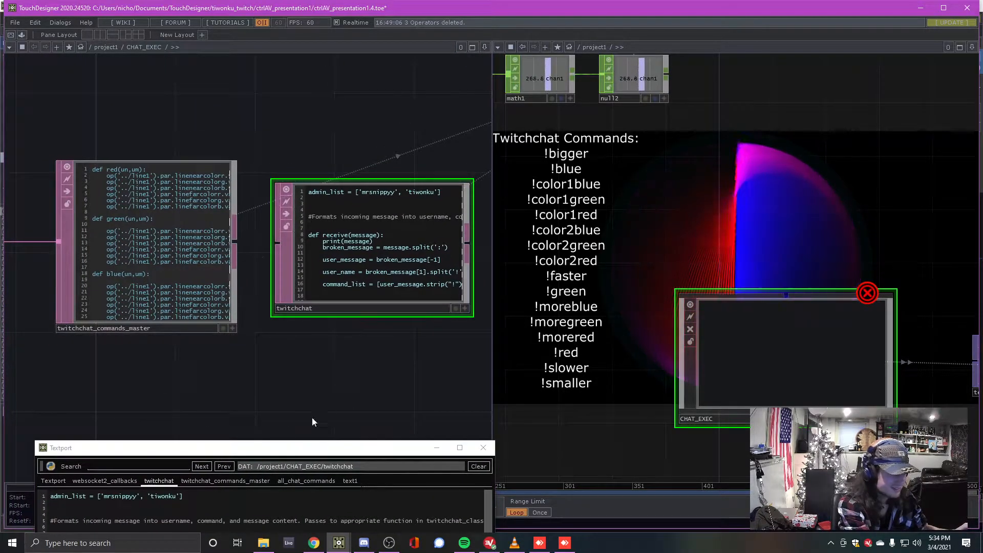
{"action": "left_click_drag", "start_coordinate": [285, 450], "coordinate": [269, 66]}
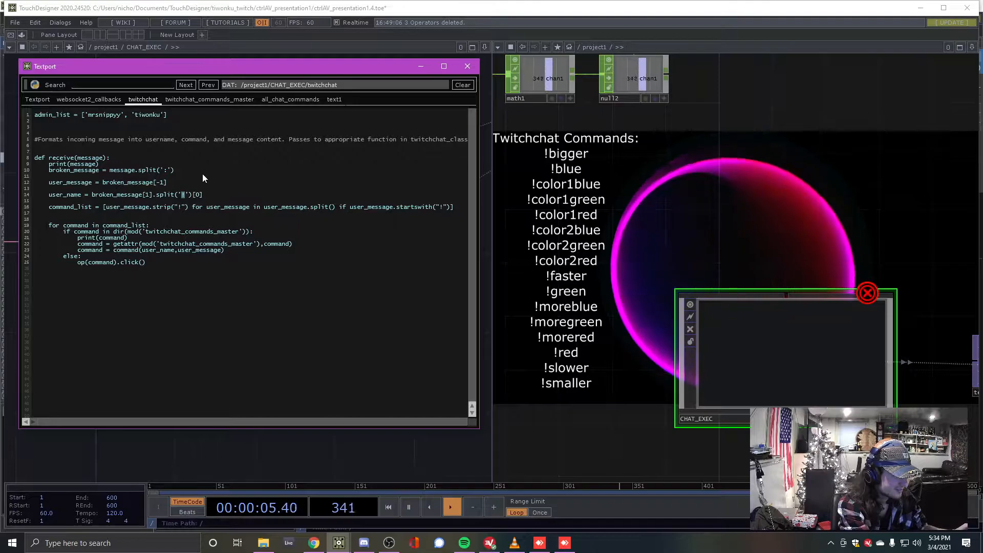
{"action": "left_click_drag", "start_coordinate": [179, 68], "coordinate": [186, 378]}
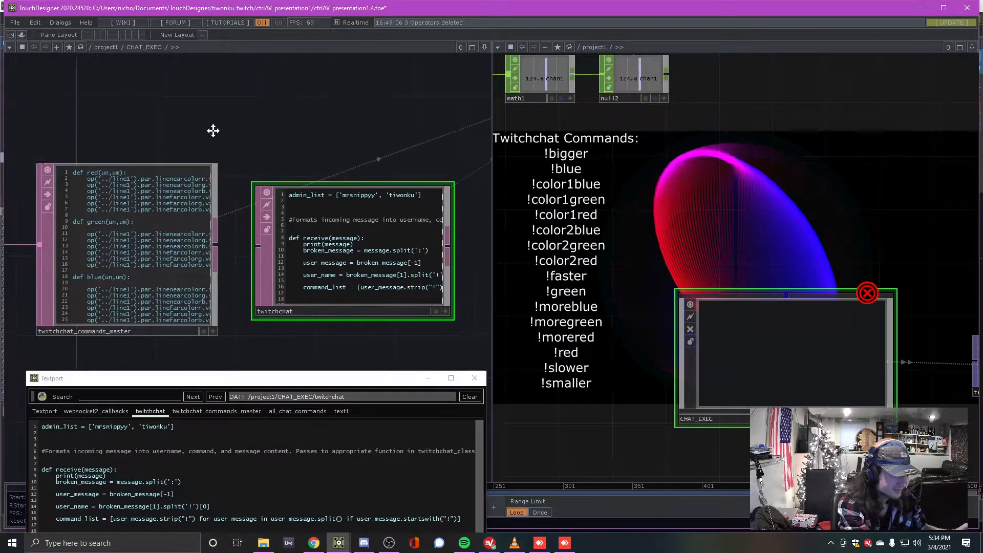
{"action": "scroll", "coordinate": [264, 149], "scroll_direction": "up", "scroll_amount": 3}
{"action": "left_click_drag", "start_coordinate": [174, 130], "coordinate": [278, 111]}
{"action": "left_click", "coordinate": [336, 220]}
{"action": "left_click", "coordinate": [235, 248]}
{"action": "left_click_drag", "start_coordinate": [185, 379], "coordinate": [164, 122]}
{"action": "left_click_drag", "start_coordinate": [34, 216], "coordinate": [194, 278]}
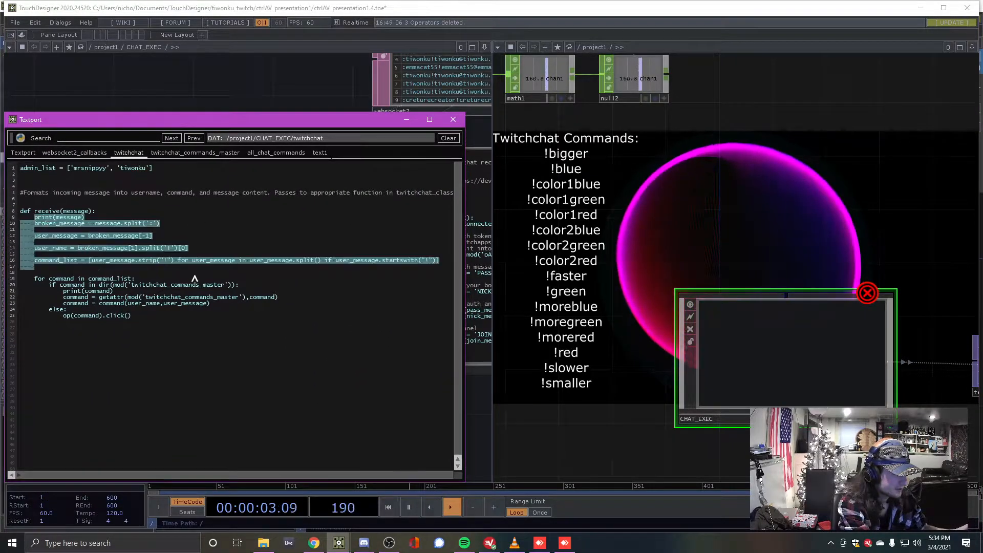
{"action": "left_click", "coordinate": [281, 262]}
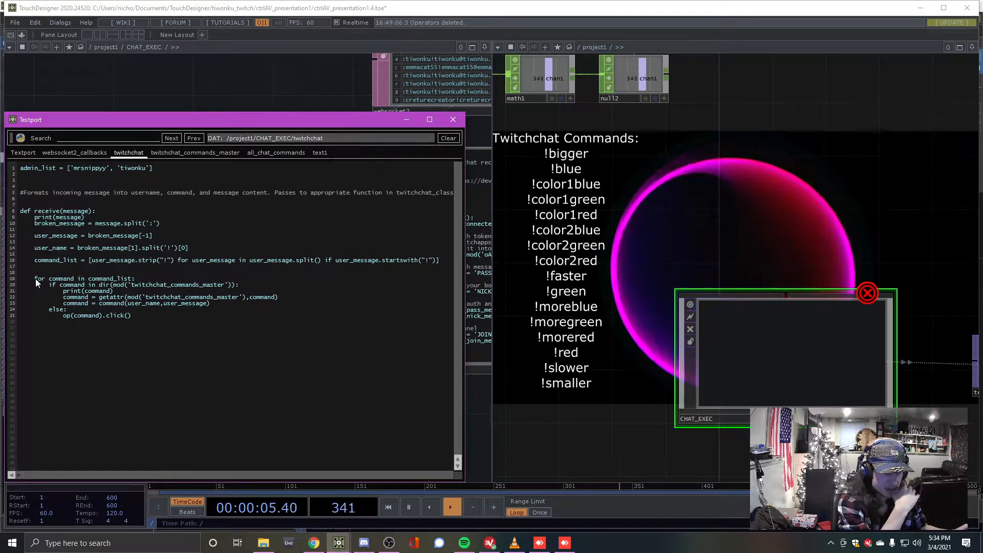
{"action": "left_click_drag", "start_coordinate": [35, 279], "coordinate": [259, 320]}
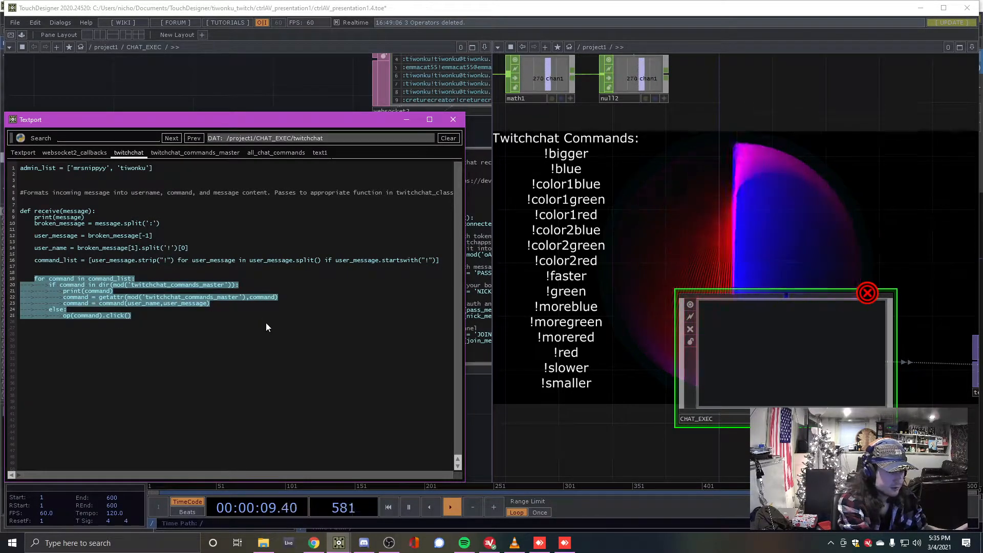
{"action": "left_click_drag", "start_coordinate": [268, 124], "coordinate": [380, 121]}
{"action": "scroll", "coordinate": [314, 150], "scroll_direction": "down", "scroll_amount": 4}
{"action": "scroll", "coordinate": [314, 150], "scroll_direction": "down", "scroll_amount": 2}
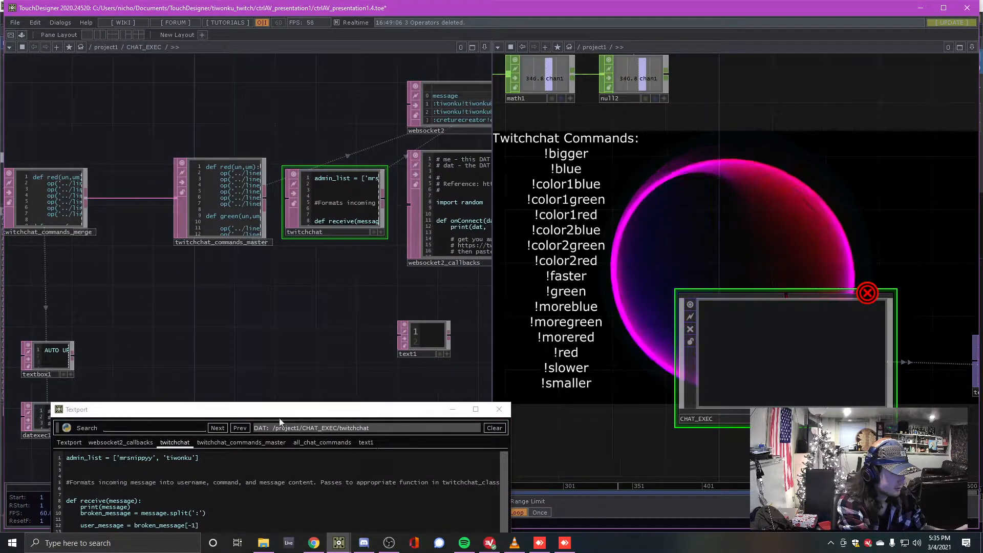
Move the code window aside and inspect the twitchchat_commands_master script
{"action": "left_click_drag", "start_coordinate": [272, 412], "coordinate": [290, 260]}
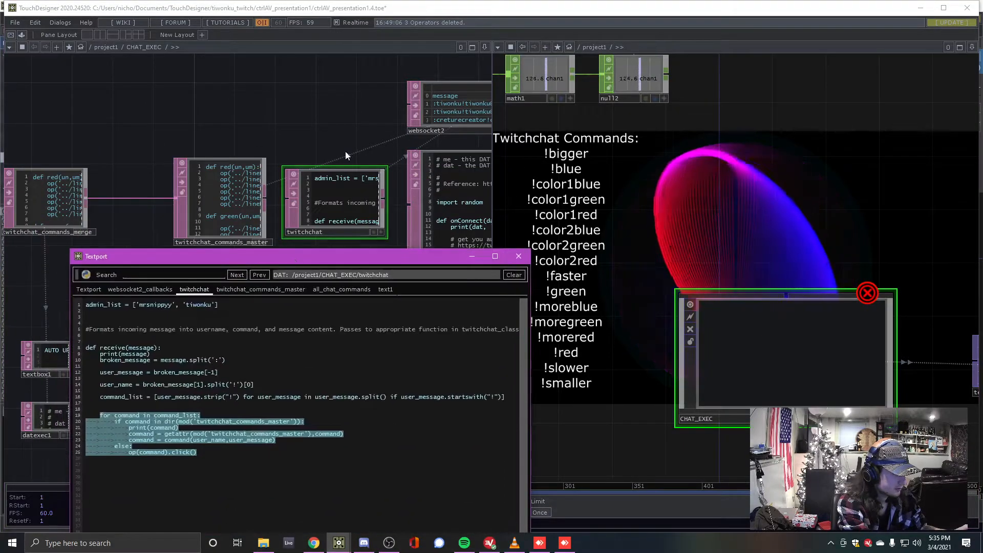
{"action": "left_click", "coordinate": [238, 385]}
{"action": "left_click_drag", "start_coordinate": [336, 256], "coordinate": [288, 449]}
{"action": "scroll", "coordinate": [302, 343], "scroll_direction": "up", "scroll_amount": 3}
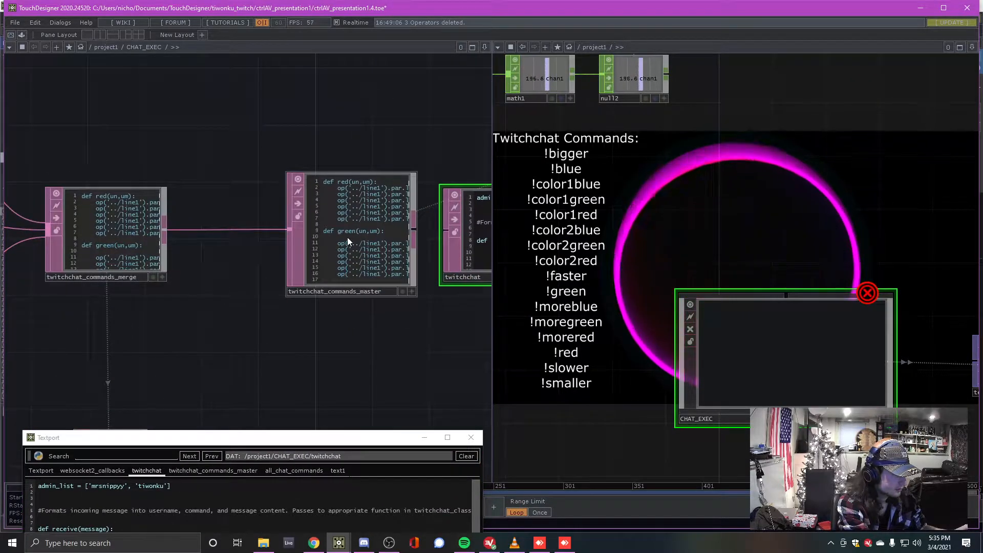
{"action": "left_click", "coordinate": [343, 222]}
{"action": "scroll", "coordinate": [335, 287], "scroll_direction": "up", "scroll_amount": 5}
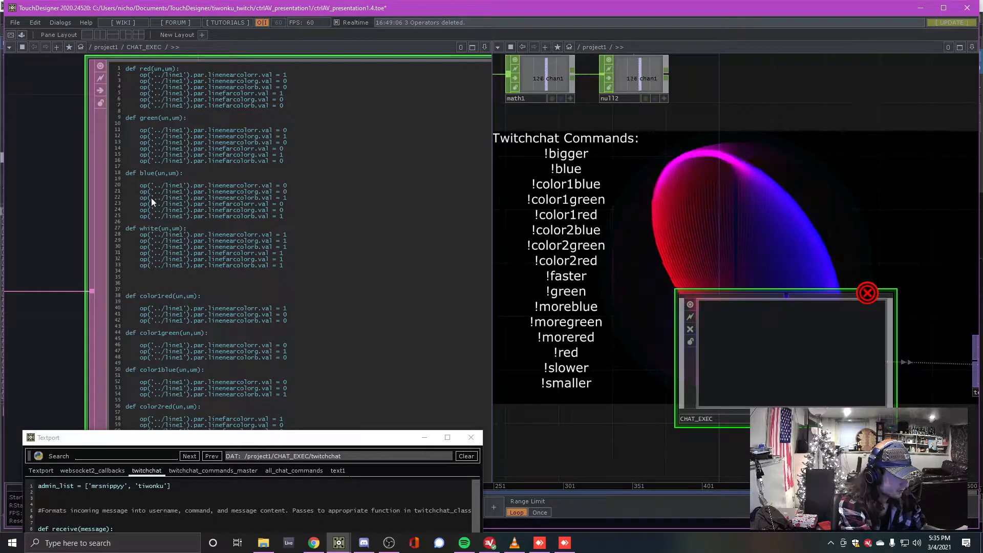
{"action": "scroll", "coordinate": [165, 292], "scroll_direction": "down", "scroll_amount": 6}
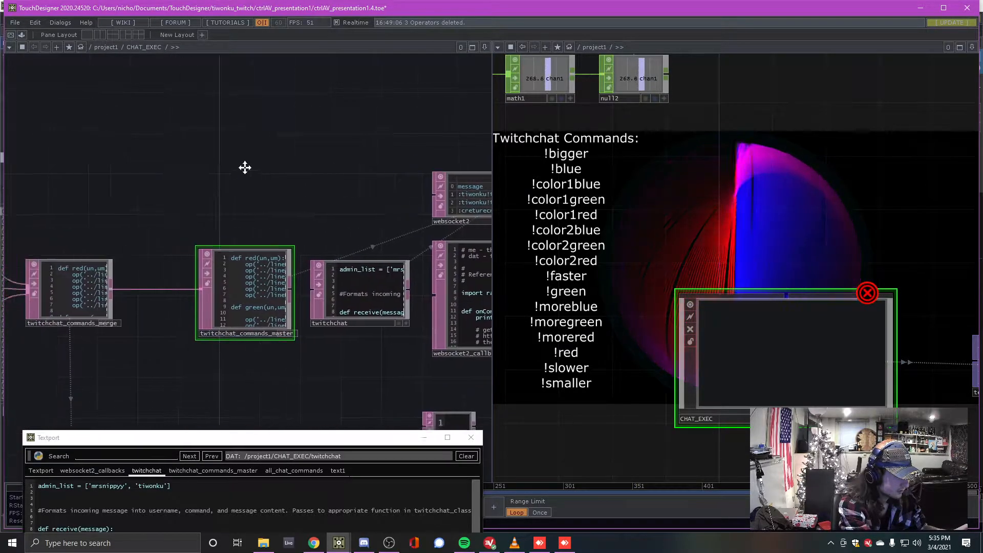
Inspect the circlecolor, circlespin and circlesize scripts feeding twitchchat_commands_merge
{"action": "left_click_drag", "start_coordinate": [185, 175], "coordinate": [308, 170]}
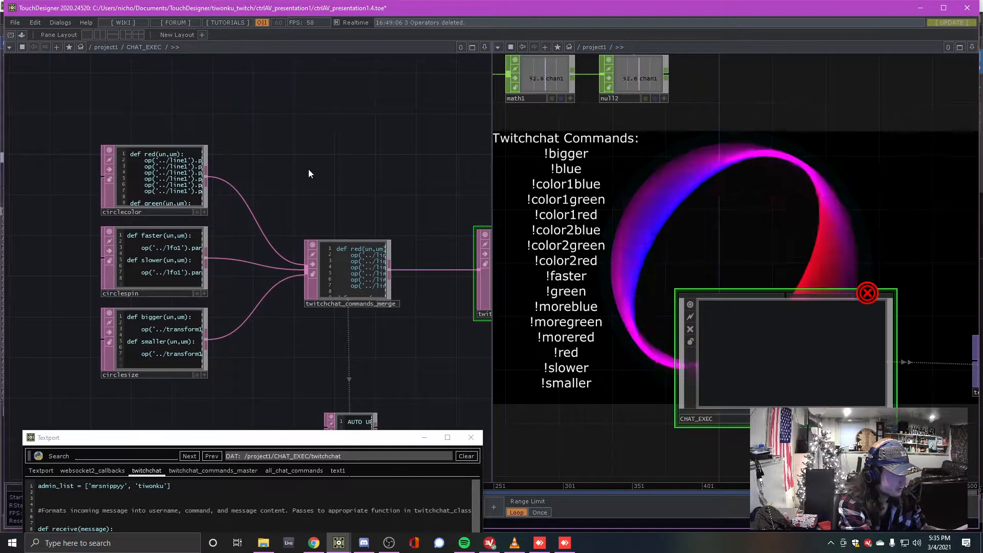
{"action": "left_click", "coordinate": [166, 184]}
{"action": "left_click", "coordinate": [173, 271]}
{"action": "left_click", "coordinate": [168, 364]}
{"action": "left_click", "coordinate": [154, 160]}
{"action": "left_click", "coordinate": [156, 279]}
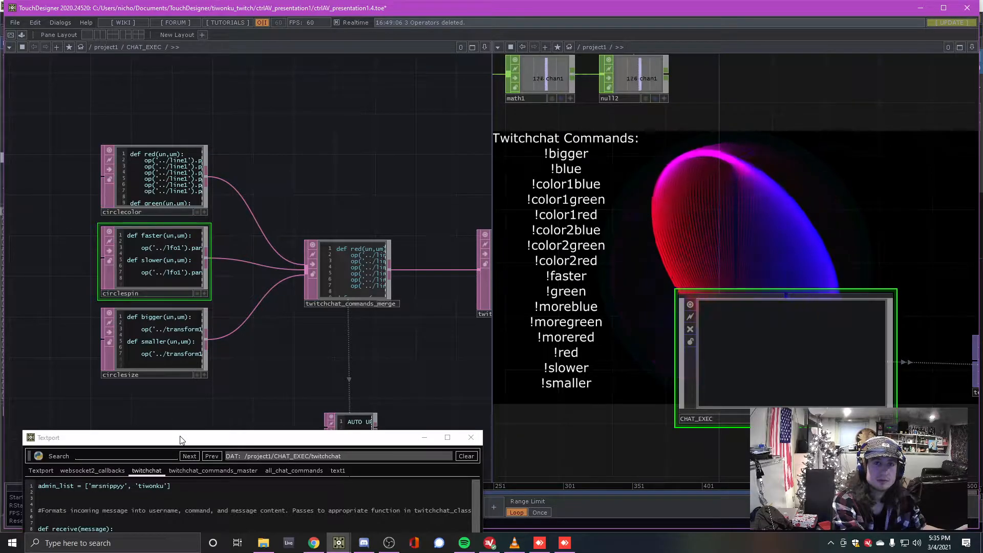
{"action": "scroll", "coordinate": [92, 276], "scroll_direction": "up", "scroll_amount": 2}
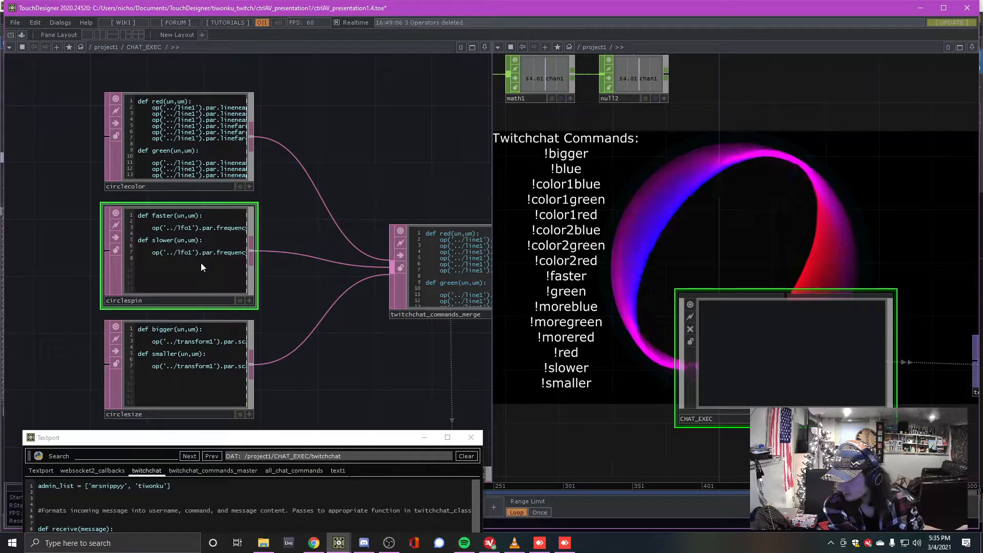
{"action": "scroll", "coordinate": [184, 221], "scroll_direction": "down", "scroll_amount": 2}
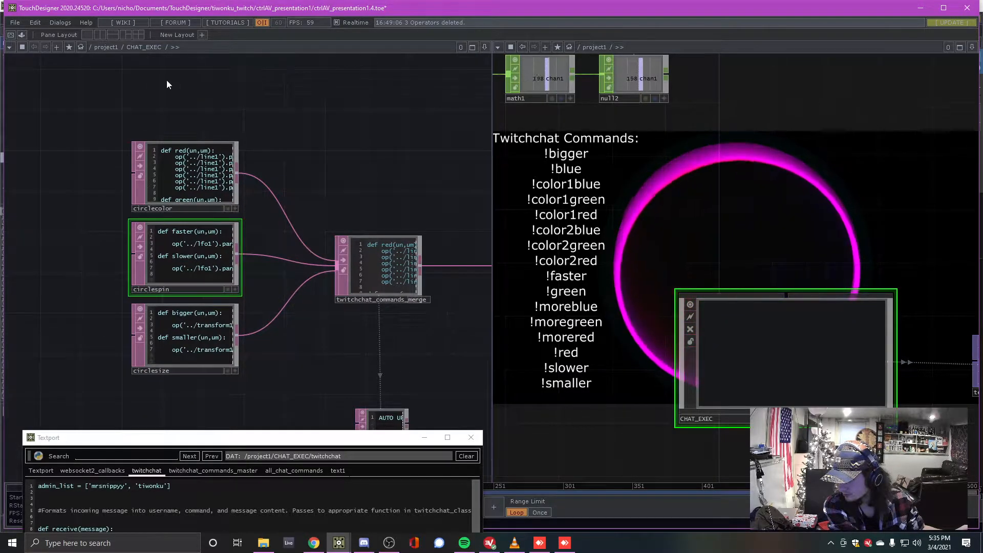
{"action": "key", "text": "Tab"}
{"action": "type", "text": "f"}
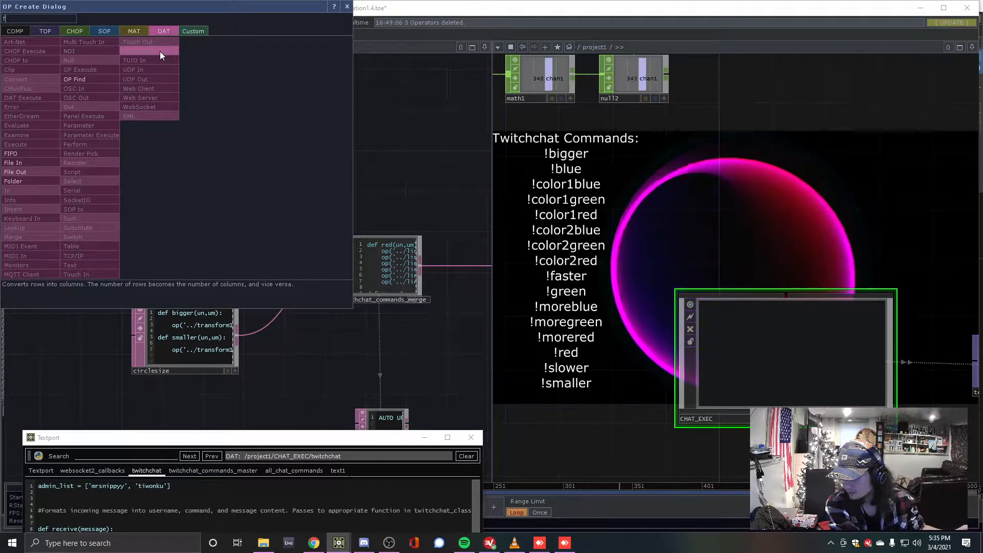
{"action": "left_click", "coordinate": [20, 162]}
{"action": "left_click", "coordinate": [173, 79]}
{"action": "scroll", "coordinate": [230, 146], "scroll_direction": "up", "scroll_amount": 4}
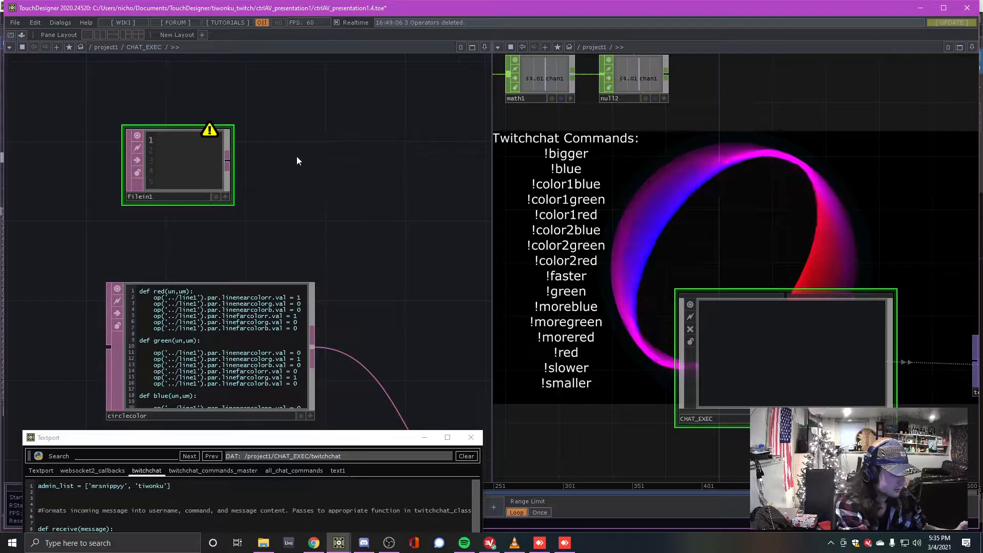
{"action": "key", "text": "Delete"}
{"action": "left_click_drag", "start_coordinate": [299, 124], "coordinate": [296, 56]}
{"action": "scroll", "coordinate": [327, 112], "scroll_direction": "down", "scroll_amount": 4}
{"action": "left_click_drag", "start_coordinate": [360, 173], "coordinate": [277, 149]}
{"action": "scroll", "coordinate": [327, 146], "scroll_direction": "up", "scroll_amount": 2}
{"action": "left_click_drag", "start_coordinate": [320, 136], "coordinate": [352, 104]}
{"action": "left_click_drag", "start_coordinate": [323, 128], "coordinate": [317, 127]}
{"action": "left_click_drag", "start_coordinate": [384, 142], "coordinate": [486, 200]}
{"action": "scroll", "coordinate": [291, 168], "scroll_direction": "up", "scroll_amount": 2}
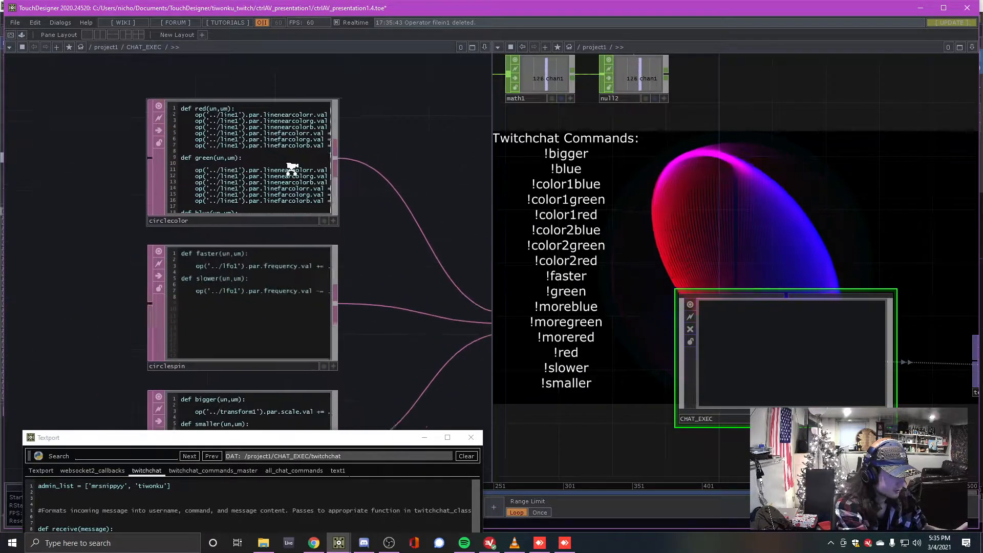
{"action": "scroll", "coordinate": [290, 168], "scroll_direction": "down", "scroll_amount": 2}
{"action": "left_click", "coordinate": [287, 168]}
{"action": "left_click", "coordinate": [285, 279]}
{"action": "left_click", "coordinate": [283, 372]}
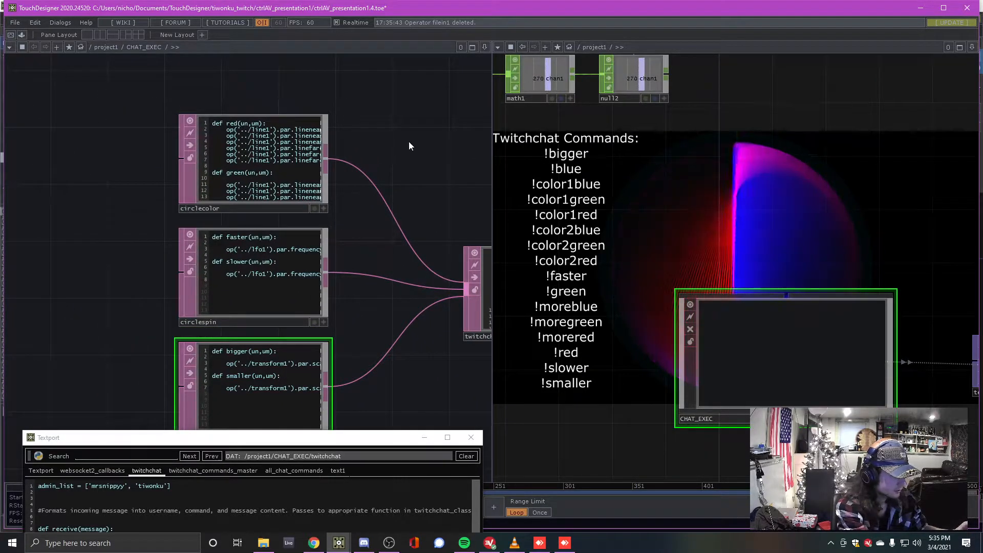
{"action": "left_click_drag", "start_coordinate": [357, 256], "coordinate": [345, 239]}
{"action": "scroll", "coordinate": [264, 242], "scroll_direction": "up", "scroll_amount": 2}
{"action": "scroll", "coordinate": [267, 240], "scroll_direction": "down", "scroll_amount": 2}
{"action": "left_click_drag", "start_coordinate": [425, 153], "coordinate": [181, 141]}
{"action": "left_click", "coordinate": [268, 244]}
{"action": "scroll", "coordinate": [275, 246], "scroll_direction": "up", "scroll_amount": 2}
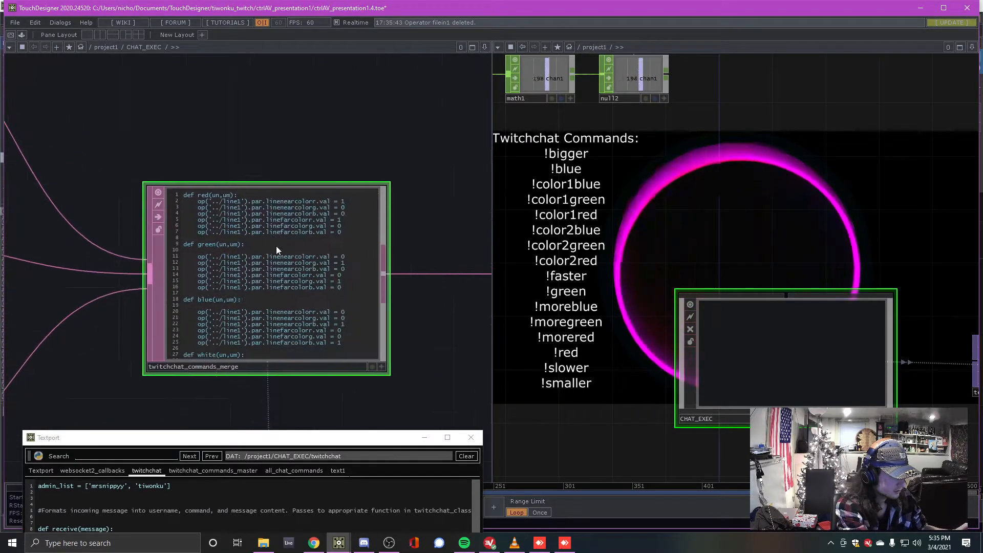
{"action": "scroll", "coordinate": [275, 246], "scroll_direction": "down", "scroll_amount": 3}
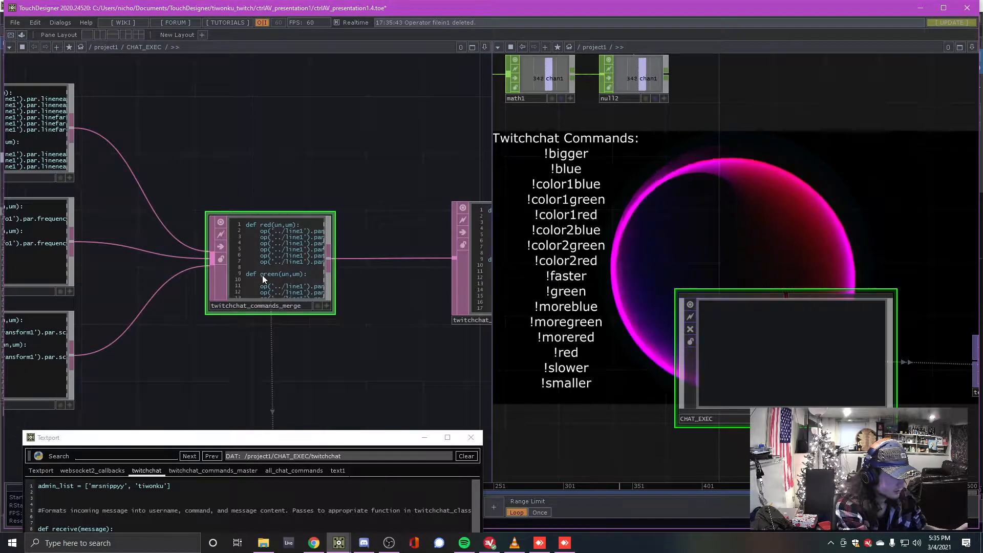
{"action": "scroll", "coordinate": [265, 272], "scroll_direction": "up", "scroll_amount": 3}
{"action": "scroll", "coordinate": [266, 269], "scroll_direction": "down", "scroll_amount": 3}
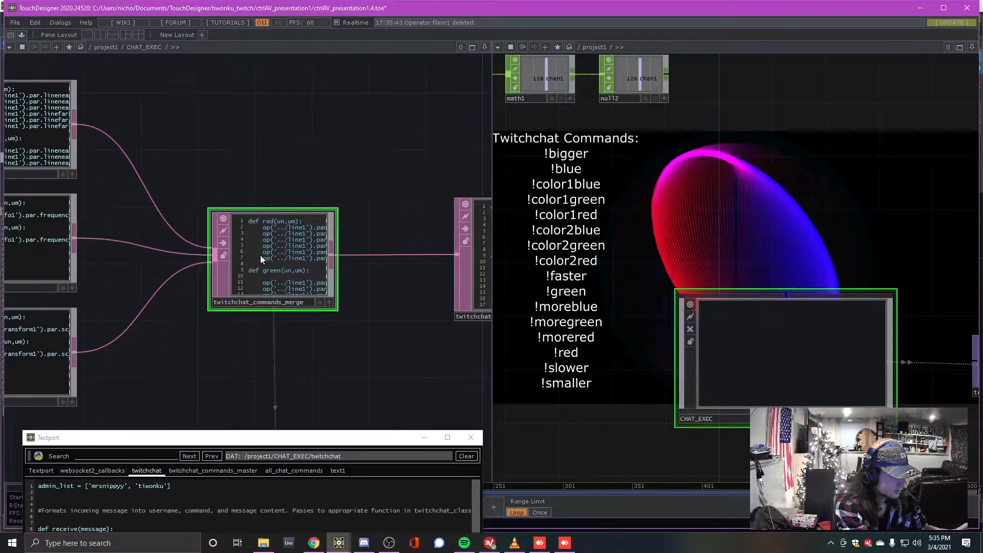
Show the twitchchat_commands_master code in the Textport and scroll through it
{"action": "left_click", "coordinate": [227, 470]}
{"action": "left_click_drag", "start_coordinate": [242, 438], "coordinate": [233, 118]}
{"action": "scroll", "coordinate": [236, 275], "scroll_direction": "down", "scroll_amount": 13}
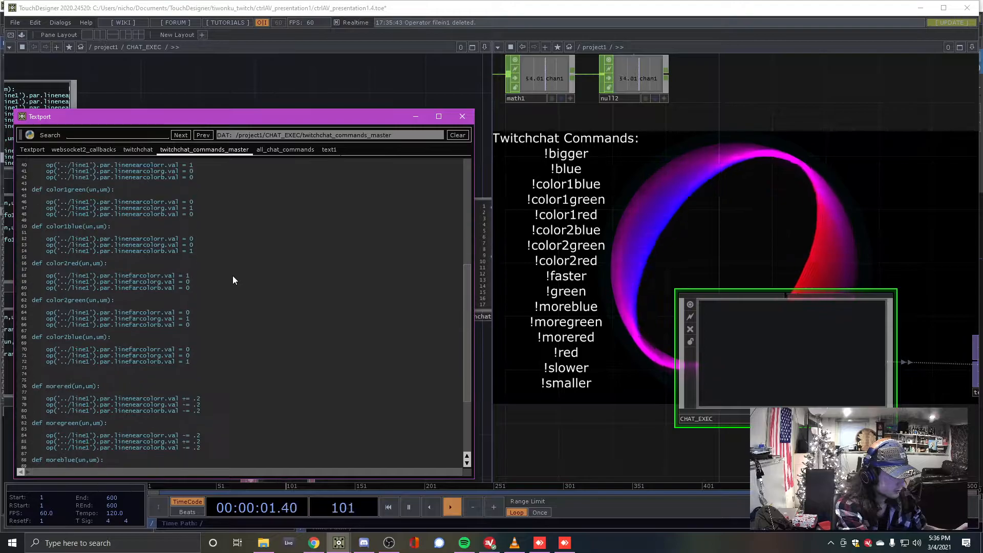
{"action": "scroll", "coordinate": [232, 280], "scroll_direction": "up", "scroll_amount": 8}
{"action": "scroll", "coordinate": [167, 335], "scroll_direction": "up", "scroll_amount": 5}
{"action": "left_click_drag", "start_coordinate": [204, 118], "coordinate": [200, 407]}
{"action": "left_click_drag", "start_coordinate": [230, 129], "coordinate": [404, 155]}
Open circlespin in the Textport and read its faster and slower functions
{"action": "right_click", "coordinate": [165, 245]}
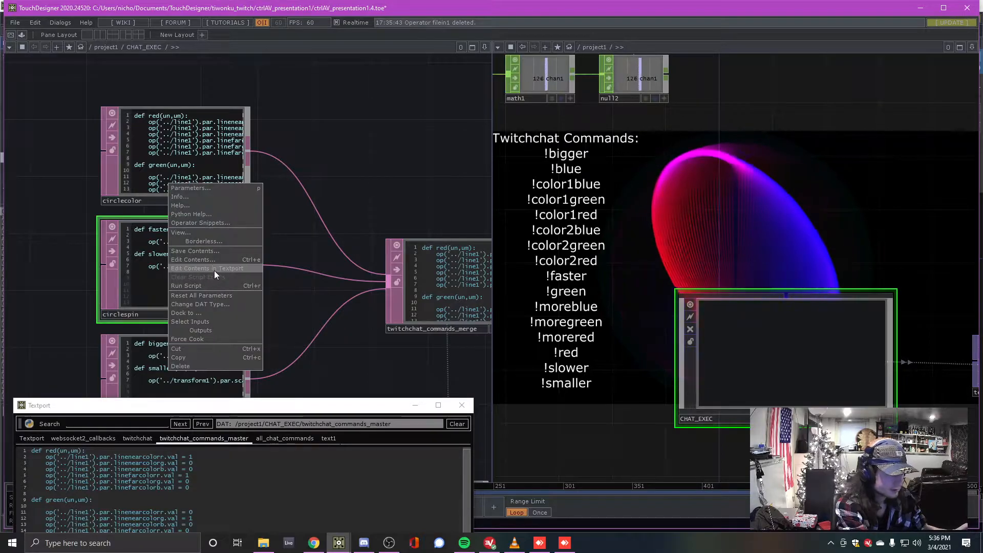
{"action": "left_click", "coordinate": [214, 269]}
{"action": "left_click_drag", "start_coordinate": [278, 414], "coordinate": [294, 135]}
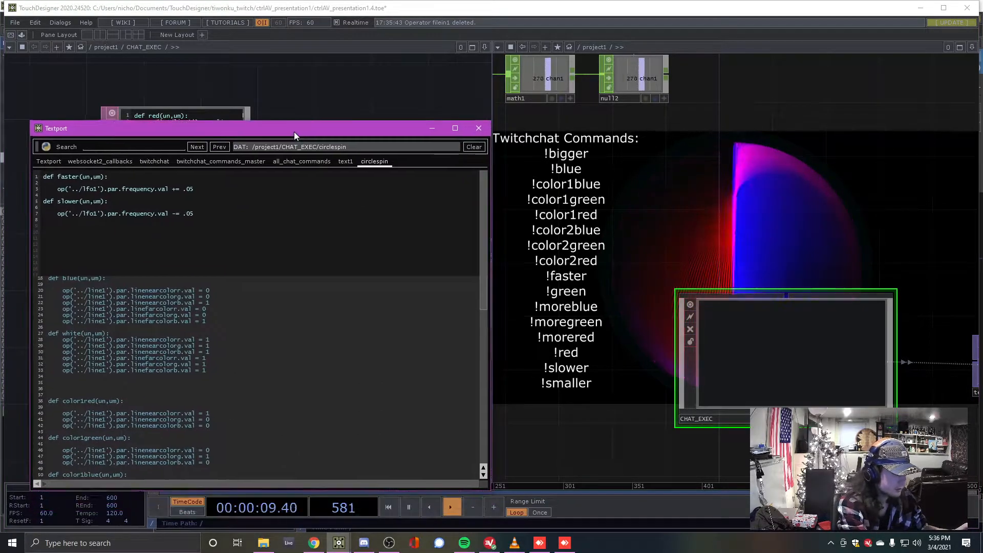
{"action": "left_click_drag", "start_coordinate": [48, 176], "coordinate": [204, 246]}
{"action": "left_click", "coordinate": [212, 245]}
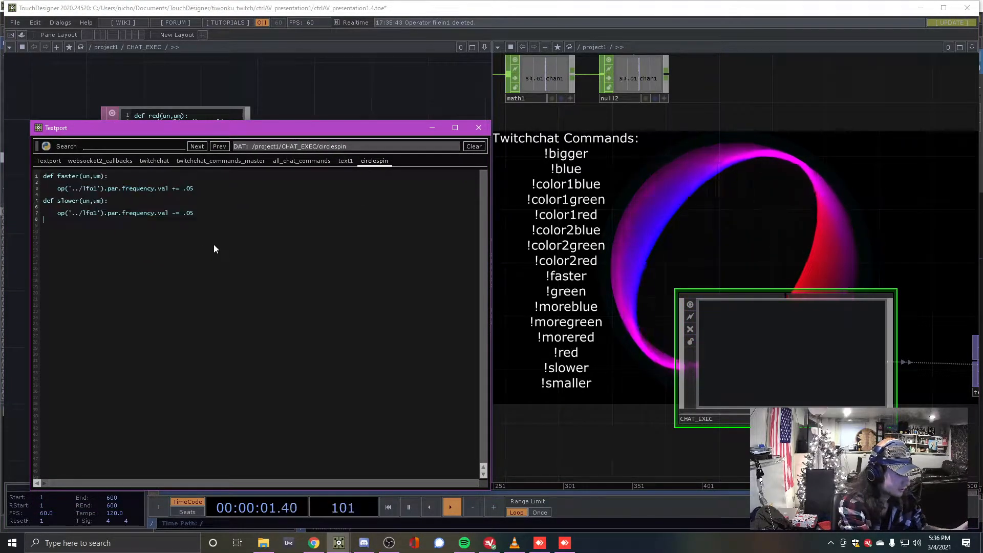
Lower the Textport and pan the network to the wires feeding twitchchat_commands_merge
{"action": "left_click_drag", "start_coordinate": [335, 127], "coordinate": [303, 452]}
{"action": "left_click_drag", "start_coordinate": [373, 167], "coordinate": [313, 142]}
{"action": "middle_click_drag", "start_coordinate": [333, 299], "coordinate": [294, 300]}
{"action": "right_click", "coordinate": [288, 297]}
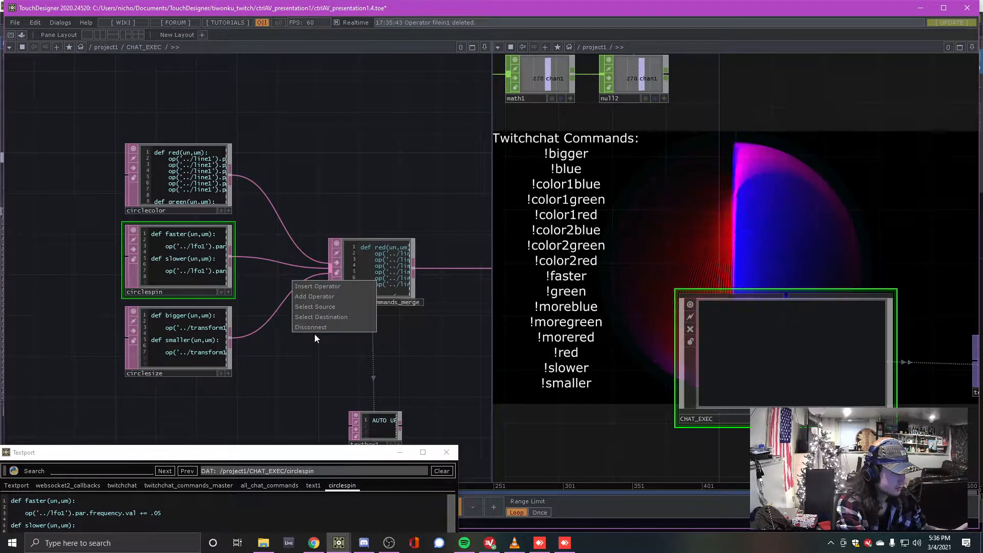
Cut the wire from circlesize into twitchchat_commands_merge, dropping !bigger and !smaller from the list
{"action": "scroll", "coordinate": [268, 377], "scroll_direction": "up", "scroll_amount": 3}
{"action": "left_click_drag", "start_coordinate": [260, 353], "coordinate": [283, 351]}
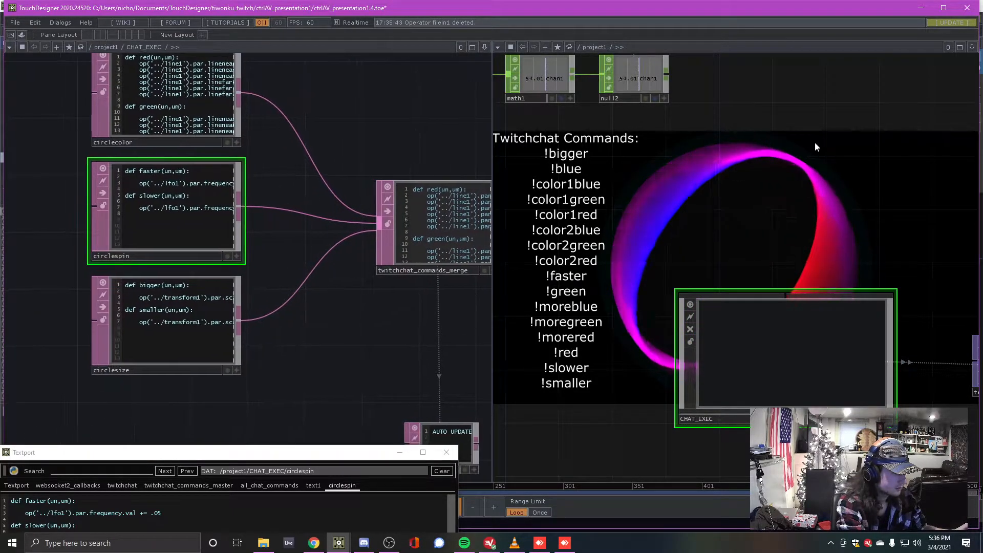
{"action": "right_click", "coordinate": [307, 282]}
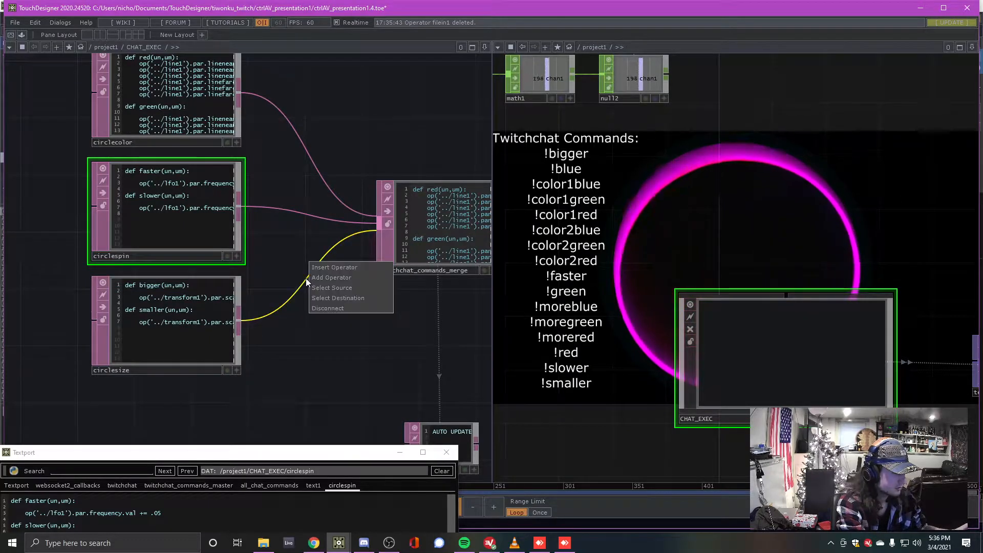
{"action": "left_click", "coordinate": [337, 309]}
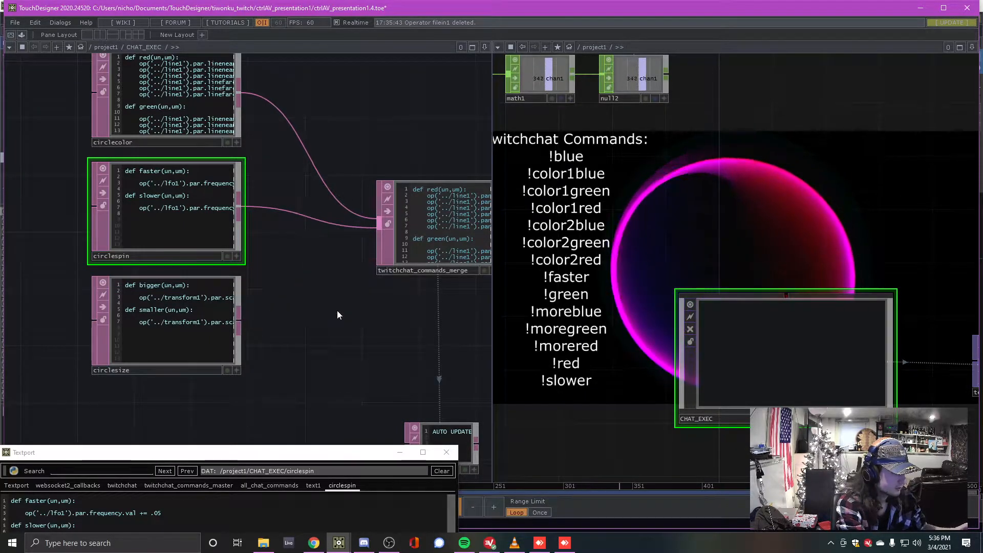
{"action": "left_click_drag", "start_coordinate": [365, 352], "coordinate": [316, 366]}
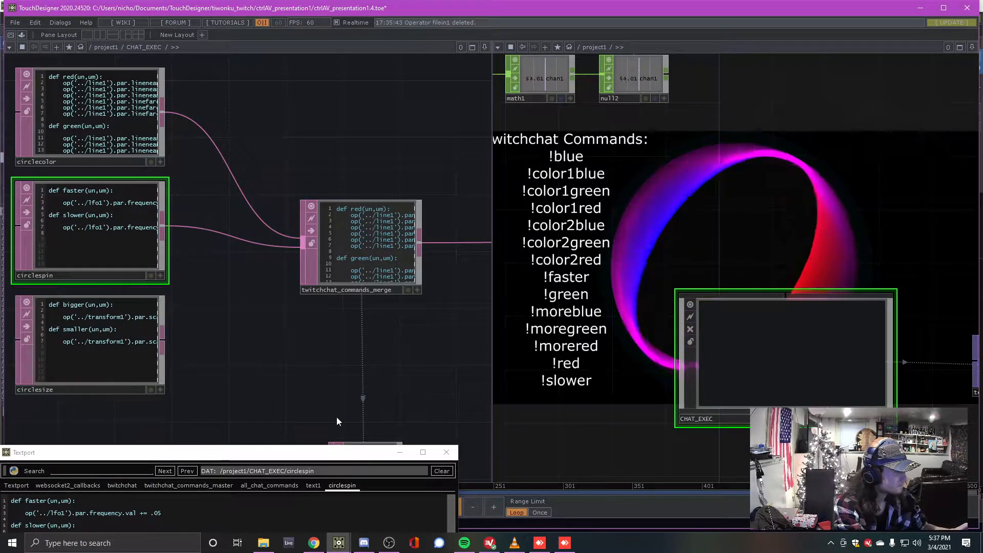
Zoom out over the script nodes and rewire circlesize's output into twitchchat_commands_merge
{"action": "left_click_drag", "start_coordinate": [275, 366], "coordinate": [302, 367]}
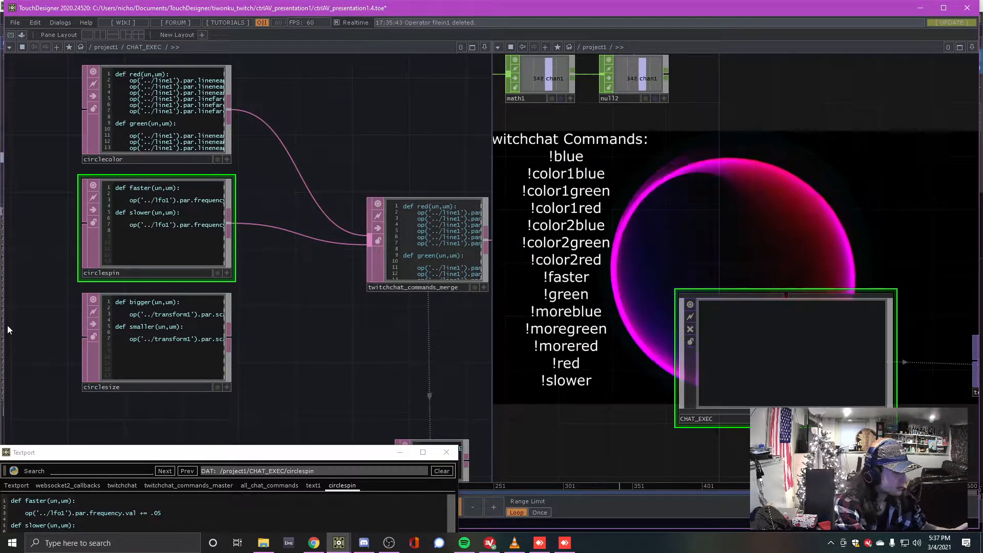
{"action": "left_click_drag", "start_coordinate": [326, 363], "coordinate": [225, 342]}
{"action": "middle_click_drag", "start_coordinate": [225, 342], "coordinate": [243, 344]}
{"action": "scroll", "coordinate": [243, 345], "scroll_direction": "down", "scroll_amount": 3}
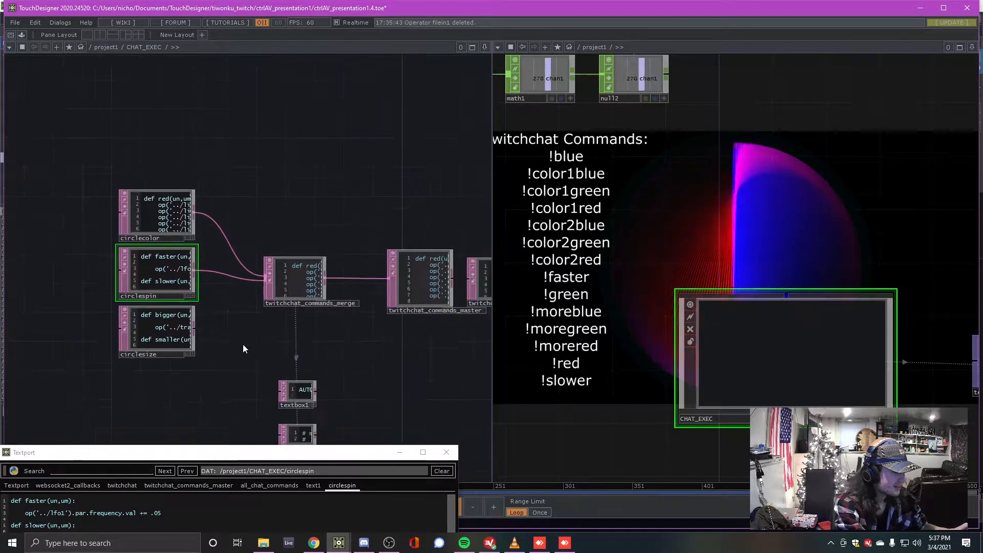
{"action": "left_click_drag", "start_coordinate": [248, 344], "coordinate": [168, 332]}
{"action": "scroll", "coordinate": [191, 328], "scroll_direction": "up", "scroll_amount": 5}
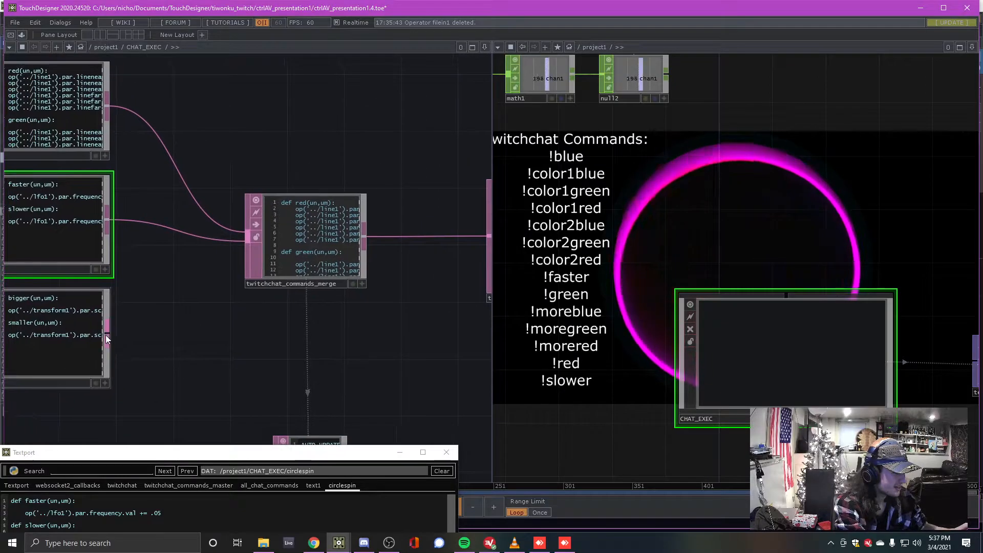
{"action": "left_click_drag", "start_coordinate": [248, 256], "coordinate": [248, 256]}
{"action": "left_click_drag", "start_coordinate": [200, 325], "coordinate": [281, 359]}
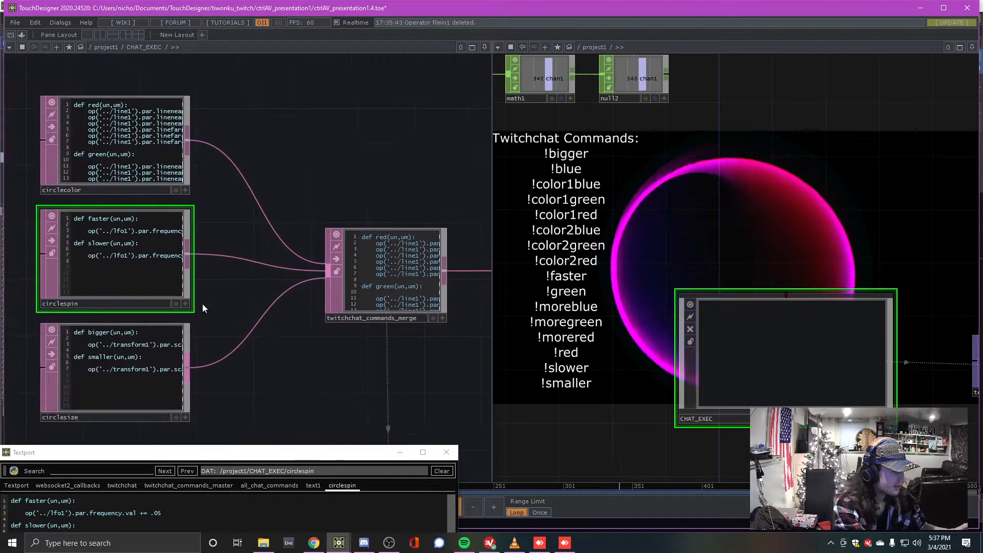
{"action": "left_click_drag", "start_coordinate": [375, 168], "coordinate": [113, 115]}
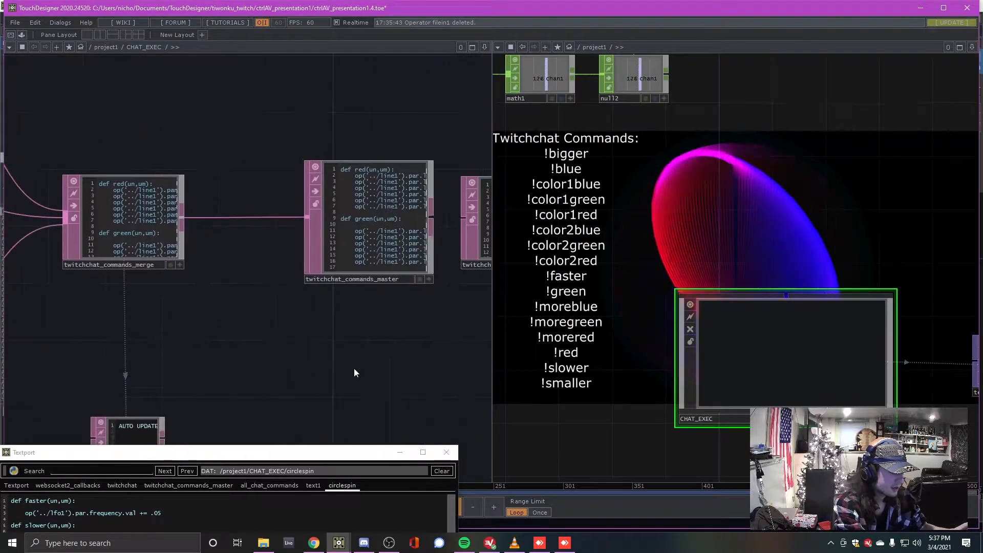
{"action": "left_click_drag", "start_coordinate": [381, 358], "coordinate": [302, 338]}
{"action": "left_click_drag", "start_coordinate": [400, 297], "coordinate": [262, 321]}
{"action": "scroll", "coordinate": [317, 297], "scroll_direction": "up", "scroll_amount": 2}
{"action": "scroll", "coordinate": [307, 263], "scroll_direction": "up", "scroll_amount": 3}
{"action": "left_click_drag", "start_coordinate": [302, 251], "coordinate": [286, 333]}
{"action": "scroll", "coordinate": [288, 284], "scroll_direction": "down", "scroll_amount": 2}
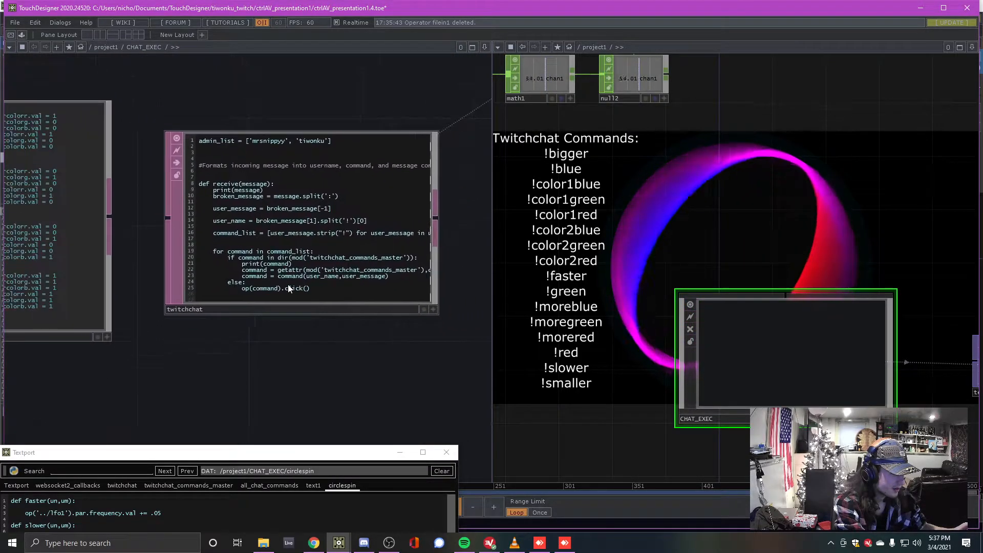
{"action": "scroll", "coordinate": [278, 230], "scroll_direction": "up", "scroll_amount": 2}
{"action": "left_click_drag", "start_coordinate": [87, 401], "coordinate": [318, 320]}
{"action": "scroll", "coordinate": [333, 316], "scroll_direction": "down", "scroll_amount": 3}
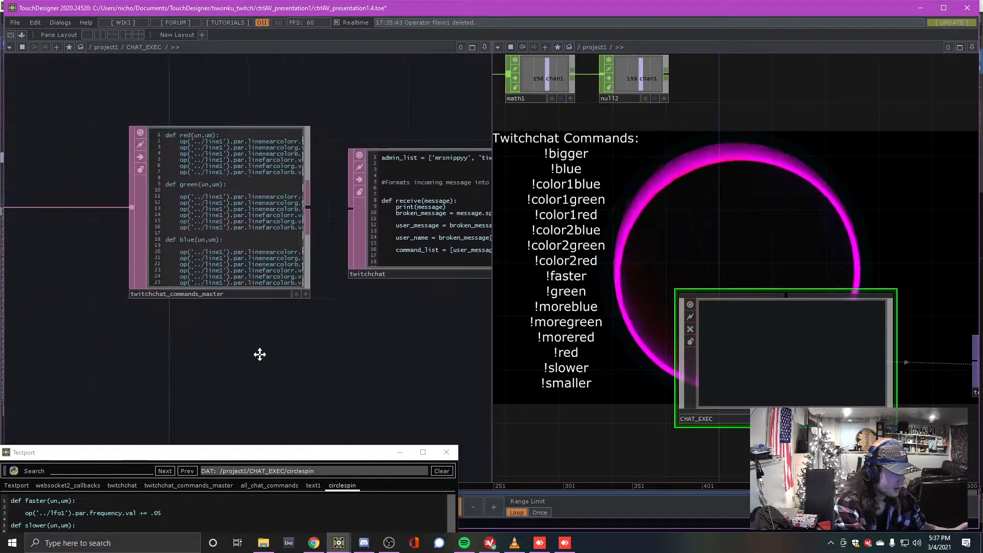
{"action": "left_click_drag", "start_coordinate": [235, 358], "coordinate": [382, 321]}
{"action": "scroll", "coordinate": [382, 322], "scroll_direction": "down", "scroll_amount": 3}
{"action": "left_click_drag", "start_coordinate": [215, 308], "coordinate": [295, 326]}
{"action": "left_click", "coordinate": [284, 259]}
{"action": "scroll", "coordinate": [345, 314], "scroll_direction": "up", "scroll_amount": 3}
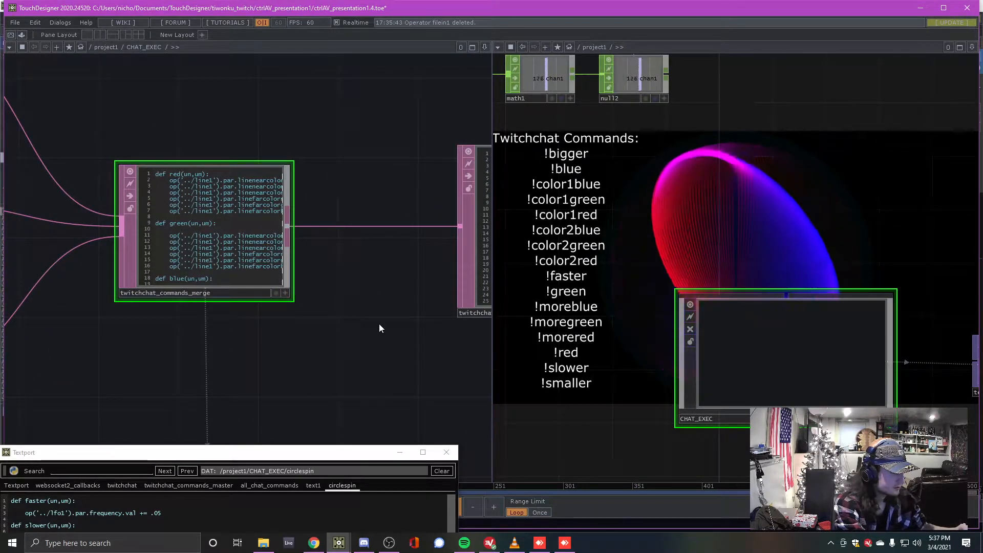
{"action": "scroll", "coordinate": [342, 326], "scroll_direction": "down", "scroll_amount": 4}
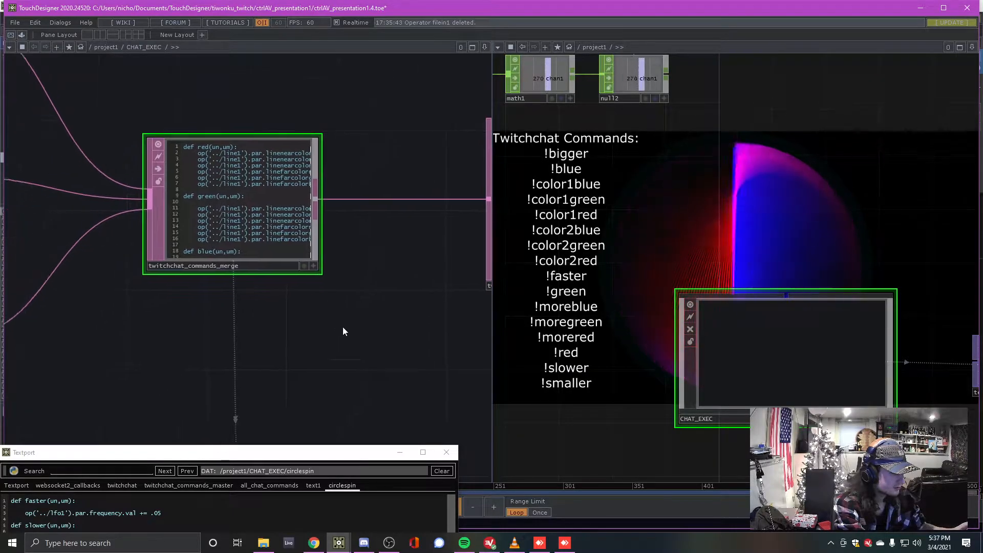
{"action": "scroll", "coordinate": [340, 324], "scroll_direction": "up", "scroll_amount": 4}
{"action": "scroll", "coordinate": [364, 290], "scroll_direction": "down", "scroll_amount": 3}
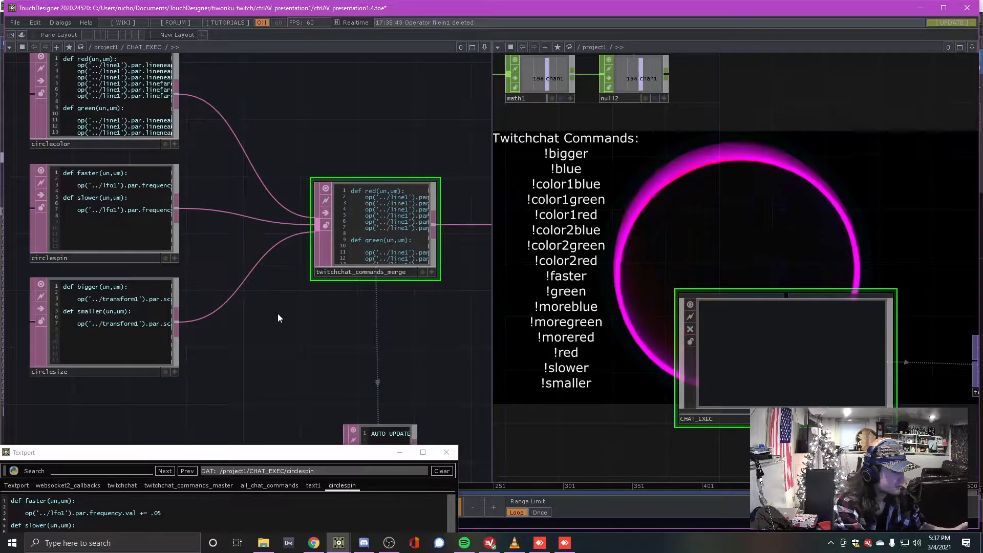
{"action": "scroll", "coordinate": [282, 309], "scroll_direction": "down", "scroll_amount": 3}
{"action": "scroll", "coordinate": [287, 312], "scroll_direction": "up", "scroll_amount": 3}
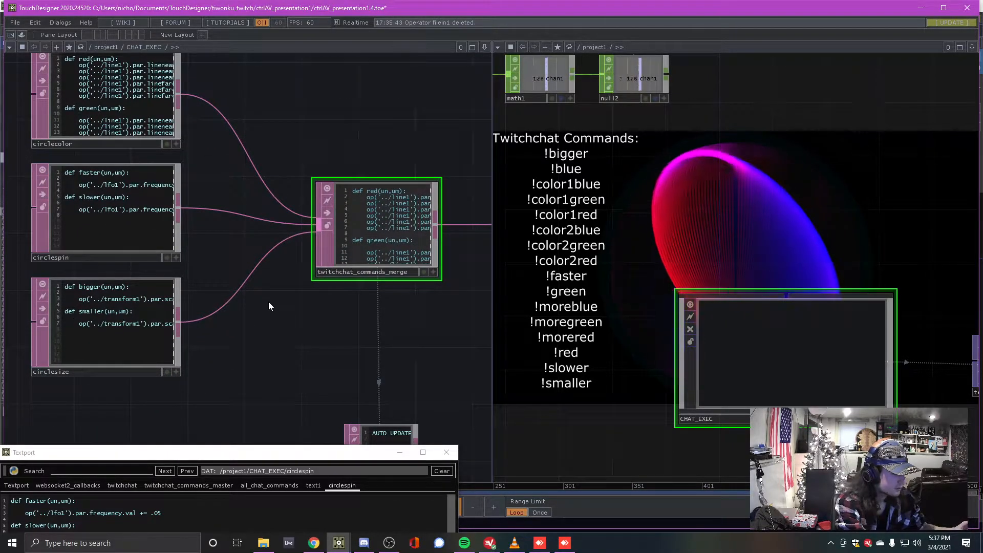
{"action": "scroll", "coordinate": [269, 302], "scroll_direction": "down", "scroll_amount": 3}
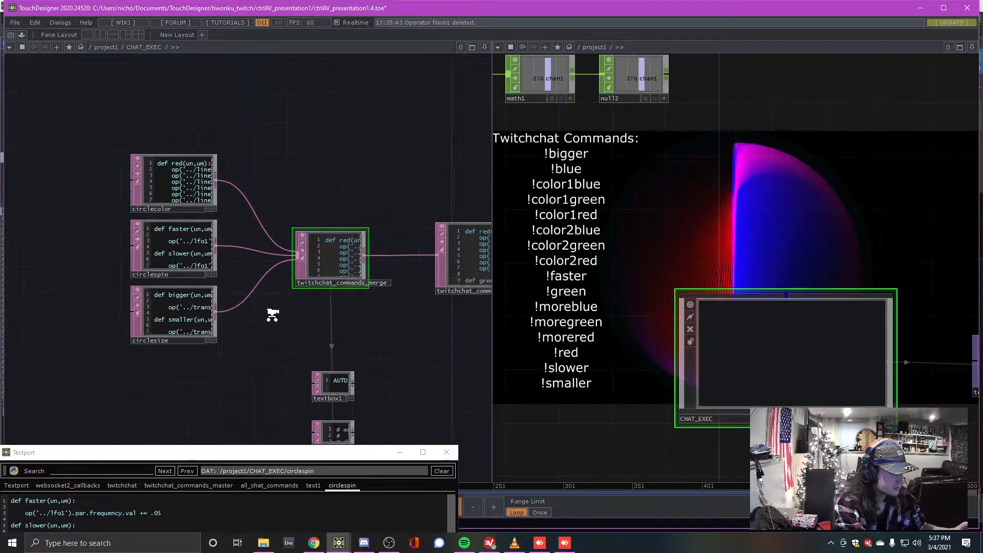
{"action": "scroll", "coordinate": [267, 307], "scroll_direction": "up", "scroll_amount": 5}
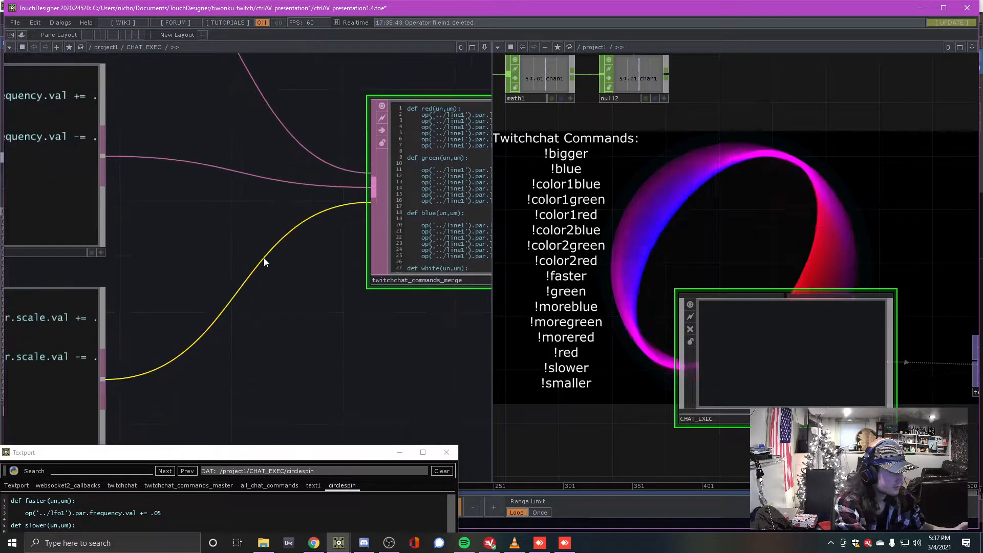
{"action": "scroll", "coordinate": [264, 262], "scroll_direction": "down", "scroll_amount": 2}
{"action": "left_click_drag", "start_coordinate": [228, 238], "coordinate": [274, 245]}
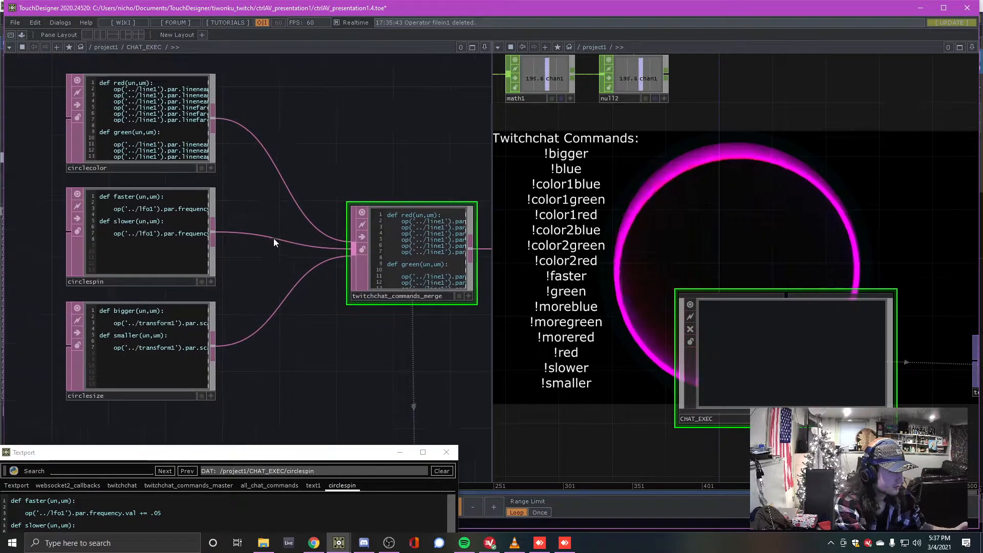
{"action": "scroll", "coordinate": [284, 238], "scroll_direction": "down", "scroll_amount": 2}
{"action": "scroll", "coordinate": [283, 238], "scroll_direction": "up", "scroll_amount": 2}
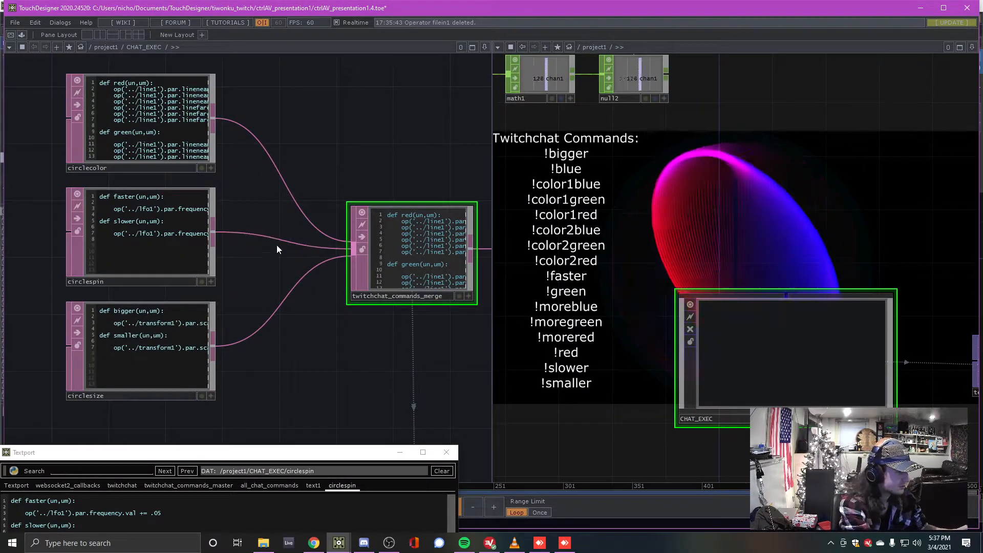
{"action": "scroll", "coordinate": [275, 264], "scroll_direction": "down", "scroll_amount": 3}
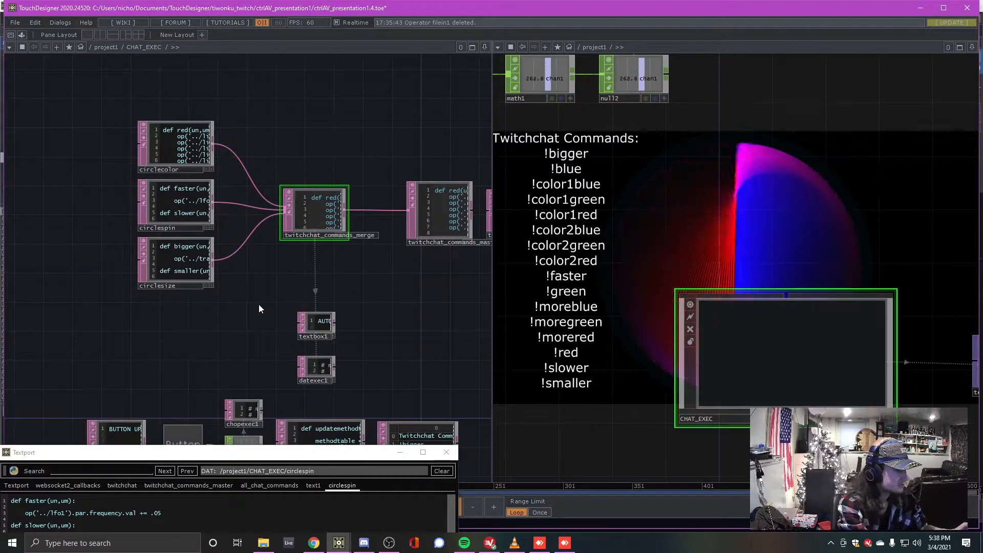
{"action": "scroll", "coordinate": [259, 304], "scroll_direction": "up", "scroll_amount": 3}
{"action": "scroll", "coordinate": [265, 323], "scroll_direction": "down", "scroll_amount": 2}
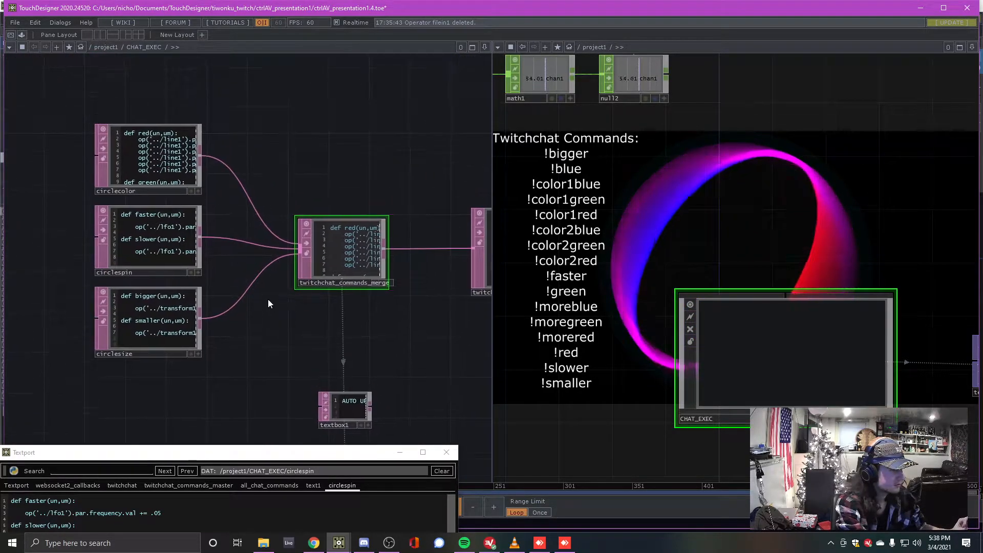
{"action": "scroll", "coordinate": [284, 322], "scroll_direction": "up", "scroll_amount": 2}
{"action": "left_click_drag", "start_coordinate": [299, 350], "coordinate": [247, 146]}
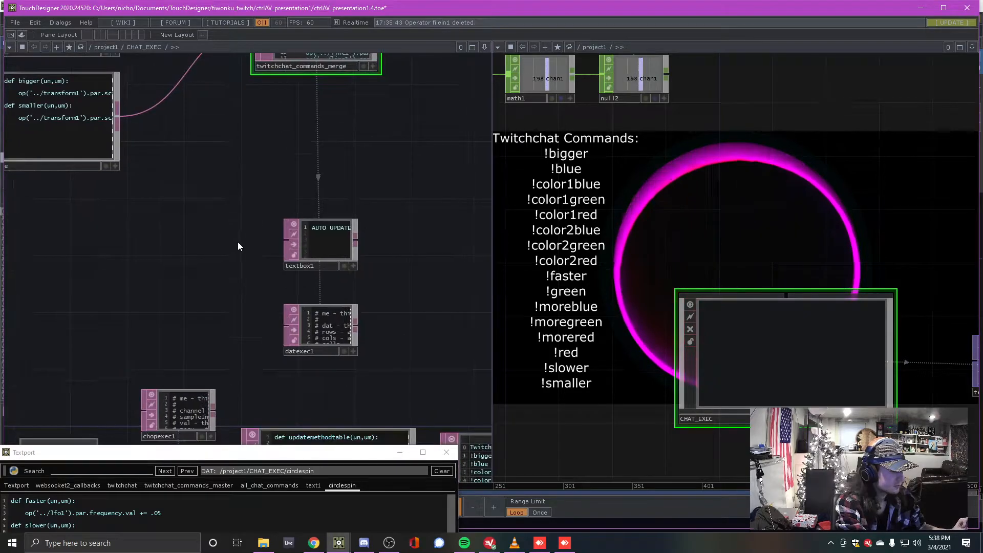
{"action": "left_click_drag", "start_coordinate": [353, 211], "coordinate": [171, 149]}
Zoom and pan the right network pane onto the text1 and transform2 nodes
{"action": "scroll", "coordinate": [568, 195], "scroll_direction": "down", "scroll_amount": 5}
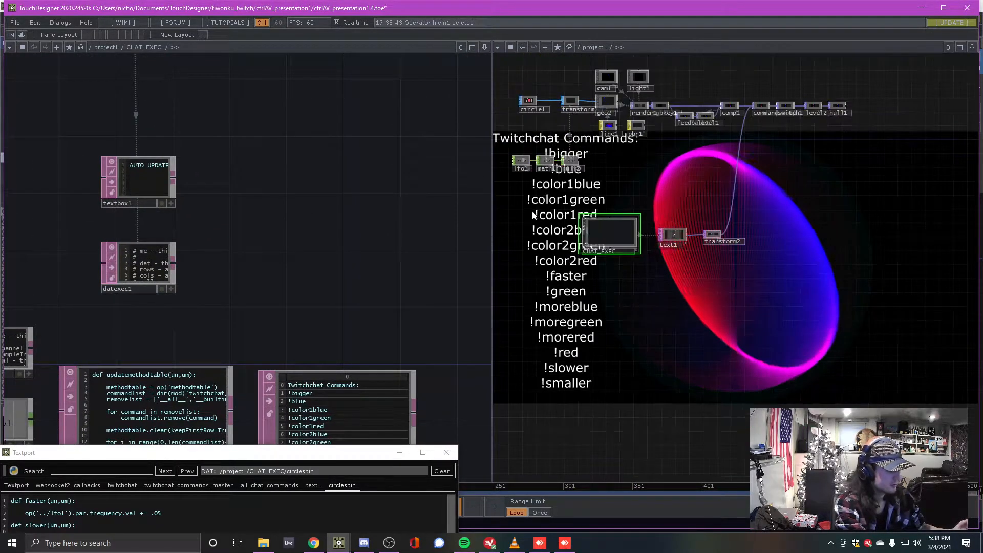
{"action": "scroll", "coordinate": [563, 256], "scroll_direction": "up", "scroll_amount": 5}
{"action": "scroll", "coordinate": [324, 257], "scroll_direction": "down", "scroll_amount": 5}
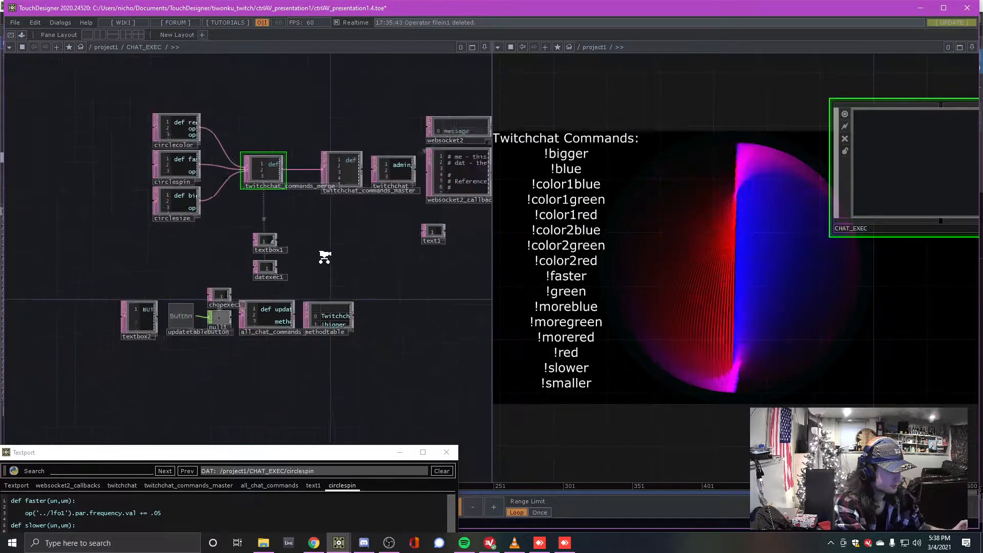
{"action": "scroll", "coordinate": [299, 324], "scroll_direction": "down", "scroll_amount": 5}
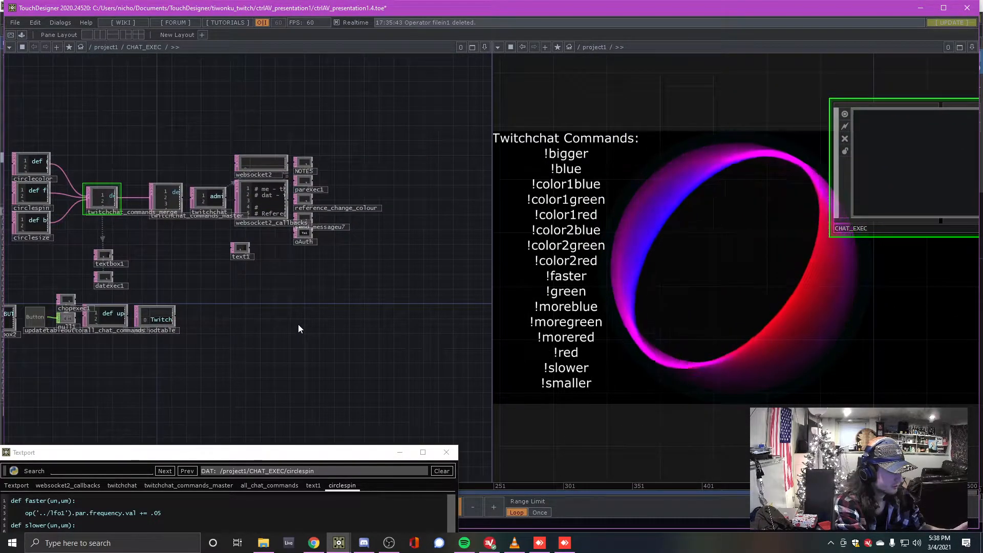
{"action": "scroll", "coordinate": [418, 193], "scroll_direction": "up", "scroll_amount": 5}
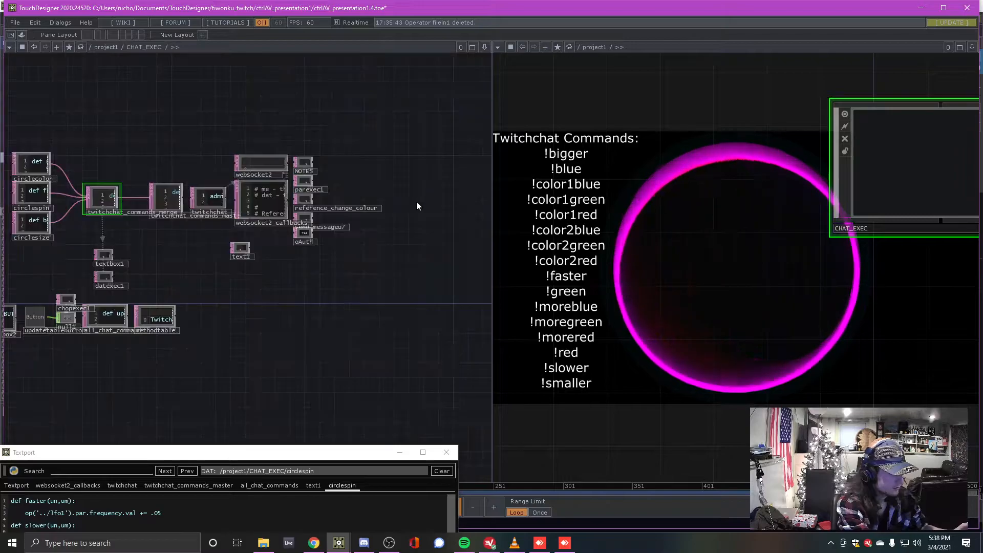
{"action": "scroll", "coordinate": [798, 354], "scroll_direction": "up", "scroll_amount": 3}
{"action": "scroll", "coordinate": [800, 338], "scroll_direction": "down", "scroll_amount": 3}
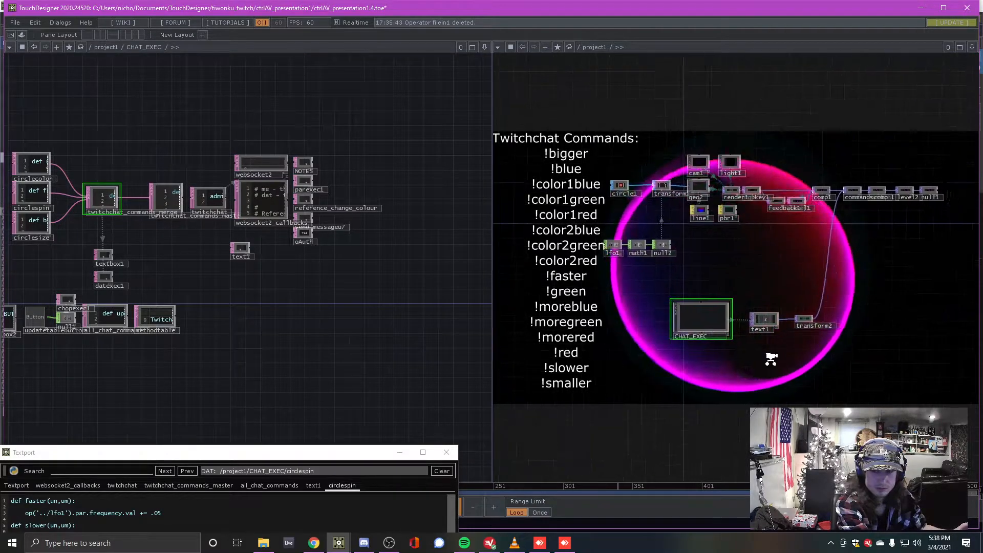
{"action": "scroll", "coordinate": [768, 348], "scroll_direction": "up", "scroll_amount": 4}
{"action": "scroll", "coordinate": [689, 316], "scroll_direction": "up", "scroll_amount": 3}
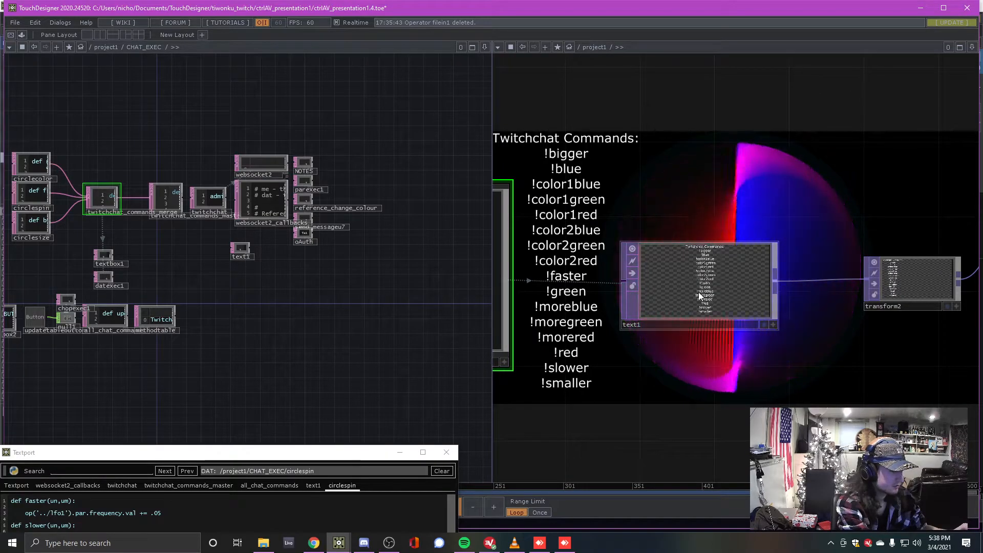
{"action": "left_click_drag", "start_coordinate": [679, 189], "coordinate": [659, 204]}
{"action": "scroll", "coordinate": [711, 310], "scroll_direction": "up", "scroll_amount": 3}
Select text1, show its parameters and highlight the methodtable path in its Text expression
{"action": "left_click", "coordinate": [656, 267]}
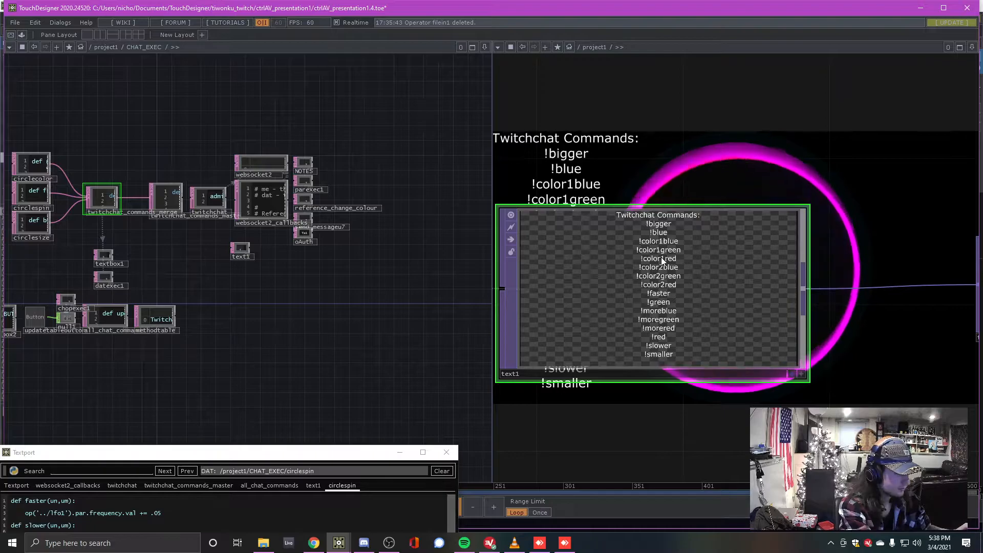
{"action": "key", "text": "p"}
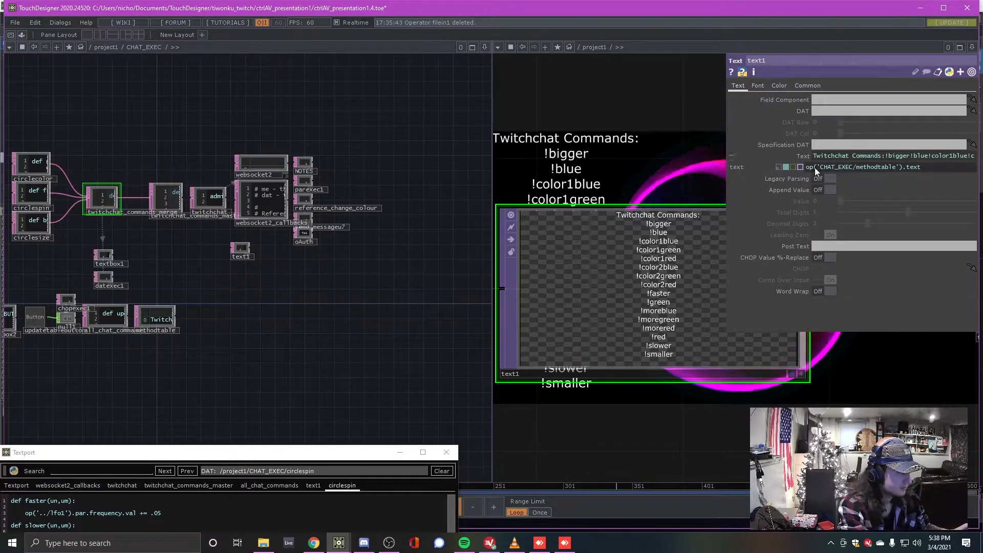
{"action": "mouse_move", "coordinate": [814, 167]}
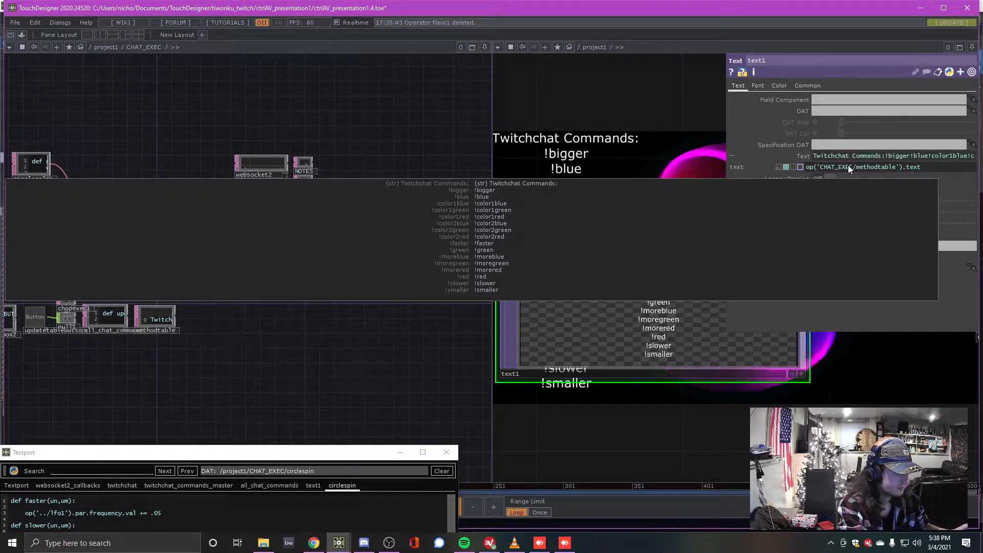
{"action": "left_click_drag", "start_coordinate": [818, 170], "coordinate": [867, 171]}
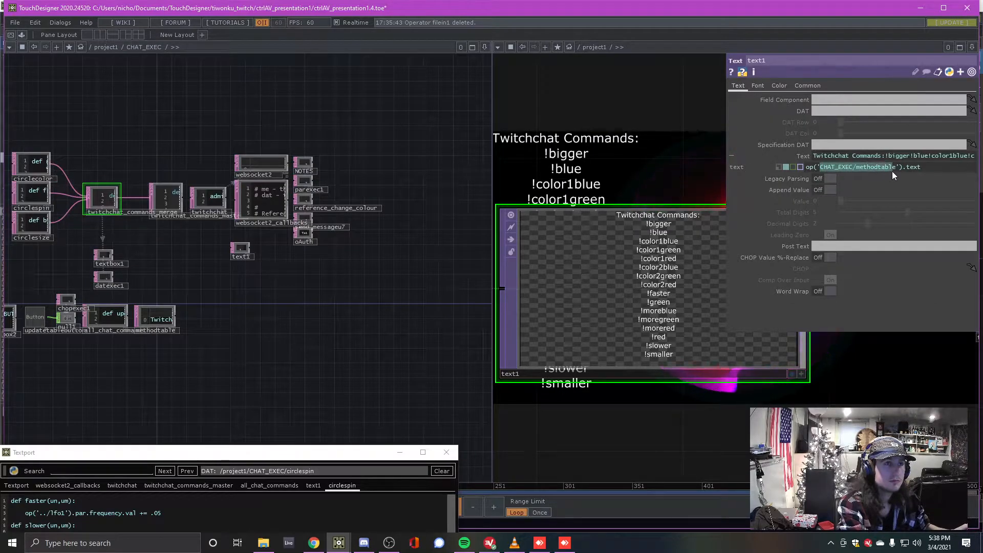
{"action": "scroll", "coordinate": [220, 301], "scroll_direction": "up", "scroll_amount": 10}
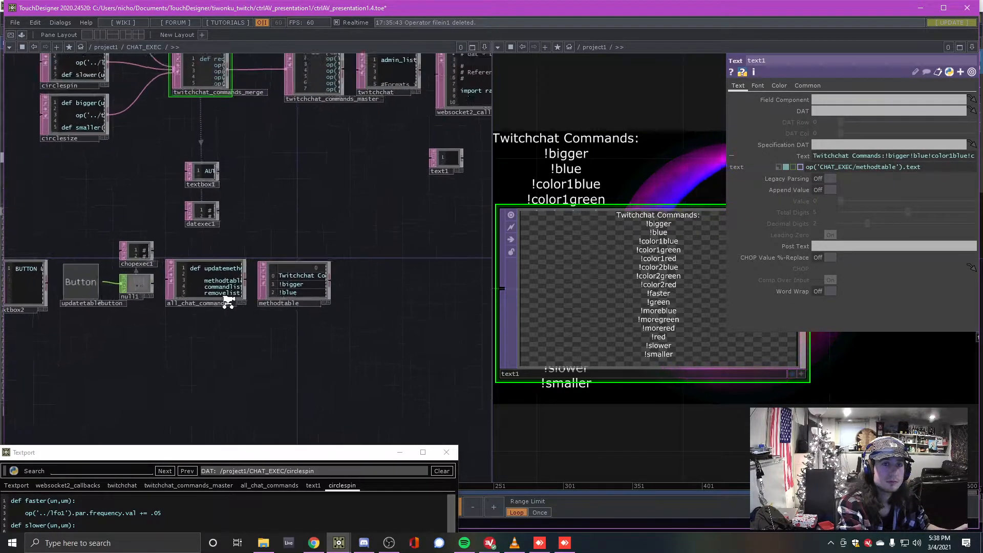
{"action": "left_click_drag", "start_coordinate": [371, 365], "coordinate": [254, 414]}
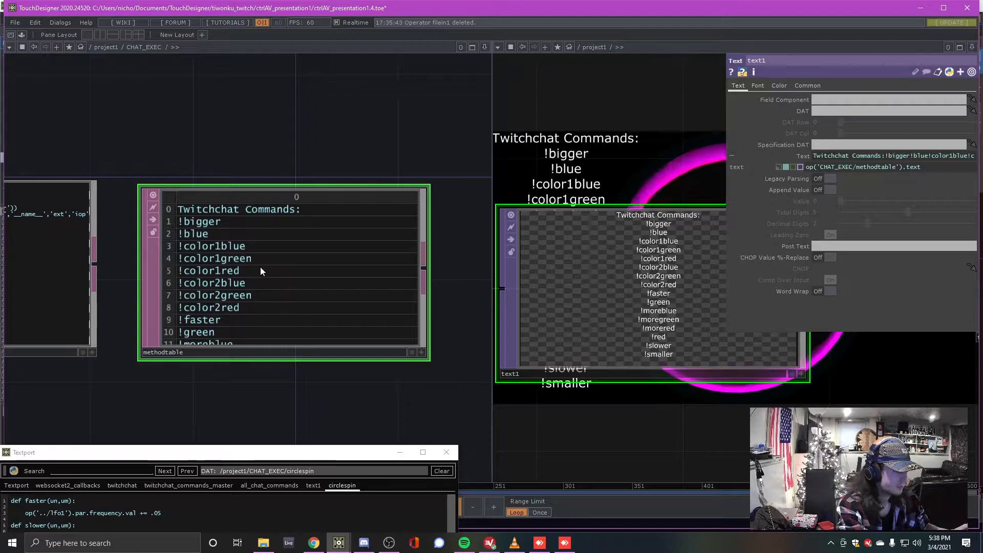
Reselect text1 and collapse its Text parameter's expression row
{"action": "scroll", "coordinate": [568, 153], "scroll_direction": "down", "scroll_amount": 5}
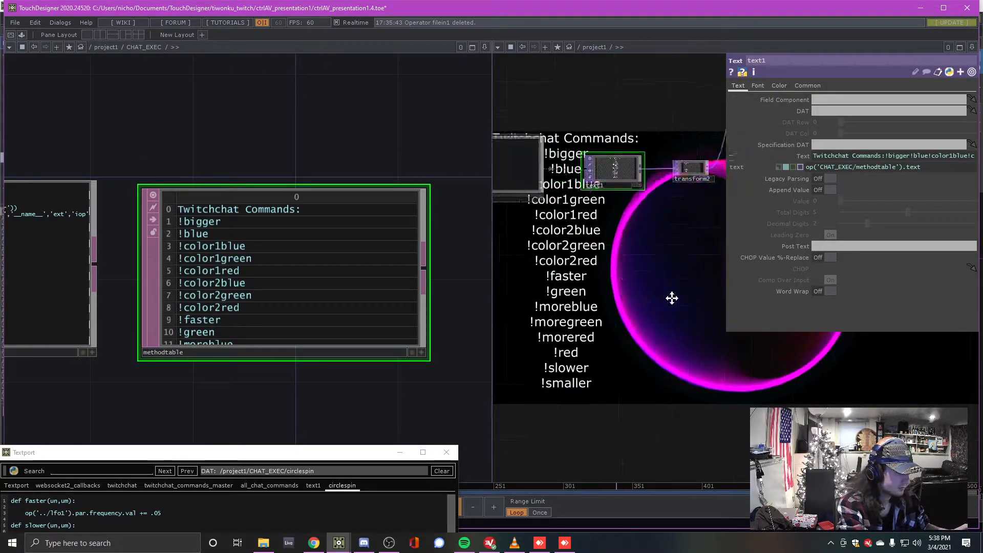
{"action": "left_click", "coordinate": [581, 191]}
{"action": "left_click_drag", "start_coordinate": [595, 332], "coordinate": [501, 349]}
{"action": "scroll", "coordinate": [577, 219], "scroll_direction": "up", "scroll_amount": 5}
{"action": "left_click", "coordinate": [615, 218]}
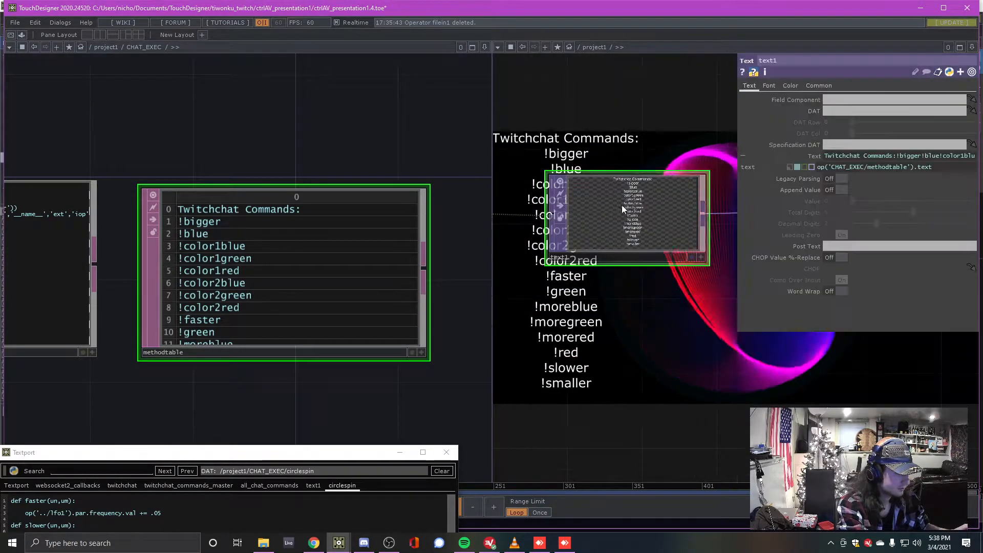
{"action": "left_click_drag", "start_coordinate": [622, 145], "coordinate": [569, 195]}
{"action": "scroll", "coordinate": [568, 194], "scroll_direction": "up", "scroll_amount": 3}
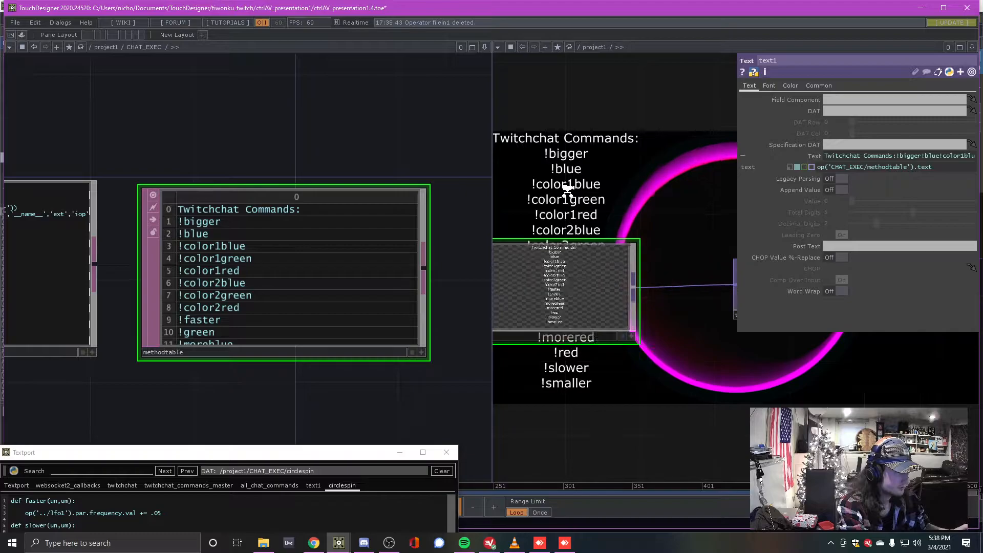
{"action": "left_click", "coordinate": [746, 158]}
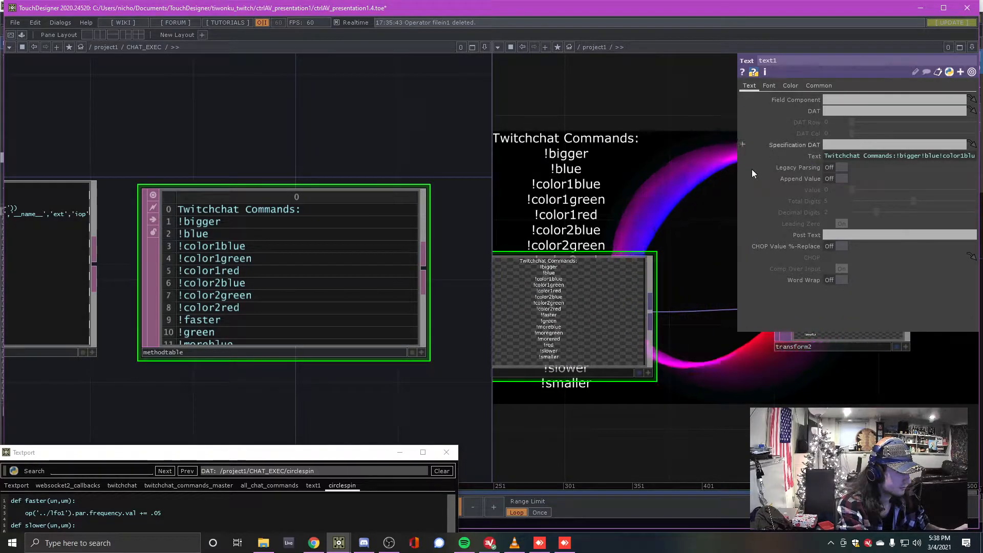
Show feedback1's settings, with its Target TOP set to comp1
{"action": "scroll", "coordinate": [598, 149], "scroll_direction": "down", "scroll_amount": 5}
{"action": "scroll", "coordinate": [623, 235], "scroll_direction": "up", "scroll_amount": 5}
{"action": "left_click", "coordinate": [616, 217]}
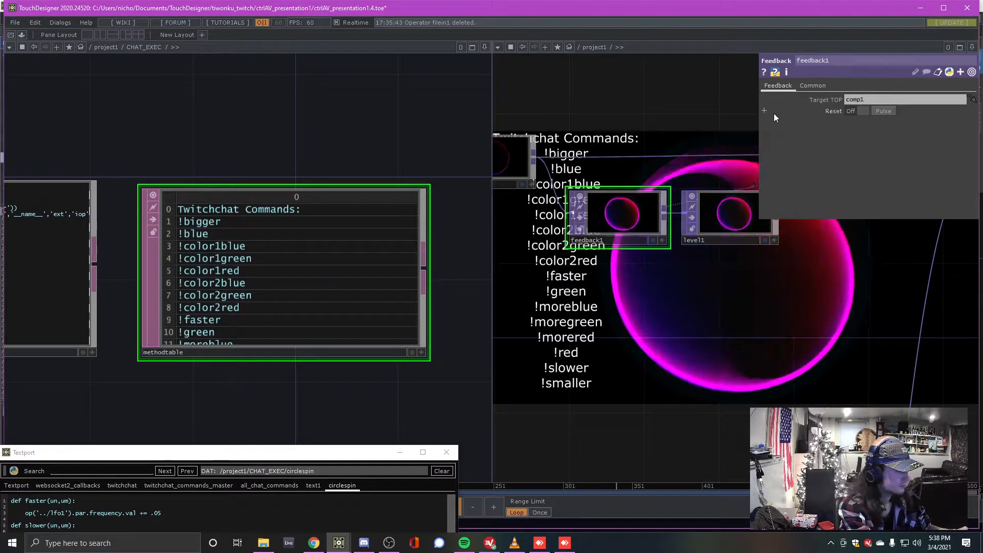
Expand rgbkey1's Red Max row and test lowering it, leaving it at 1
{"action": "left_click", "coordinate": [594, 175]}
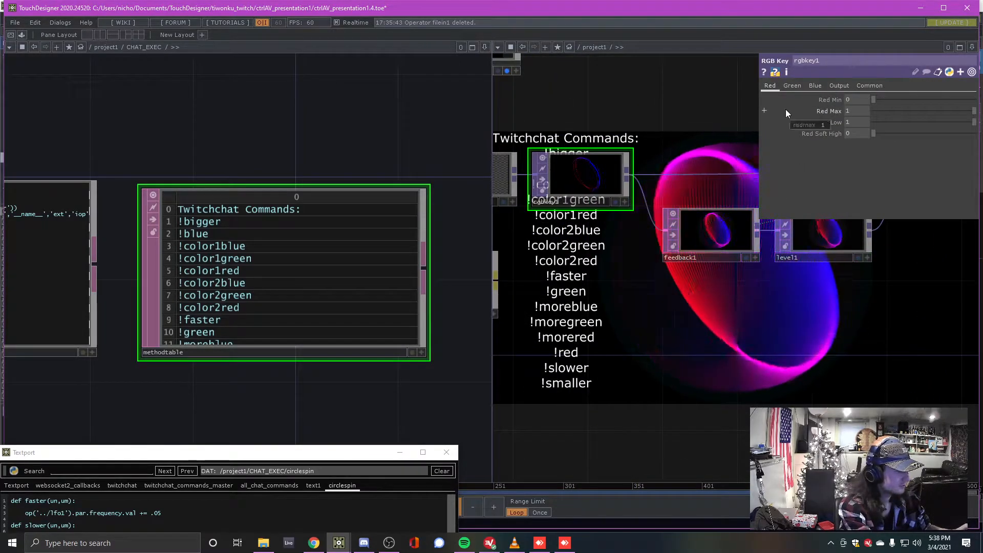
{"action": "left_click", "coordinate": [785, 109]}
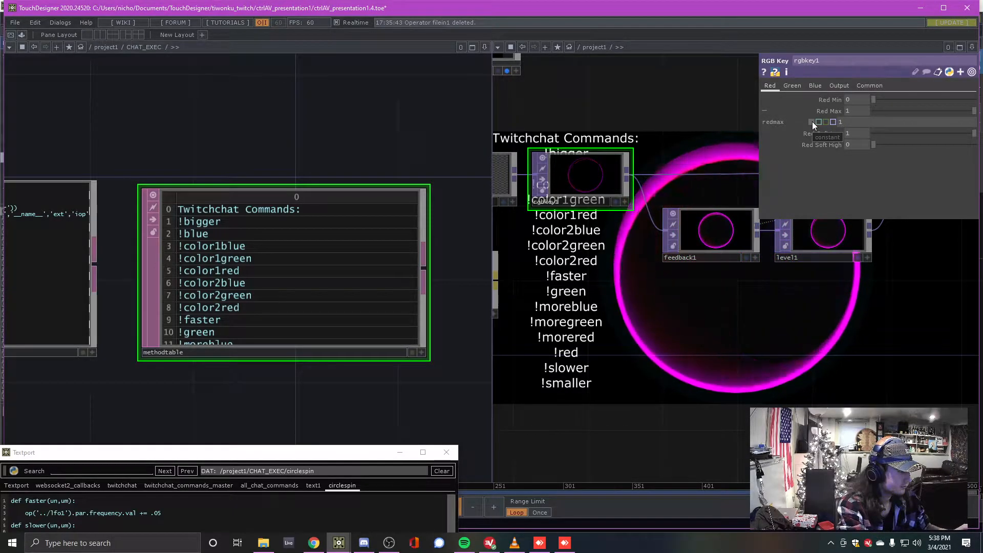
{"action": "left_click_drag", "start_coordinate": [921, 114], "coordinate": [881, 115]}
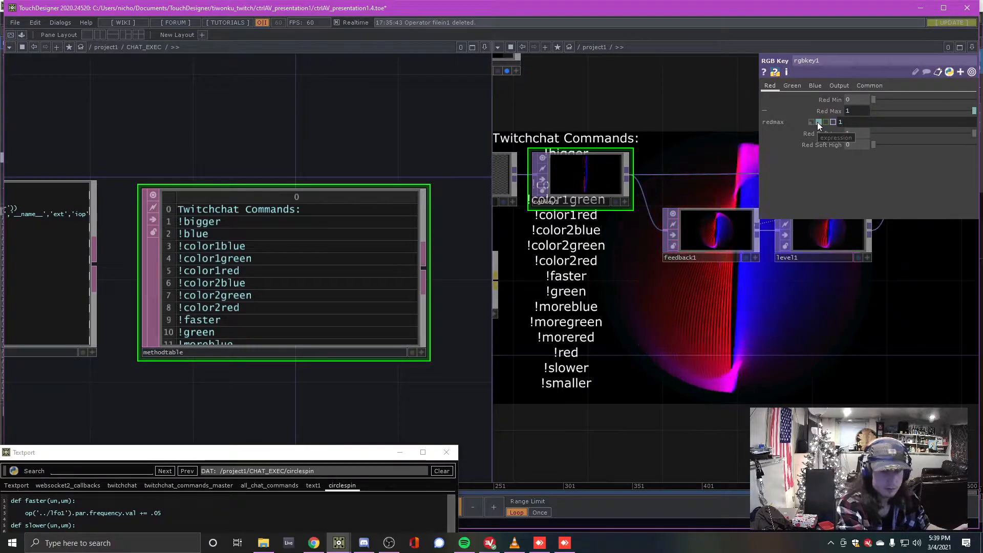
Bring render1 and rgbkey1 into view and show render1's settings
{"action": "scroll", "coordinate": [619, 121], "scroll_direction": "down", "scroll_amount": 1}
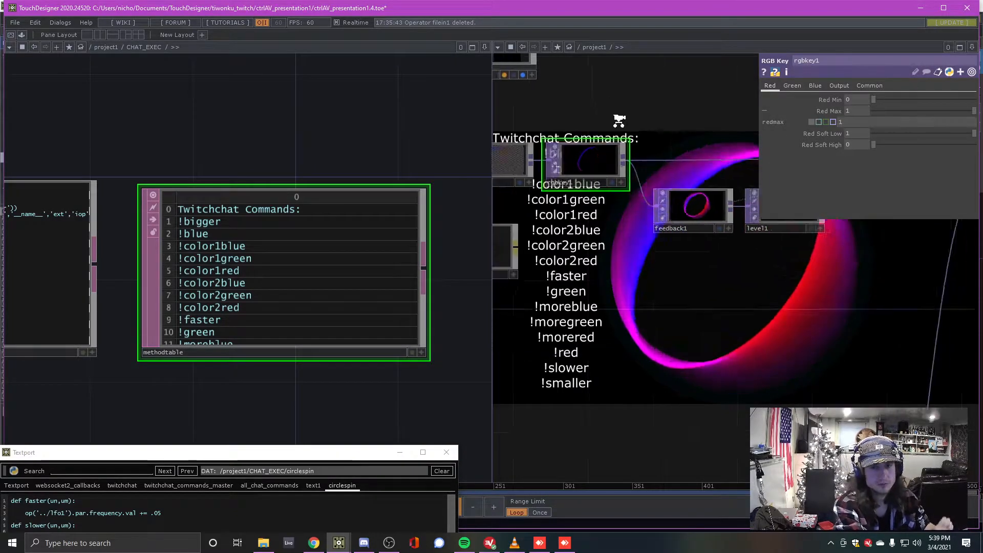
{"action": "scroll", "coordinate": [621, 105], "scroll_direction": "down", "scroll_amount": 5}
{"action": "left_click_drag", "start_coordinate": [624, 120], "coordinate": [711, 254]}
{"action": "scroll", "coordinate": [655, 217], "scroll_direction": "up", "scroll_amount": 4}
{"action": "mouse_move", "coordinate": [566, 96]}
{"action": "left_mouse_down"}
{"action": "mouse_move", "coordinate": [654, 97]}
{"action": "mouse_move", "coordinate": [581, 101]}
{"action": "left_mouse_up"}
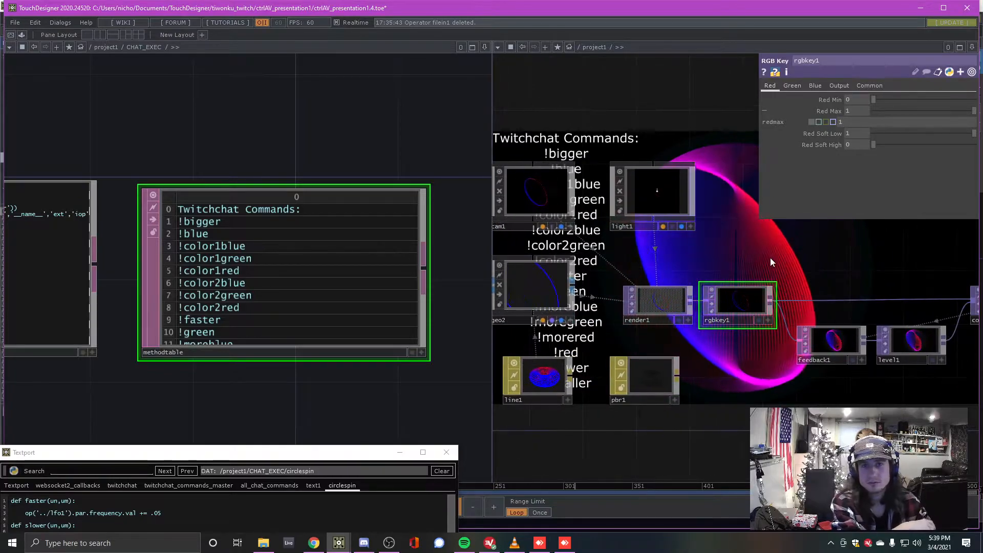
{"action": "left_click", "coordinate": [670, 307]}
Select level1, test its Opacity between 0 and 1, and expand its expression row
{"action": "left_click_drag", "start_coordinate": [860, 317], "coordinate": [716, 306]}
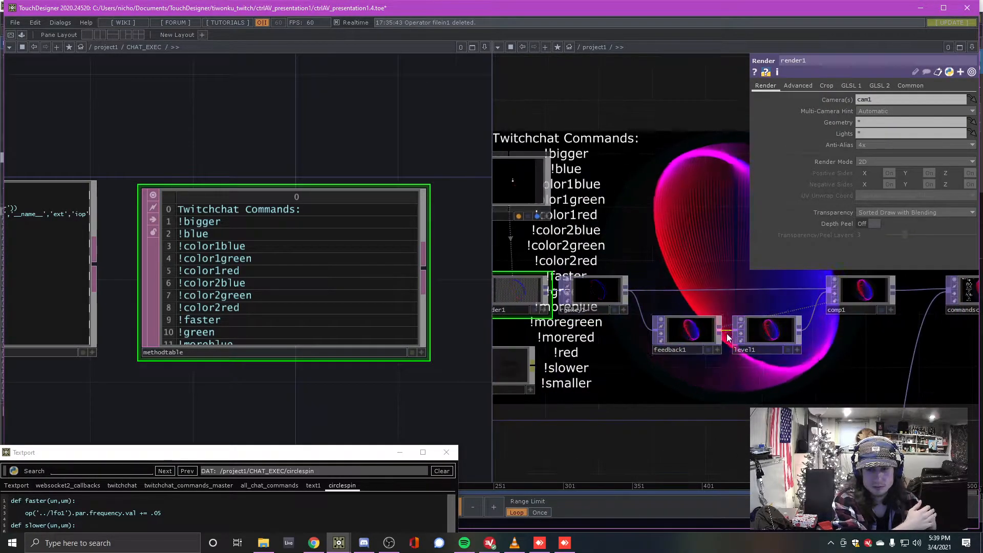
{"action": "left_click", "coordinate": [772, 332]}
{"action": "left_click_drag", "start_coordinate": [921, 111], "coordinate": [979, 111]}
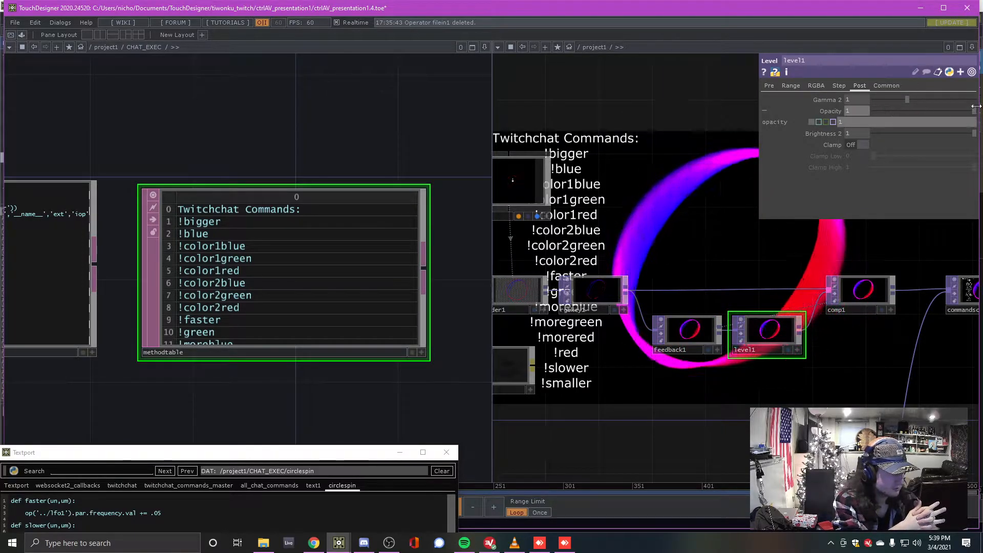
{"action": "left_click", "coordinate": [818, 122]}
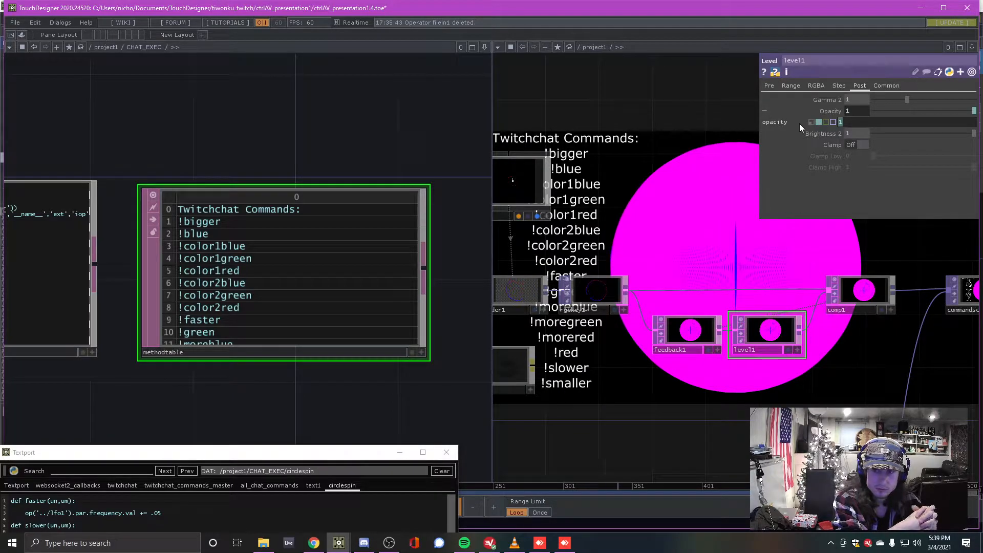
Lower level1's Opacity to 0.949 so the feedback loop leaves fading trails
{"action": "left_click_drag", "start_coordinate": [703, 163], "coordinate": [722, 136]}
{"action": "scroll", "coordinate": [713, 190], "scroll_direction": "down", "scroll_amount": 5}
{"action": "scroll", "coordinate": [641, 275], "scroll_direction": "up", "scroll_amount": 2}
{"action": "scroll", "coordinate": [655, 293], "scroll_direction": "up", "scroll_amount": 3}
{"action": "scroll", "coordinate": [609, 301], "scroll_direction": "down", "scroll_amount": 4}
{"action": "left_click_drag", "start_coordinate": [751, 331], "coordinate": [696, 332]}
{"action": "scroll", "coordinate": [670, 355], "scroll_direction": "up", "scroll_amount": 3}
{"action": "scroll", "coordinate": [670, 354], "scroll_direction": "up", "scroll_amount": 1}
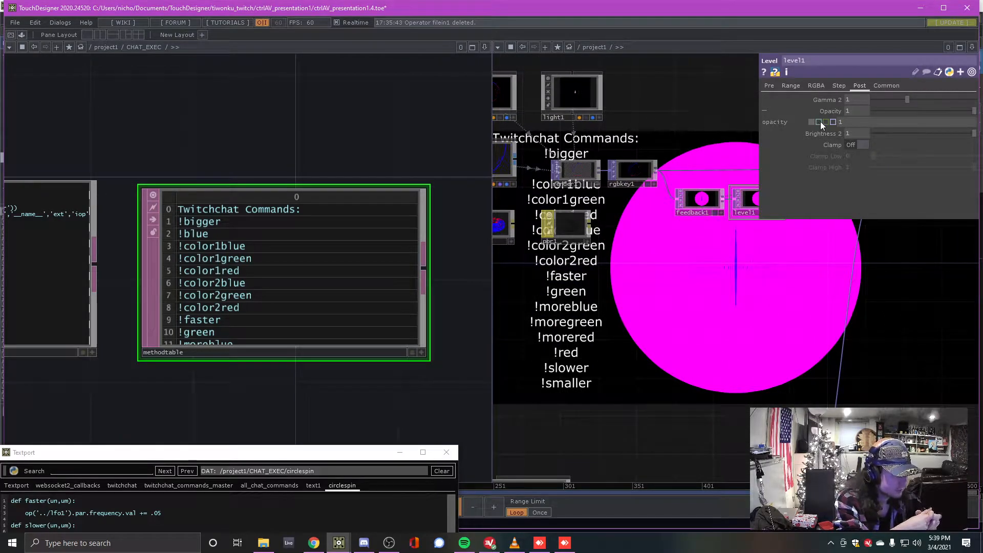
{"action": "left_click_drag", "start_coordinate": [764, 385], "coordinate": [728, 396]}
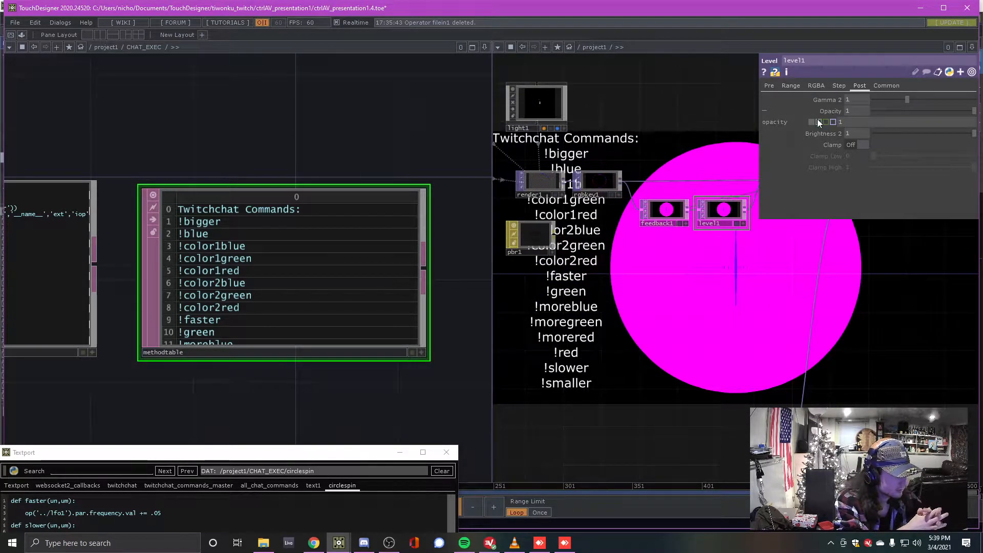
{"action": "left_click_drag", "start_coordinate": [973, 111], "coordinate": [969, 112]}
{"action": "left_click_drag", "start_coordinate": [693, 320], "coordinate": [713, 231]}
{"action": "scroll", "coordinate": [652, 322], "scroll_direction": "down", "scroll_amount": 5}
Survey the circlecolor, circlespin, circlesize, button and methodtable nodes in both network panes
{"action": "left_click_drag", "start_coordinate": [622, 383], "coordinate": [653, 359]}
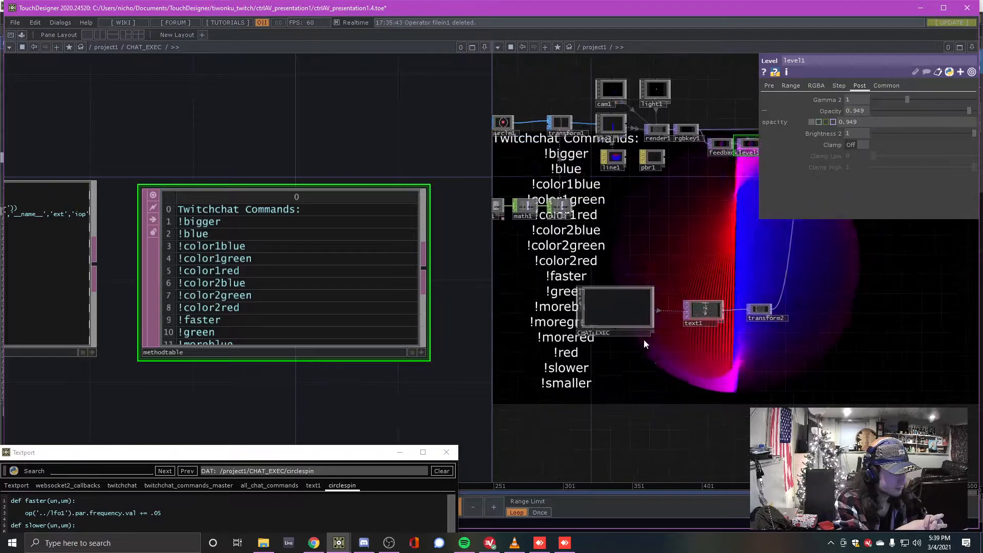
{"action": "scroll", "coordinate": [317, 379], "scroll_direction": "down", "scroll_amount": 5}
{"action": "mouse_move", "coordinate": [309, 291]}
{"action": "left_mouse_down"}
{"action": "mouse_move", "coordinate": [317, 299]}
{"action": "mouse_move", "coordinate": [303, 283]}
{"action": "left_mouse_up"}
{"action": "left_click_drag", "start_coordinate": [373, 233], "coordinate": [216, 292]}
{"action": "scroll", "coordinate": [217, 290], "scroll_direction": "up", "scroll_amount": 5}
{"action": "left_click_drag", "start_coordinate": [209, 336], "coordinate": [138, 375]}
{"action": "scroll", "coordinate": [260, 323], "scroll_direction": "up", "scroll_amount": 2}
{"action": "scroll", "coordinate": [259, 323], "scroll_direction": "down", "scroll_amount": 5}
{"action": "left_click_drag", "start_coordinate": [259, 323], "coordinate": [491, 308]}
{"action": "left_click_drag", "start_coordinate": [193, 313], "coordinate": [215, 238]}
{"action": "scroll", "coordinate": [251, 292], "scroll_direction": "up", "scroll_amount": 4}
{"action": "scroll", "coordinate": [288, 266], "scroll_direction": "down", "scroll_amount": 4}
Raise the Textport over the network to show circlespin's faster and slower code
{"action": "left_click_drag", "start_coordinate": [672, 232], "coordinate": [732, 287]}
{"action": "left_click_drag", "start_coordinate": [306, 237], "coordinate": [306, 287]}
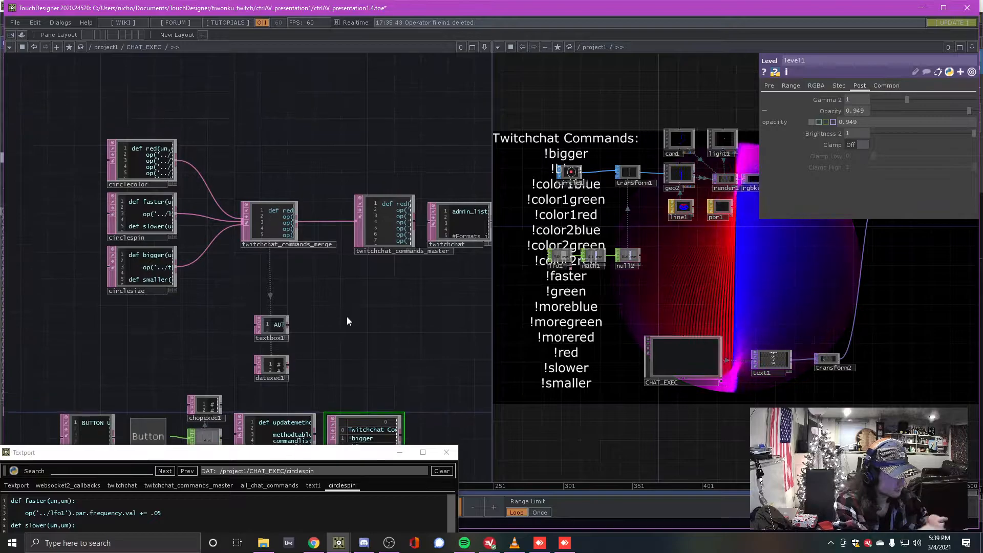
{"action": "left_click_drag", "start_coordinate": [283, 453], "coordinate": [303, 108]}
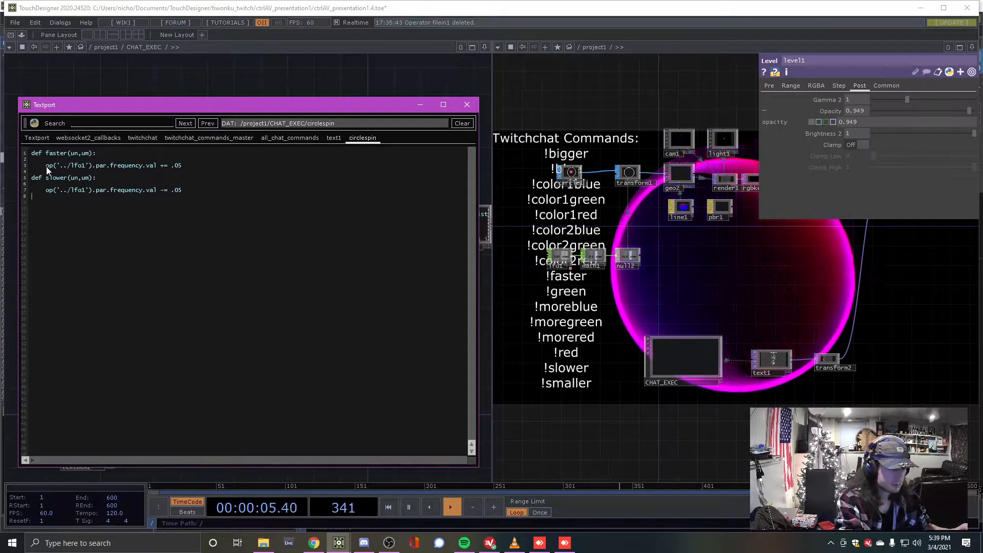
Highlight the op('../lfo1') reference in circlespin's code, then dive into CHAT_EXEC
{"action": "left_click_drag", "start_coordinate": [56, 166], "coordinate": [93, 172]}
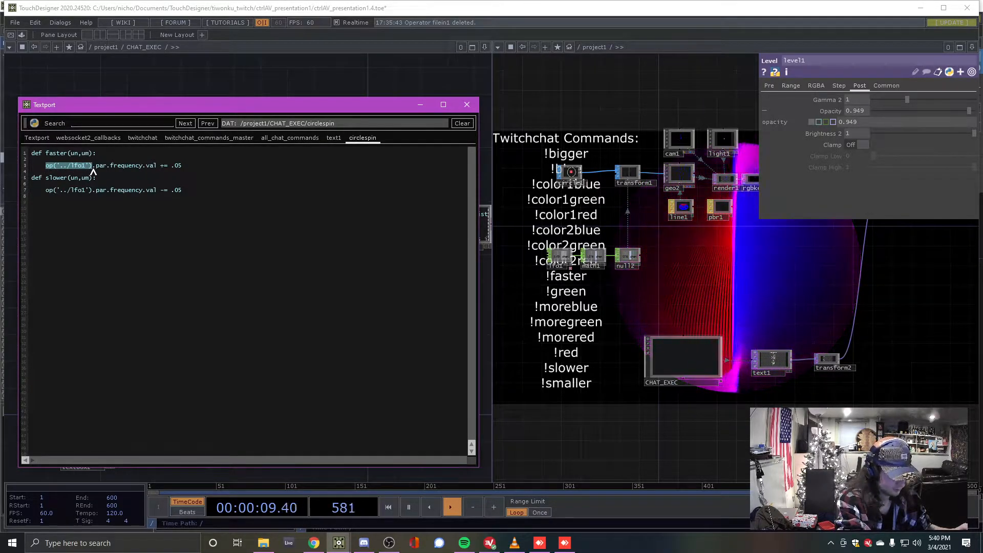
{"action": "left_click", "coordinate": [67, 169]}
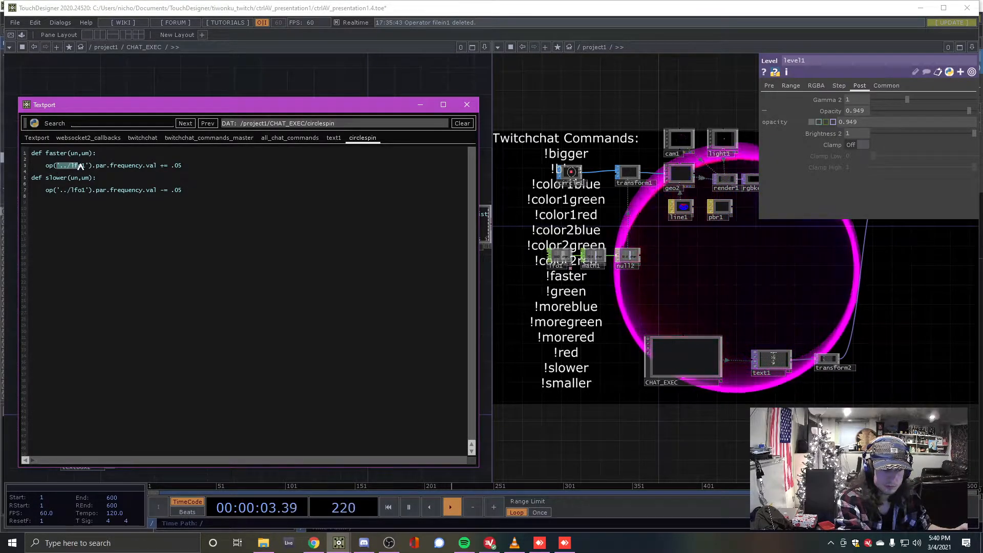
{"action": "left_click_drag", "start_coordinate": [87, 169], "coordinate": [189, 172]}
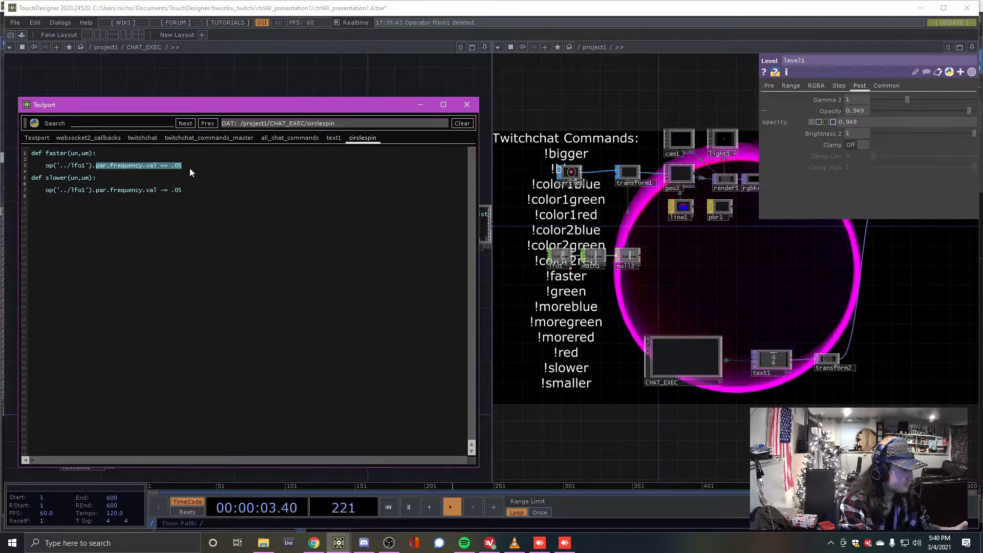
{"action": "left_click_drag", "start_coordinate": [668, 309], "coordinate": [686, 325]}
{"action": "left_click_drag", "start_coordinate": [60, 166], "coordinate": [84, 167]}
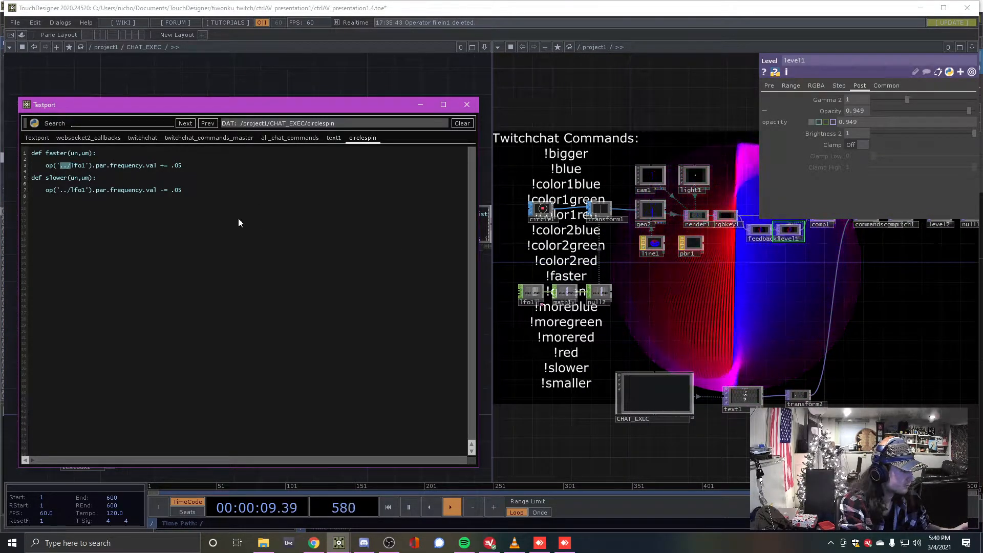
{"action": "left_click_drag", "start_coordinate": [642, 317], "coordinate": [658, 305]}
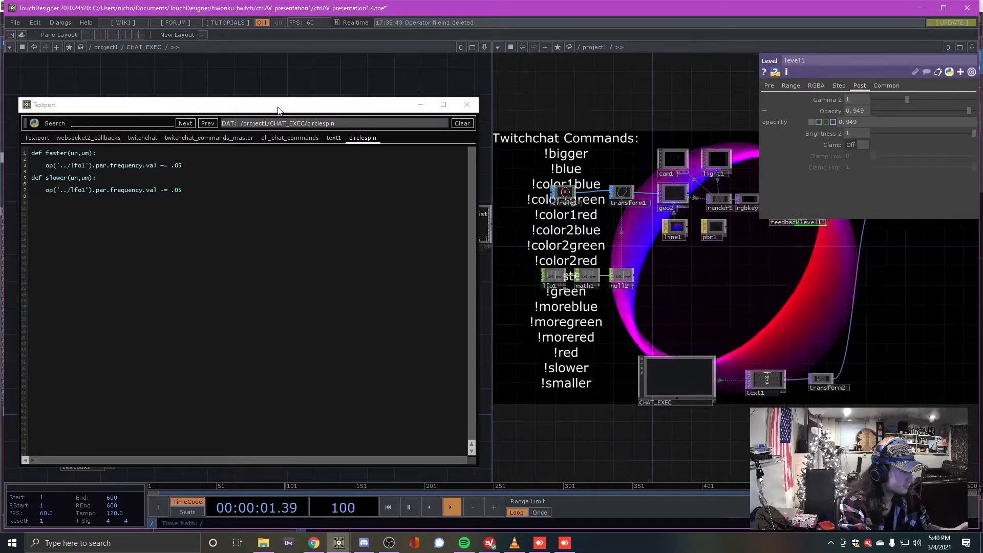
{"action": "double_click", "coordinate": [678, 378]}
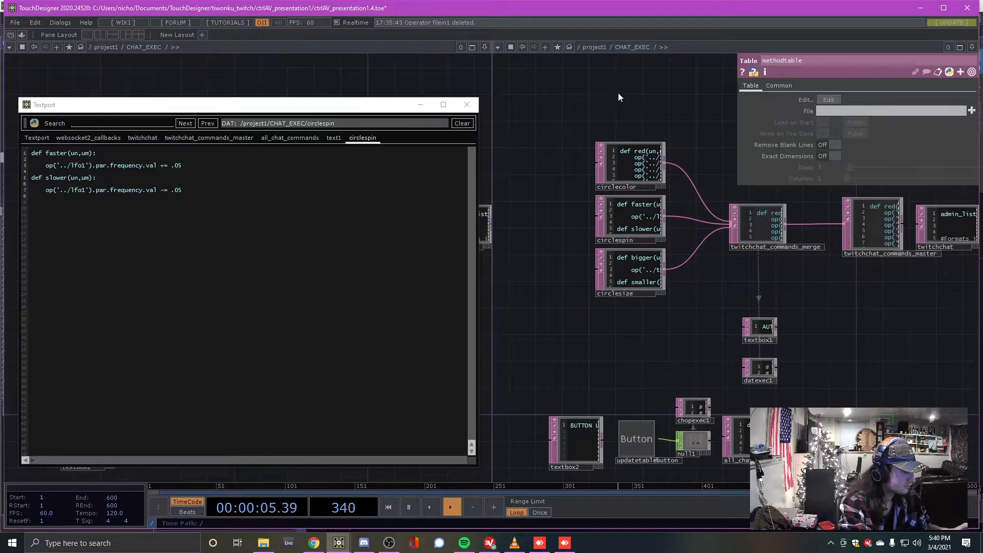
Go up to project1, hide parameters, and zoom onto lfo1, math1 and null2
{"action": "key", "text": "u"}
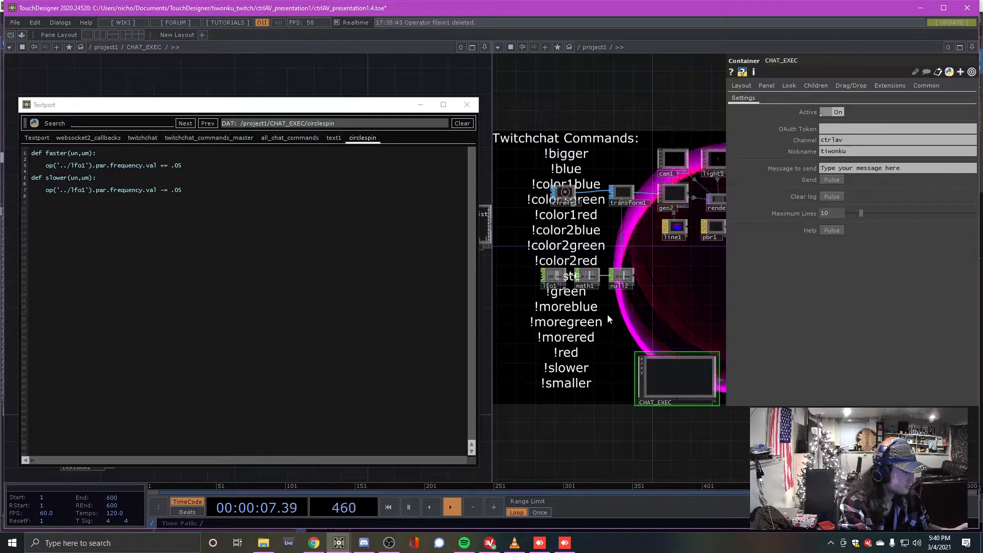
{"action": "left_click_drag", "start_coordinate": [660, 309], "coordinate": [641, 305]}
{"action": "key", "text": "p"}
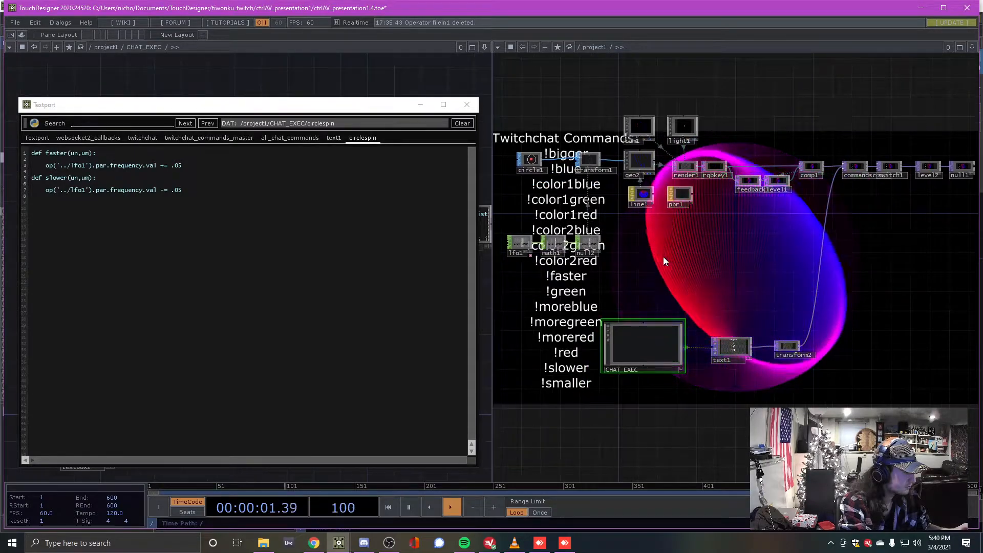
{"action": "scroll", "coordinate": [663, 256], "scroll_direction": "up", "scroll_amount": 5}
{"action": "scroll", "coordinate": [695, 294], "scroll_direction": "up", "scroll_amount": 2}
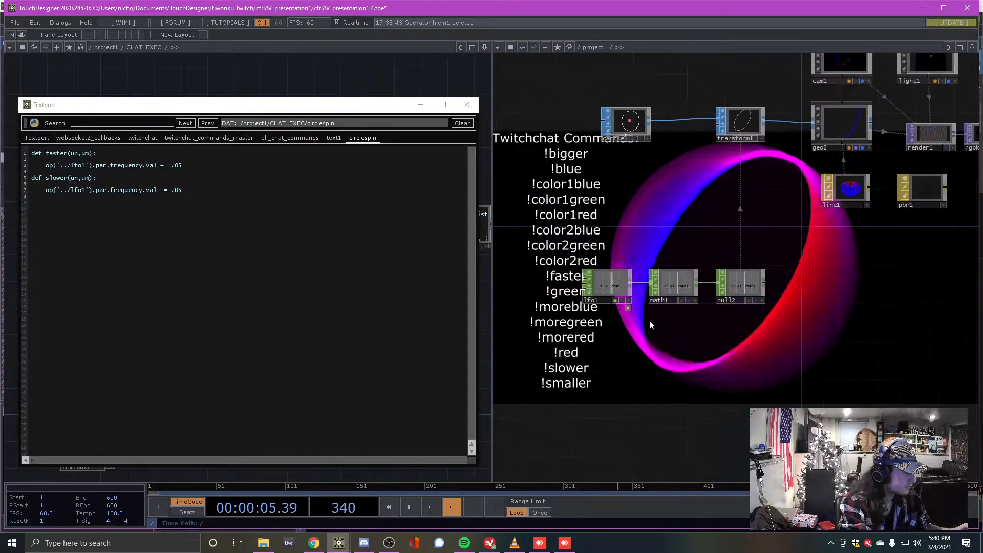
{"action": "scroll", "coordinate": [612, 244], "scroll_direction": "up", "scroll_amount": 4}
{"action": "left_click_drag", "start_coordinate": [95, 165], "coordinate": [125, 167]}
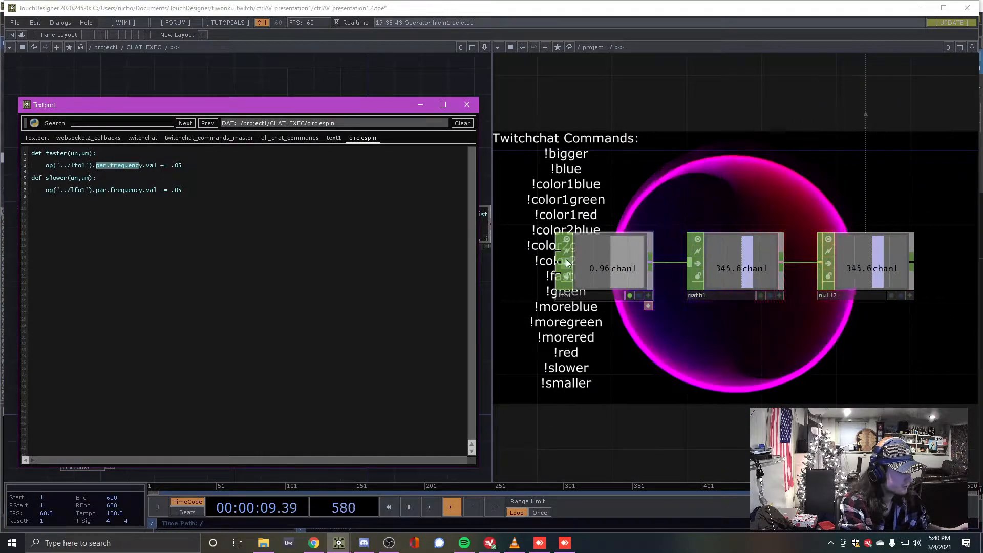
Change circlespin's faster increment from .05 to .8 and test the !faster command
{"action": "left_click", "coordinate": [627, 259]}
{"action": "key", "text": "p"}
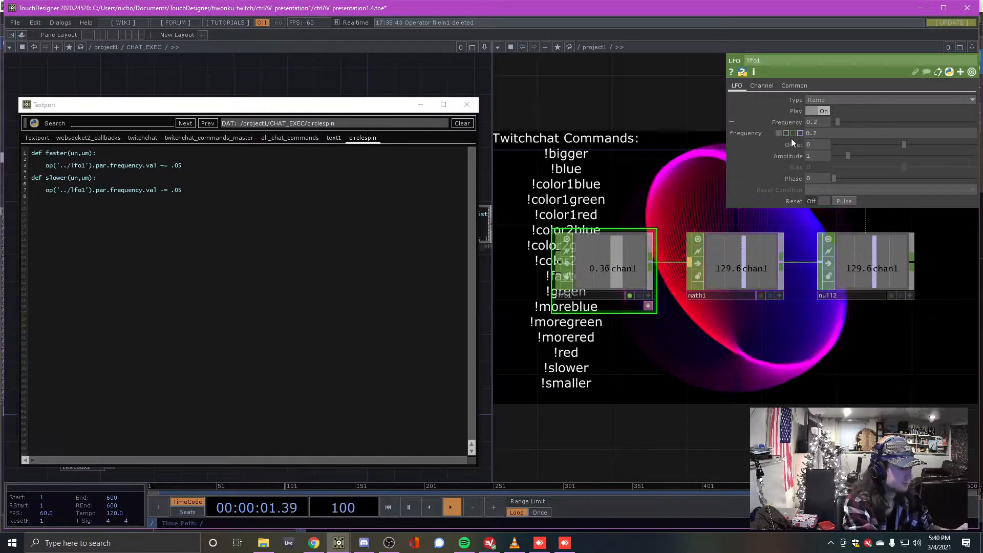
{"action": "left_click", "coordinate": [155, 165]}
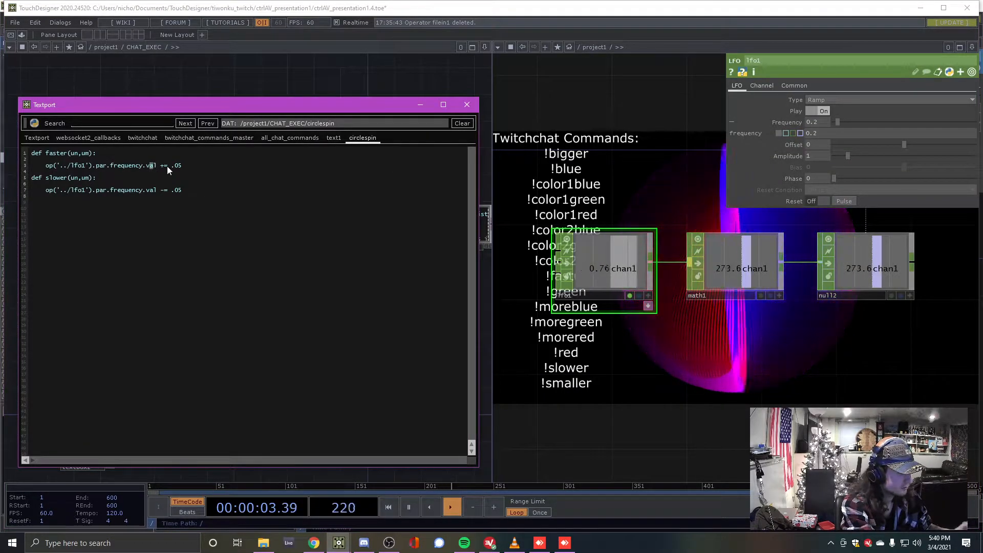
{"action": "double_click", "coordinate": [176, 165]}
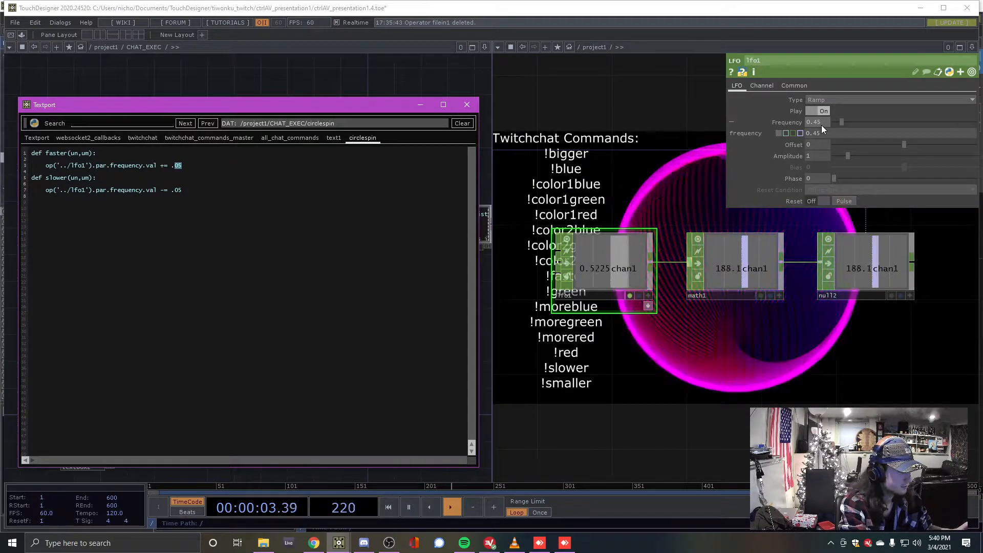
{"action": "left_click", "coordinate": [776, 386]}
{"action": "scroll", "coordinate": [687, 391], "scroll_direction": "down", "scroll_amount": 5}
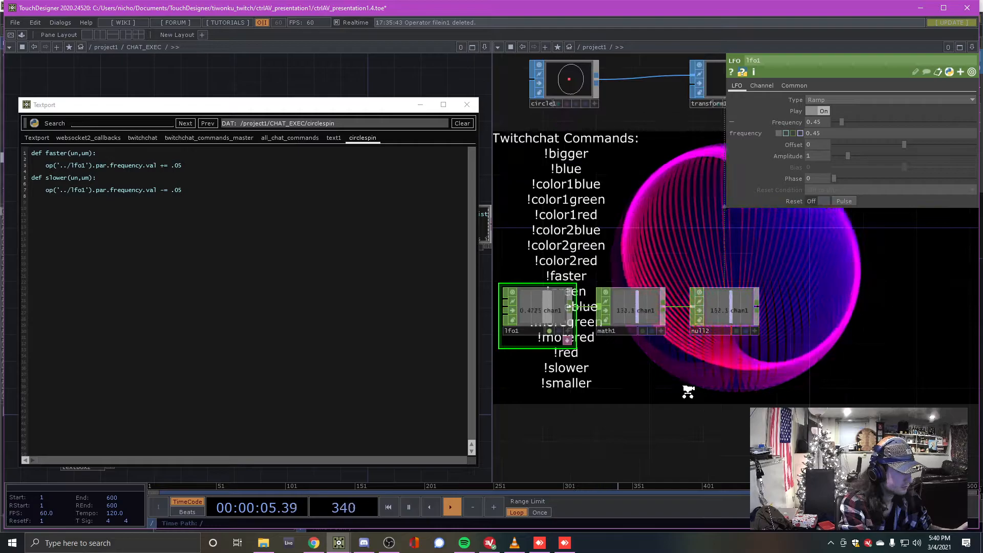
{"action": "left_click", "coordinate": [194, 165]}
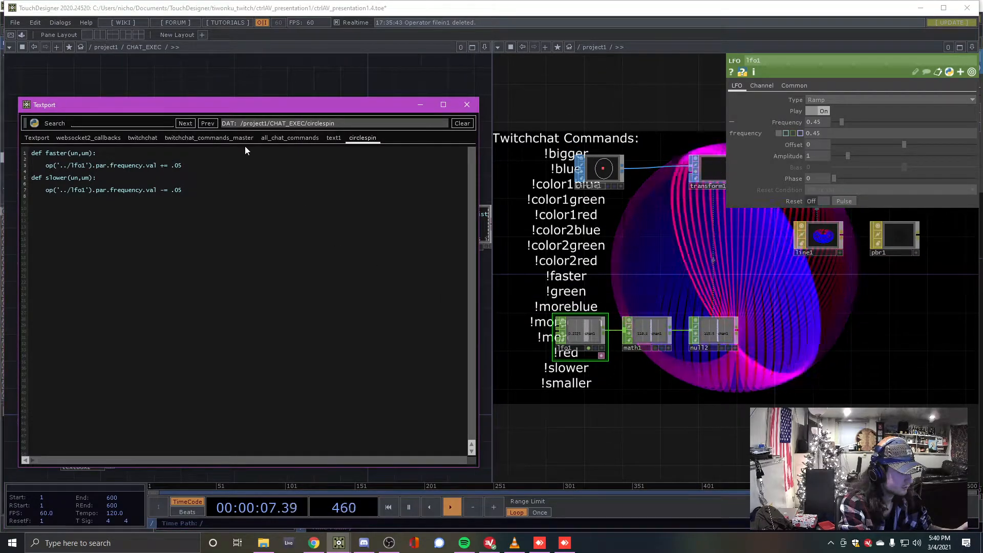
{"action": "key", "text": "BackSpace"}
{"action": "key", "text": "BackSpace"}
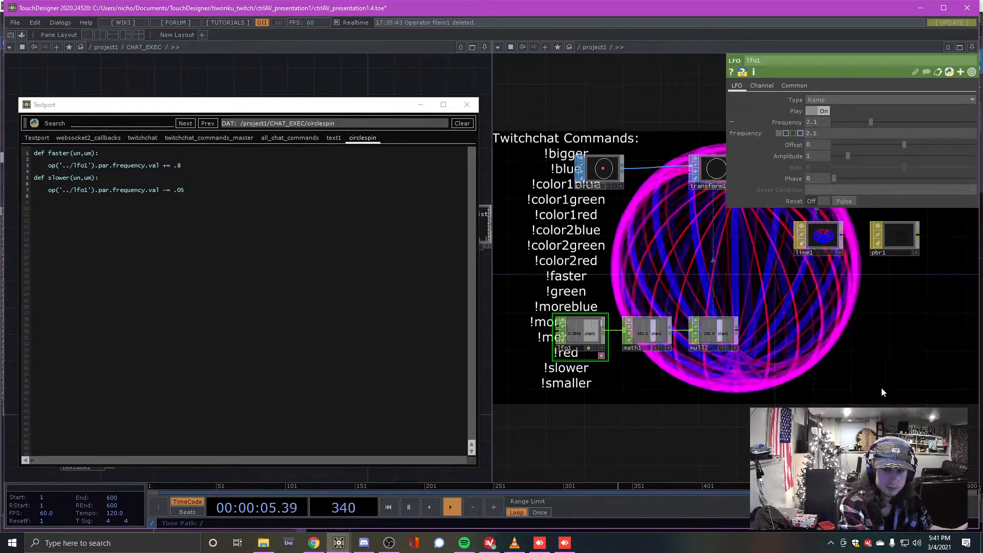
Restore the faster function's increment to .05
{"action": "left_click_drag", "start_coordinate": [881, 392], "coordinate": [862, 380]}
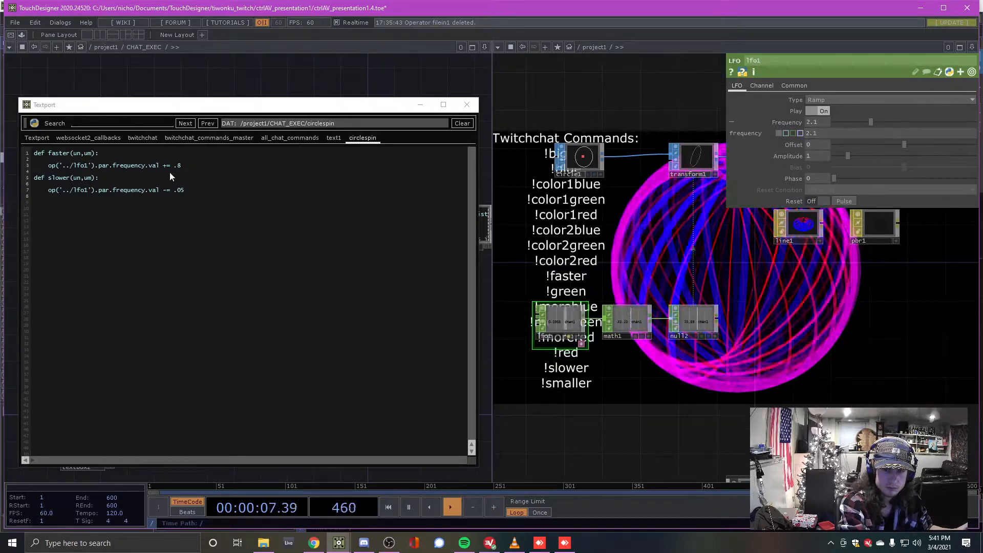
{"action": "left_click", "coordinate": [183, 166]}
{"action": "key", "text": "BackSpace"}
{"action": "type", "text": "05"}
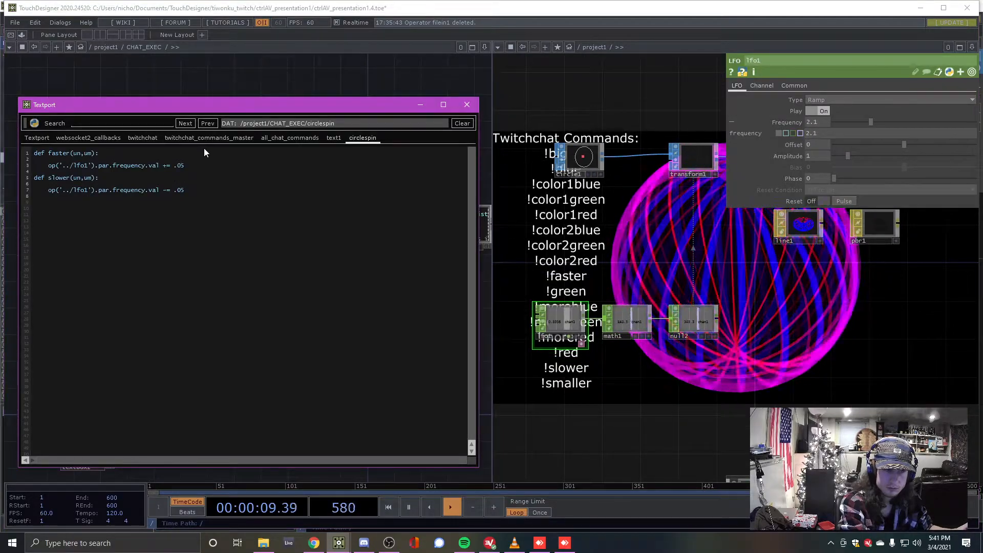
{"action": "left_click", "coordinate": [744, 381]}
Lower lfo1's frequency from 2.1 to 0.32
{"action": "left_click_drag", "start_coordinate": [872, 121], "coordinate": [837, 120]}
{"action": "left_click_drag", "start_coordinate": [829, 364], "coordinate": [781, 334]}
{"action": "left_click_drag", "start_coordinate": [700, 323], "coordinate": [619, 256]}
{"action": "scroll", "coordinate": [678, 269], "scroll_direction": "down", "scroll_amount": 3}
{"action": "left_click_drag", "start_coordinate": [552, 299], "coordinate": [620, 289]}
Park the script console at the bottom and bring the Button, null1 and all_chat_commands nodes into view
{"action": "left_click_drag", "start_coordinate": [328, 108], "coordinate": [324, 467]}
{"action": "left_click", "coordinate": [265, 184]}
{"action": "left_click_drag", "start_coordinate": [265, 184], "coordinate": [233, 200]}
{"action": "scroll", "coordinate": [234, 199], "scroll_direction": "down", "scroll_amount": 3}
{"action": "right_click_drag", "start_coordinate": [90, 145], "coordinate": [355, 314]}
{"action": "left_click", "coordinate": [273, 331]}
{"action": "left_click_drag", "start_coordinate": [259, 336], "coordinate": [260, 265]}
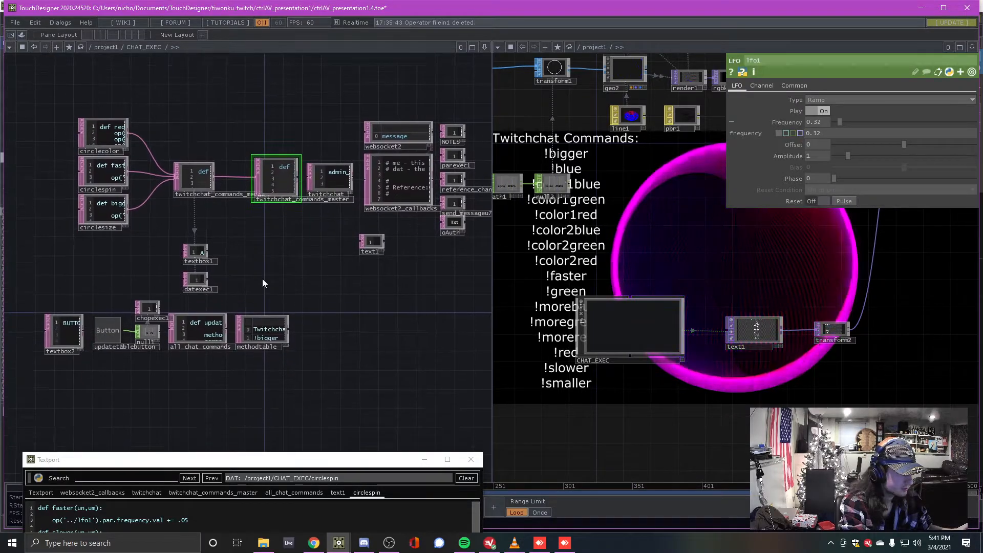
{"action": "left_click_drag", "start_coordinate": [287, 384], "coordinate": [144, 459]}
{"action": "left_click_drag", "start_coordinate": [244, 405], "coordinate": [388, 351]}
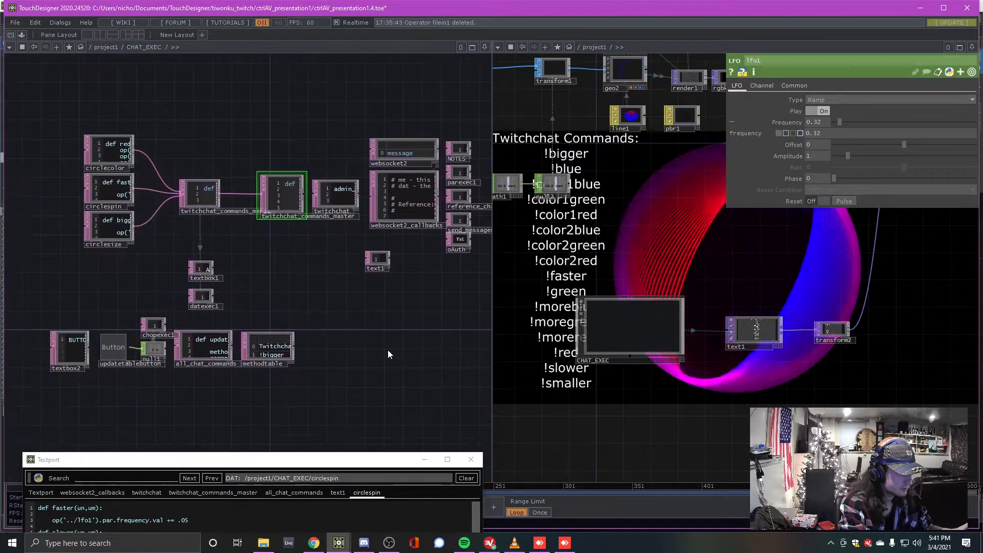
{"action": "scroll", "coordinate": [136, 381], "scroll_direction": "up", "scroll_amount": 3}
{"action": "left_click_drag", "start_coordinate": [136, 380], "coordinate": [167, 375]}
{"action": "scroll", "coordinate": [168, 374], "scroll_direction": "up", "scroll_amount": 2}
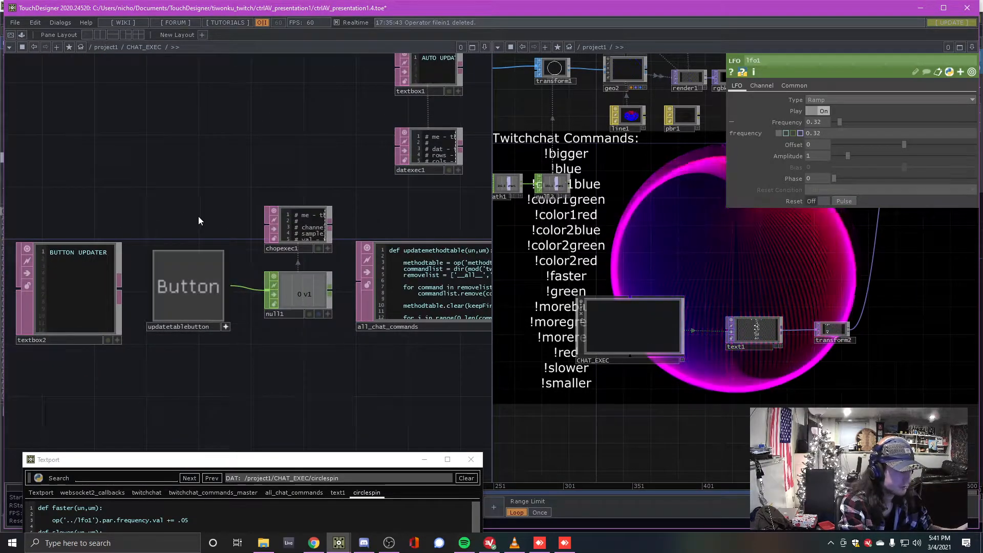
{"action": "left_click_drag", "start_coordinate": [197, 220], "coordinate": [198, 244]}
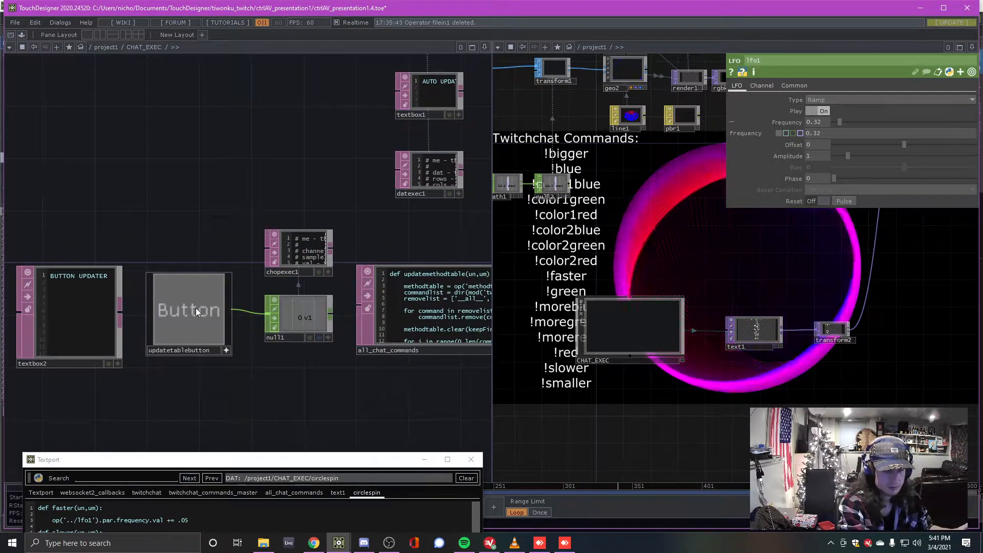
Press the updatetablebutton to refresh the command table, checking its button type
{"action": "left_click", "coordinate": [196, 308]}
{"action": "scroll", "coordinate": [196, 308], "scroll_direction": "up", "scroll_amount": 2}
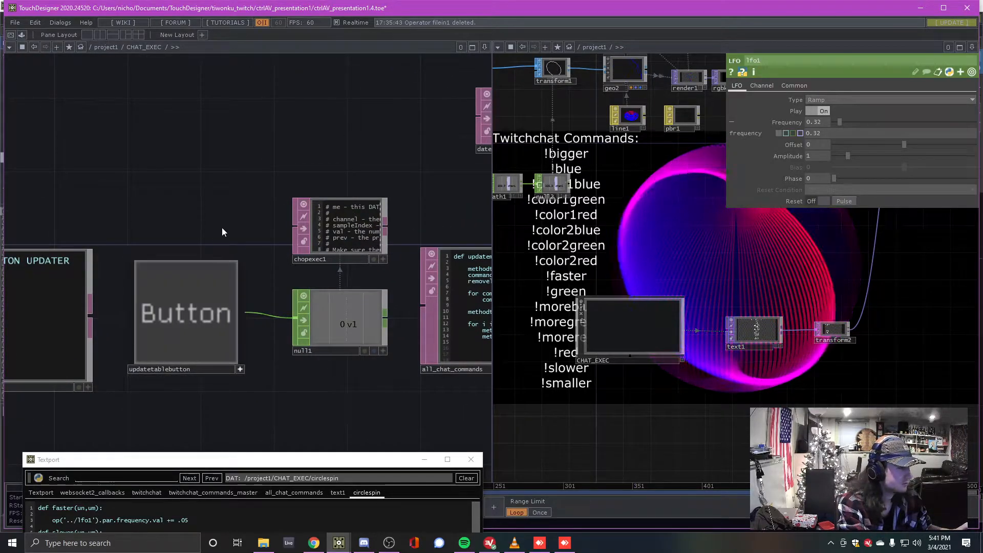
{"action": "left_click", "coordinate": [239, 369]}
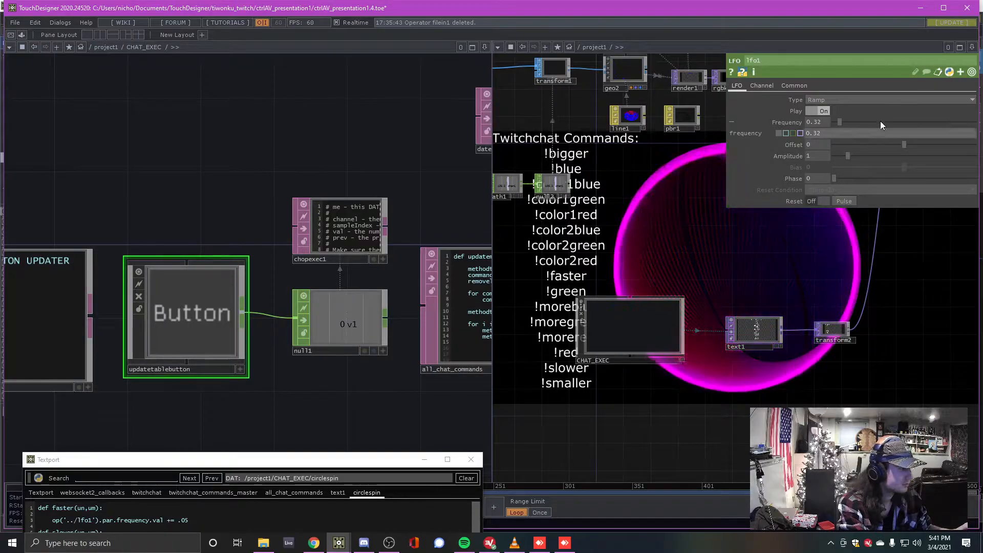
{"action": "key", "text": "p"}
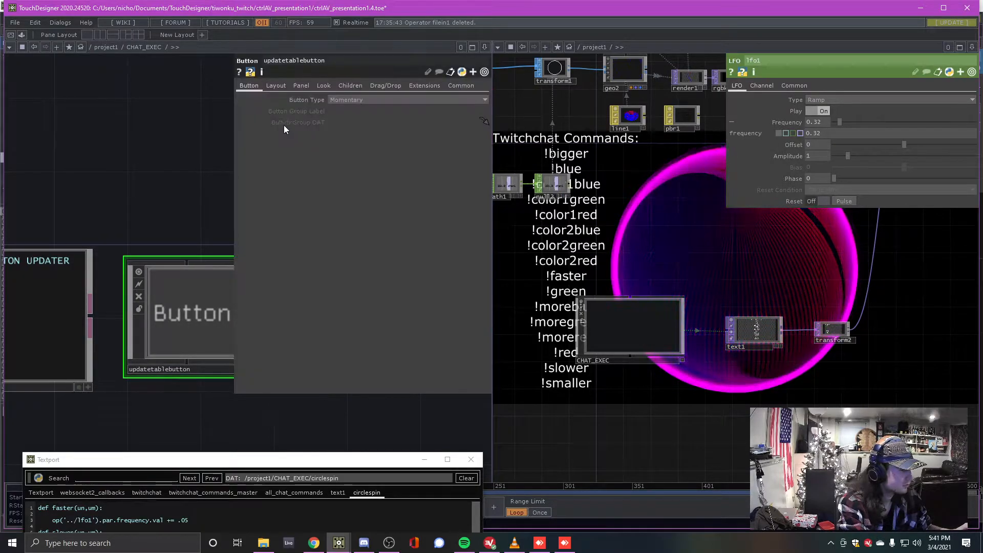
{"action": "left_click", "coordinate": [357, 99]}
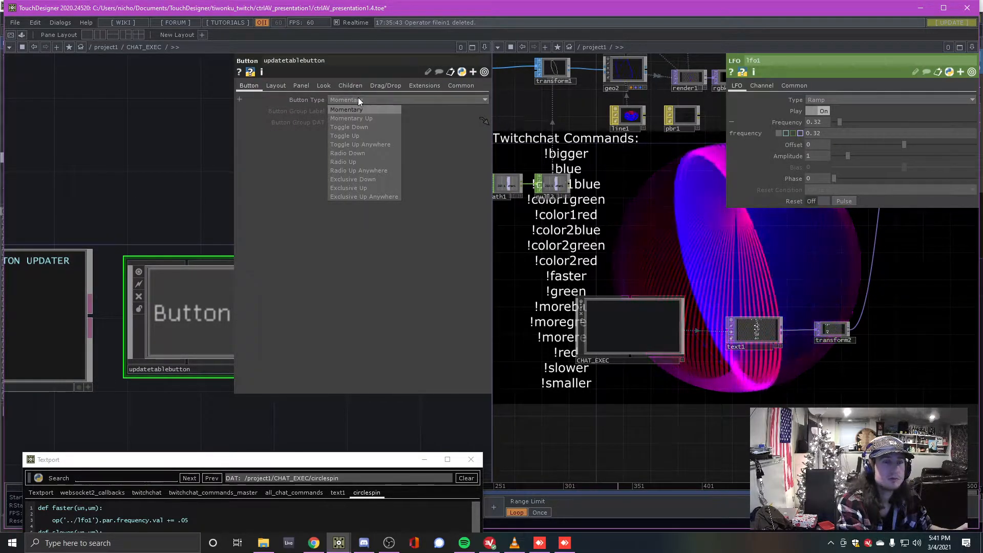
{"action": "left_click", "coordinate": [358, 99]}
{"action": "key", "text": "p"}
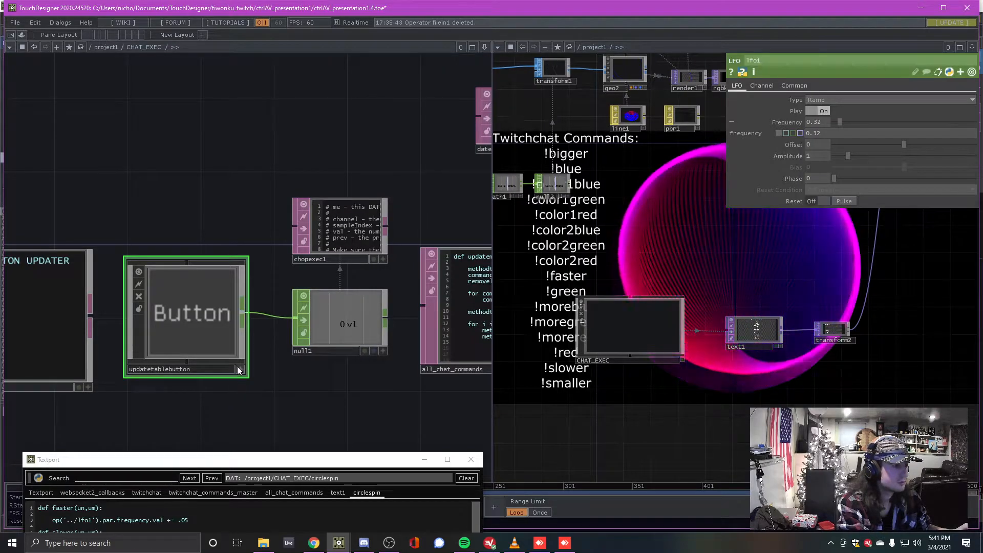
{"action": "left_click", "coordinate": [199, 321]}
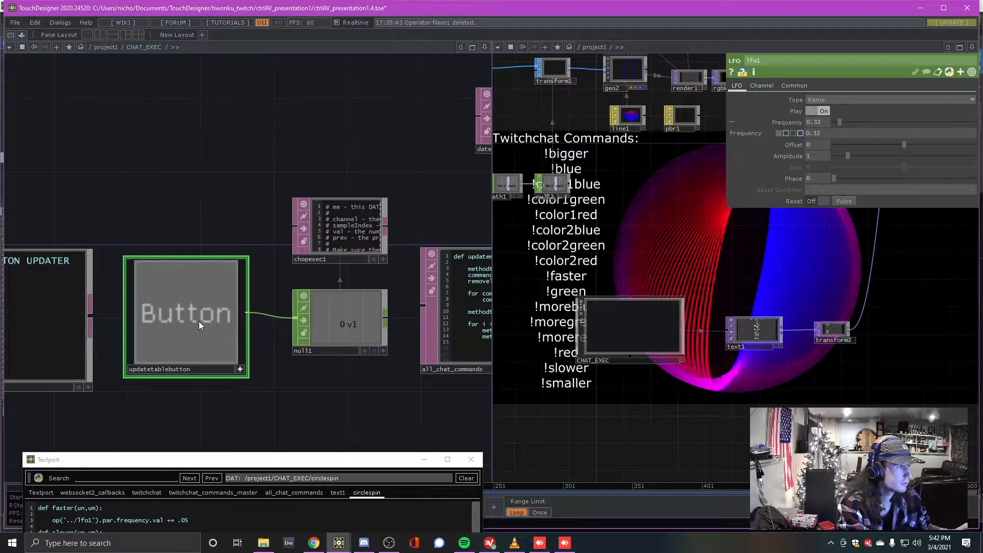
{"action": "left_click", "coordinate": [199, 321]}
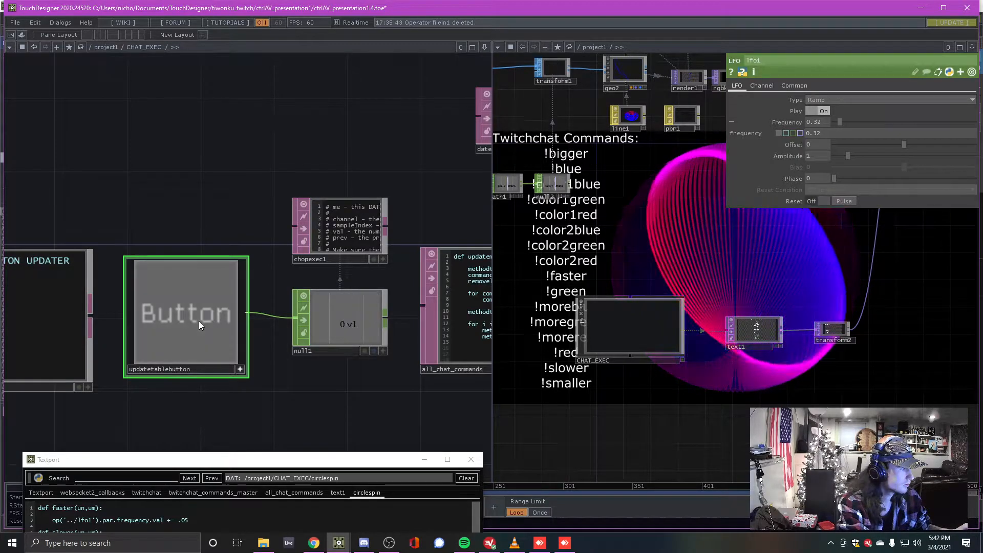
{"action": "left_click_drag", "start_coordinate": [321, 379], "coordinate": [305, 382]}
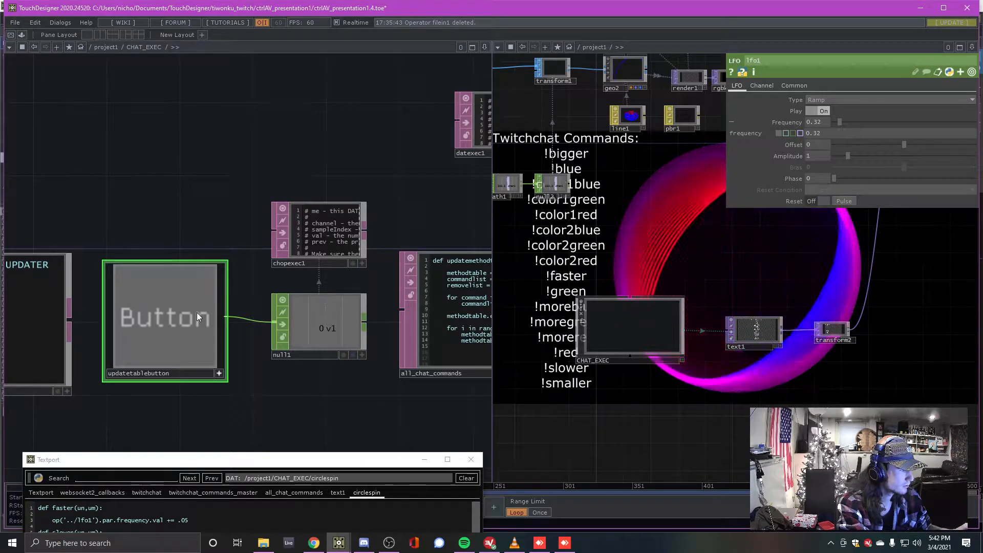
{"action": "left_click_drag", "start_coordinate": [227, 208], "coordinate": [213, 201]}
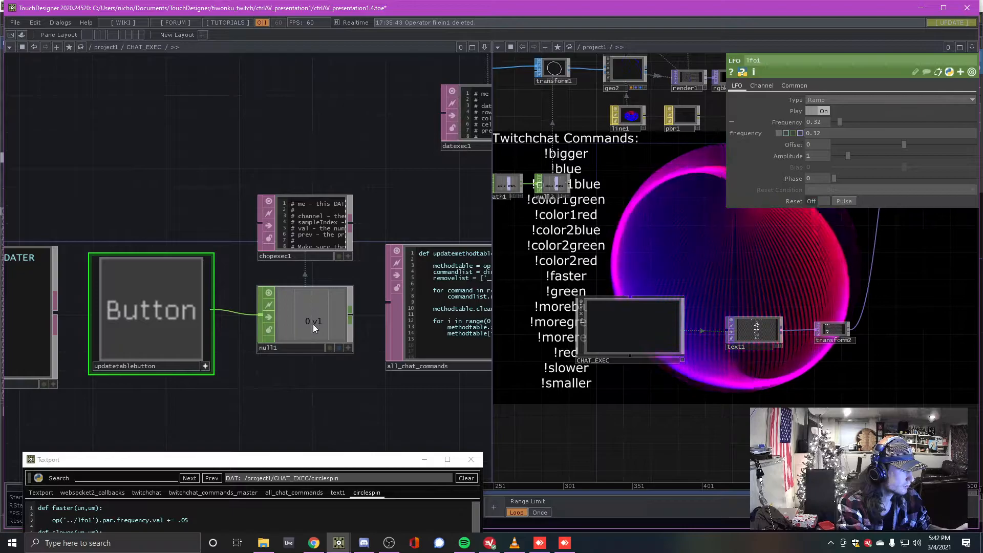
{"action": "left_click", "coordinate": [153, 315]}
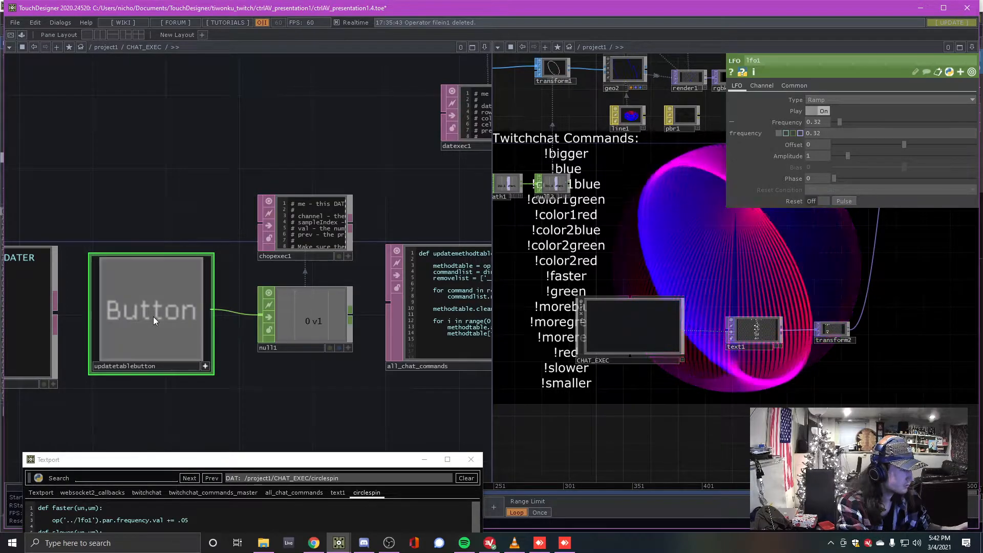
Zoom into chopexec1 to read its onOffToOn callback next to null1
{"action": "left_click", "coordinate": [315, 310]}
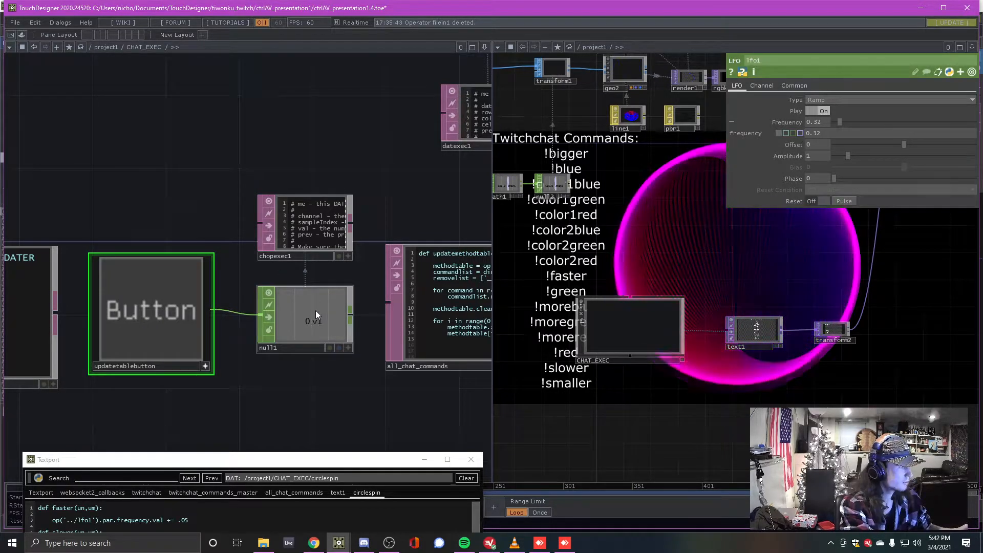
{"action": "scroll", "coordinate": [315, 315], "scroll_direction": "up", "scroll_amount": 5}
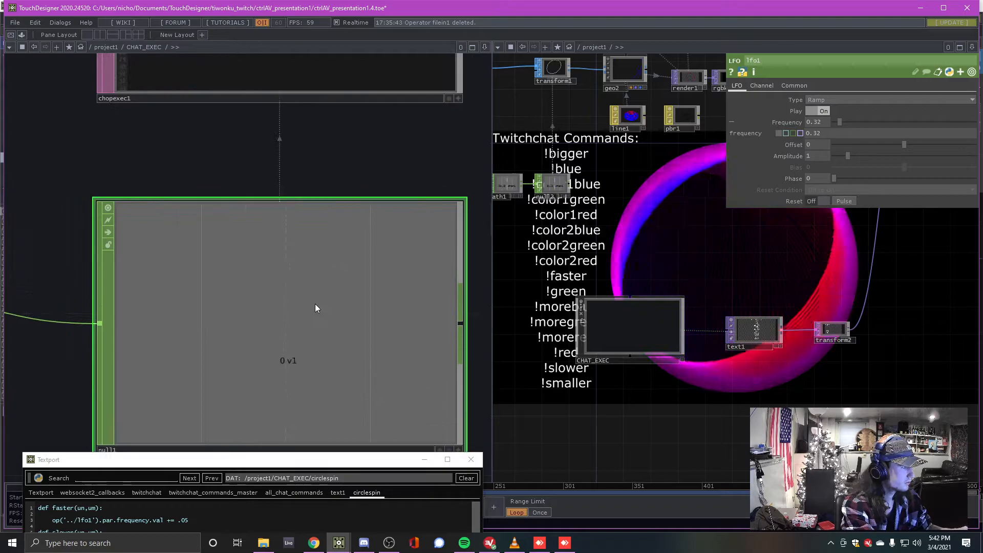
{"action": "scroll", "coordinate": [314, 297], "scroll_direction": "down", "scroll_amount": 2}
{"action": "left_click_drag", "start_coordinate": [333, 217], "coordinate": [315, 296]}
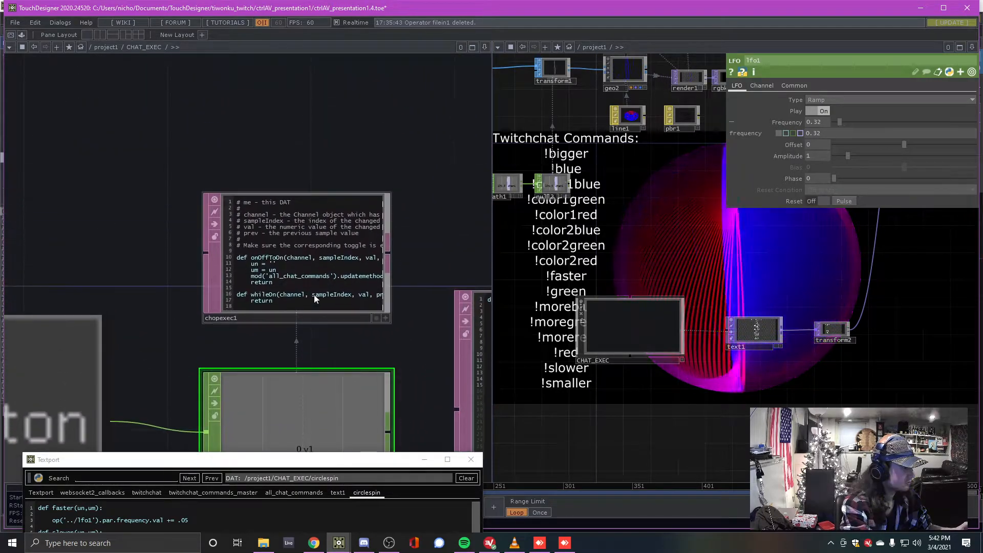
{"action": "scroll", "coordinate": [308, 287], "scroll_direction": "up", "scroll_amount": 4}
{"action": "scroll", "coordinate": [263, 272], "scroll_direction": "down", "scroll_amount": 2}
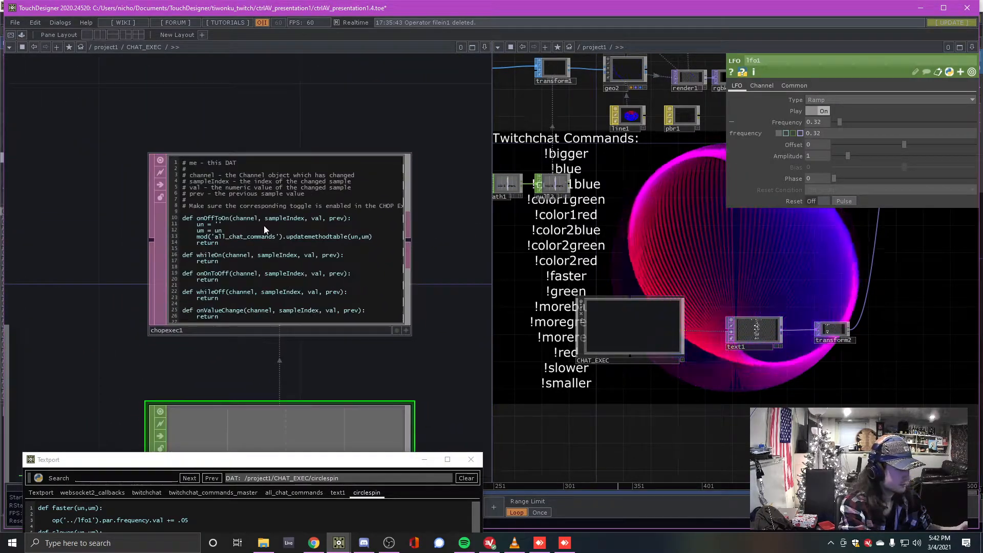
{"action": "scroll", "coordinate": [252, 254], "scroll_direction": "up", "scroll_amount": 2}
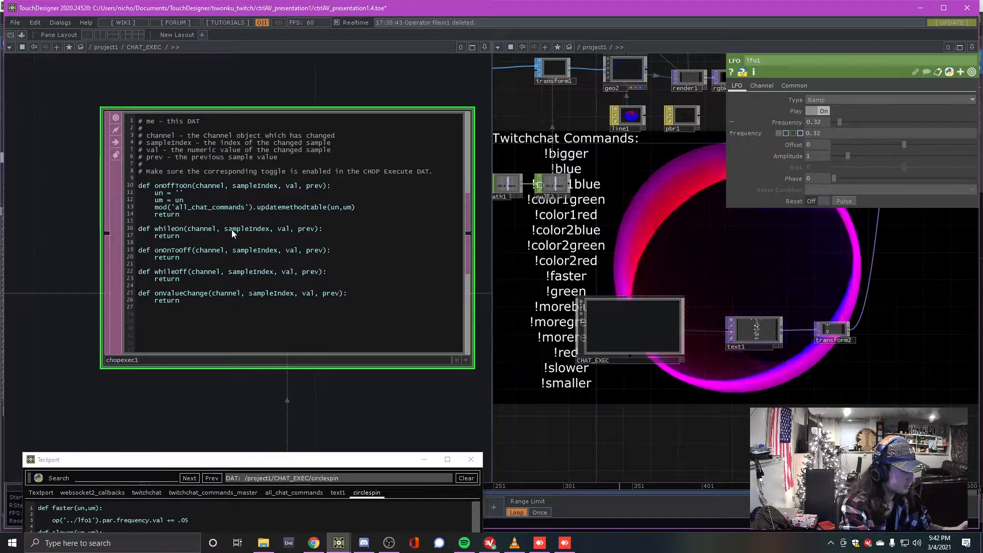
{"action": "scroll", "coordinate": [173, 191], "scroll_direction": "up", "scroll_amount": 2}
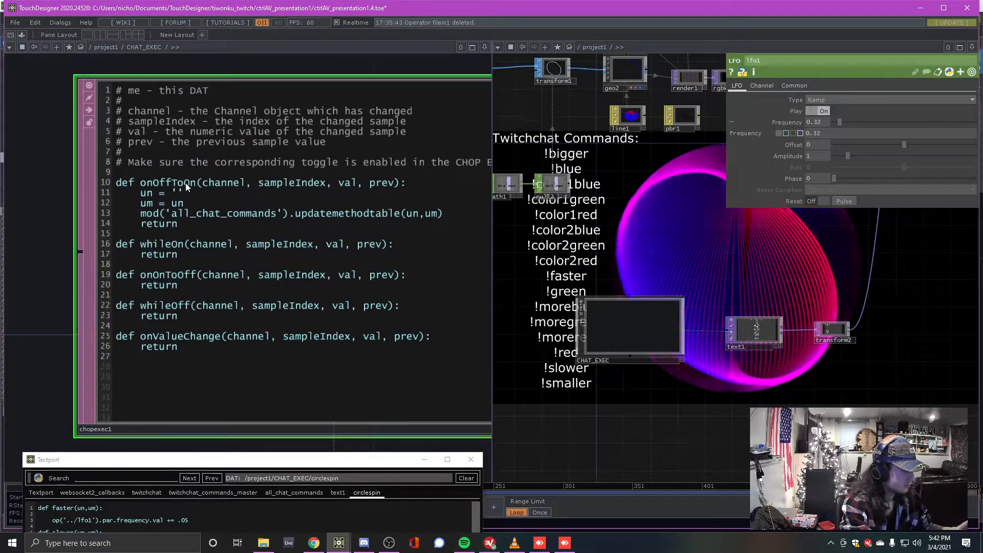
{"action": "scroll", "coordinate": [196, 180], "scroll_direction": "down", "scroll_amount": 1}
{"action": "scroll", "coordinate": [196, 179], "scroll_direction": "down", "scroll_amount": 2}
{"action": "left_click_drag", "start_coordinate": [213, 362], "coordinate": [274, 124]}
{"action": "scroll", "coordinate": [320, 284], "scroll_direction": "down", "scroll_amount": 3}
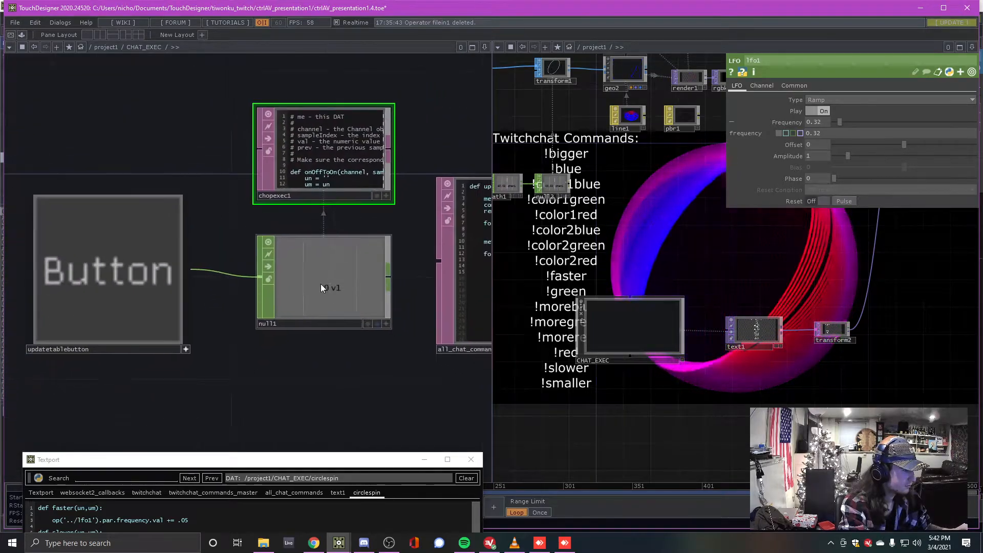
Toggle the updatetablebutton on and off repeatedly to rebuild the command table
{"action": "left_click", "coordinate": [143, 276]}
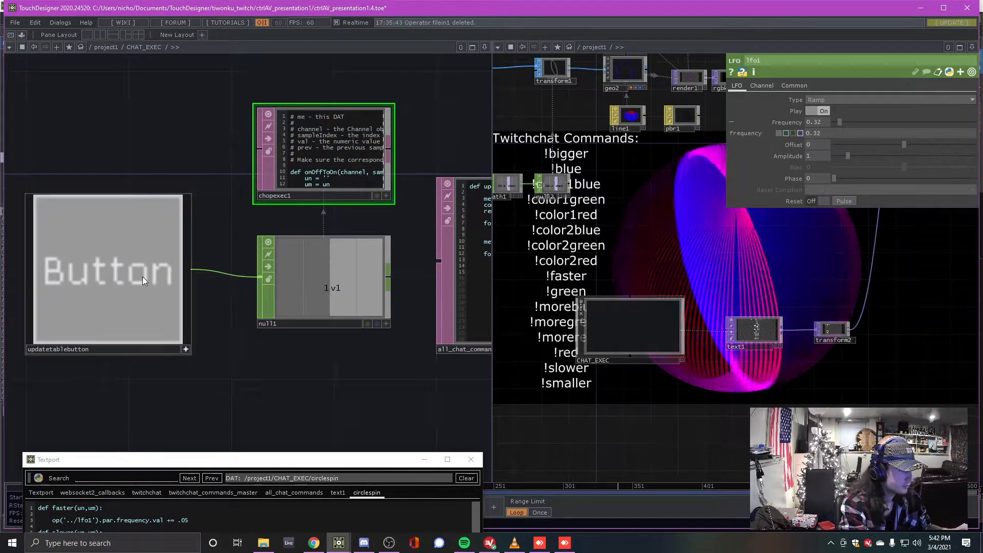
{"action": "left_click", "coordinate": [143, 277]}
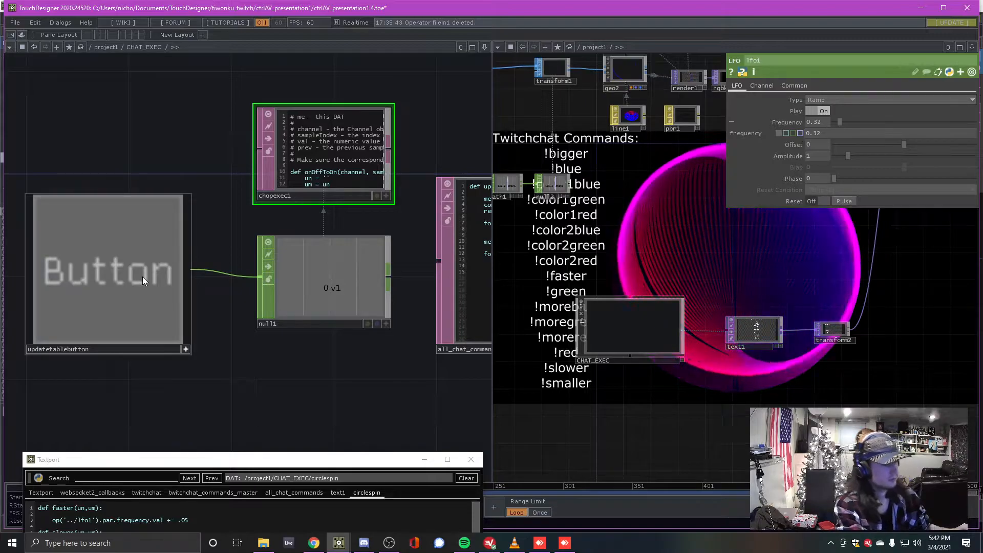
{"action": "left_click", "coordinate": [142, 277]}
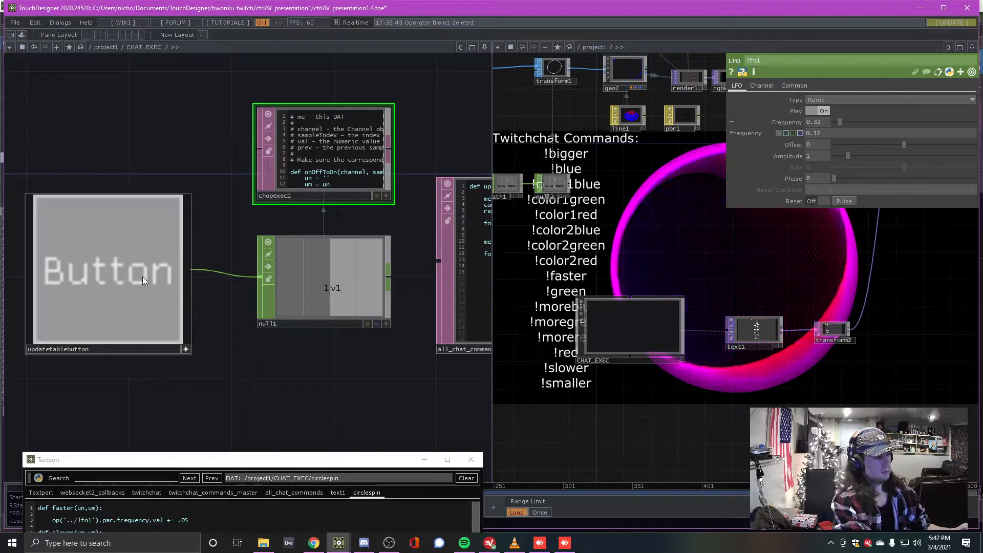
{"action": "left_click", "coordinate": [143, 276]}
{"action": "left_click", "coordinate": [142, 277]}
{"action": "left_click", "coordinate": [142, 277]}
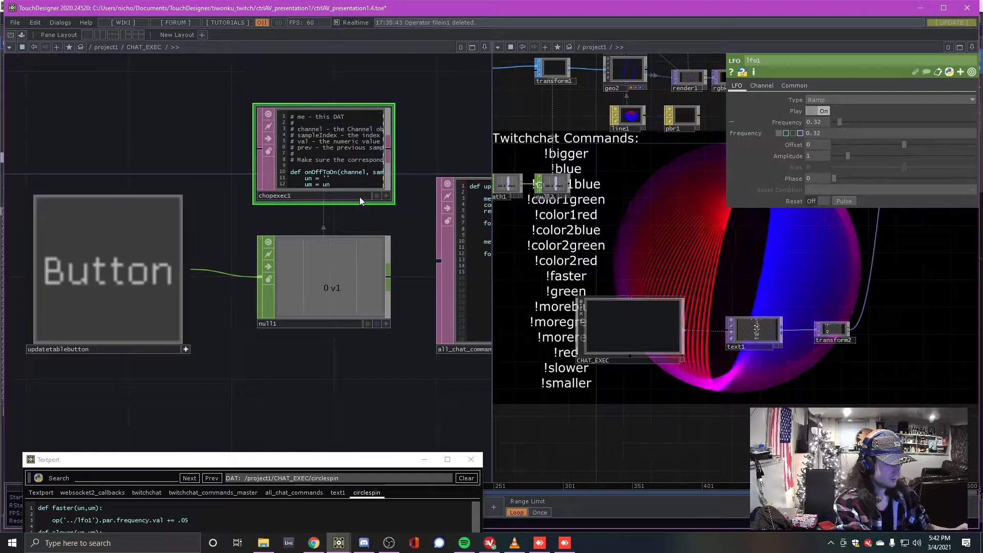
Pan to the all_chat_commands DAT to show its updatemethodtable function
{"action": "scroll", "coordinate": [361, 216], "scroll_direction": "up", "scroll_amount": 3}
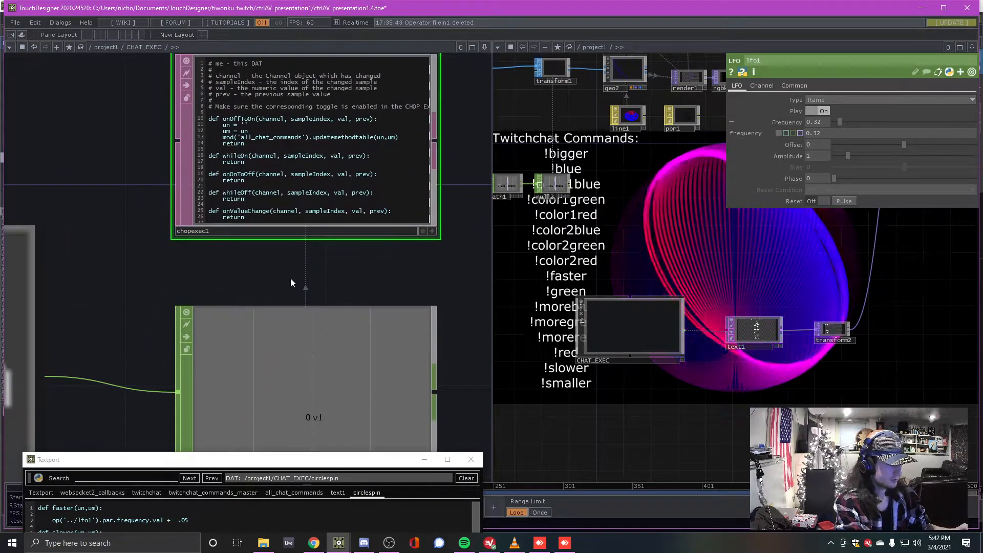
{"action": "scroll", "coordinate": [281, 307], "scroll_direction": "up", "scroll_amount": 3}
{"action": "scroll", "coordinate": [259, 222], "scroll_direction": "up", "scroll_amount": 2}
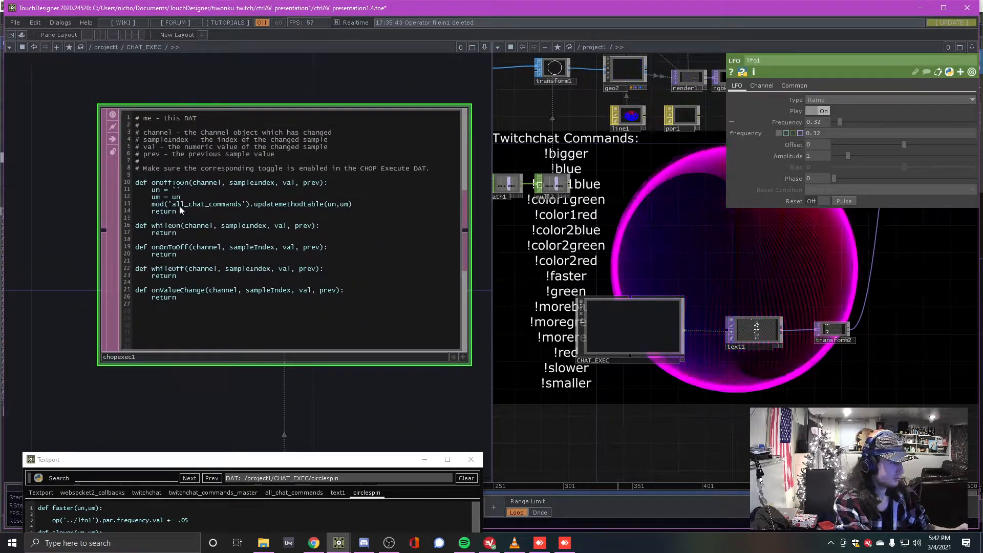
{"action": "scroll", "coordinate": [217, 215], "scroll_direction": "down", "scroll_amount": 3}
{"action": "scroll", "coordinate": [236, 230], "scroll_direction": "up", "scroll_amount": 3}
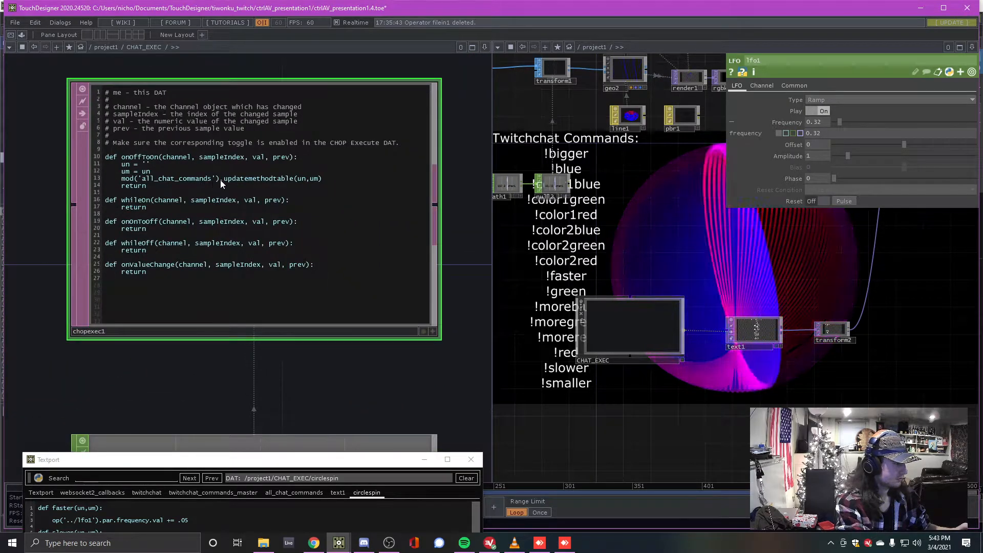
{"action": "left_click_drag", "start_coordinate": [316, 373], "coordinate": [43, 290]}
{"action": "scroll", "coordinate": [307, 256], "scroll_direction": "down", "scroll_amount": 2}
{"action": "left_click_drag", "start_coordinate": [378, 145], "coordinate": [193, 117]}
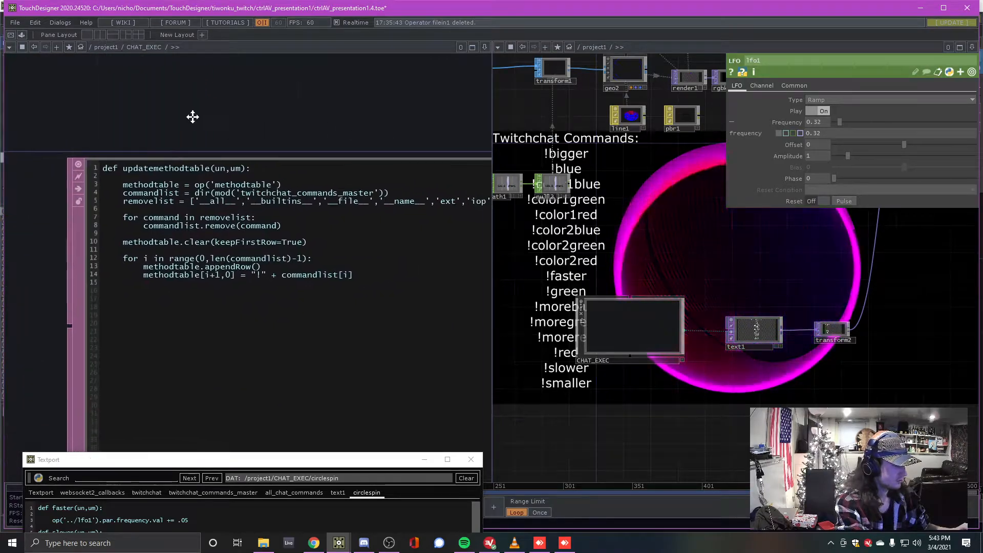
Disconnect circlesize from twitchchat_commands_merge so !bigger and !smaller drop out
{"action": "scroll", "coordinate": [194, 117], "scroll_direction": "down", "scroll_amount": 2}
{"action": "scroll", "coordinate": [196, 121], "scroll_direction": "up", "scroll_amount": 2}
{"action": "scroll", "coordinate": [196, 120], "scroll_direction": "up", "scroll_amount": 1}
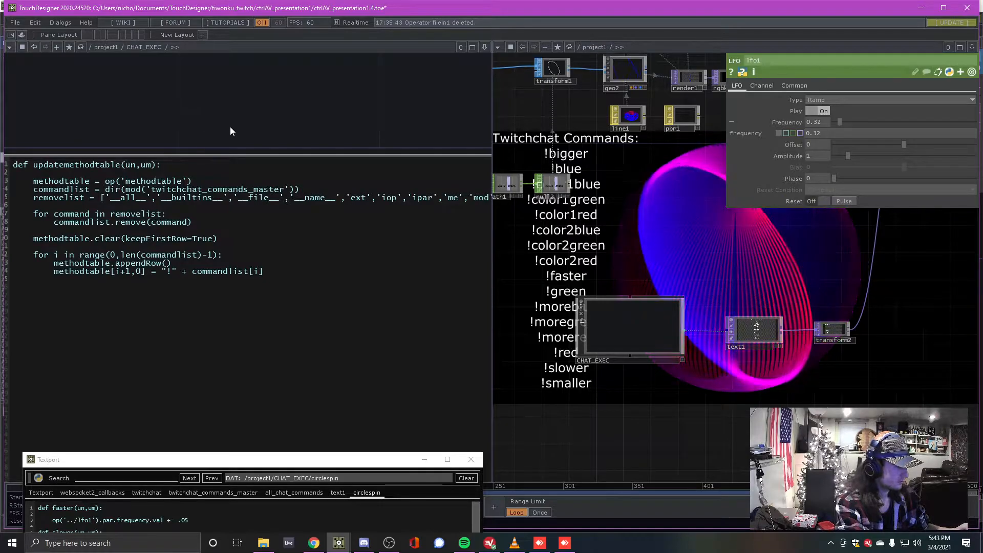
{"action": "scroll", "coordinate": [257, 199], "scroll_direction": "down", "scroll_amount": 2}
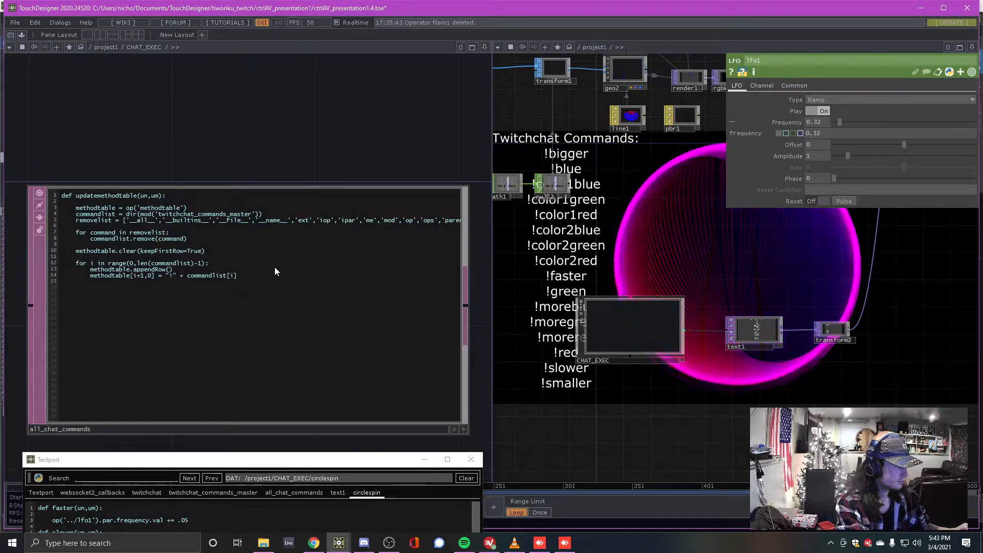
{"action": "left_click_drag", "start_coordinate": [617, 221], "coordinate": [752, 221]}
{"action": "left_click_drag", "start_coordinate": [598, 280], "coordinate": [693, 327]}
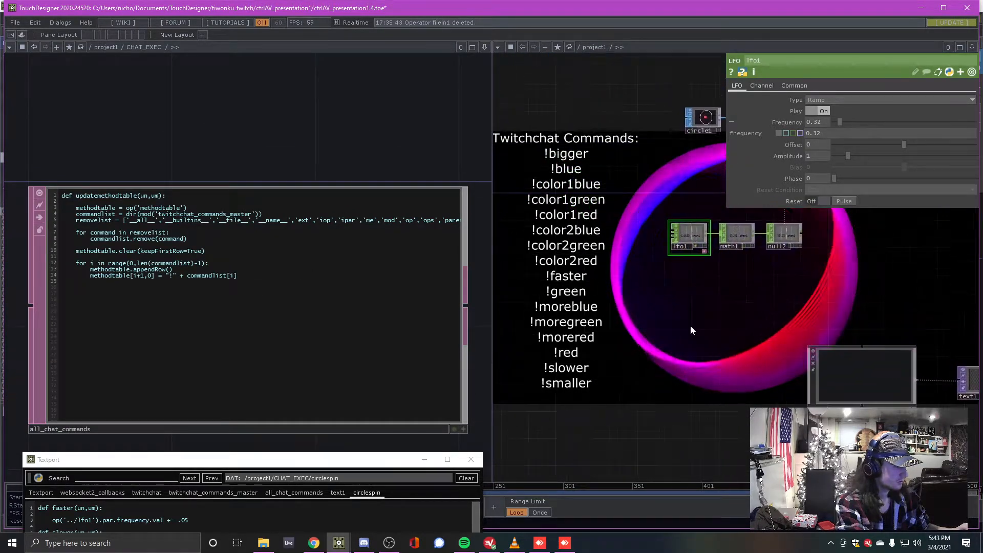
{"action": "scroll", "coordinate": [252, 205], "scroll_direction": "down", "scroll_amount": 3}
{"action": "left_click_drag", "start_coordinate": [242, 185], "coordinate": [360, 346]}
{"action": "scroll", "coordinate": [361, 346], "scroll_direction": "down", "scroll_amount": 3}
{"action": "left_click_drag", "start_coordinate": [271, 217], "coordinate": [321, 372]}
{"action": "scroll", "coordinate": [250, 281], "scroll_direction": "down", "scroll_amount": 1}
{"action": "left_click_drag", "start_coordinate": [297, 246], "coordinate": [263, 267]}
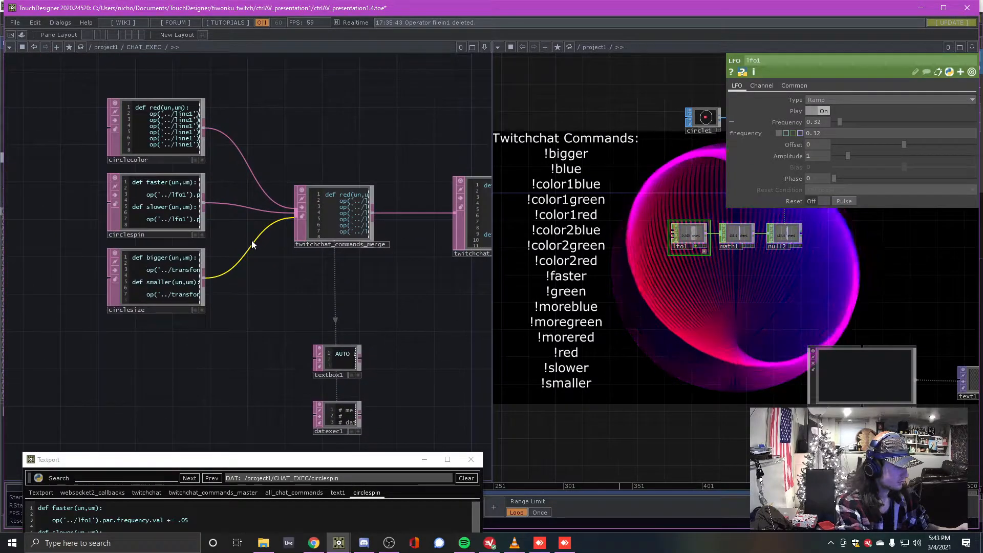
{"action": "right_click", "coordinate": [254, 245]}
{"action": "left_click", "coordinate": [286, 272]}
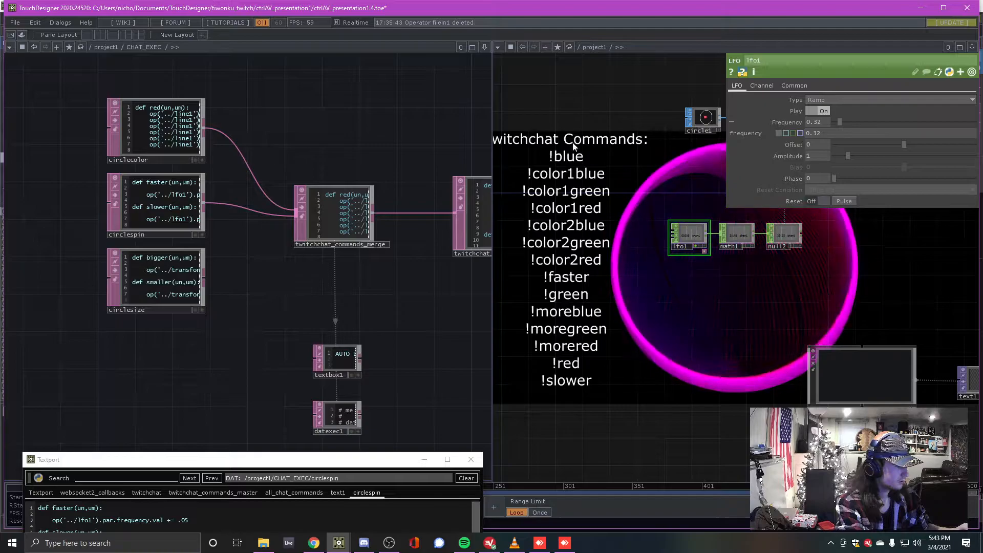
Rewire circlesize into twitchchat_commands_merge and view the refreshed methodtable
{"action": "left_click_drag", "start_coordinate": [408, 301], "coordinate": [340, 237]}
{"action": "scroll", "coordinate": [261, 295], "scroll_direction": "up", "scroll_amount": 4}
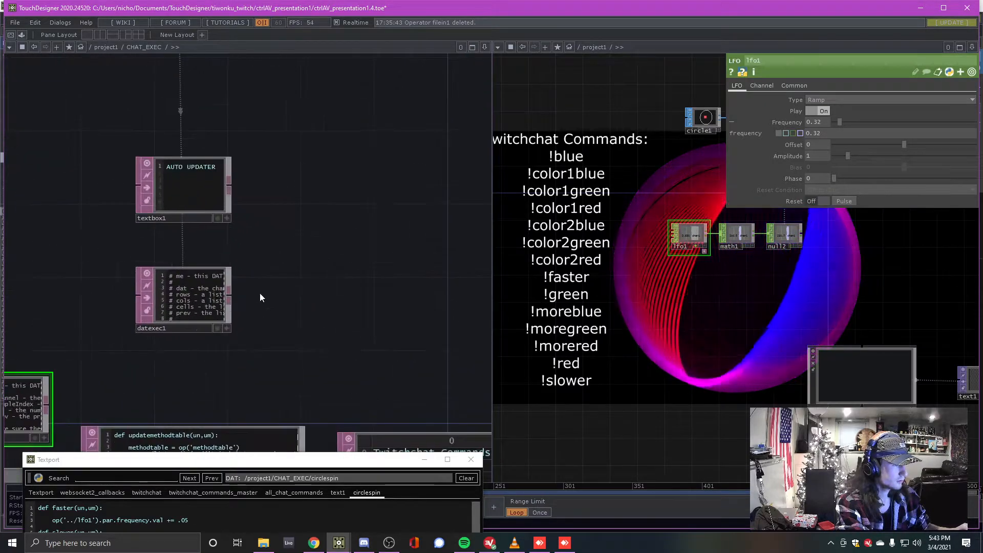
{"action": "scroll", "coordinate": [258, 292], "scroll_direction": "down", "scroll_amount": 4}
{"action": "scroll", "coordinate": [234, 238], "scroll_direction": "up", "scroll_amount": 1}
{"action": "left_click_drag", "start_coordinate": [327, 163], "coordinate": [276, 251]}
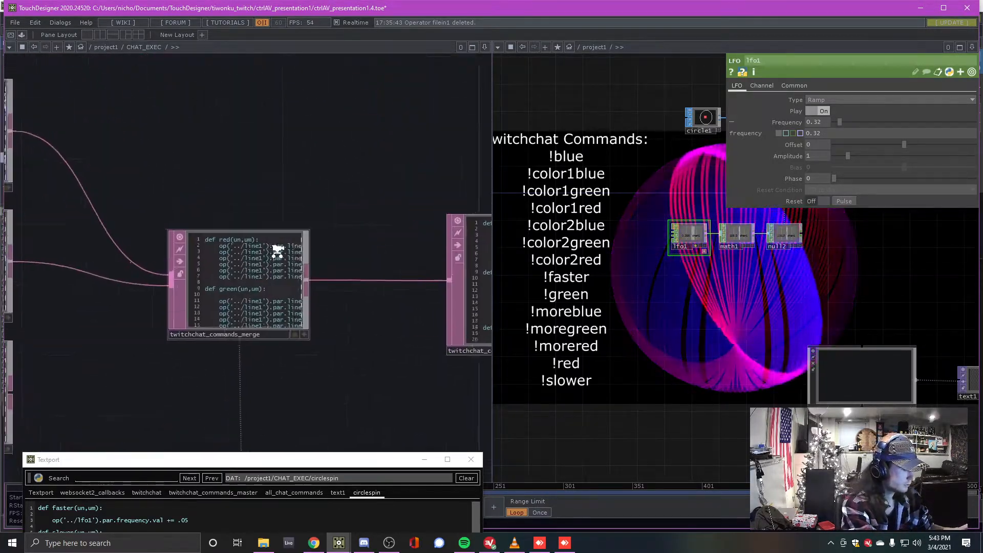
{"action": "scroll", "coordinate": [276, 251], "scroll_direction": "down", "scroll_amount": 7}
{"action": "left_click_drag", "start_coordinate": [307, 307], "coordinate": [285, 252]}
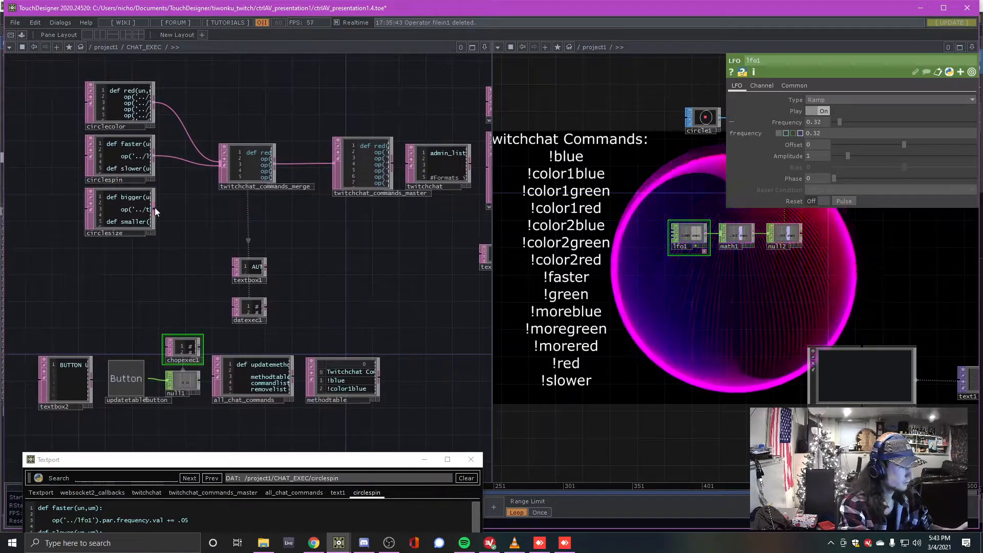
{"action": "left_click_drag", "start_coordinate": [154, 209], "coordinate": [221, 166]}
{"action": "left_click_drag", "start_coordinate": [253, 336], "coordinate": [253, 300]}
{"action": "scroll", "coordinate": [143, 363], "scroll_direction": "up", "scroll_amount": 7}
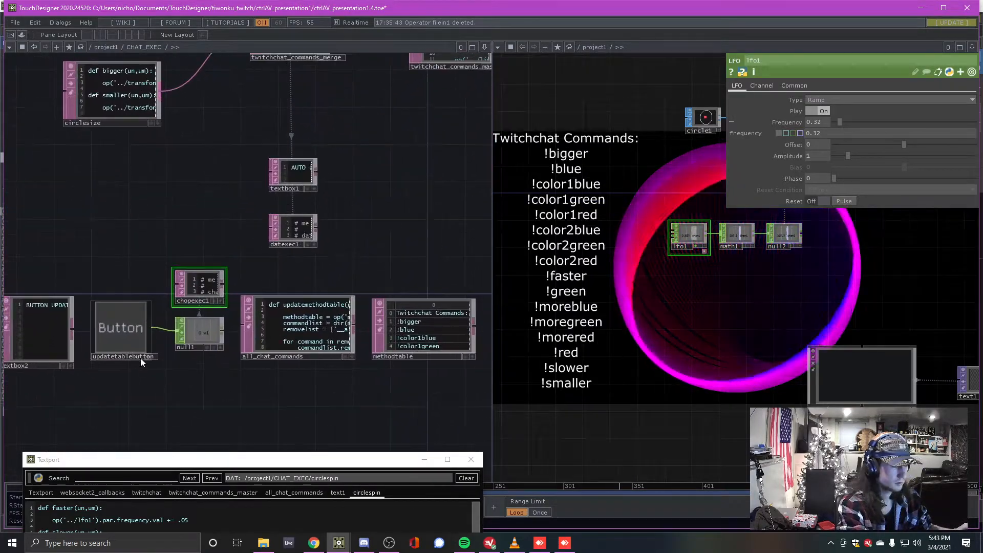
{"action": "left_click_drag", "start_coordinate": [160, 197], "coordinate": [4, 188]}
Overwrite methodtable row 5 with junk text, then refresh so it reverts to !color1red
{"action": "left_click_drag", "start_coordinate": [402, 185], "coordinate": [324, 186]}
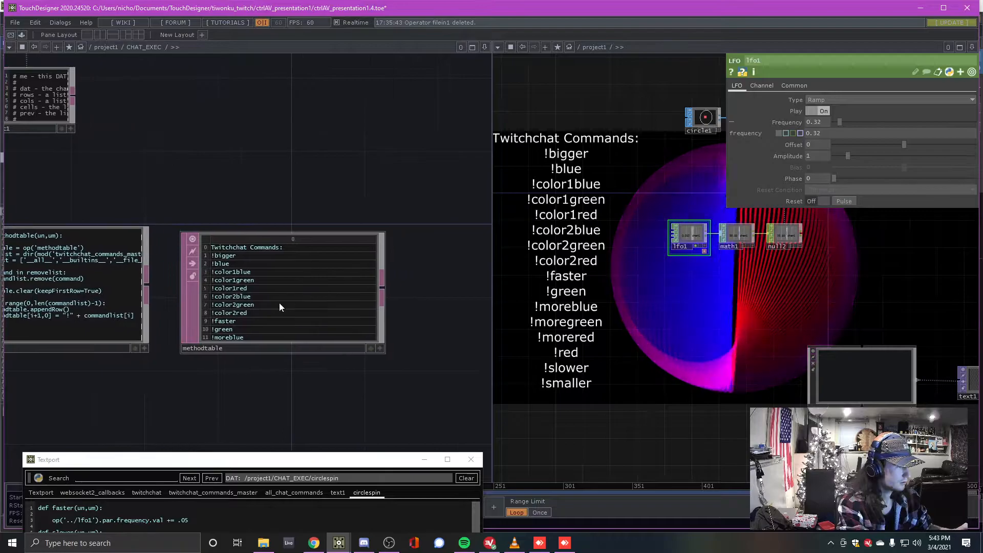
{"action": "scroll", "coordinate": [277, 304], "scroll_direction": "up", "scroll_amount": 3}
{"action": "left_click", "coordinate": [423, 368]}
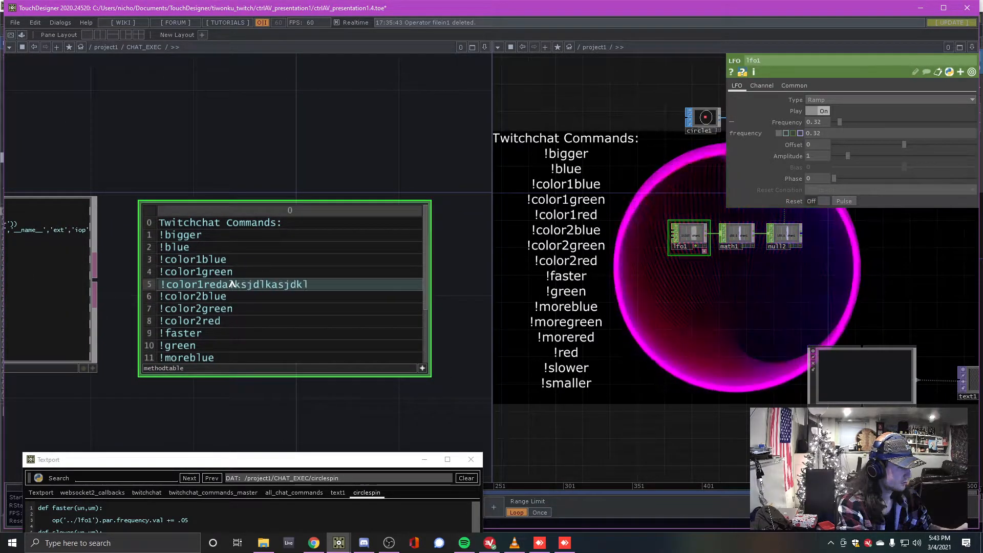
{"action": "key", "text": "Return"}
{"action": "scroll", "coordinate": [300, 155], "scroll_direction": "down", "scroll_amount": 5}
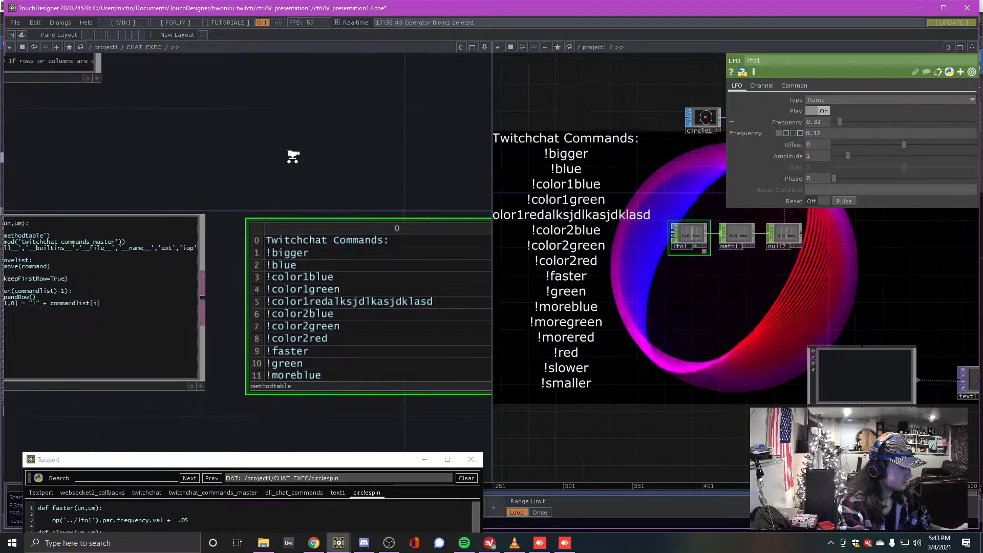
{"action": "left_click", "coordinate": [32, 263]}
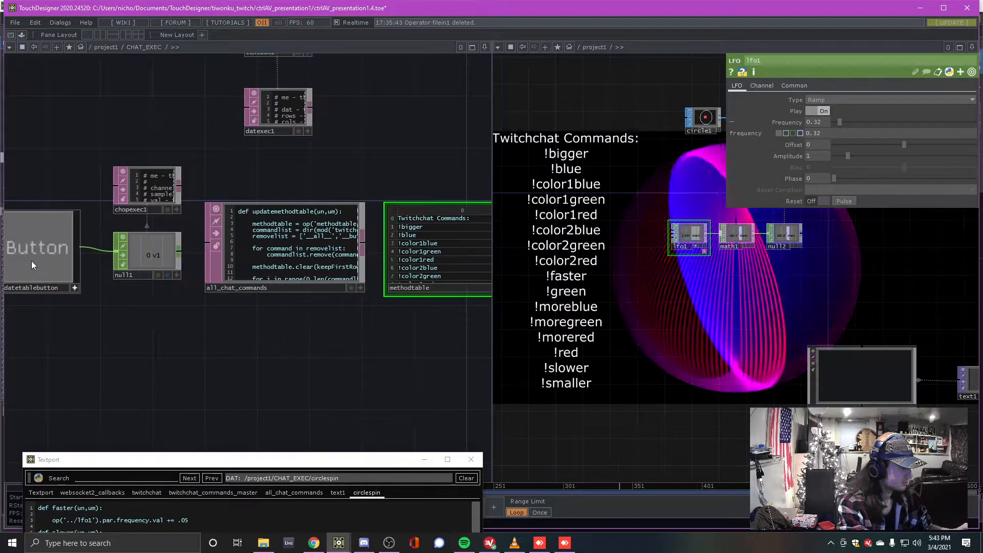
{"action": "scroll", "coordinate": [378, 254], "scroll_direction": "down", "scroll_amount": 4}
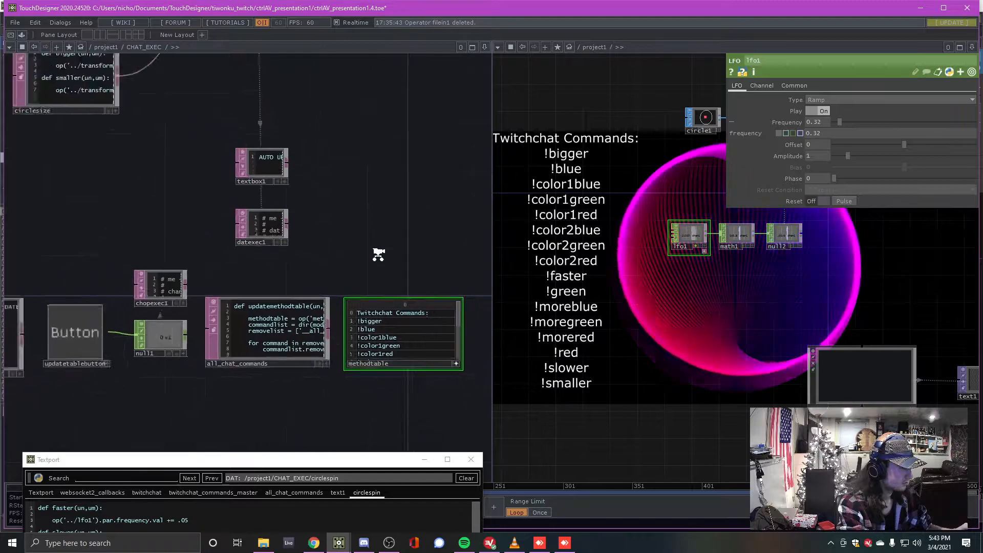
{"action": "left_click_drag", "start_coordinate": [433, 223], "coordinate": [355, 271]}
{"action": "scroll", "coordinate": [351, 274], "scroll_direction": "down", "scroll_amount": 3}
{"action": "left_click_drag", "start_coordinate": [318, 302], "coordinate": [152, 371]}
{"action": "scroll", "coordinate": [256, 348], "scroll_direction": "down", "scroll_amount": 3}
{"action": "left_click_drag", "start_coordinate": [344, 380], "coordinate": [281, 385]}
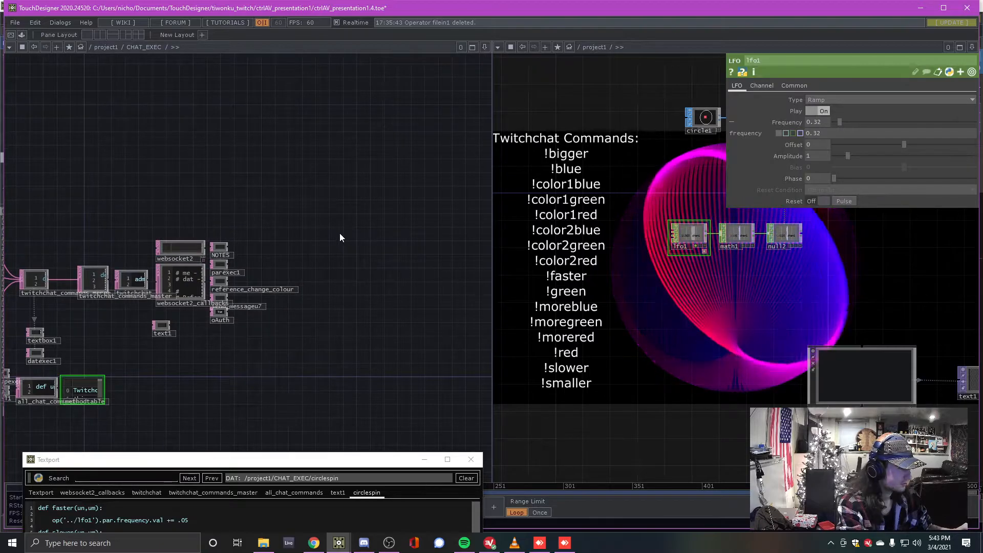
Add a Button COMP to the CHAT_EXEC network and paste a duplicate
{"action": "key", "text": "Tab"}
{"action": "left_click", "coordinate": [189, 111]}
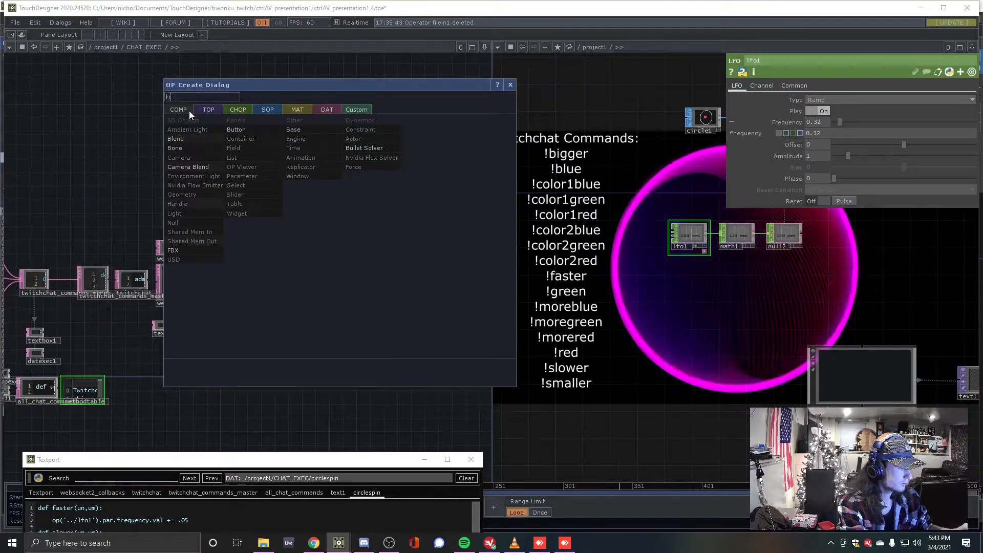
{"action": "type", "text": "but"}
{"action": "left_click", "coordinate": [238, 129]}
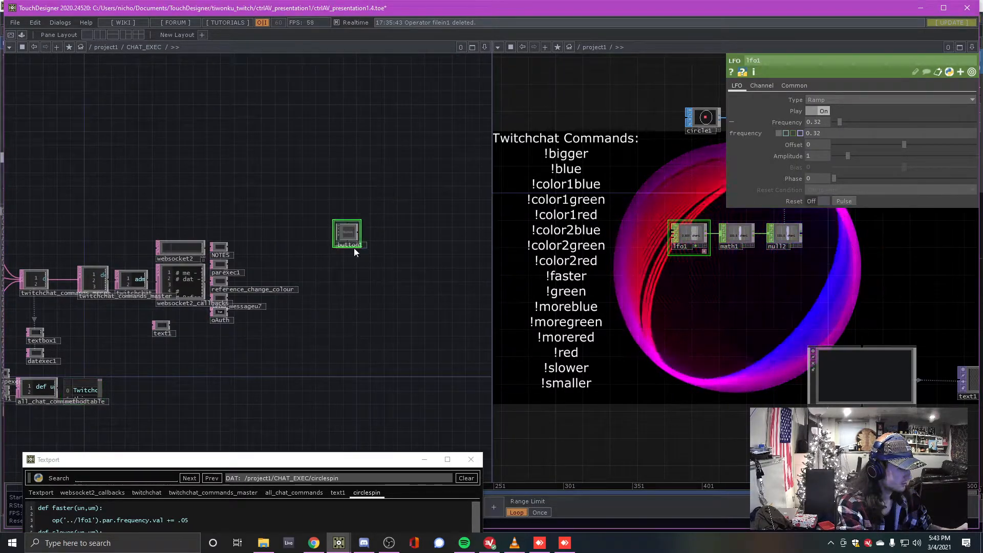
{"action": "left_click", "coordinate": [351, 242]}
{"action": "scroll", "coordinate": [370, 258], "scroll_direction": "up", "scroll_amount": 3}
{"action": "key", "text": "ctrl+c"}
{"action": "key", "text": "ctrl+v"}
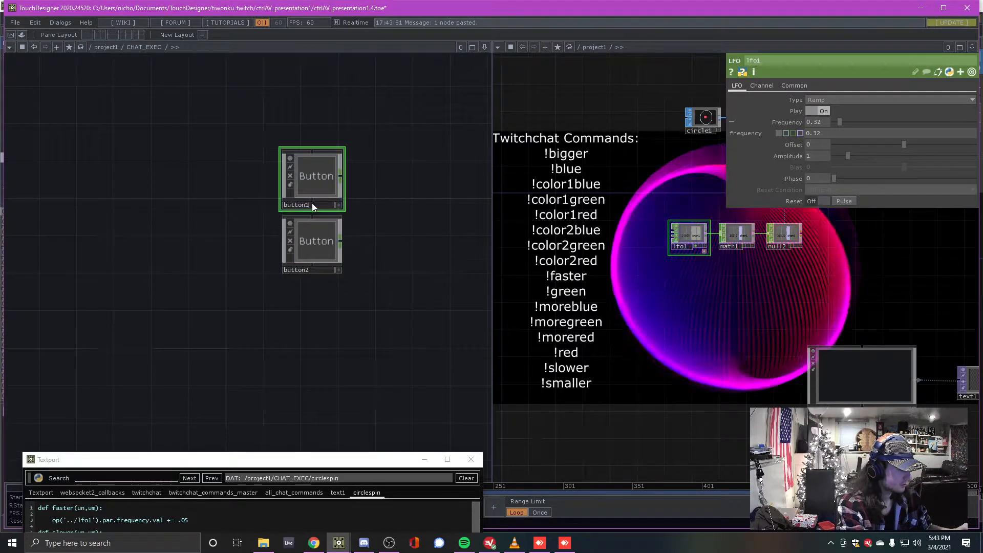
Rename the buttons trailson and trailsoff, with trailson stacked above trailsoff
{"action": "left_click", "coordinate": [312, 205]}
{"action": "type", "text": "trails"}
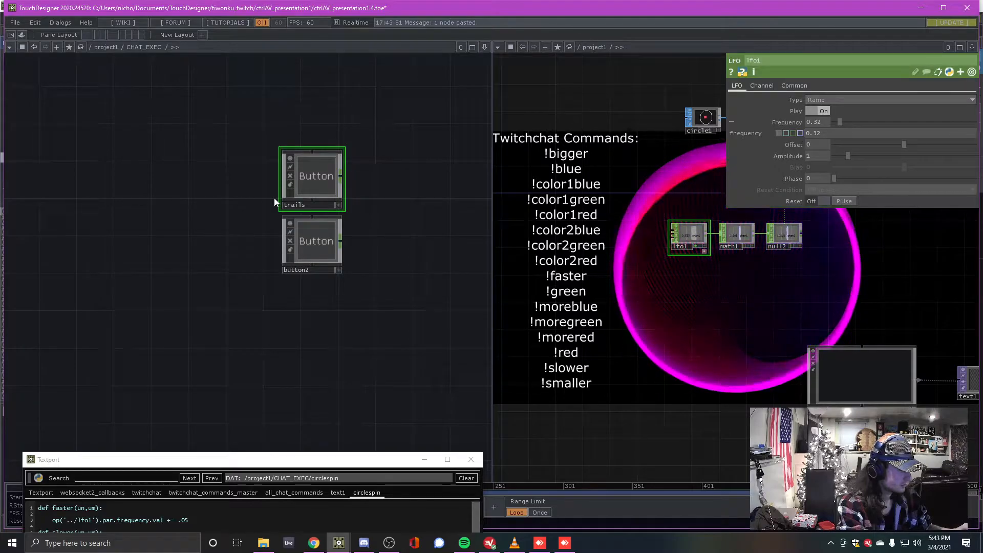
{"action": "type", "text": "on"}
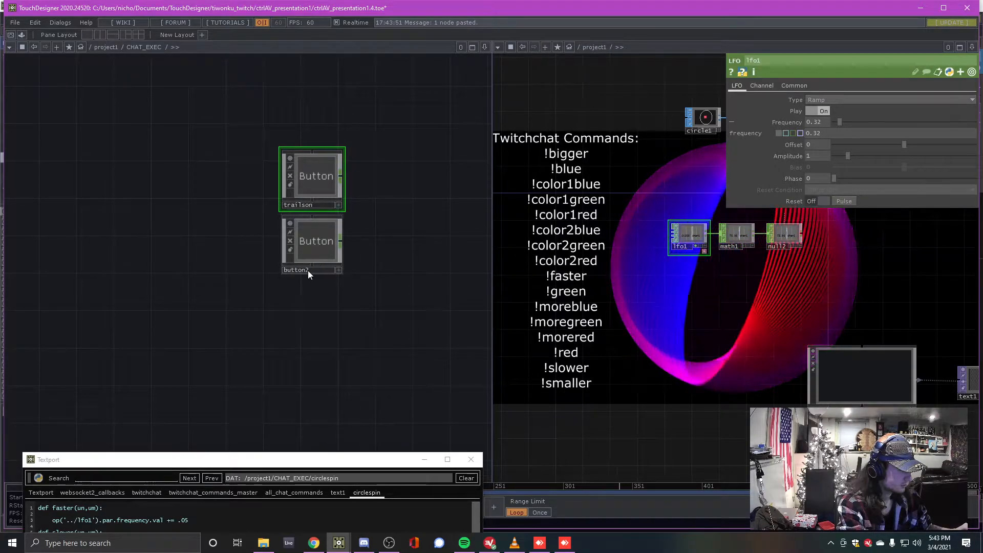
{"action": "left_click", "coordinate": [309, 270]}
{"action": "type", "text": "trail"}
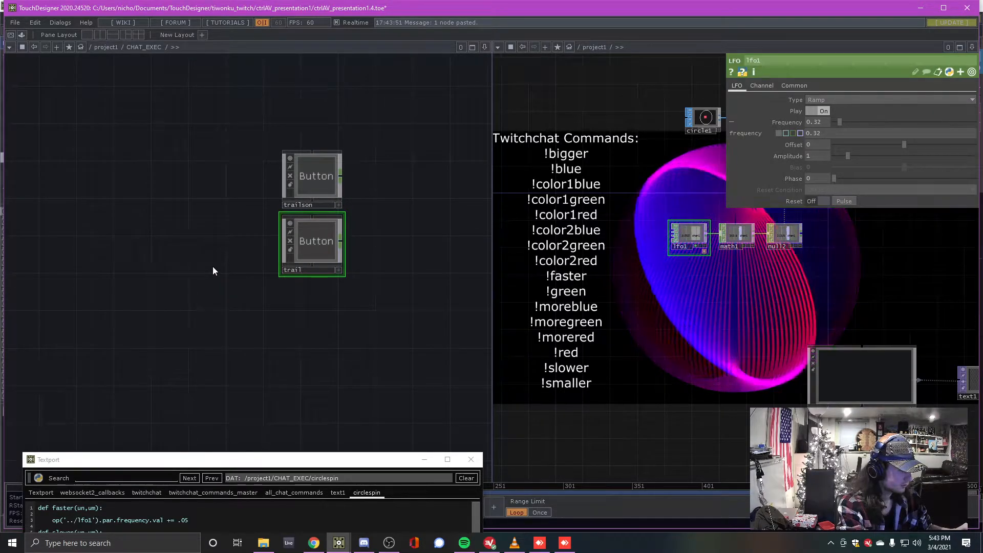
{"action": "type", "text": "soff"}
{"action": "middle_click_drag", "start_coordinate": [378, 299], "coordinate": [324, 317]}
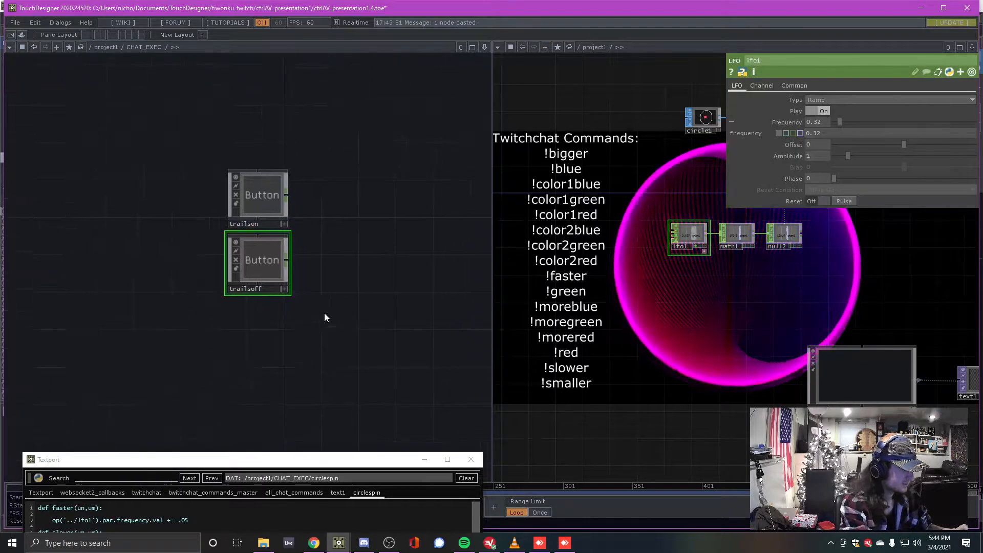
{"action": "scroll", "coordinate": [324, 318], "scroll_direction": "up", "scroll_amount": 2}
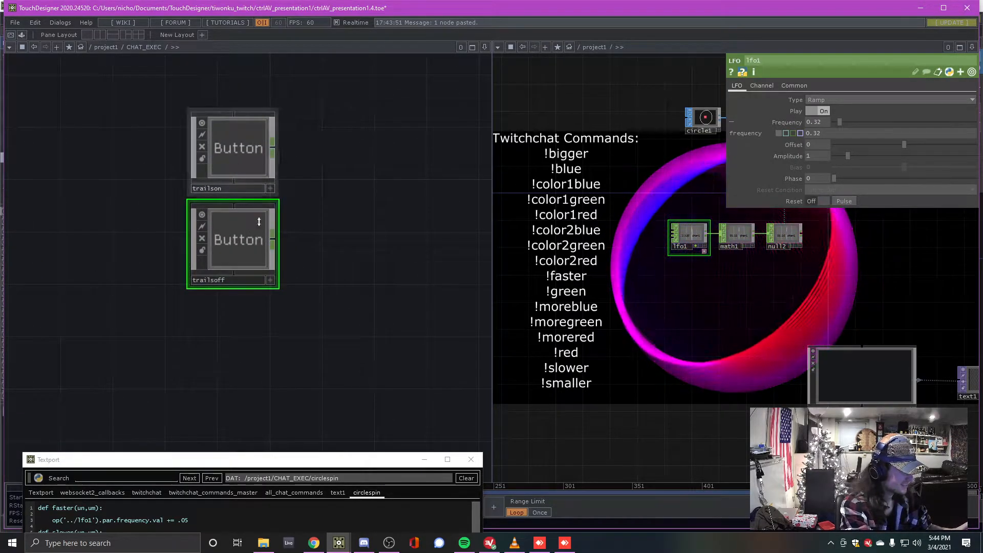
{"action": "left_click_drag", "start_coordinate": [240, 235], "coordinate": [214, 301]}
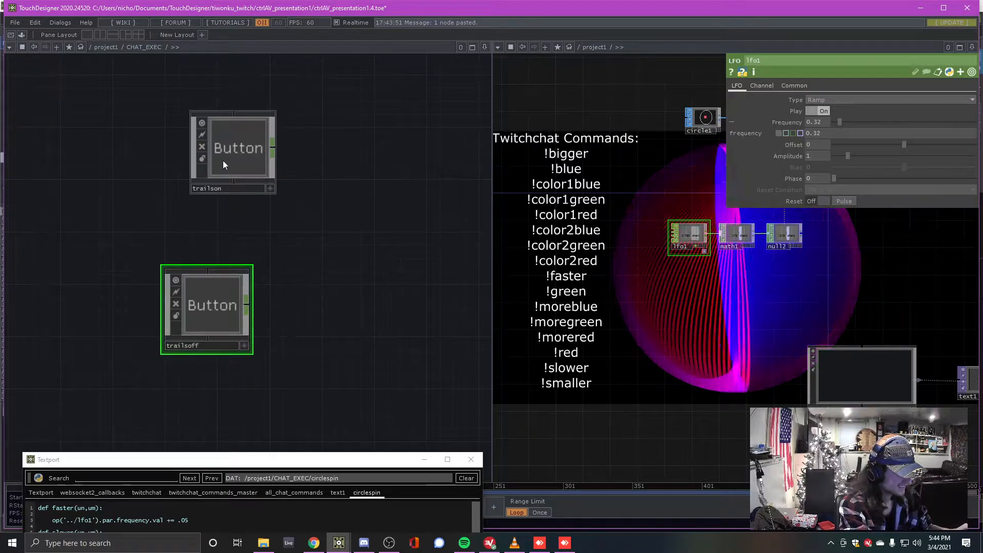
{"action": "left_click_drag", "start_coordinate": [222, 165], "coordinate": [195, 216]}
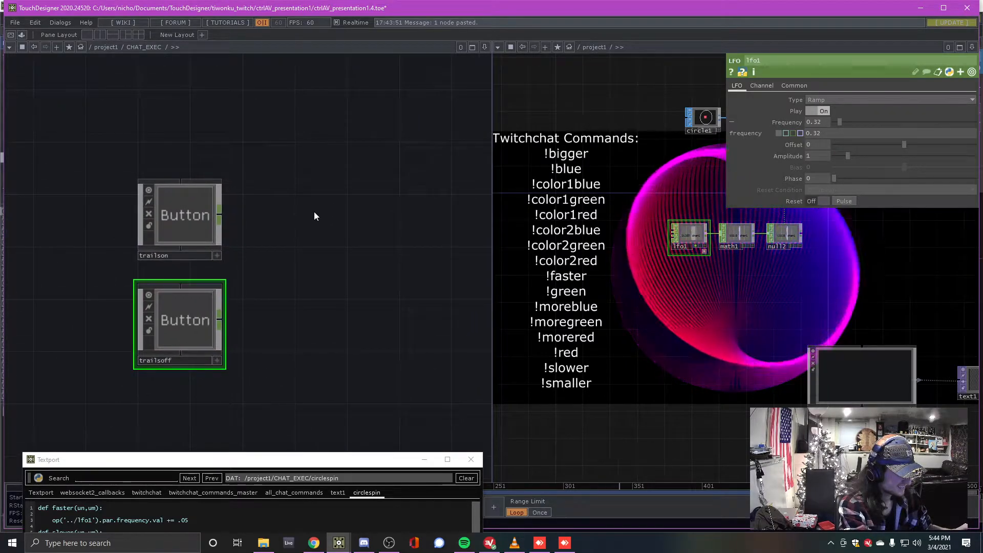
{"action": "left_click_drag", "start_coordinate": [286, 265], "coordinate": [292, 263]}
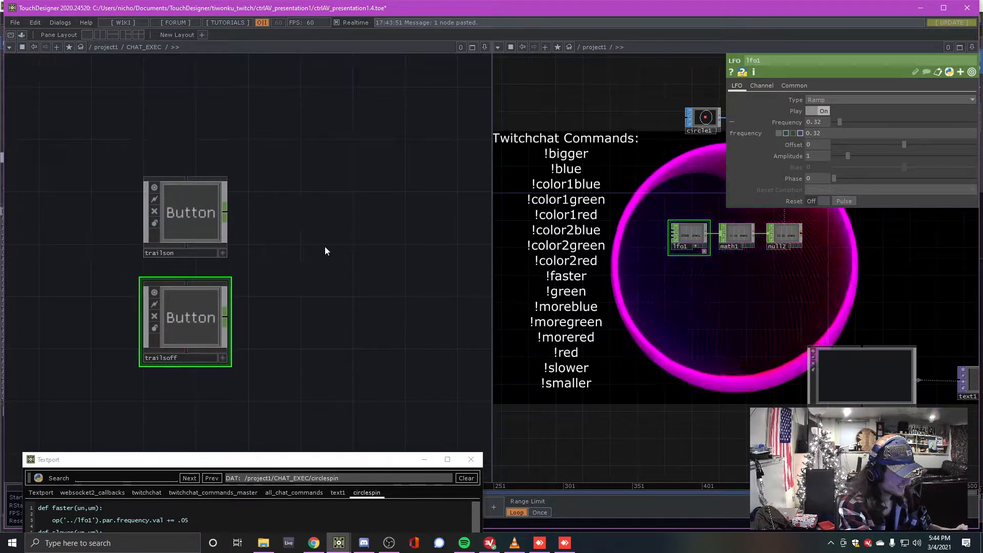
{"action": "left_click_drag", "start_coordinate": [277, 211], "coordinate": [226, 240]}
{"action": "left_click_drag", "start_coordinate": [646, 364], "coordinate": [479, 403]}
Lower level1's opacity from 0.766 to 0.112 in the render network
{"action": "left_click_drag", "start_coordinate": [557, 342], "coordinate": [507, 341]}
{"action": "scroll", "coordinate": [508, 341], "scroll_direction": "down", "scroll_amount": 2}
{"action": "left_click_drag", "start_coordinate": [201, 284], "coordinate": [242, 257]}
{"action": "mouse_move", "coordinate": [672, 324]}
{"action": "left_mouse_down"}
{"action": "mouse_move", "coordinate": [657, 325]}
{"action": "mouse_move", "coordinate": [673, 331]}
{"action": "left_mouse_up"}
{"action": "left_click_drag", "start_coordinate": [704, 287], "coordinate": [640, 342]}
{"action": "scroll", "coordinate": [674, 312], "scroll_direction": "up", "scroll_amount": 3}
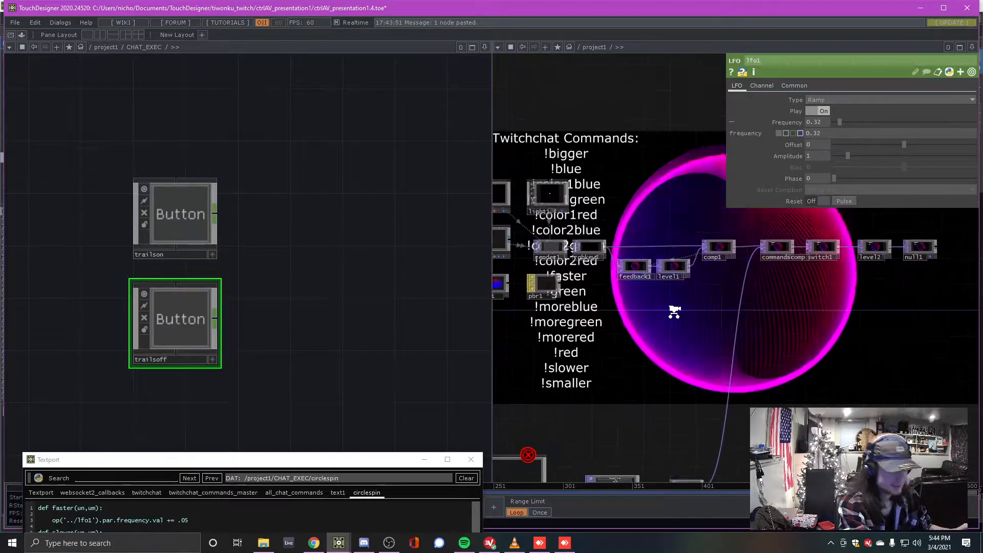
{"action": "scroll", "coordinate": [674, 311], "scroll_direction": "up", "scroll_amount": 4}
{"action": "left_click_drag", "start_coordinate": [676, 296], "coordinate": [690, 321]}
{"action": "left_click_drag", "start_coordinate": [756, 316], "coordinate": [703, 386]}
{"action": "scroll", "coordinate": [632, 337], "scroll_direction": "up", "scroll_amount": 3}
{"action": "scroll", "coordinate": [739, 318], "scroll_direction": "up", "scroll_amount": 4}
{"action": "left_click", "coordinate": [681, 312]}
{"action": "left_click_drag", "start_coordinate": [948, 111], "coordinate": [880, 110]}
{"action": "left_click_drag", "start_coordinate": [279, 275], "coordinate": [233, 258]}
Add a Null CHOP, null2, next to the trailson button and wire trailson into it
{"action": "key", "text": "Tab"}
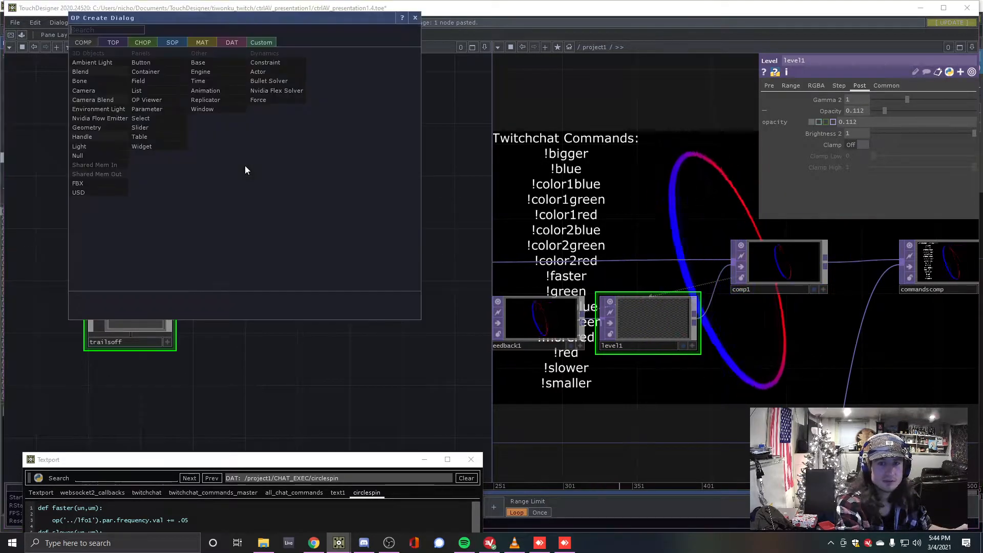
{"action": "left_click", "coordinate": [143, 42]}
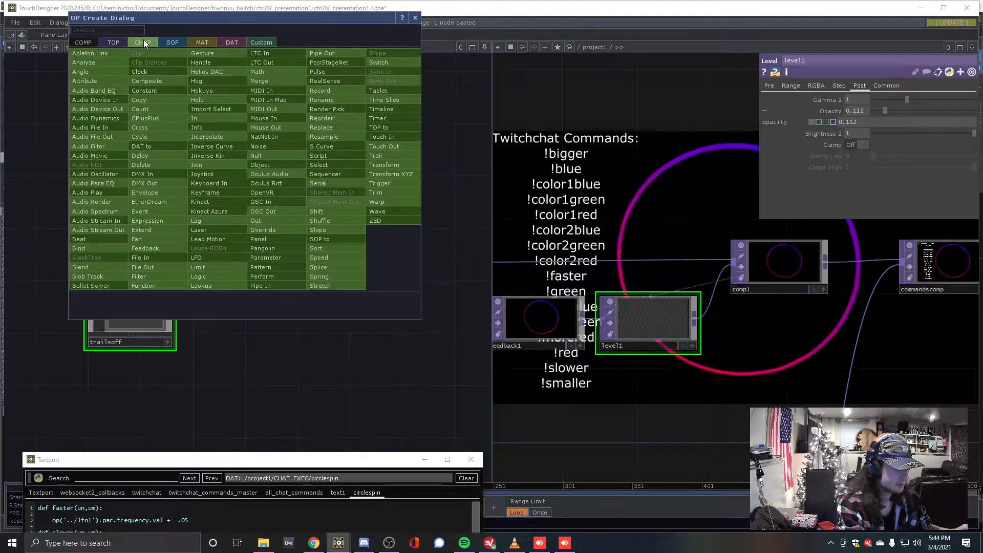
{"action": "type", "text": "null"}
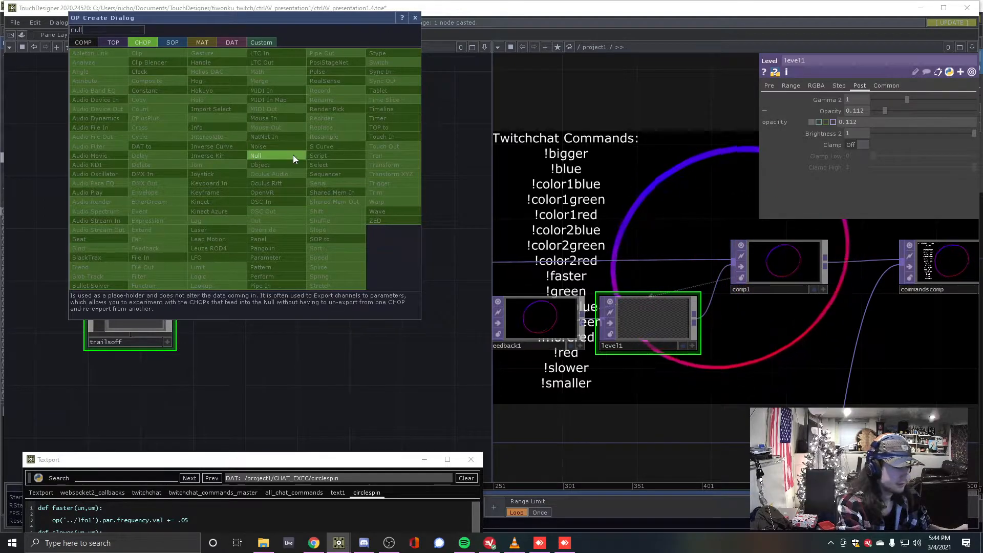
{"action": "left_click", "coordinate": [293, 154]}
{"action": "left_click", "coordinate": [222, 193]}
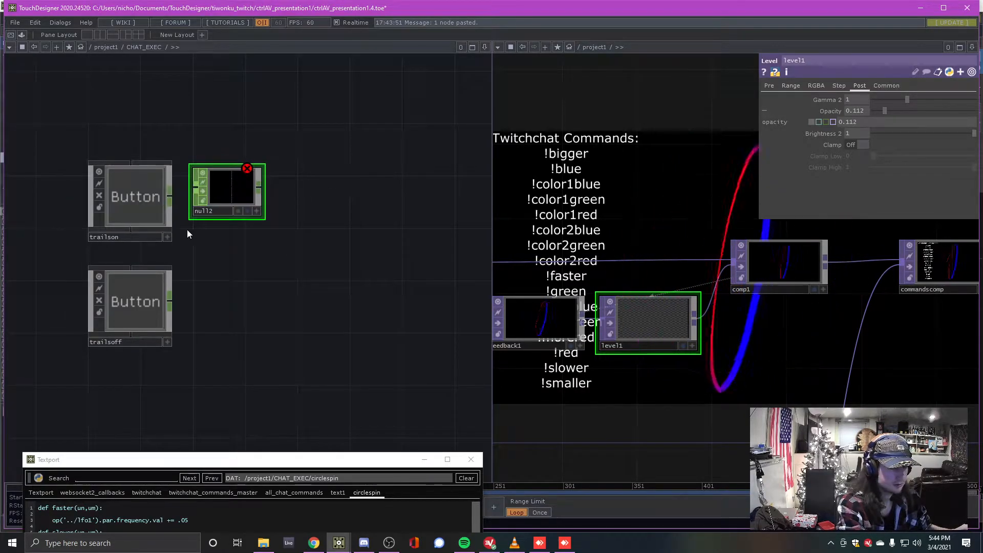
{"action": "left_click_drag", "start_coordinate": [169, 196], "coordinate": [194, 189]}
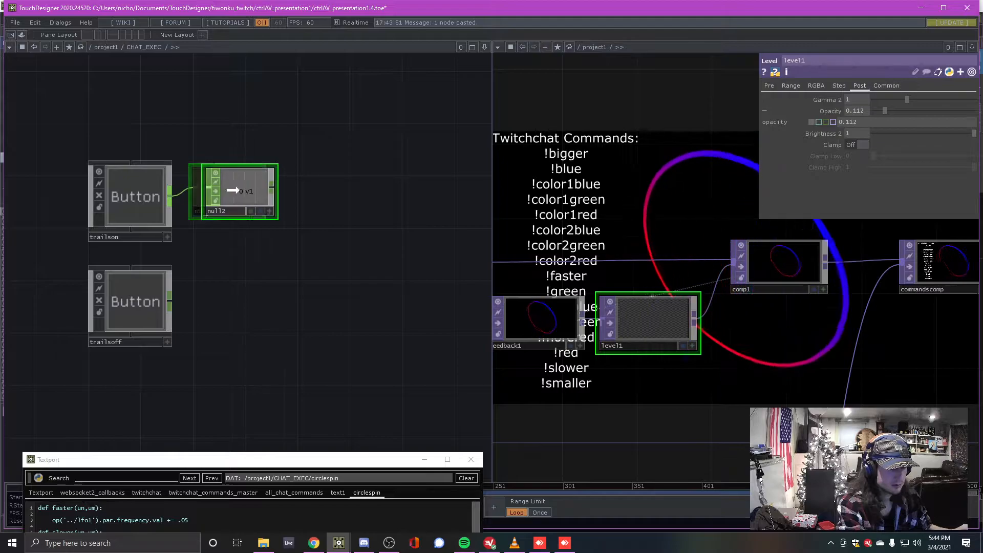
Duplicate null2 as null3 and rewire it to take trailsoff's output instead of trailson's
{"action": "key", "text": "ctrl+c"}
{"action": "key", "text": "ctrl+v"}
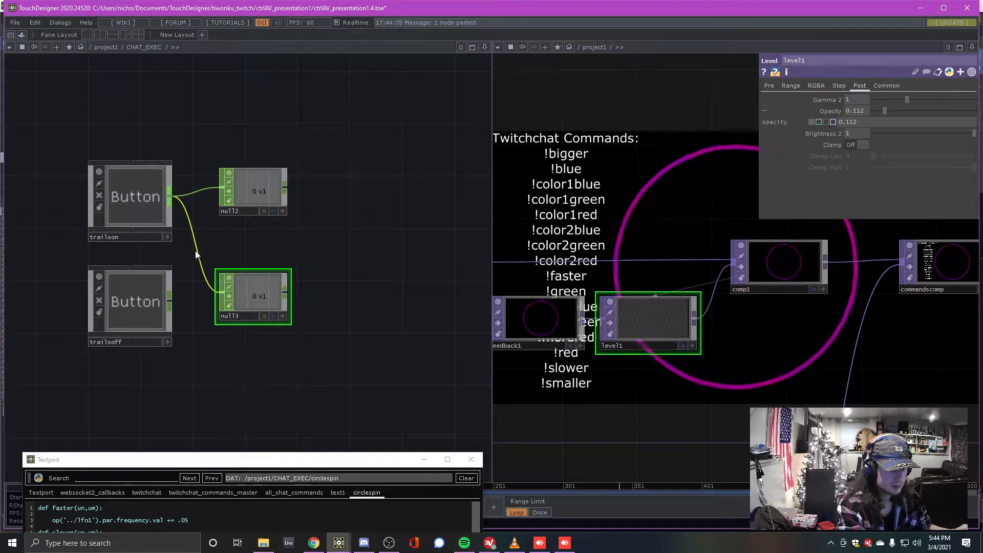
{"action": "right_click", "coordinate": [196, 250]}
{"action": "left_click", "coordinate": [212, 279]}
{"action": "left_click_drag", "start_coordinate": [169, 301], "coordinate": [253, 325]}
Set the Button Type of both trailsoff and trailson to Momentary
{"action": "left_click", "coordinate": [130, 287]}
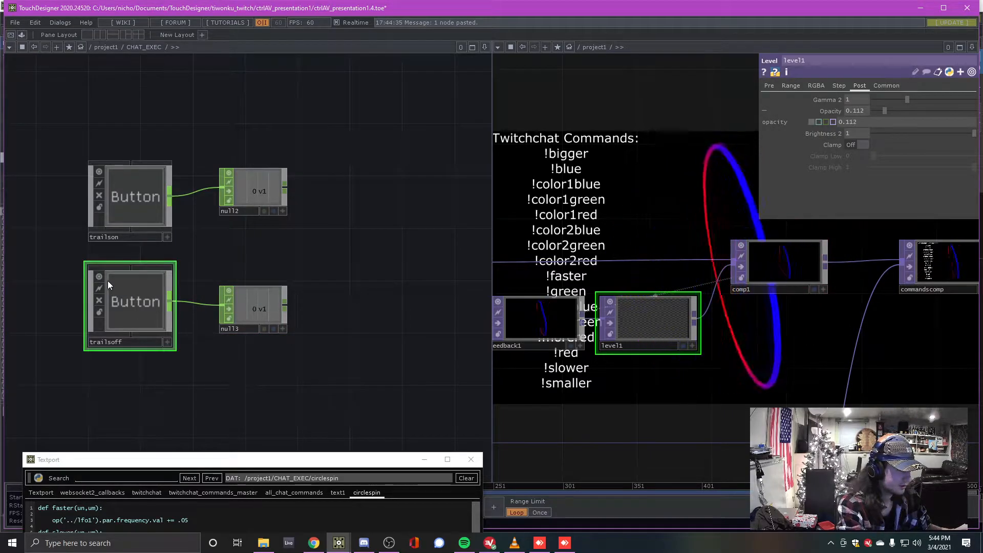
{"action": "key", "text": "p"}
{"action": "left_click", "coordinate": [372, 100]}
{"action": "left_click", "coordinate": [365, 106]}
{"action": "left_click", "coordinate": [136, 207]}
{"action": "left_click", "coordinate": [369, 101]}
{"action": "left_click", "coordinate": [376, 112]}
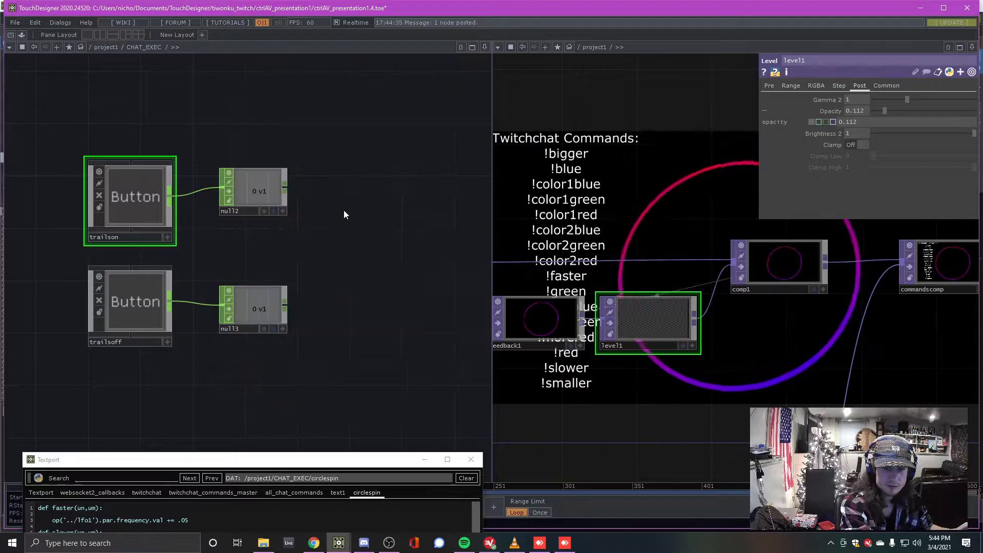
Turn on the viewers so trailson and trailsoff are clickable, then test trailson
{"action": "left_click_drag", "start_coordinate": [351, 208], "coordinate": [315, 223]}
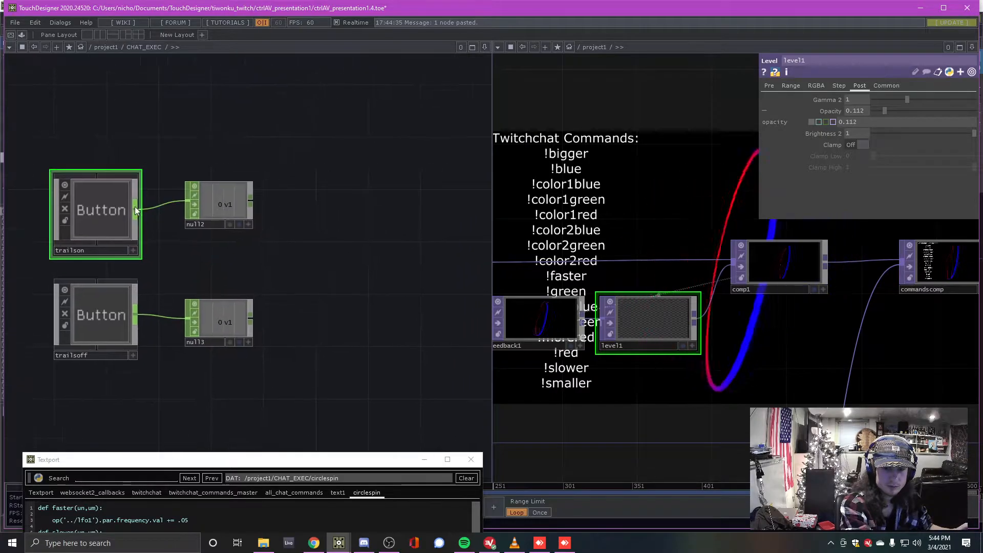
{"action": "left_click", "coordinate": [132, 252]}
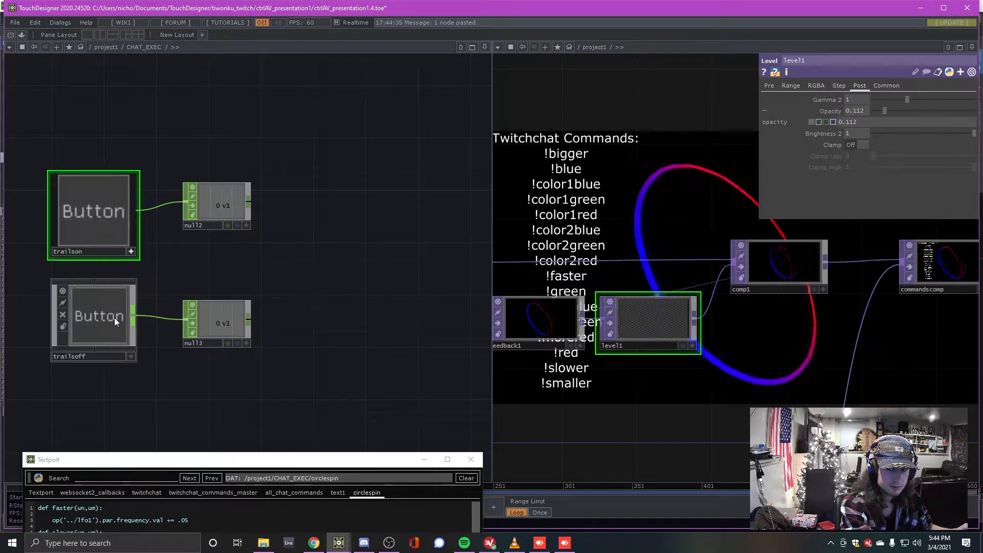
{"action": "key", "text": "p"}
{"action": "left_click", "coordinate": [97, 316]}
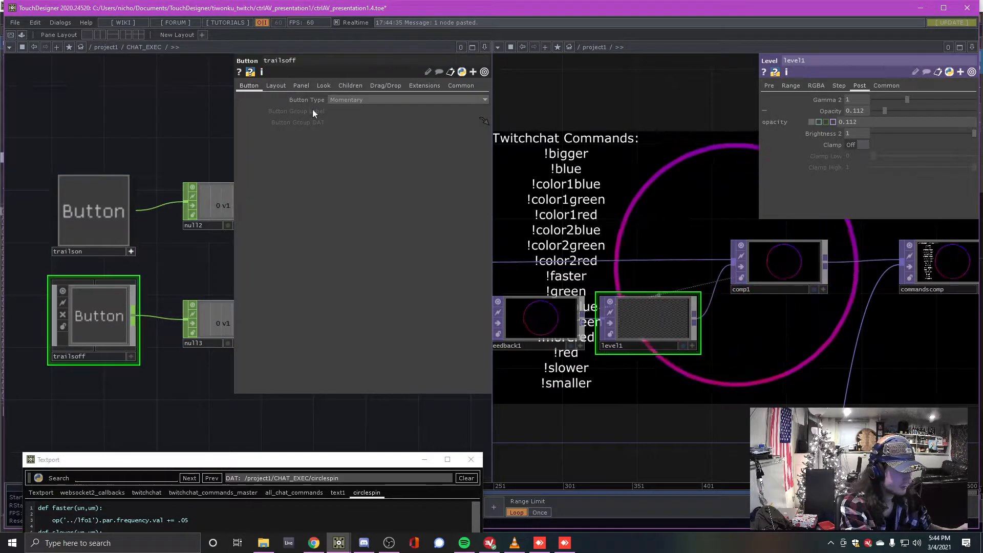
{"action": "key", "text": "p"}
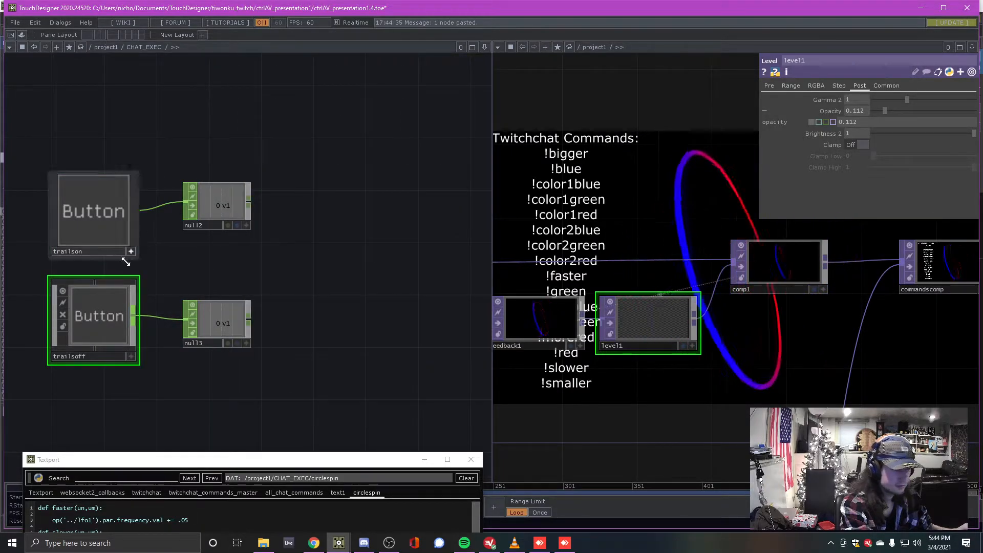
{"action": "left_click", "coordinate": [131, 357]}
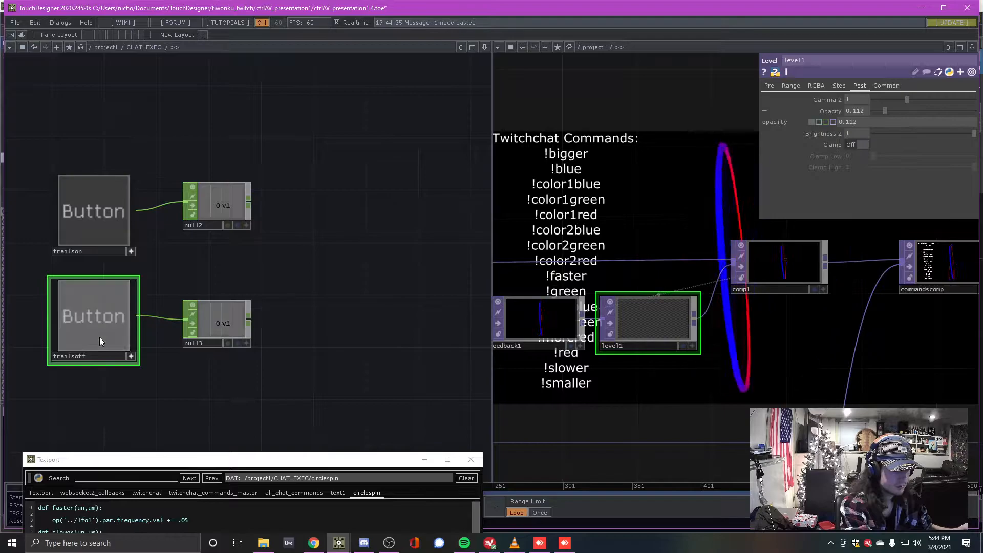
{"action": "left_click", "coordinate": [94, 214]}
Nudge null2 lower and reframe the enlarged button network
{"action": "left_click_drag", "start_coordinate": [220, 210], "coordinate": [217, 221]}
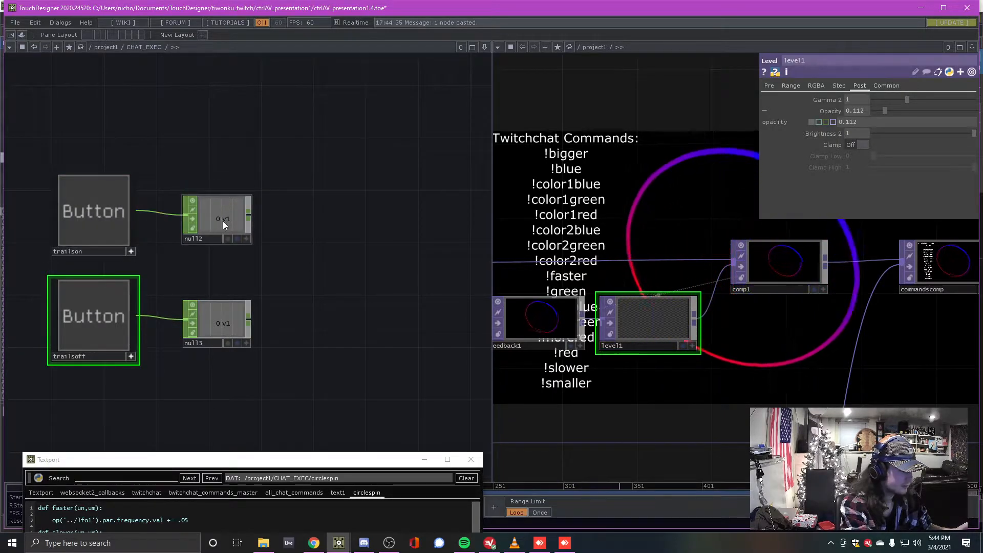
{"action": "left_click_drag", "start_coordinate": [322, 207], "coordinate": [334, 252]}
{"action": "scroll", "coordinate": [313, 220], "scroll_direction": "up", "scroll_amount": 2}
{"action": "left_click_drag", "start_coordinate": [163, 122], "coordinate": [236, 174]}
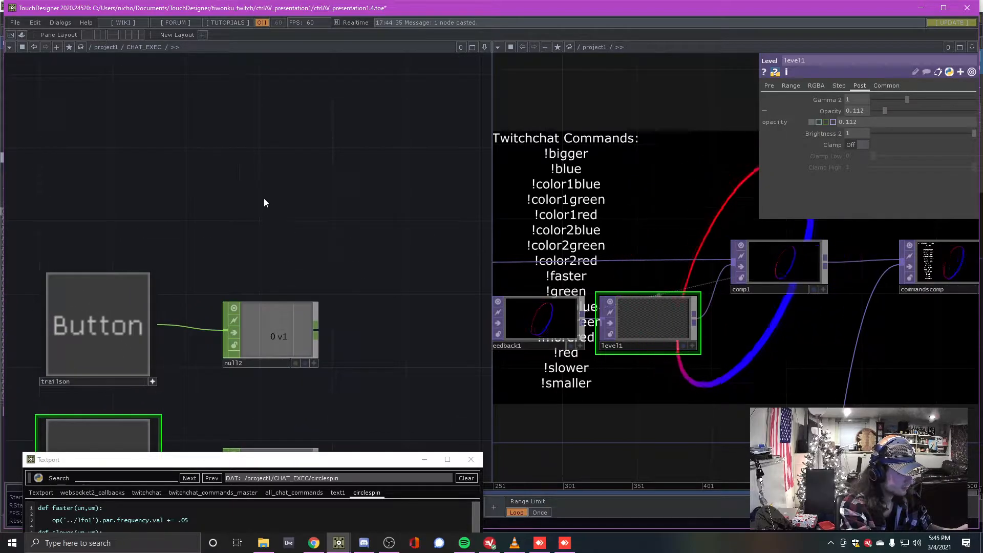
{"action": "key", "text": "Tab"}
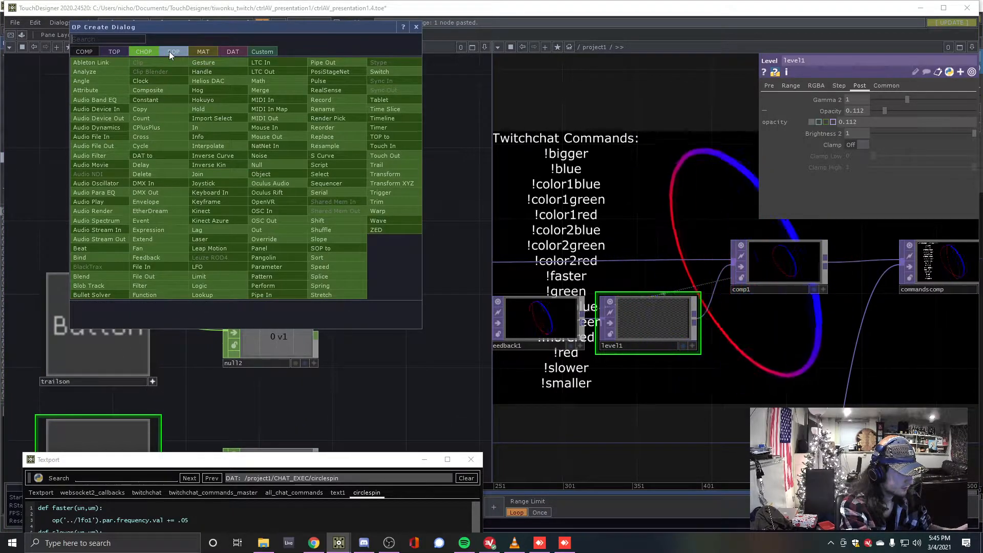
Add a CHOP Execute DAT, chopexec2, above null2
{"action": "type", "text": "exe"}
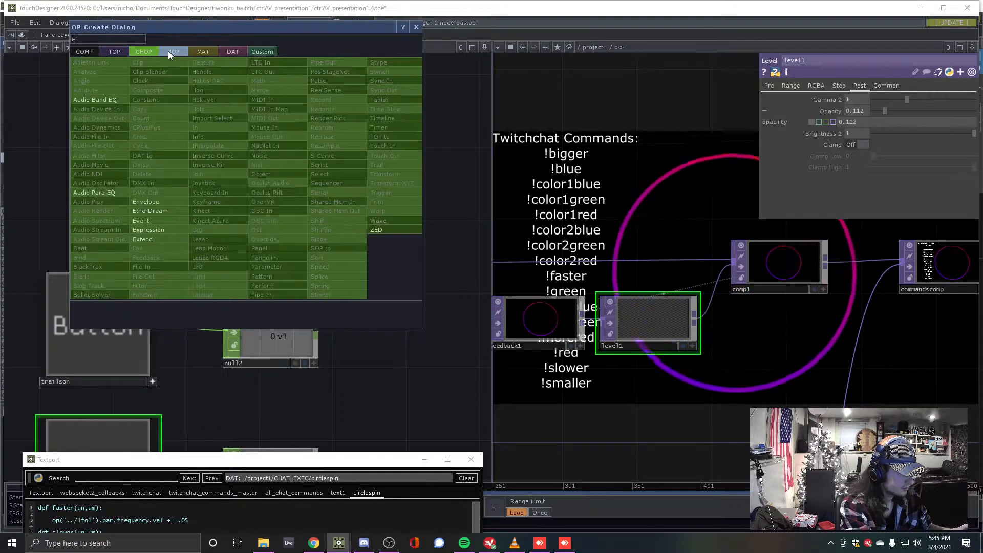
{"action": "left_click", "coordinate": [233, 52]}
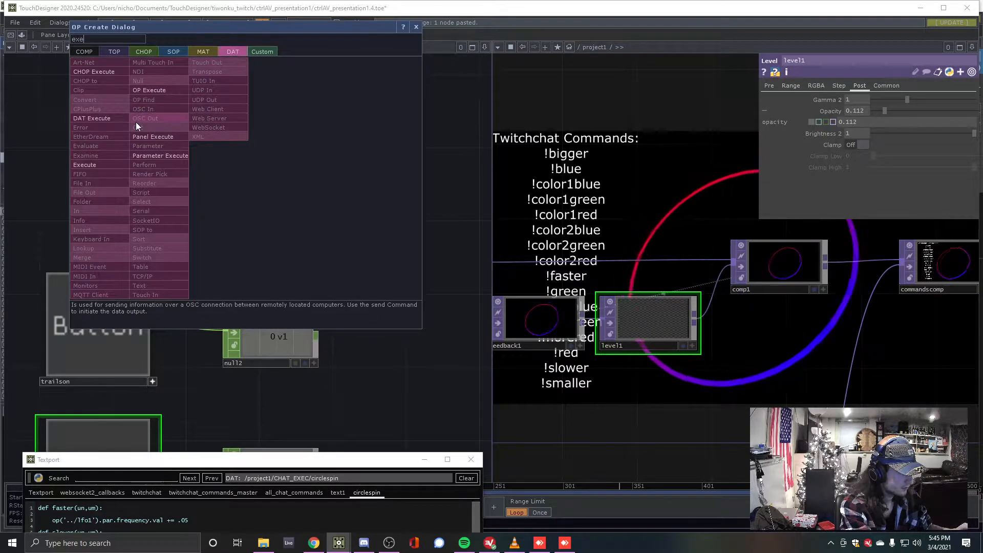
{"action": "left_click", "coordinate": [119, 117]}
{"action": "left_click", "coordinate": [285, 225]}
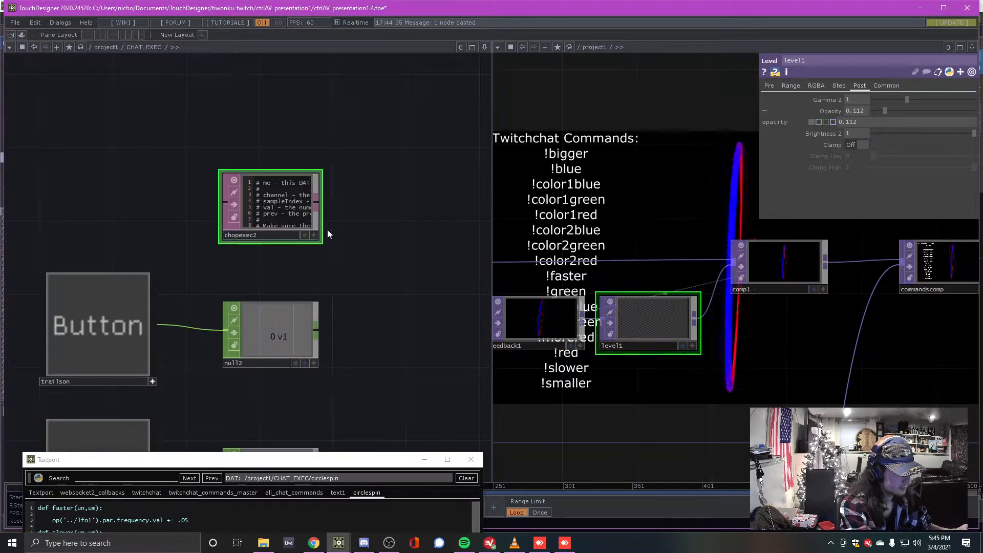
Drag null2 onto chopexec2's CHOPs parameter to reference it
{"action": "left_click", "coordinate": [252, 293]}
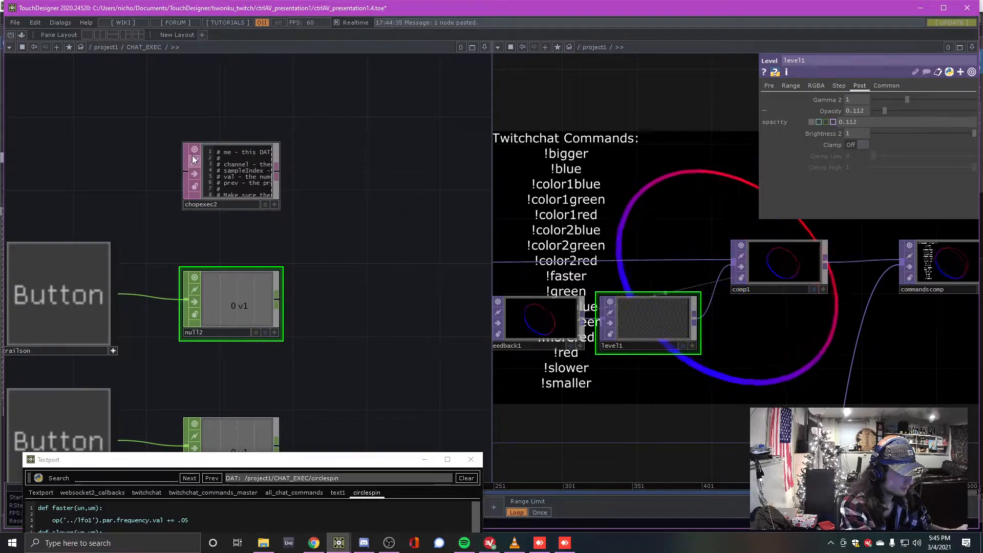
{"action": "key", "text": "p"}
{"action": "left_click_drag", "start_coordinate": [314, 185], "coordinate": [264, 198]}
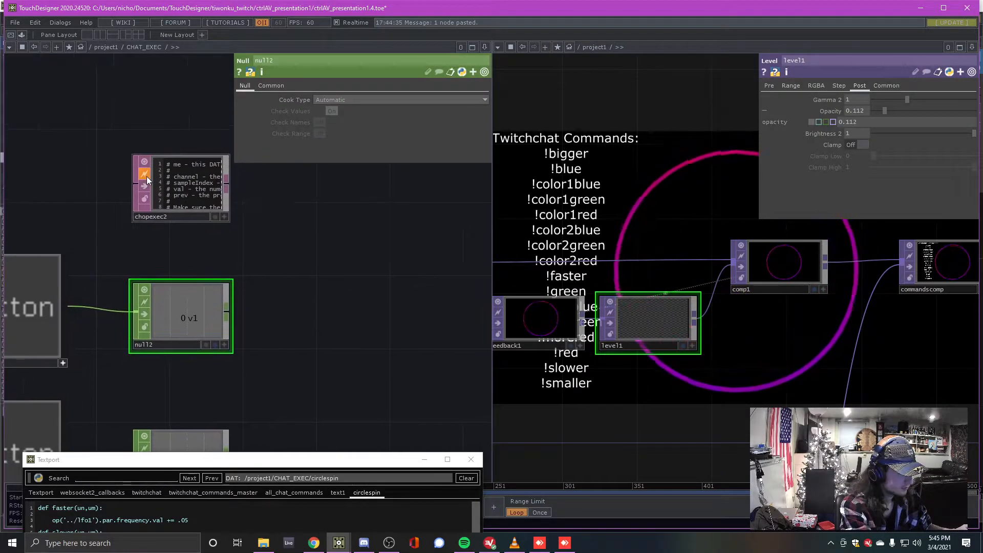
{"action": "left_click", "coordinate": [214, 207]}
{"action": "left_click_drag", "start_coordinate": [370, 281], "coordinate": [322, 259]}
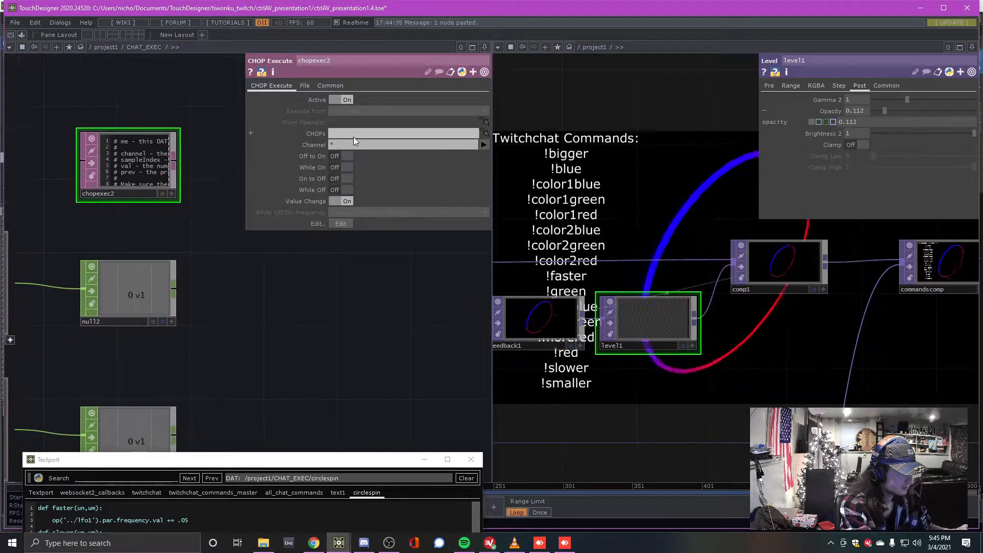
{"action": "left_click_drag", "start_coordinate": [129, 314], "coordinate": [152, 304]}
{"action": "left_click_drag", "start_coordinate": [277, 205], "coordinate": [361, 133]}
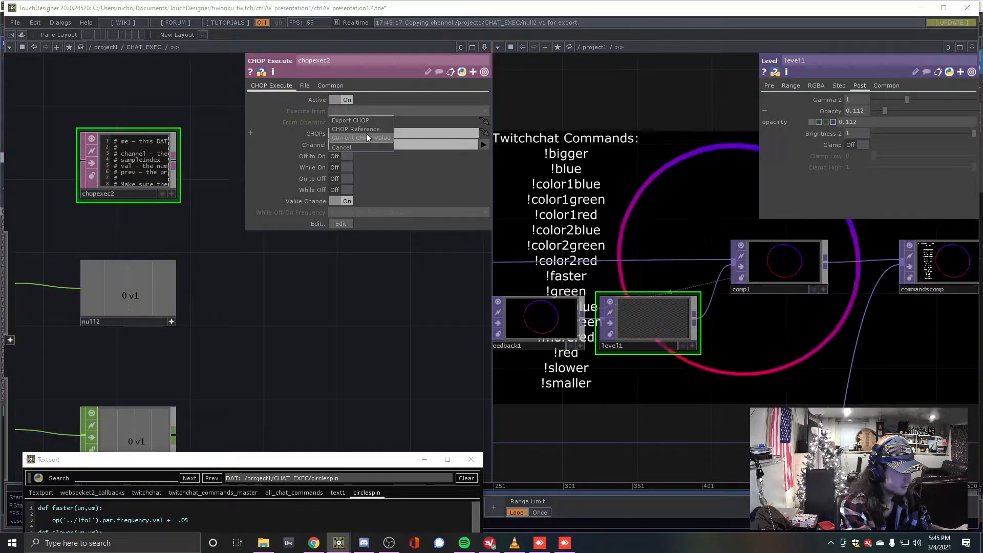
{"action": "left_click", "coordinate": [369, 122]}
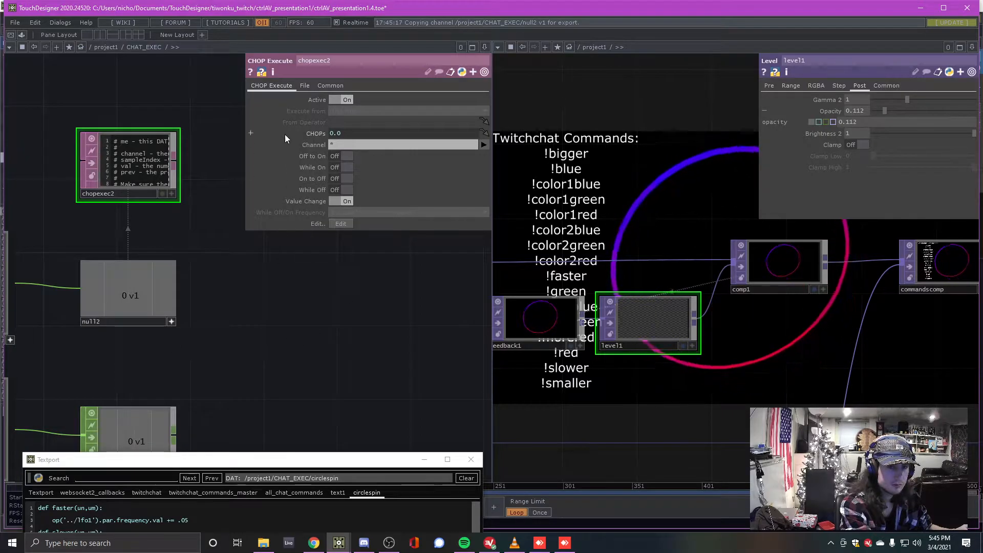
Enter null2 in chopexec2's CHOPs field and line chopexec2 up above null2
{"action": "left_click", "coordinate": [168, 319]}
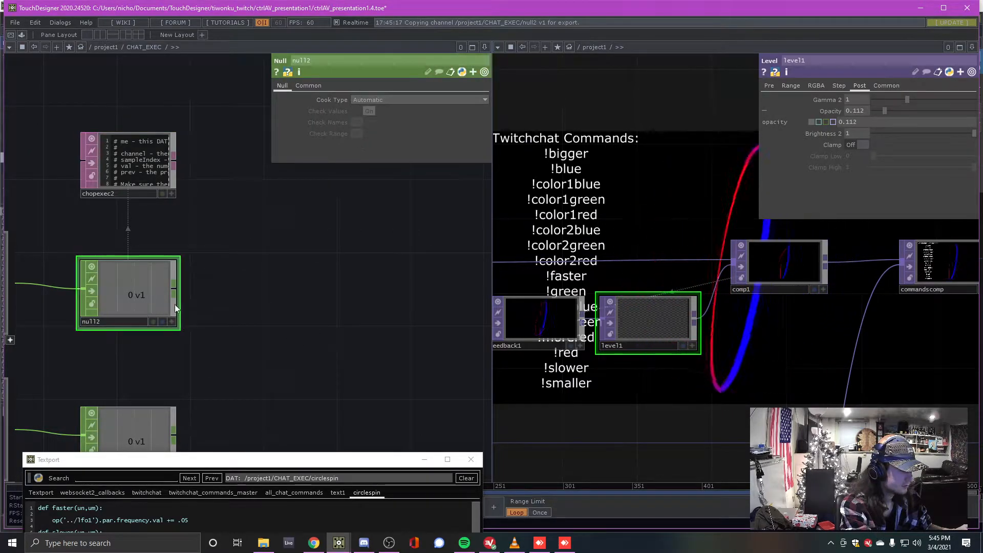
{"action": "left_click", "coordinate": [128, 169]}
{"action": "left_click", "coordinate": [379, 133]}
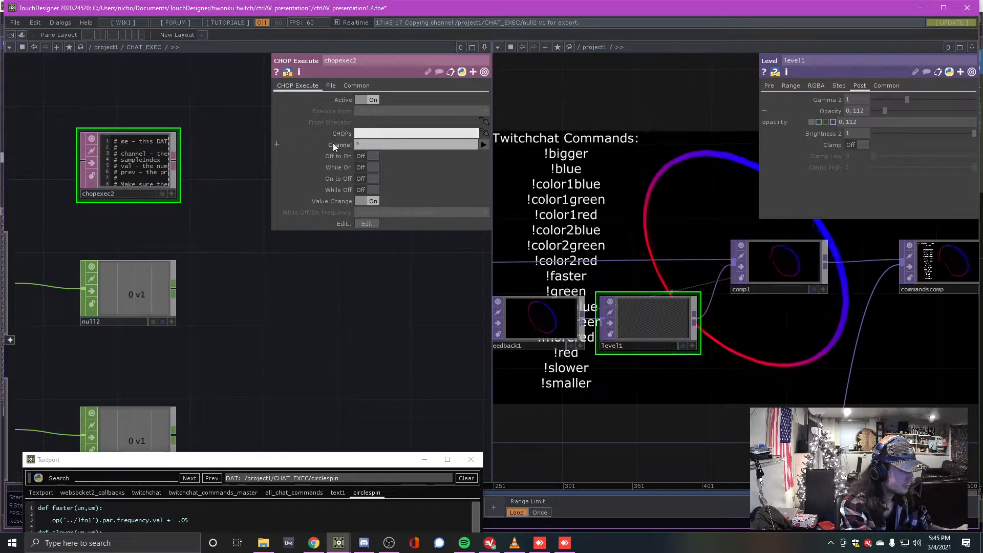
{"action": "type", "text": "null2"}
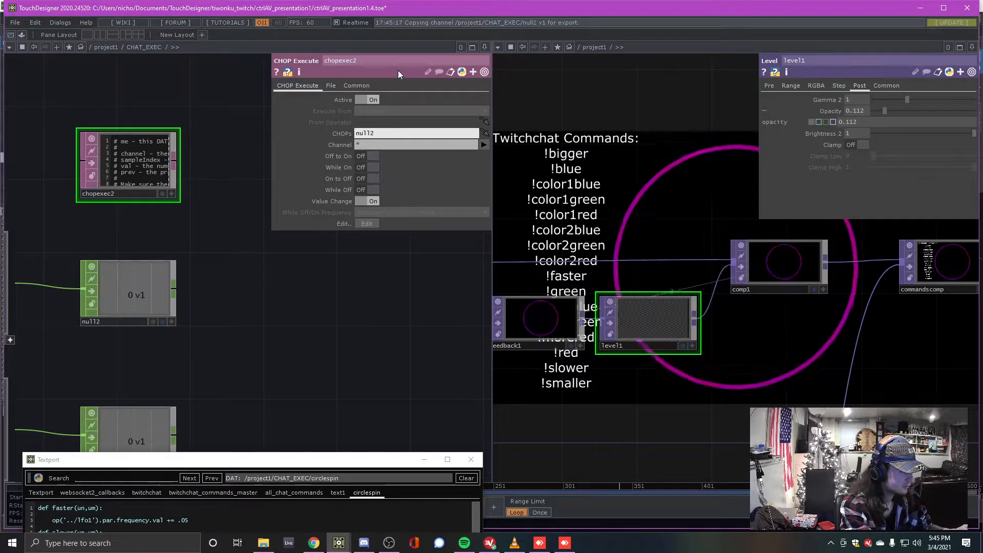
{"action": "key", "text": "Return"}
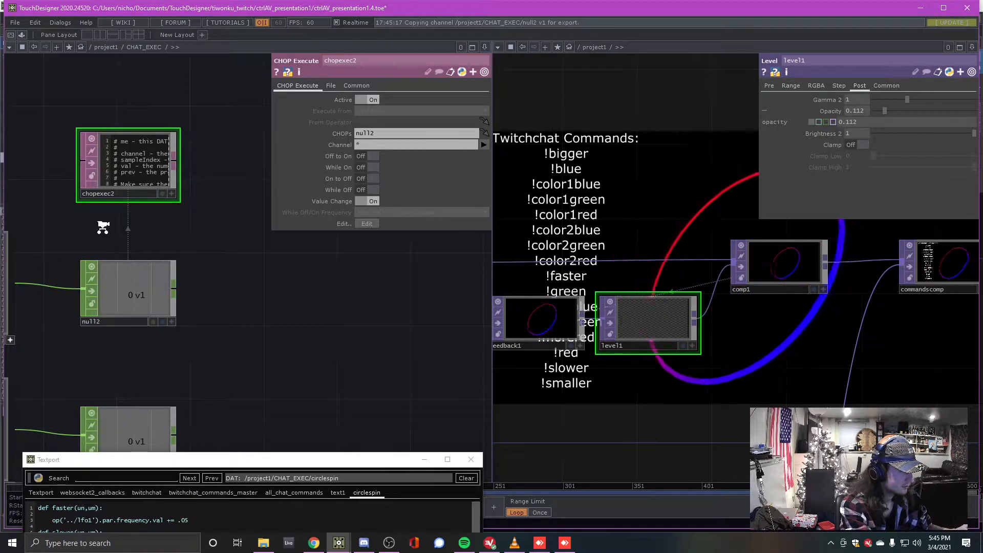
{"action": "scroll", "coordinate": [103, 226], "scroll_direction": "up", "scroll_amount": 2}
{"action": "scroll", "coordinate": [152, 223], "scroll_direction": "down", "scroll_amount": 2}
{"action": "left_click_drag", "start_coordinate": [180, 167], "coordinate": [162, 168]}
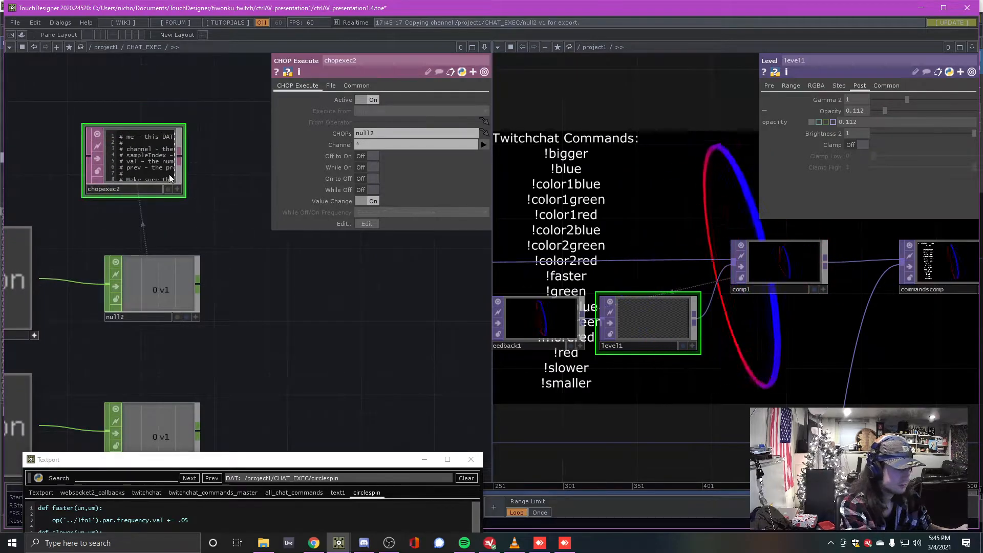
{"action": "left_click_drag", "start_coordinate": [101, 169], "coordinate": [120, 169]}
Duplicate chopexec2 as chopexec3 and place it beside null3
{"action": "left_click", "coordinate": [311, 134]}
{"action": "left_click", "coordinate": [311, 134]}
{"action": "left_click_drag", "start_coordinate": [257, 426], "coordinate": [246, 309]}
{"action": "key", "text": "ctrl+c"}
{"action": "key", "text": "ctrl+v"}
{"action": "left_click_drag", "start_coordinate": [138, 147], "coordinate": [267, 295]}
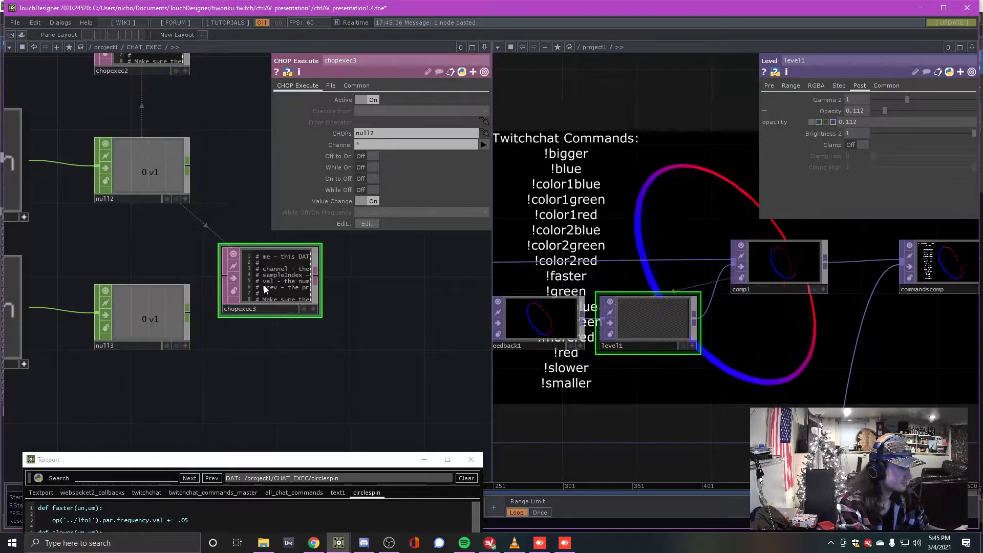
Change chopexec3's CHOPs parameter from null2 to null3
{"action": "left_click", "coordinate": [389, 133]}
{"action": "key", "text": "BackSpace"}
{"action": "type", "text": "3"}
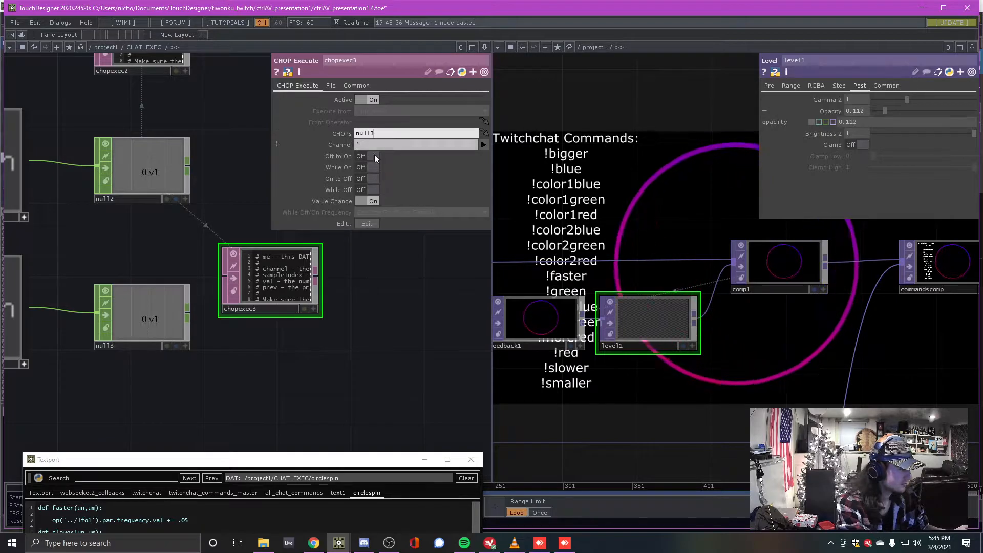
{"action": "left_click", "coordinate": [376, 297]}
Move chopexec2 to the right of null2 and reframe the view around both nulls
{"action": "left_click_drag", "start_coordinate": [376, 297], "coordinate": [356, 337]}
{"action": "left_click_drag", "start_coordinate": [113, 83], "coordinate": [242, 155]}
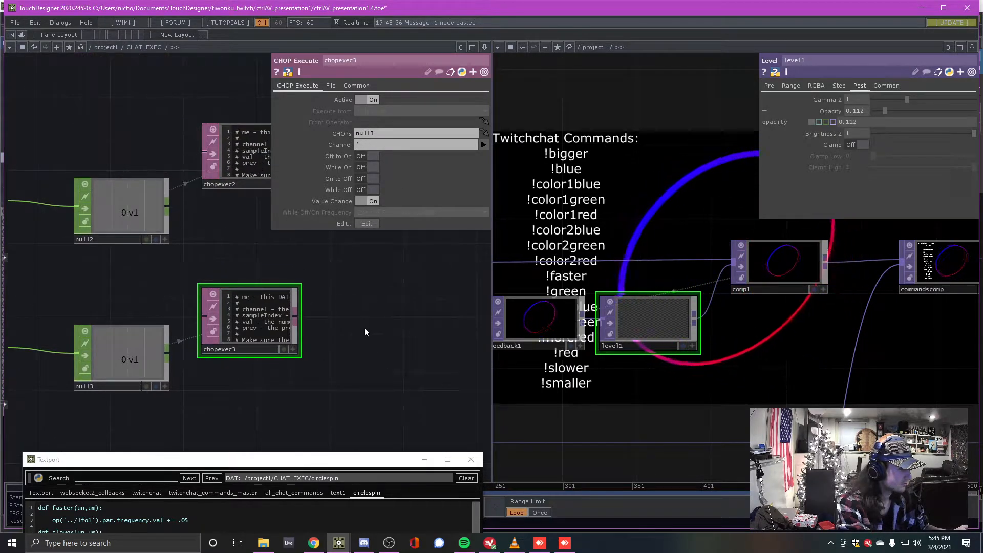
{"action": "left_click_drag", "start_coordinate": [289, 345], "coordinate": [260, 293]}
{"action": "scroll", "coordinate": [260, 293], "scroll_direction": "down", "scroll_amount": 1}
{"action": "scroll", "coordinate": [260, 293], "scroll_direction": "down", "scroll_amount": 4}
{"action": "scroll", "coordinate": [267, 215], "scroll_direction": "up", "scroll_amount": 2}
{"action": "left_click", "coordinate": [233, 183]}
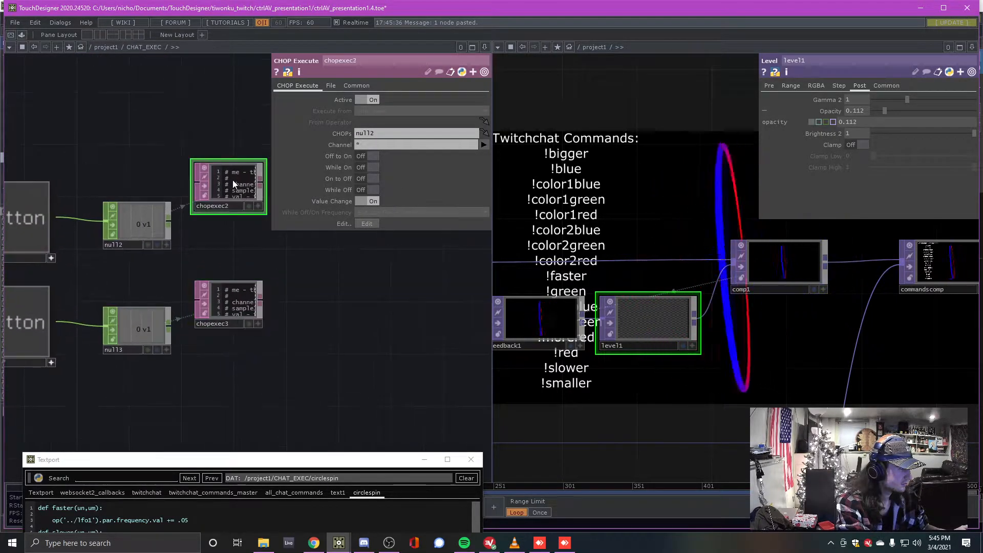
Open chopexec2's script in a separate window and add blank lines inside onOffToOn
{"action": "right_click", "coordinate": [232, 180]}
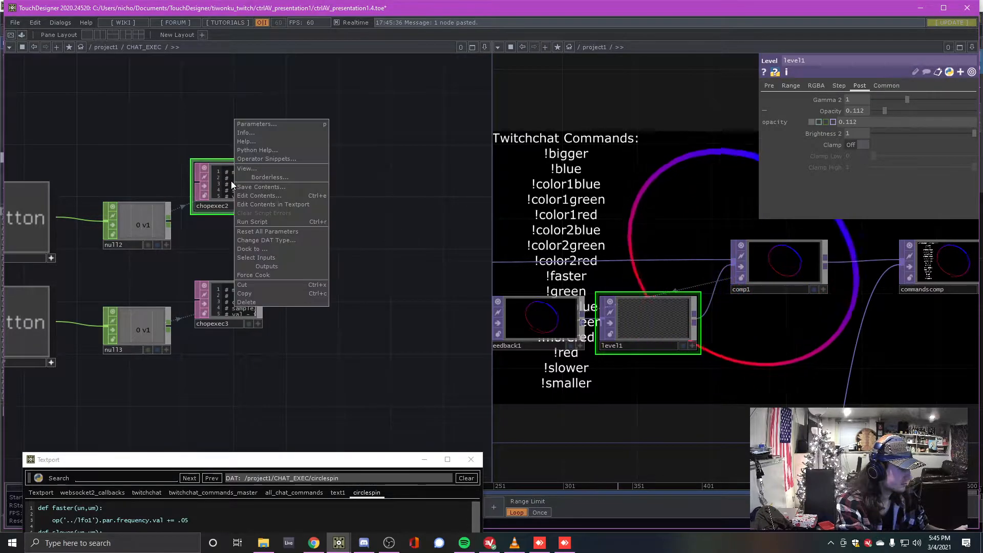
{"action": "left_click", "coordinate": [286, 204]}
{"action": "left_click_drag", "start_coordinate": [265, 456], "coordinate": [525, 83]}
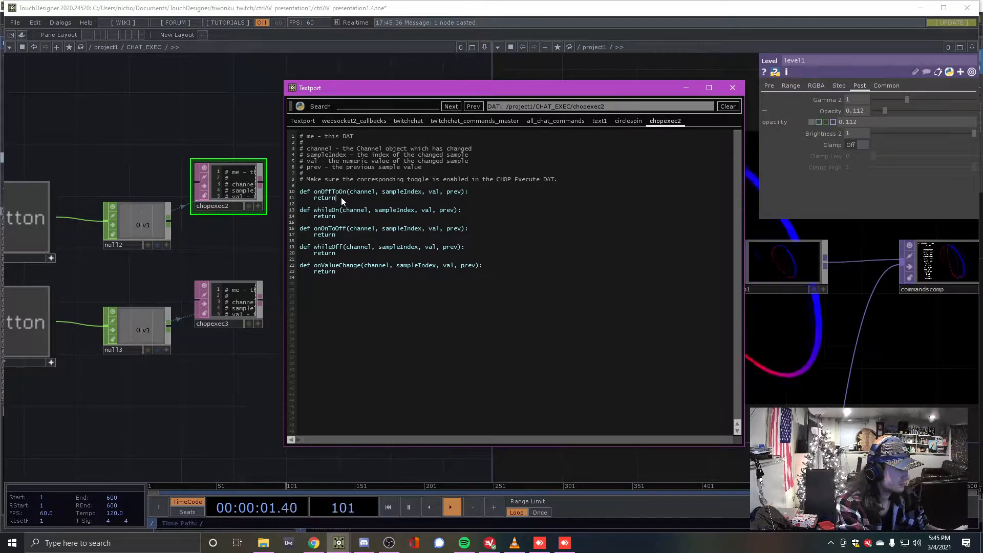
{"action": "left_click", "coordinate": [314, 196]}
{"action": "key", "text": "Return"}
{"action": "key", "text": "Return"}
{"action": "key", "text": "Up"}
{"action": "left_click", "coordinate": [192, 251]}
{"action": "scroll", "coordinate": [217, 257], "scroll_direction": "up", "scroll_amount": 4}
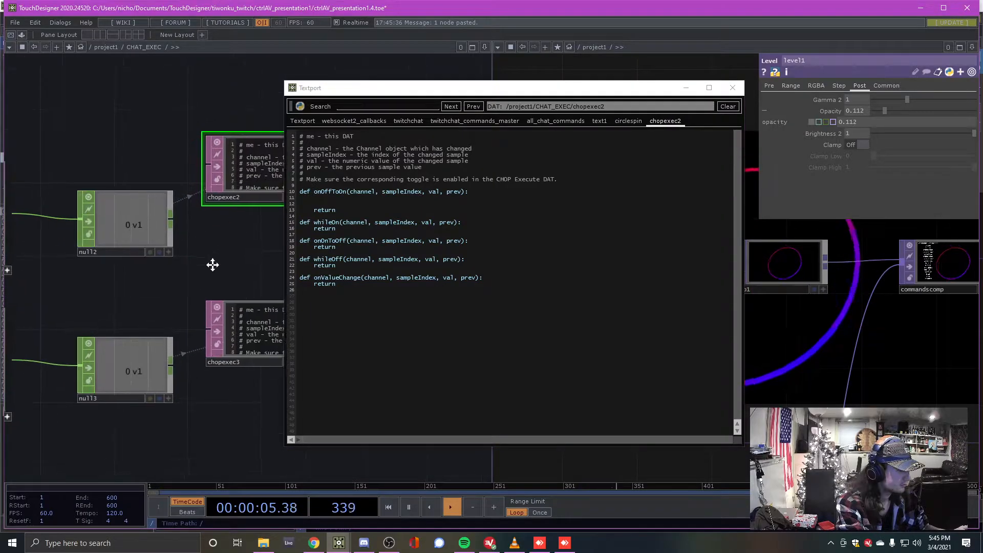
{"action": "left_click_drag", "start_coordinate": [426, 86], "coordinate": [508, 233]}
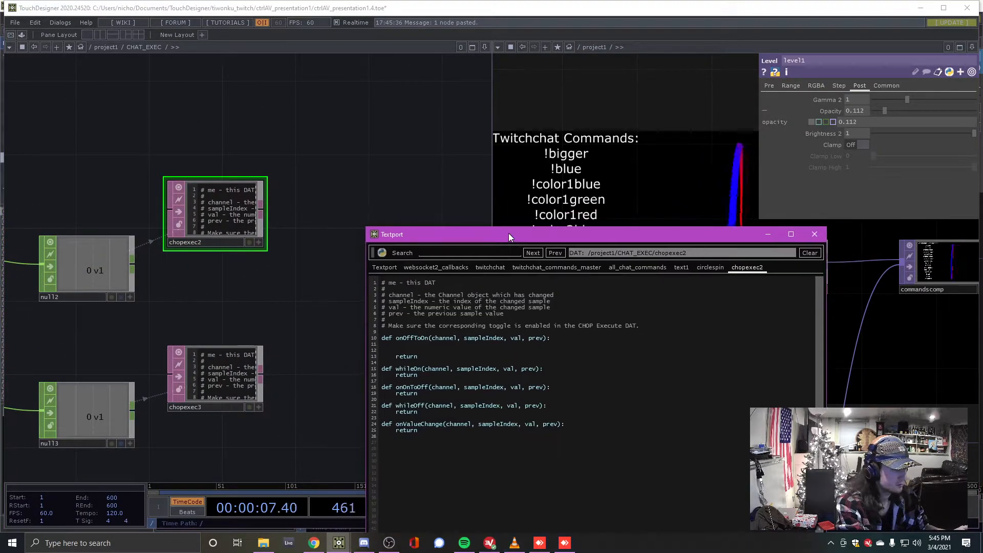
Inspect the chopexec2 and chopexec3 parameters and delete a stray 'p' from the script
{"action": "type", "text": "p"}
{"action": "left_click", "coordinate": [249, 169]}
{"action": "key", "text": "p"}
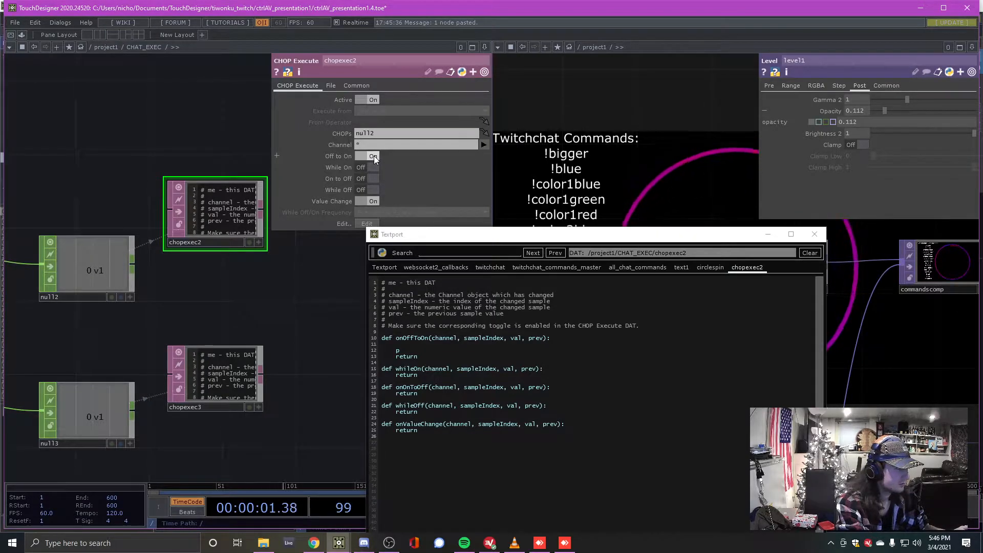
{"action": "left_click", "coordinate": [223, 360]}
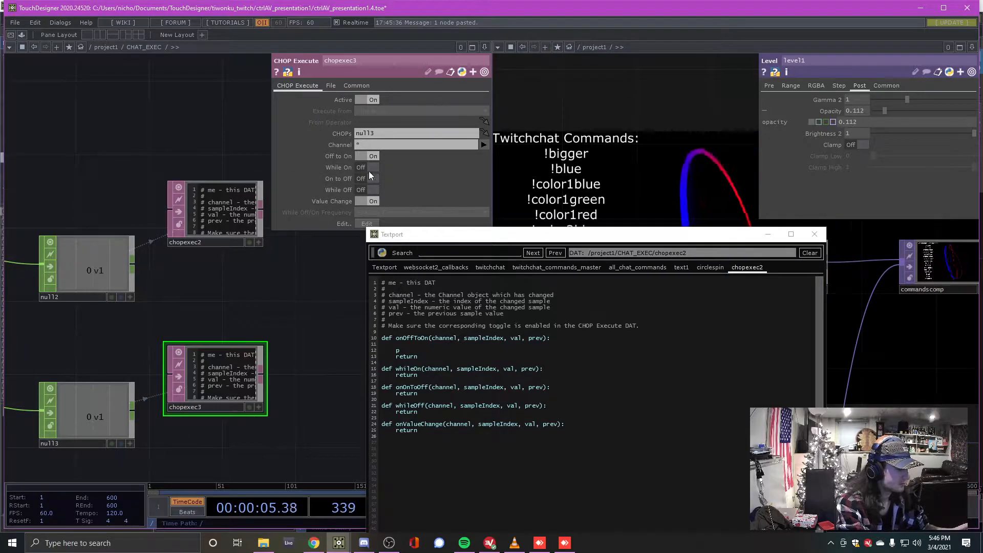
{"action": "left_click", "coordinate": [202, 208]}
{"action": "left_click_drag", "start_coordinate": [419, 235], "coordinate": [386, 126]}
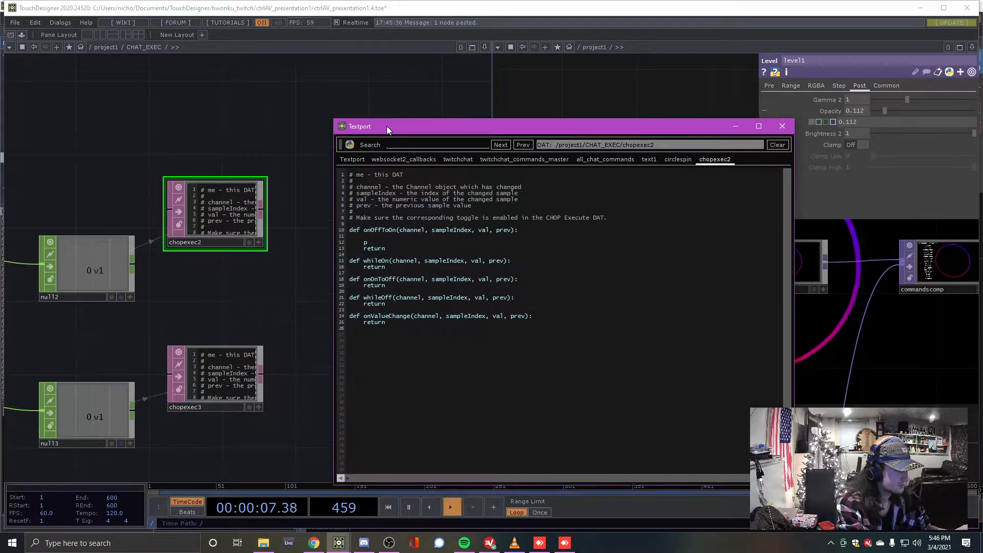
{"action": "key", "text": "BackSpace"}
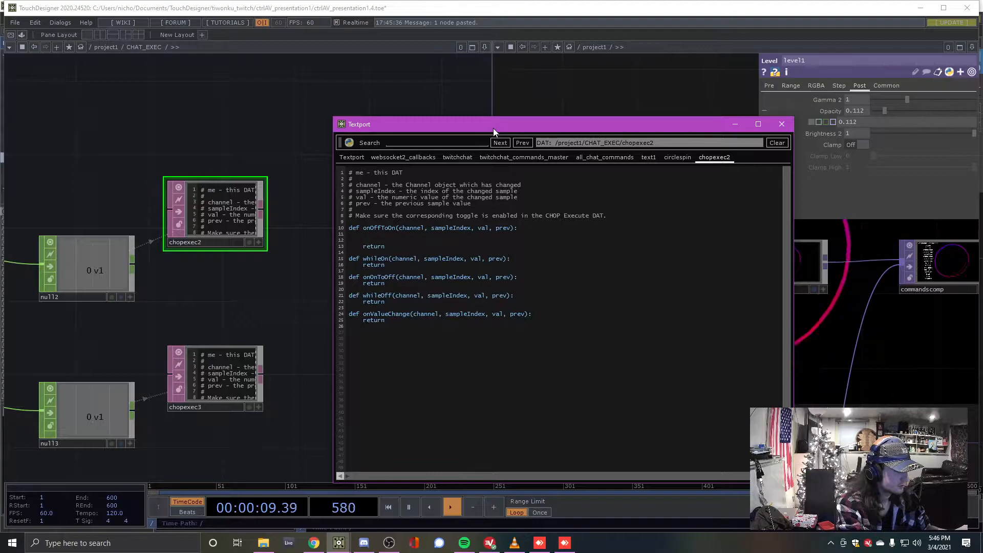
{"action": "left_click_drag", "start_coordinate": [542, 123], "coordinate": [273, 95]}
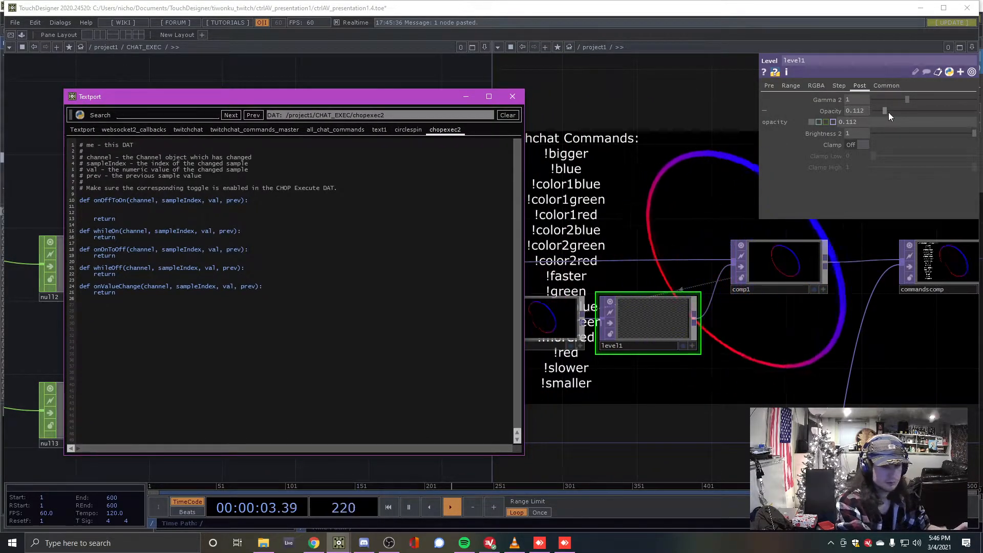
Write op('../level1').par.opacity.val = .99 on line 11 of chopexec2's onOffToOn
{"action": "left_click", "coordinate": [112, 208]}
{"action": "type", "text": "op('../"}
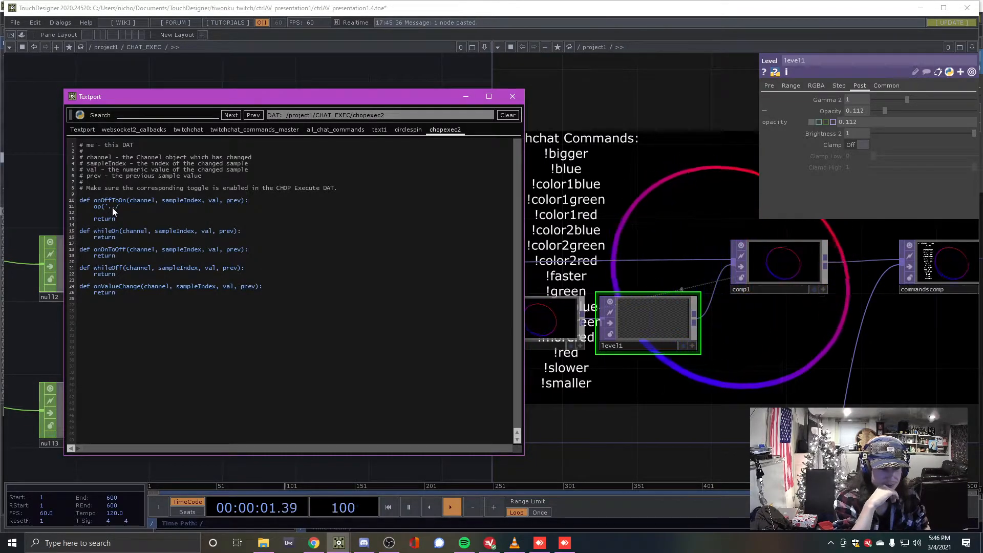
{"action": "type", "text": "level1')"}
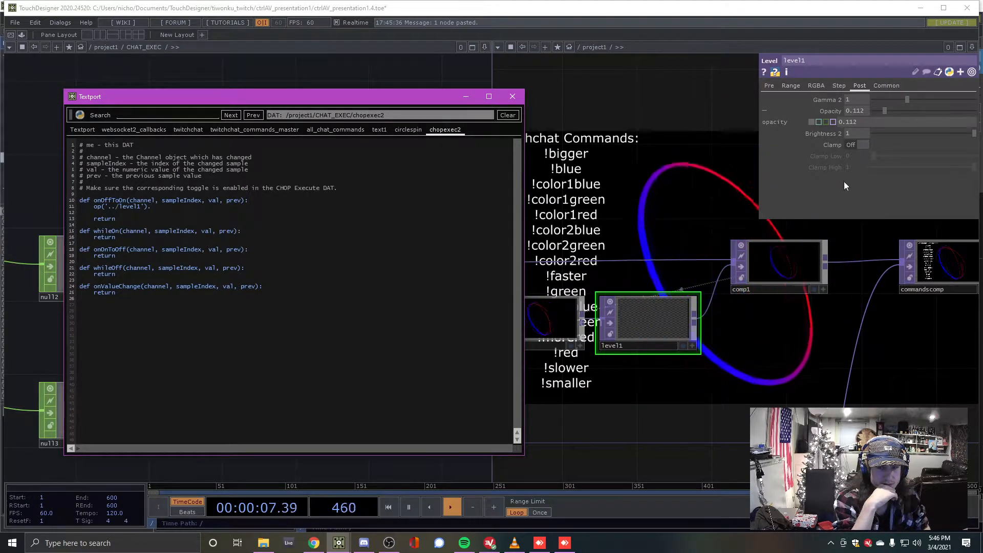
{"action": "type", "text": ".par.opact"}
{"action": "key", "text": "BackSpace"}
{"action": "key", "text": "BackSpace"}
{"action": "key", "text": "BackSpace"}
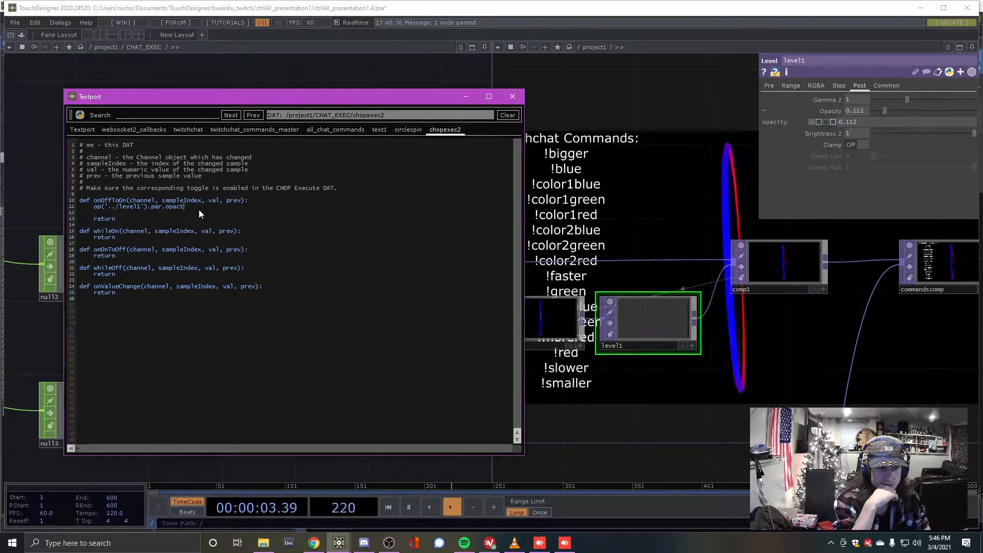
{"action": "type", "text": "ty.val = 1"}
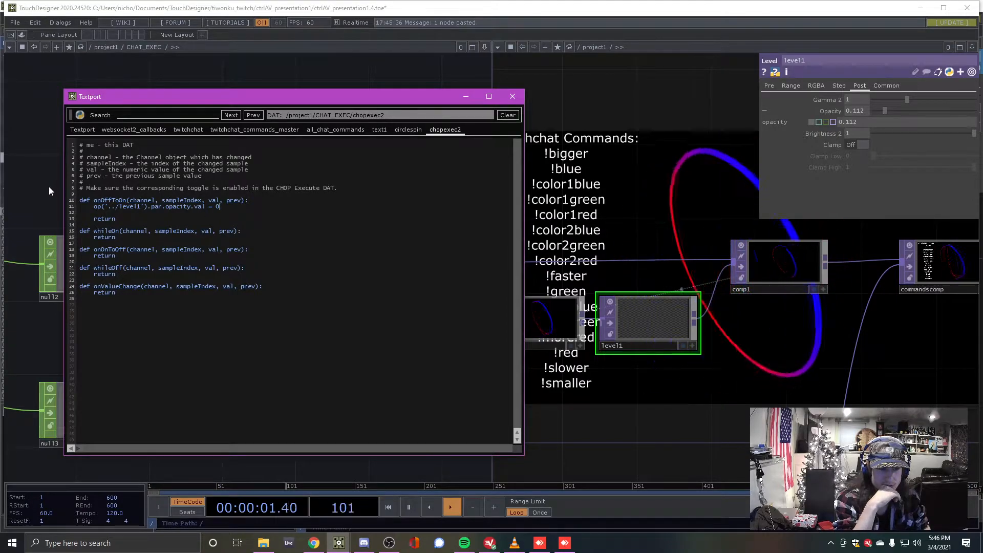
{"action": "key", "text": "BackSpace"}
{"action": "type", "text": ".99"}
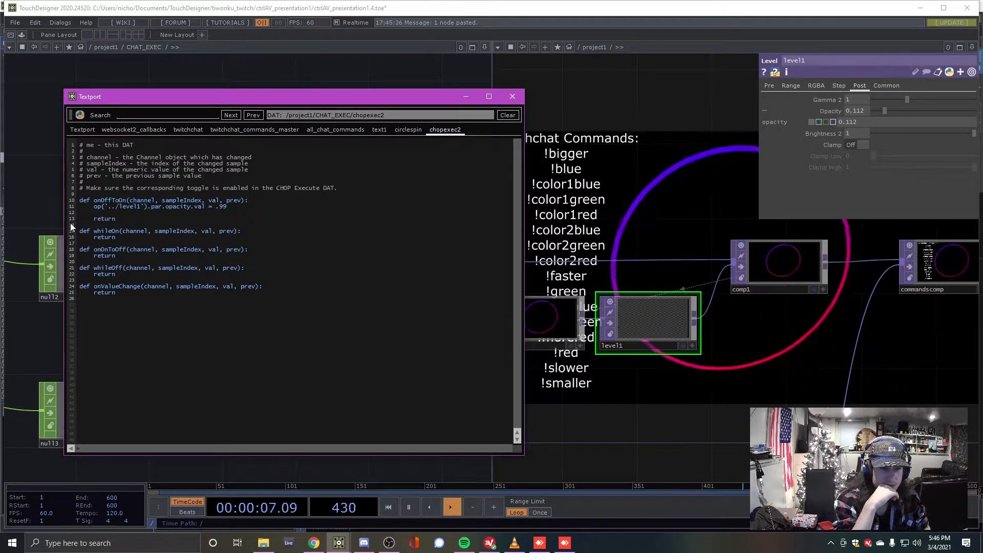
Move the script window aside and bring chopexec3 into view to edit it
{"action": "left_click", "coordinate": [36, 189]}
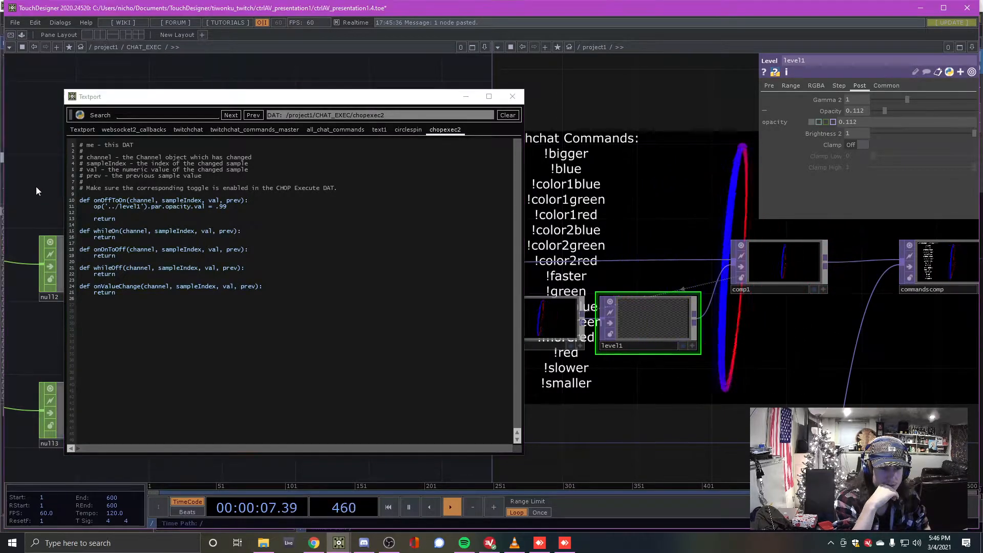
{"action": "left_click_drag", "start_coordinate": [261, 100], "coordinate": [441, 76]}
{"action": "left_click_drag", "start_coordinate": [112, 215], "coordinate": [127, 125]}
{"action": "right_click", "coordinate": [206, 281]}
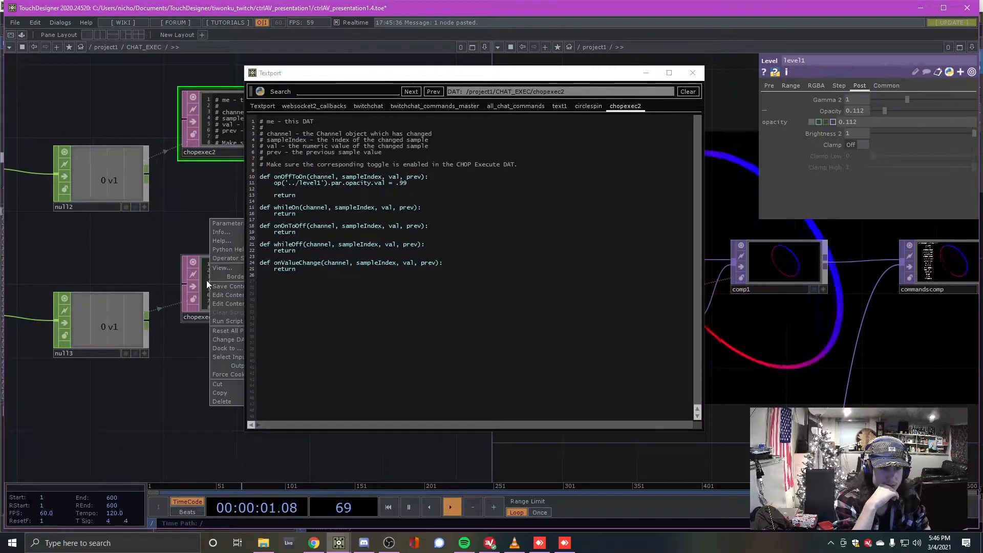
Copy the level1 opacity line into chopexec3's onOffToOn and trim its .99 value
{"action": "left_click", "coordinate": [238, 303]}
{"action": "left_click", "coordinate": [438, 176]}
{"action": "key", "text": "Return"}
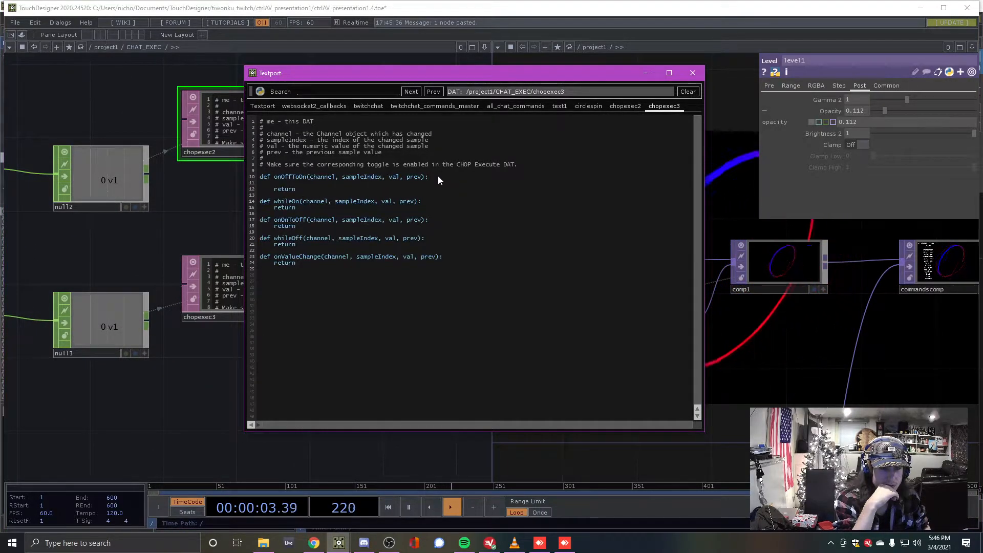
{"action": "left_click", "coordinate": [636, 106]}
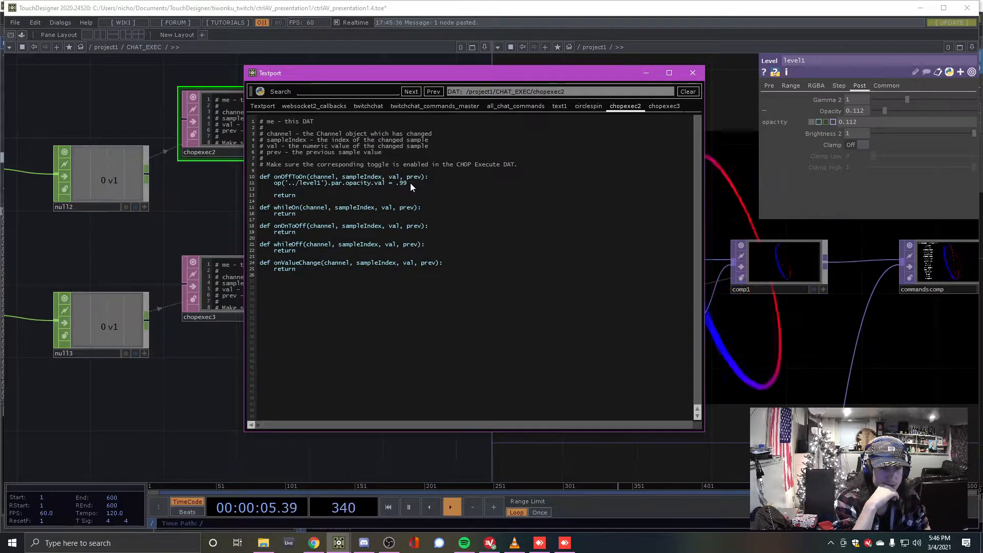
{"action": "key", "text": "ctrl+c"}
{"action": "left_click", "coordinate": [664, 106]}
{"action": "left_click", "coordinate": [296, 185]}
{"action": "key", "text": "ctrl+v"}
{"action": "key", "text": "Tab"}
{"action": "left_click", "coordinate": [413, 183]}
{"action": "key", "text": "BackSpace"}
{"action": "key", "text": "BackSpace"}
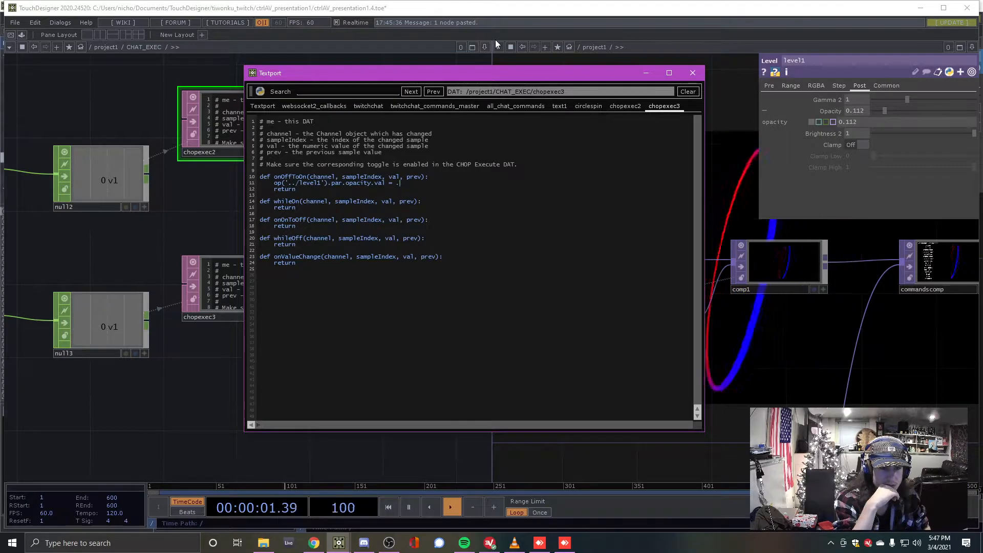
Close the script window and press trailsoff to drop level1's opacity to 0
{"action": "left_click", "coordinate": [203, 195]}
{"action": "scroll", "coordinate": [206, 195], "scroll_direction": "down", "scroll_amount": 3}
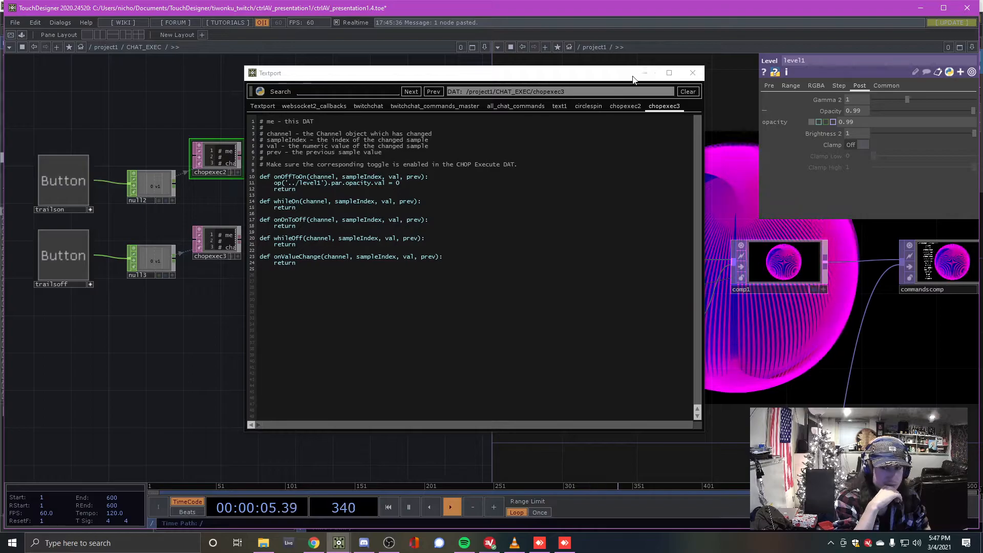
{"action": "left_click", "coordinate": [693, 73]}
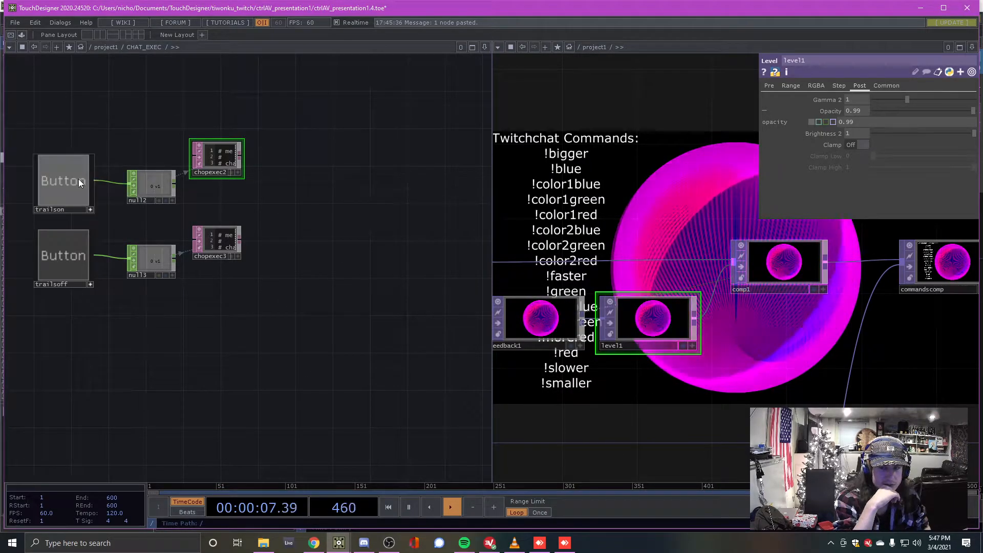
{"action": "left_click", "coordinate": [70, 269]}
Pan and zoom the network until the twitchchat and twitchchat_commands_master DATs are visible
{"action": "left_click_drag", "start_coordinate": [357, 342], "coordinate": [605, 361]}
{"action": "scroll", "coordinate": [210, 357], "scroll_direction": "down", "scroll_amount": 2}
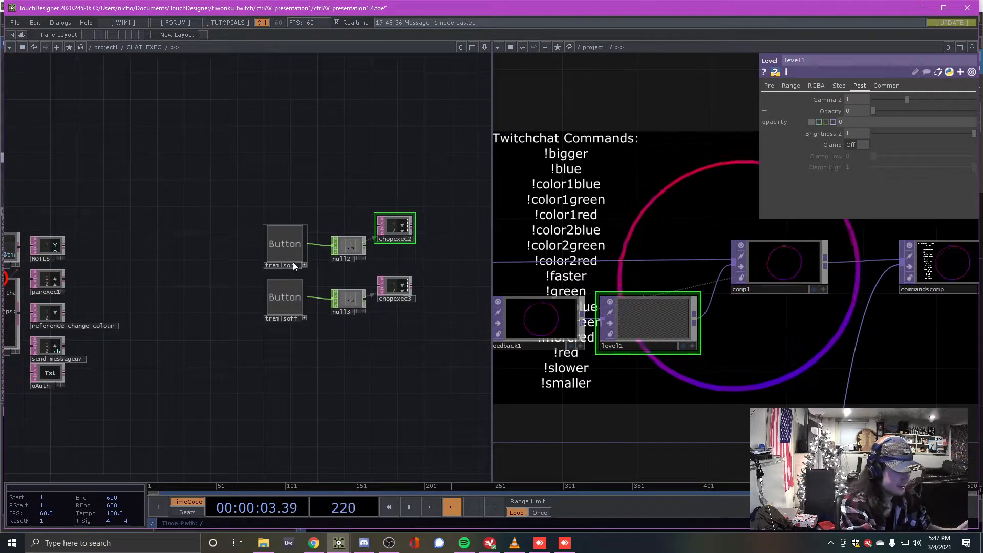
{"action": "scroll", "coordinate": [294, 265], "scroll_direction": "up", "scroll_amount": 3}
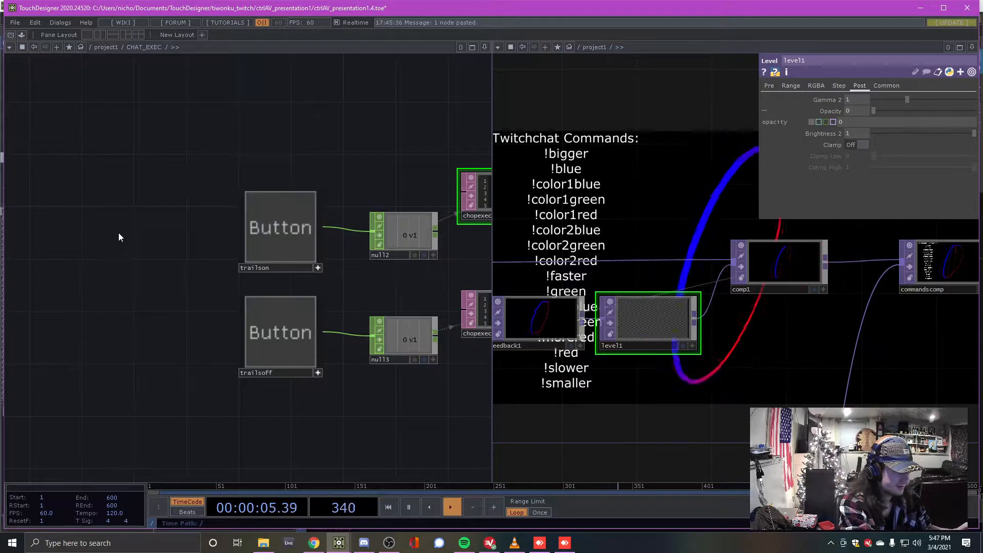
{"action": "left_click_drag", "start_coordinate": [109, 238], "coordinate": [245, 204]}
{"action": "scroll", "coordinate": [246, 209], "scroll_direction": "down", "scroll_amount": 2}
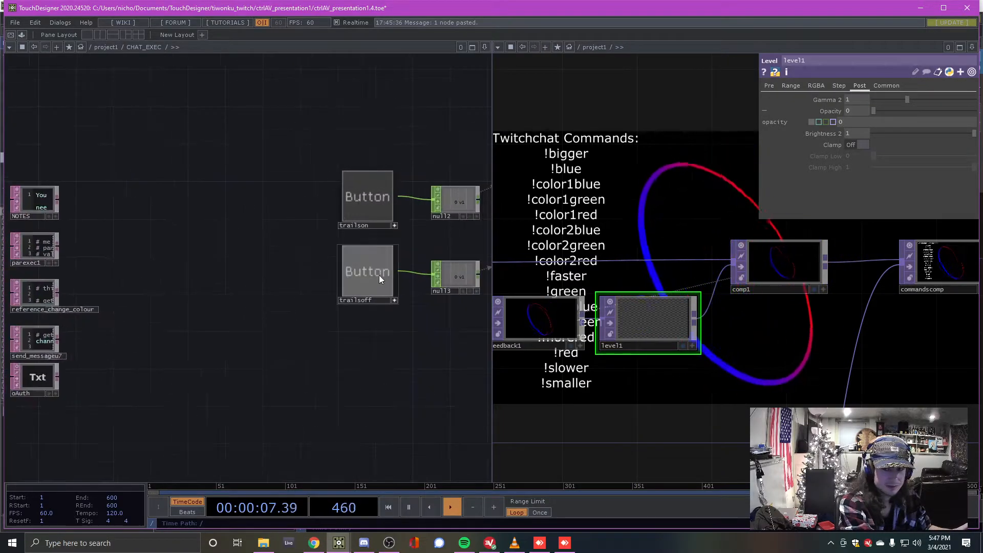
{"action": "left_click_drag", "start_coordinate": [162, 241], "coordinate": [297, 205]}
{"action": "scroll", "coordinate": [298, 205], "scroll_direction": "down", "scroll_amount": 4}
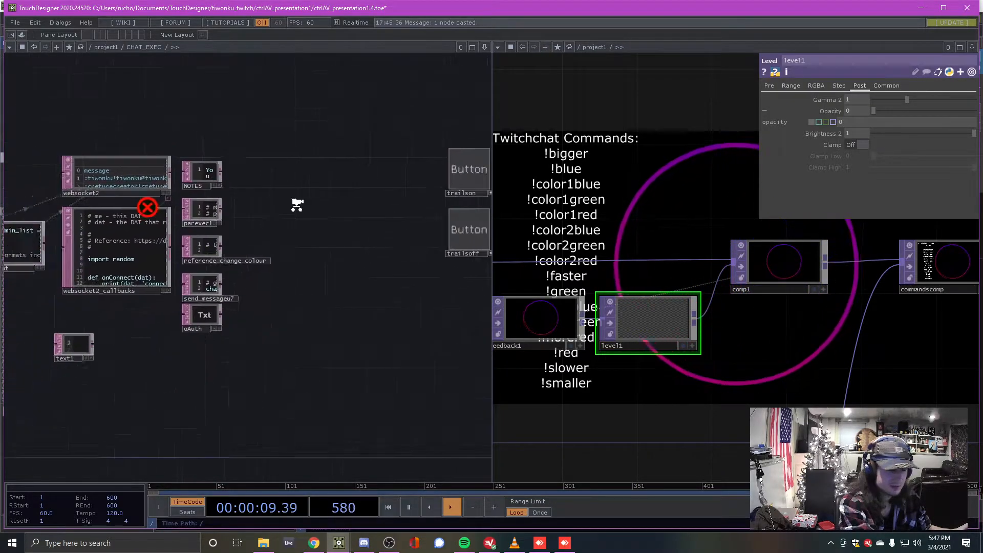
{"action": "left_click_drag", "start_coordinate": [359, 177], "coordinate": [341, 203]}
{"action": "scroll", "coordinate": [398, 239], "scroll_direction": "up", "scroll_amount": 1}
{"action": "scroll", "coordinate": [399, 239], "scroll_direction": "up", "scroll_amount": 3}
{"action": "scroll", "coordinate": [380, 232], "scroll_direction": "down", "scroll_amount": 4}
{"action": "left_click_drag", "start_coordinate": [205, 247], "coordinate": [353, 239]}
{"action": "scroll", "coordinate": [206, 287], "scroll_direction": "up", "scroll_amount": 5}
{"action": "scroll", "coordinate": [223, 369], "scroll_direction": "down", "scroll_amount": 2}
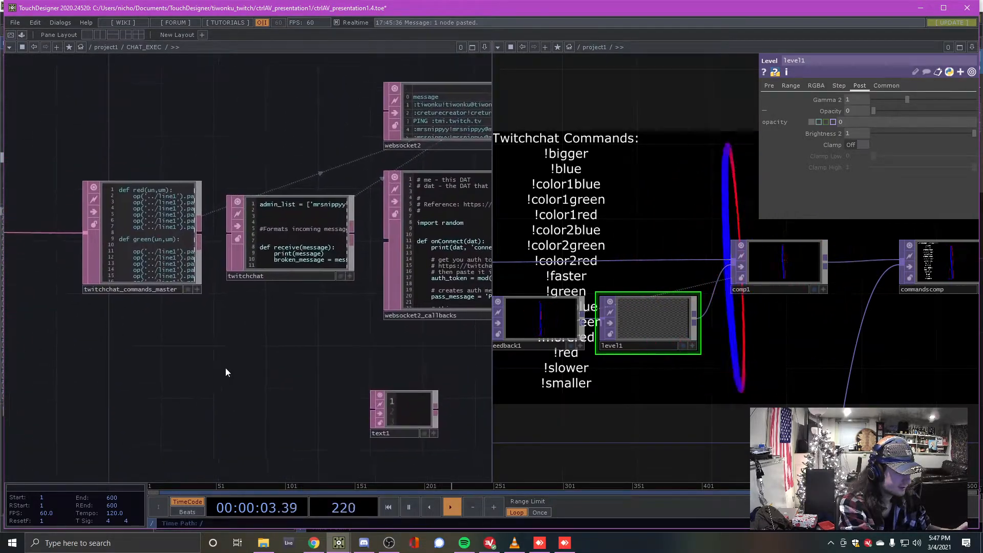
{"action": "scroll", "coordinate": [315, 312], "scroll_direction": "up", "scroll_amount": 4}
Show the twitchchat DAT's script in the Textport
{"action": "right_click", "coordinate": [306, 154]}
{"action": "left_click", "coordinate": [287, 463]}
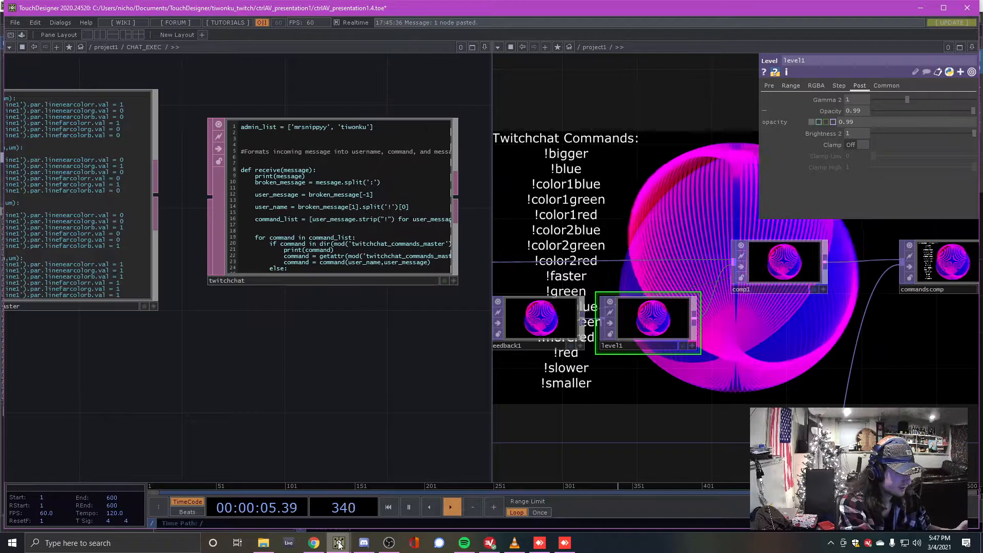
{"action": "mouse_move", "coordinate": [338, 543]}
{"action": "left_click", "coordinate": [353, 487]}
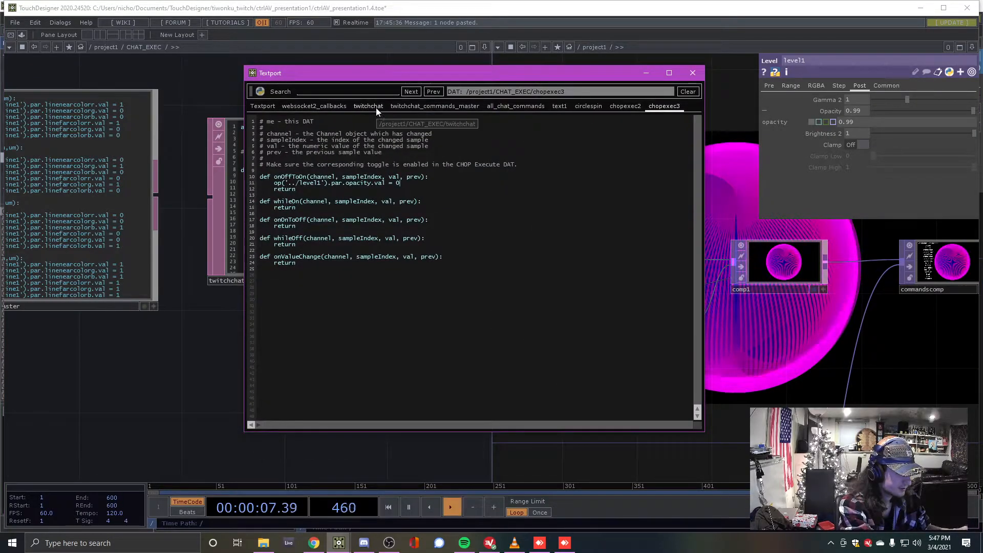
{"action": "left_click", "coordinate": [359, 106]}
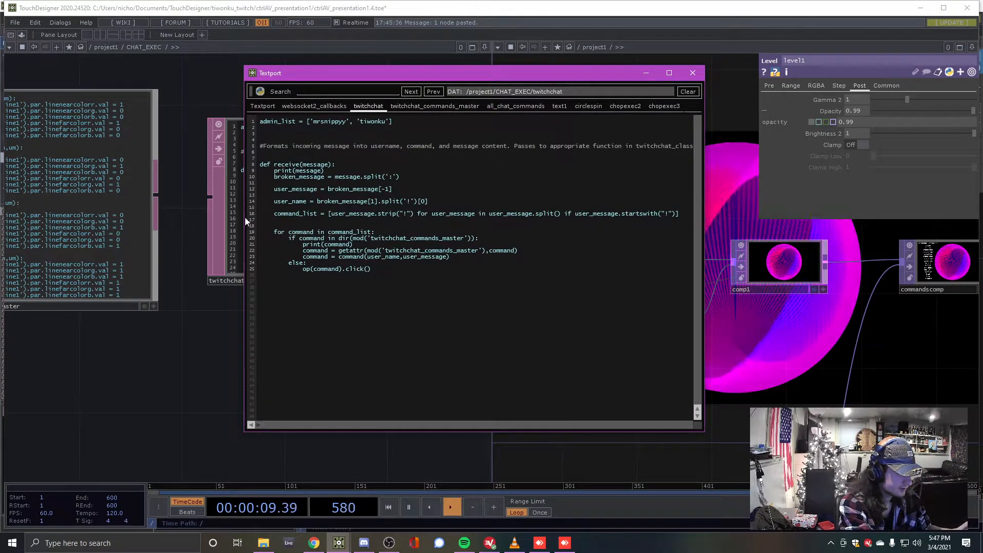
Arrange the Textport beside the network, highlight the command loop on lines 19–23, and select twitchchat_commands_master
{"action": "left_click_drag", "start_coordinate": [171, 123], "coordinate": [98, 192]}
{"action": "left_click_drag", "start_coordinate": [357, 71], "coordinate": [585, 77]}
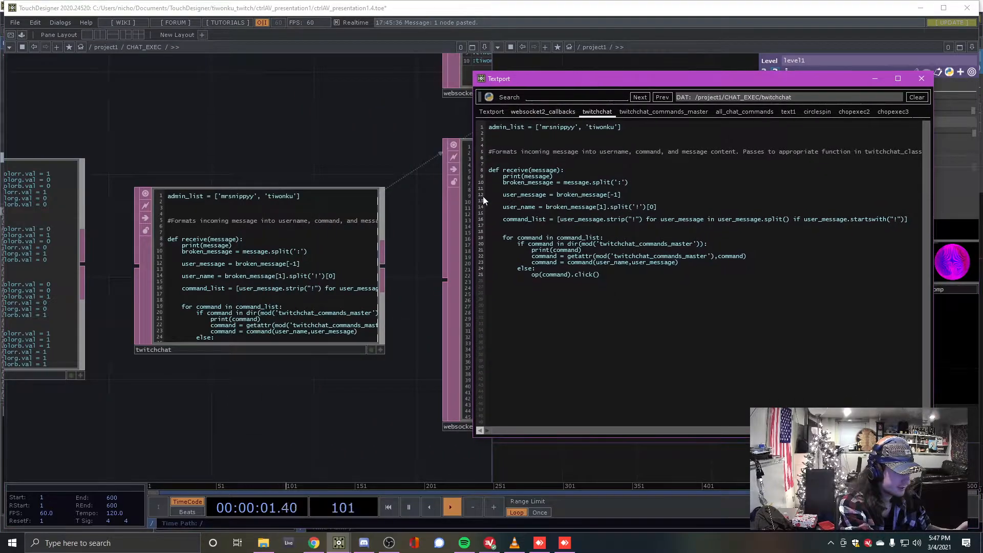
{"action": "left_click_drag", "start_coordinate": [496, 176], "coordinate": [724, 219]}
{"action": "left_click", "coordinate": [612, 240]}
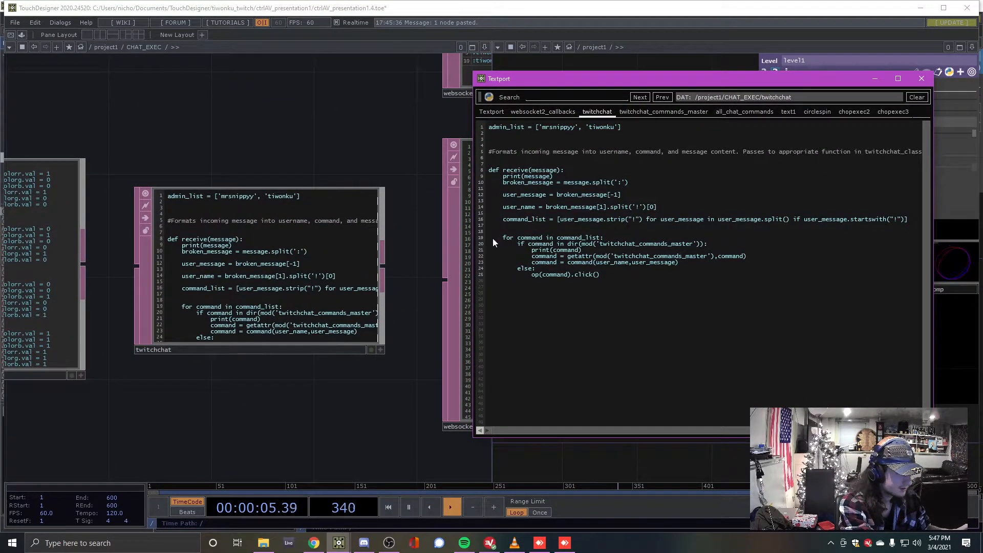
{"action": "left_click_drag", "start_coordinate": [500, 236], "coordinate": [679, 264]}
{"action": "left_click_drag", "start_coordinate": [293, 136], "coordinate": [532, 132]}
{"action": "left_click", "coordinate": [202, 253]}
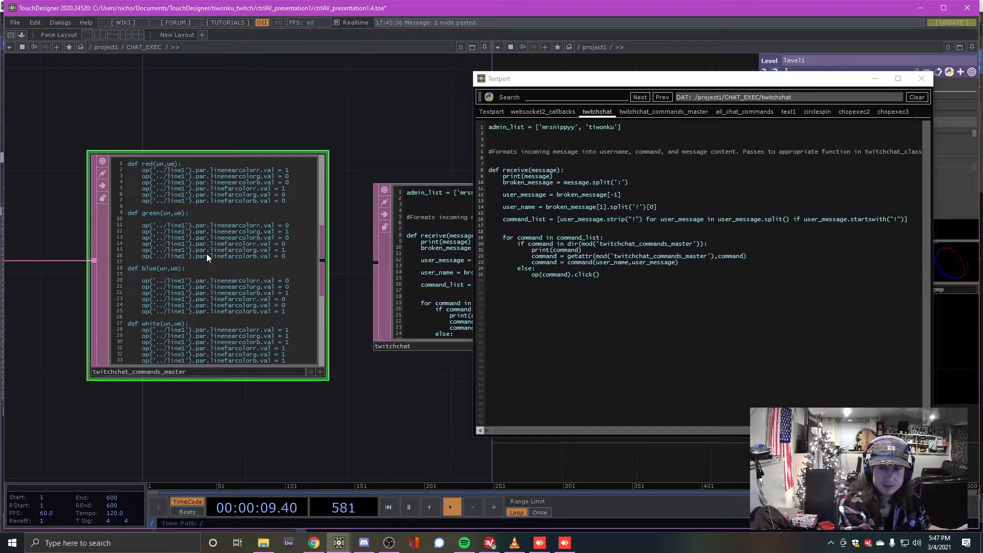
Highlight the else branch on lines 24–25 that clicks matching operators
{"action": "left_click_drag", "start_coordinate": [518, 270], "coordinate": [611, 286]}
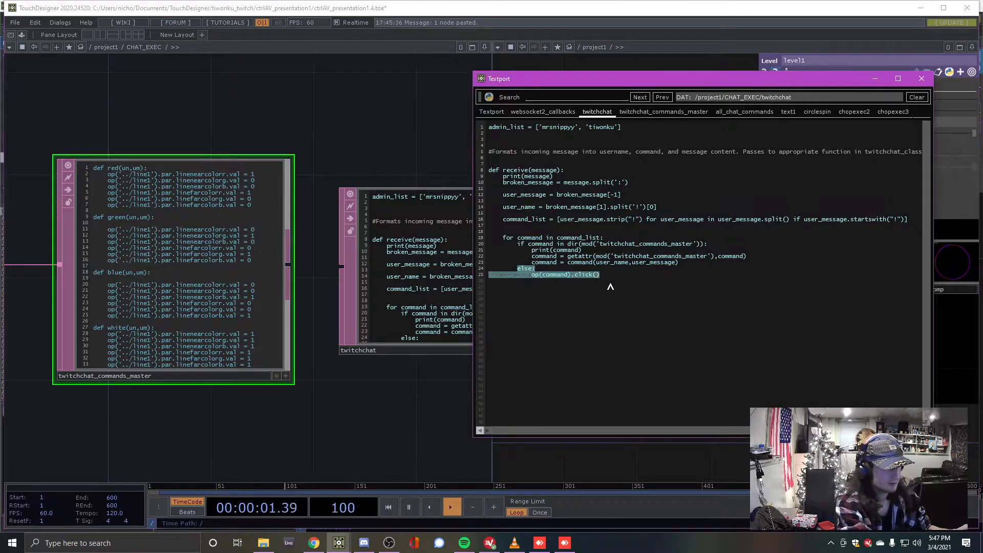
{"action": "left_click_drag", "start_coordinate": [357, 116], "coordinate": [327, 116]}
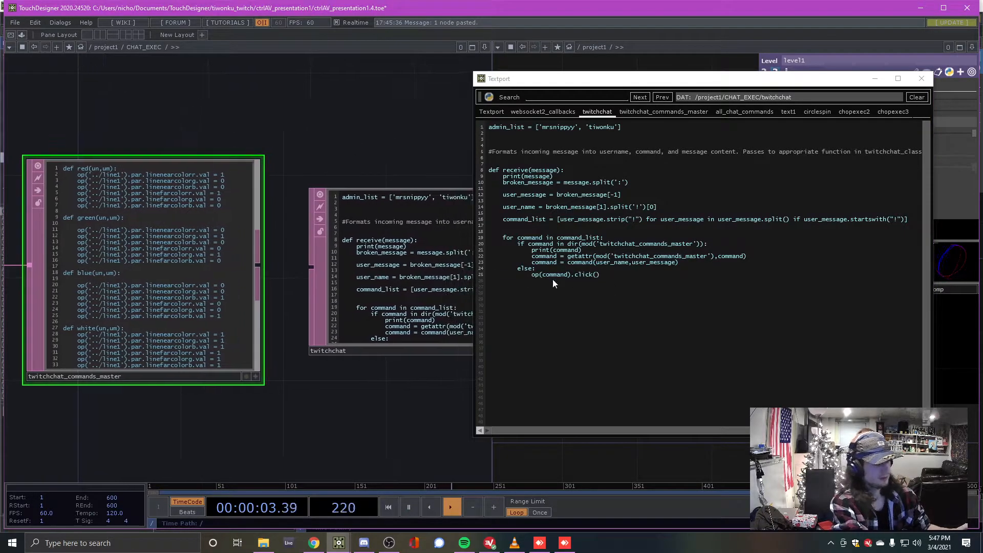
{"action": "left_click", "coordinate": [616, 281]}
{"action": "left_click", "coordinate": [138, 244]}
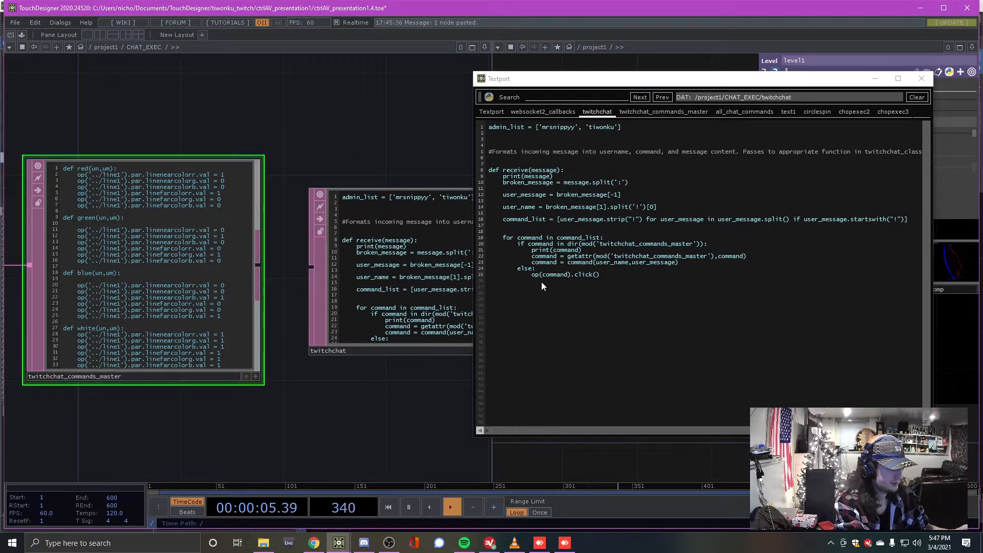
{"action": "left_click_drag", "start_coordinate": [519, 270], "coordinate": [626, 287]}
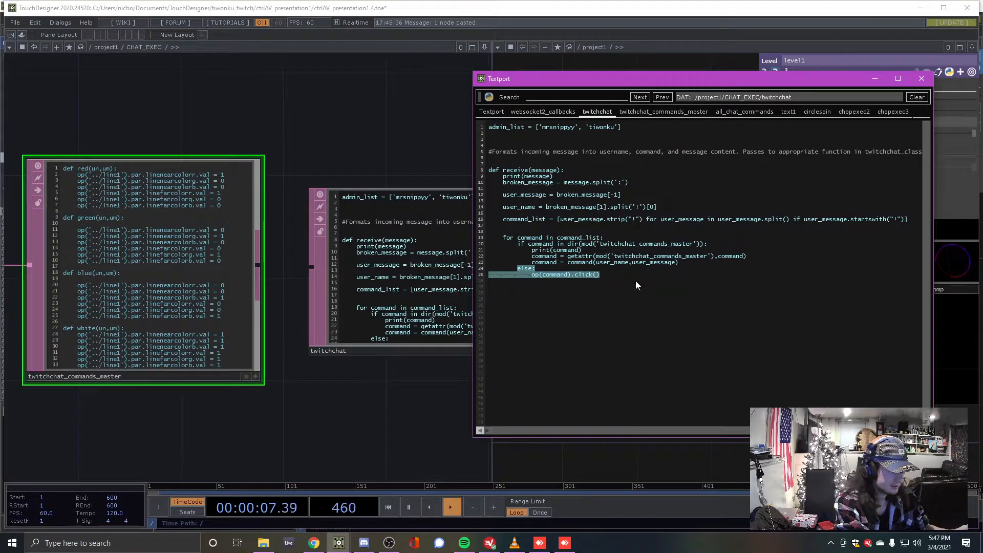
{"action": "left_click", "coordinate": [549, 276]}
Hide the Textport and review the six trailson/trailsoff button, null and CHOP Execute nodes
{"action": "left_click", "coordinate": [874, 79]}
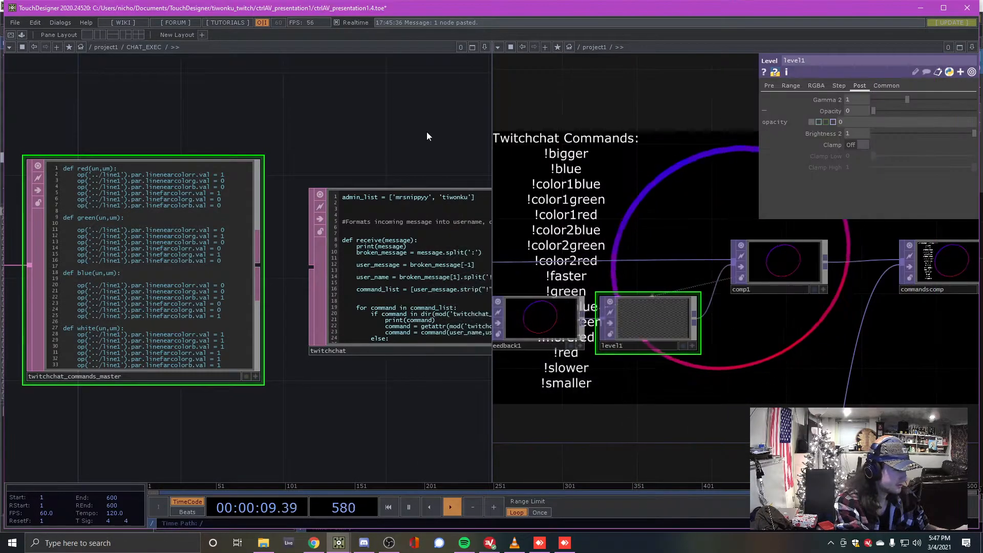
{"action": "scroll", "coordinate": [262, 193], "scroll_direction": "down", "scroll_amount": 5}
{"action": "left_click_drag", "start_coordinate": [239, 163], "coordinate": [191, 127]}
{"action": "left_click_drag", "start_coordinate": [157, 211], "coordinate": [44, 299]}
{"action": "left_click_drag", "start_coordinate": [299, 210], "coordinate": [202, 221]}
{"action": "scroll", "coordinate": [248, 299], "scroll_direction": "up", "scroll_amount": 5}
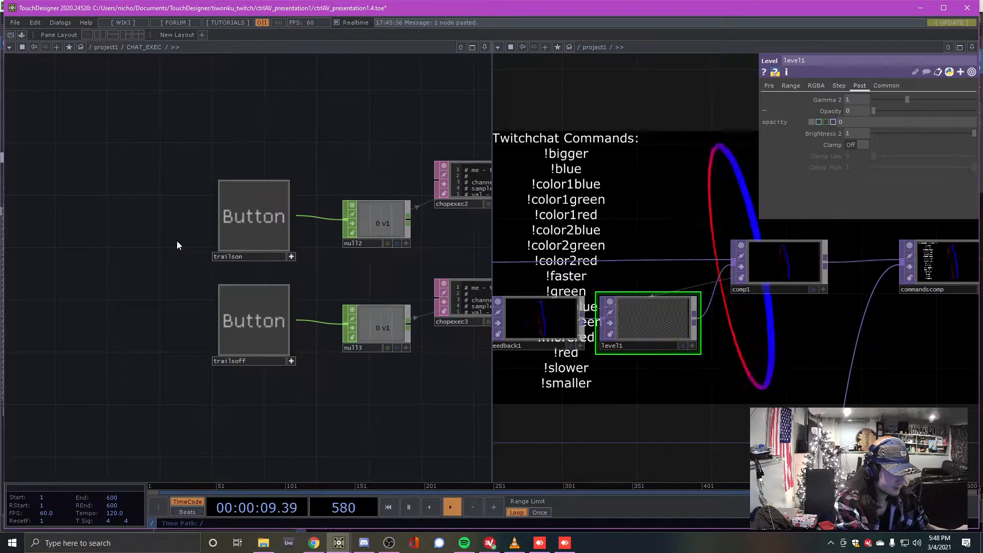
{"action": "scroll", "coordinate": [176, 241], "scroll_direction": "down", "scroll_amount": 4}
{"action": "left_click_drag", "start_coordinate": [176, 149], "coordinate": [389, 336]}
{"action": "scroll", "coordinate": [273, 306], "scroll_direction": "up", "scroll_amount": 2}
{"action": "left_click_drag", "start_coordinate": [139, 117], "coordinate": [349, 303]}
{"action": "left_click", "coordinate": [287, 311]}
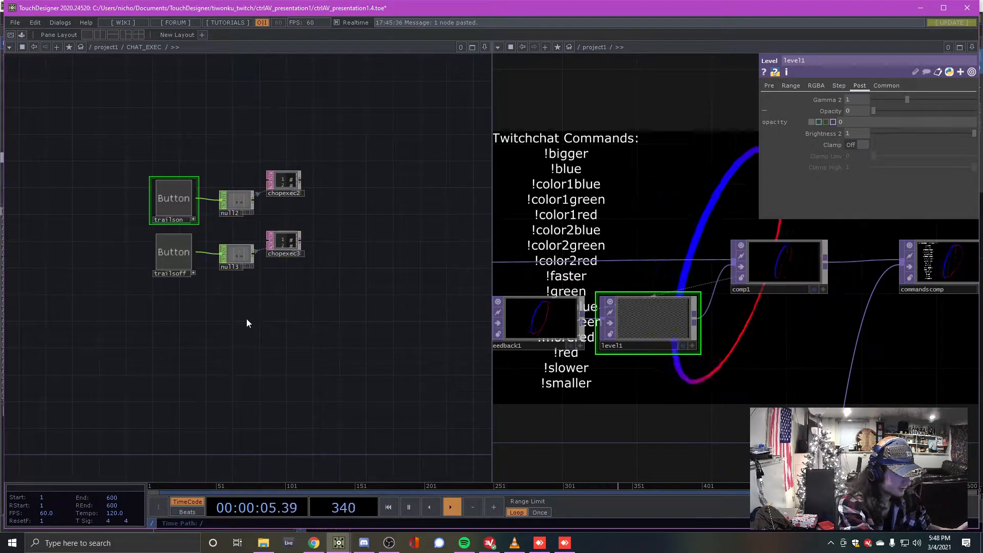
Inspect the circlecolor, circlespin and circlesize chat command DATs, selecting circlesize
{"action": "left_click_drag", "start_coordinate": [144, 346], "coordinate": [413, 326]}
{"action": "left_click_drag", "start_coordinate": [165, 405], "coordinate": [373, 361]}
{"action": "left_click_drag", "start_coordinate": [77, 309], "coordinate": [380, 354]}
{"action": "scroll", "coordinate": [379, 353], "scroll_direction": "up", "scroll_amount": 3}
{"action": "left_click", "coordinate": [218, 300]}
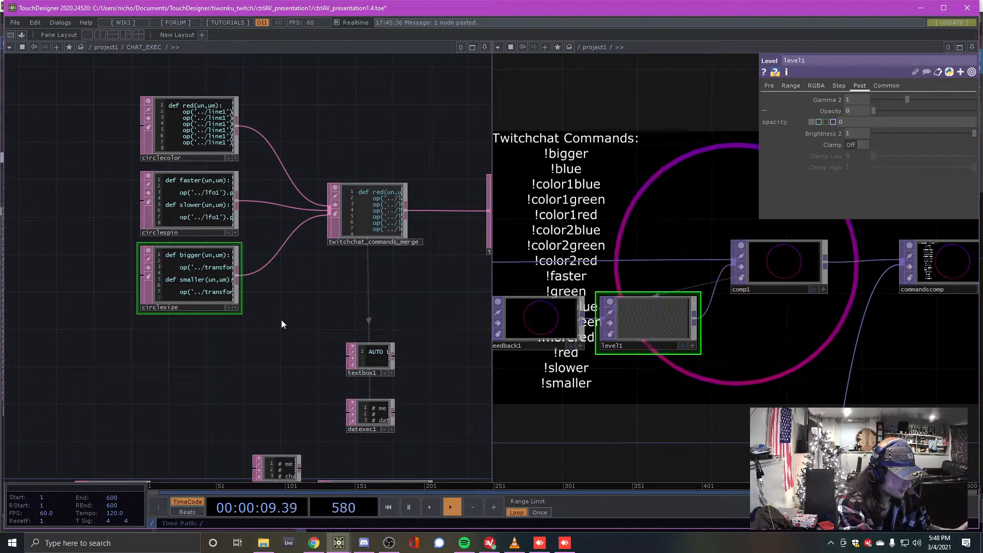
{"action": "scroll", "coordinate": [282, 320], "scroll_direction": "up", "scroll_amount": 2}
{"action": "scroll", "coordinate": [281, 320], "scroll_direction": "down", "scroll_amount": 5}
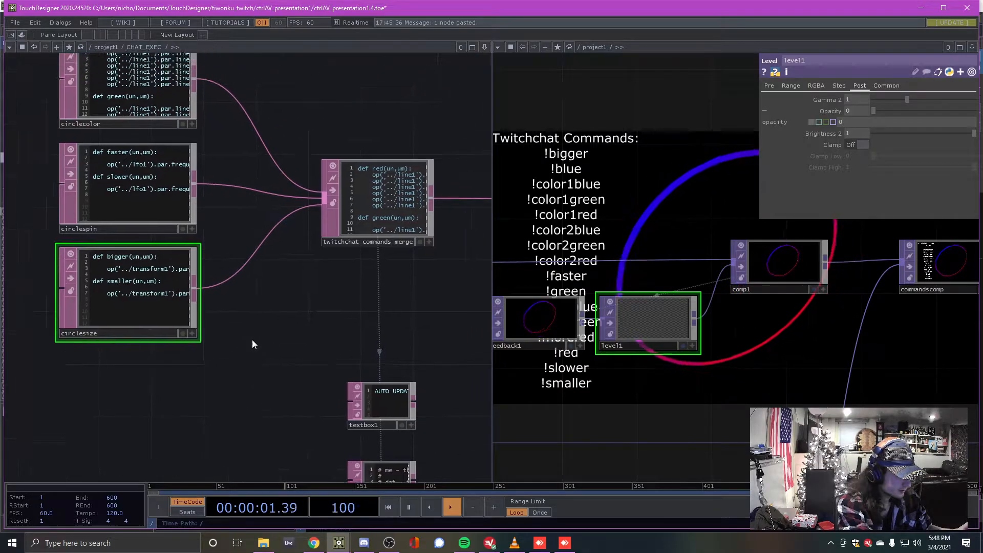
{"action": "left_click_drag", "start_coordinate": [276, 214], "coordinate": [229, 208]}
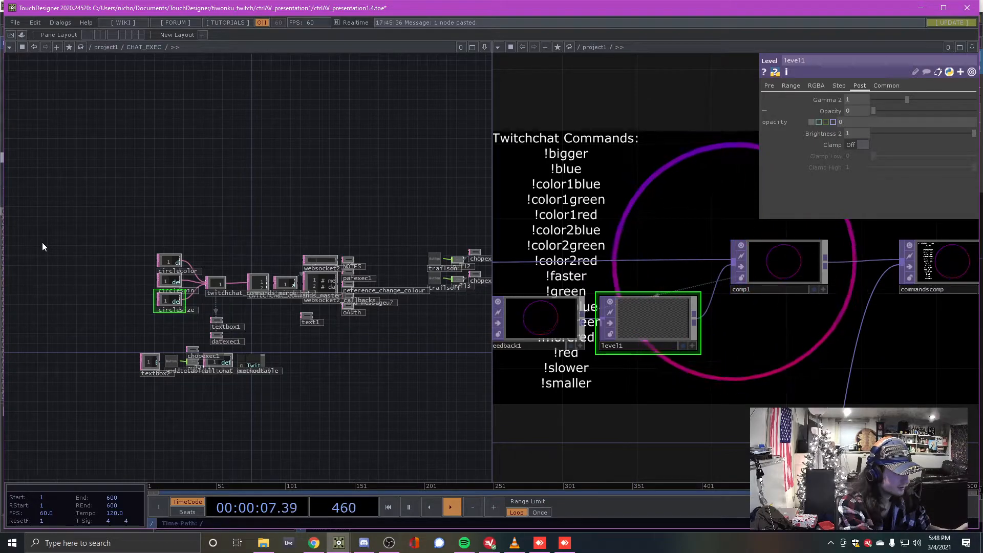
{"action": "scroll", "coordinate": [401, 384], "scroll_direction": "up", "scroll_amount": 1}
{"action": "left_click_drag", "start_coordinate": [402, 384], "coordinate": [316, 381]}
{"action": "scroll", "coordinate": [316, 382], "scroll_direction": "down", "scroll_amount": 1}
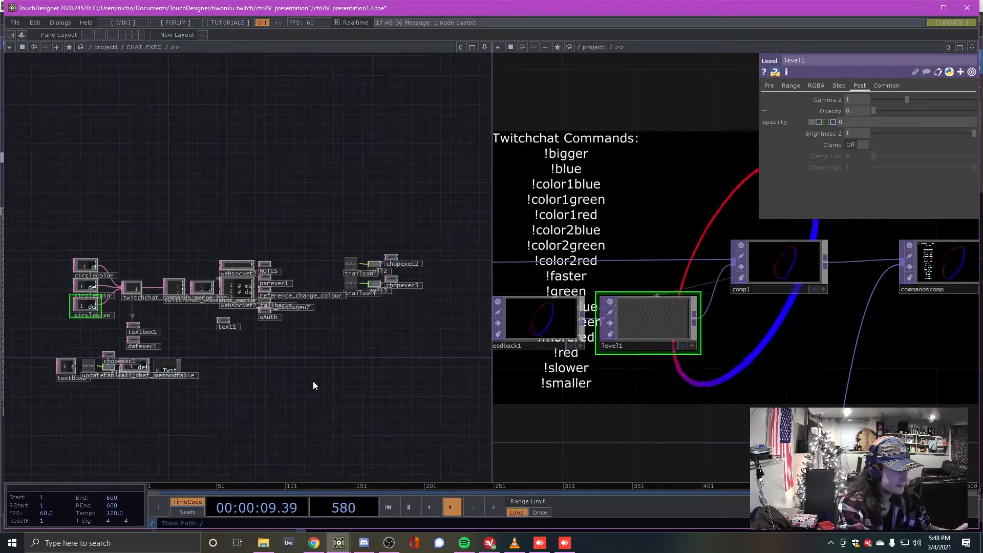
{"action": "scroll", "coordinate": [754, 386], "scroll_direction": "down", "scroll_amount": 2}
{"action": "scroll", "coordinate": [754, 387], "scroll_direction": "down", "scroll_amount": 3}
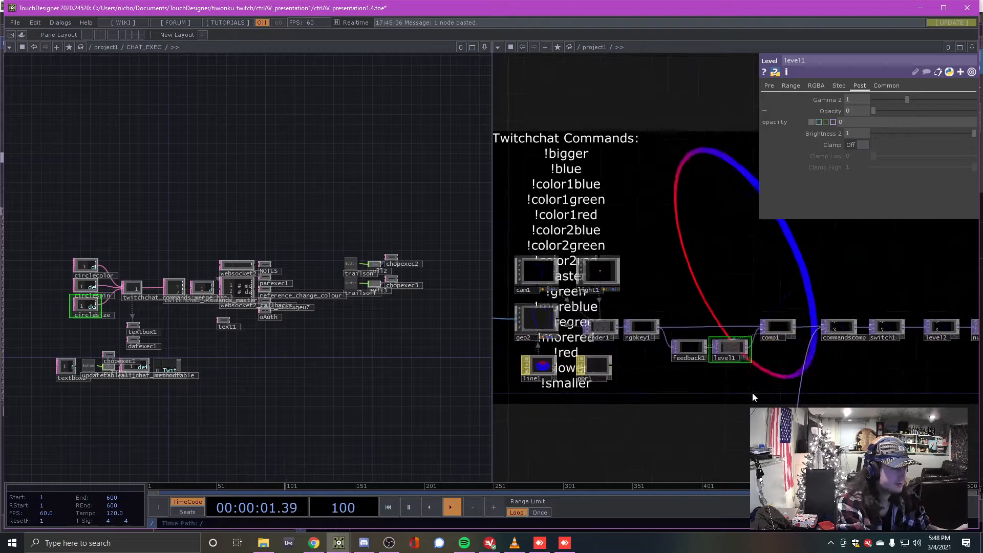
Select a group of nodes in the render network
{"action": "left_click_drag", "start_coordinate": [739, 382], "coordinate": [720, 364]}
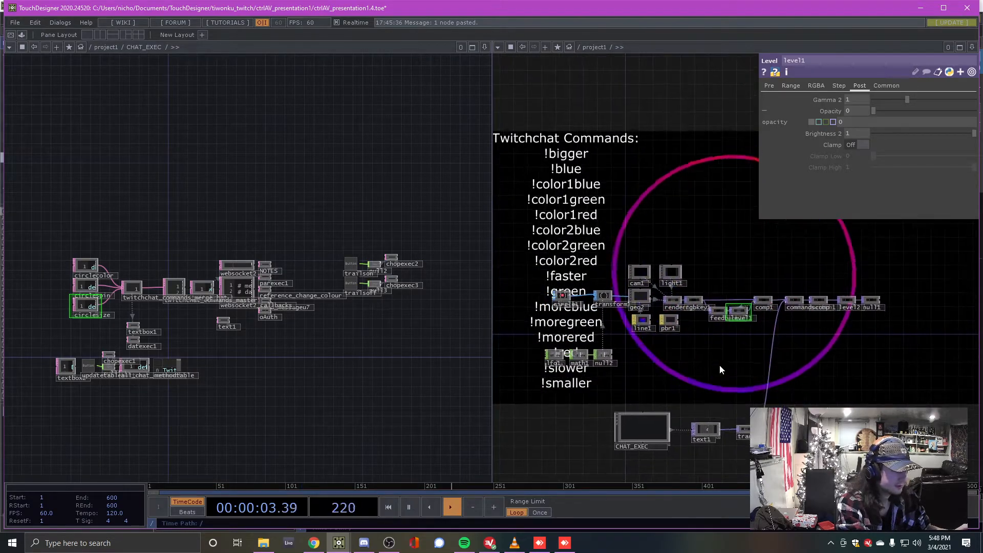
{"action": "right_click_drag", "start_coordinate": [517, 219], "coordinate": [917, 435]}
{"action": "left_click_drag", "start_coordinate": [868, 352], "coordinate": [834, 304]}
{"action": "left_click_drag", "start_coordinate": [301, 342], "coordinate": [260, 347]}
{"action": "scroll", "coordinate": [315, 340], "scroll_direction": "up", "scroll_amount": 3}
{"action": "scroll", "coordinate": [658, 330], "scroll_direction": "up", "scroll_amount": 3}
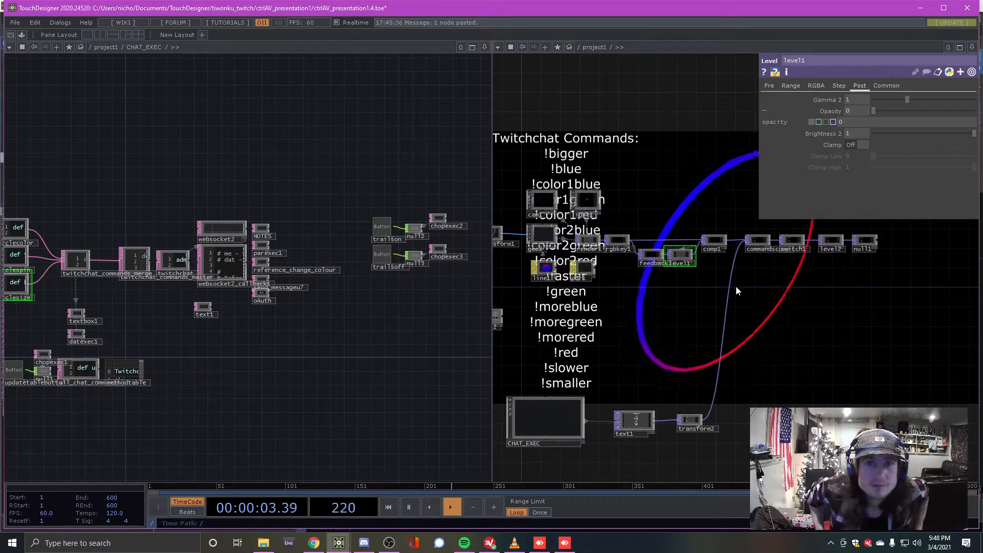
Select lfo1, math1 and null2 beside transform1 and make null2 current to show its parameters
{"action": "left_click_drag", "start_coordinate": [709, 297], "coordinate": [678, 338]}
{"action": "scroll", "coordinate": [660, 345], "scroll_direction": "up", "scroll_amount": 3}
{"action": "left_click_drag", "start_coordinate": [621, 365], "coordinate": [812, 371]}
{"action": "left_click_drag", "start_coordinate": [689, 366], "coordinate": [870, 331]}
{"action": "right_click_drag", "start_coordinate": [599, 292], "coordinate": [802, 373]}
{"action": "left_click_drag", "start_coordinate": [682, 285], "coordinate": [598, 306]}
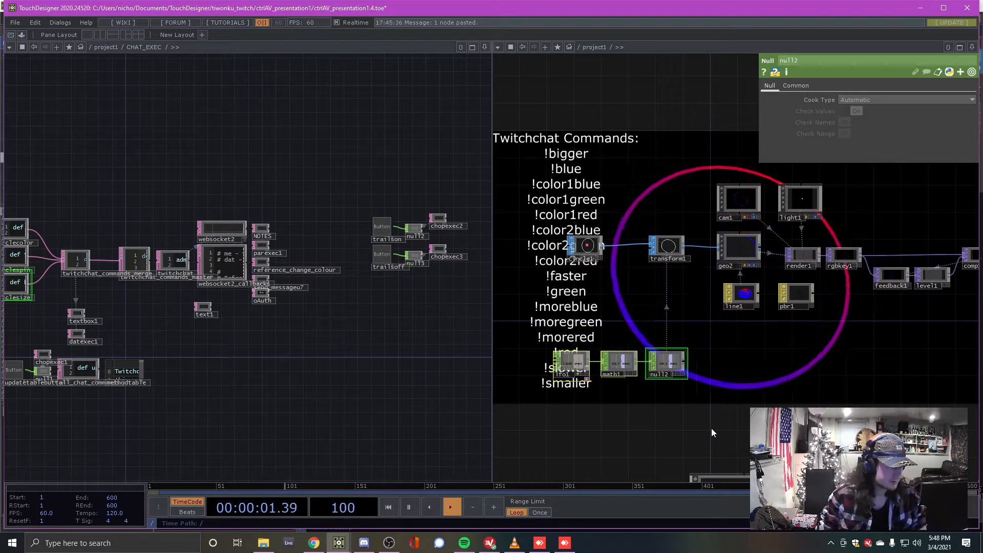
{"action": "left_click_drag", "start_coordinate": [271, 382], "coordinate": [311, 369]}
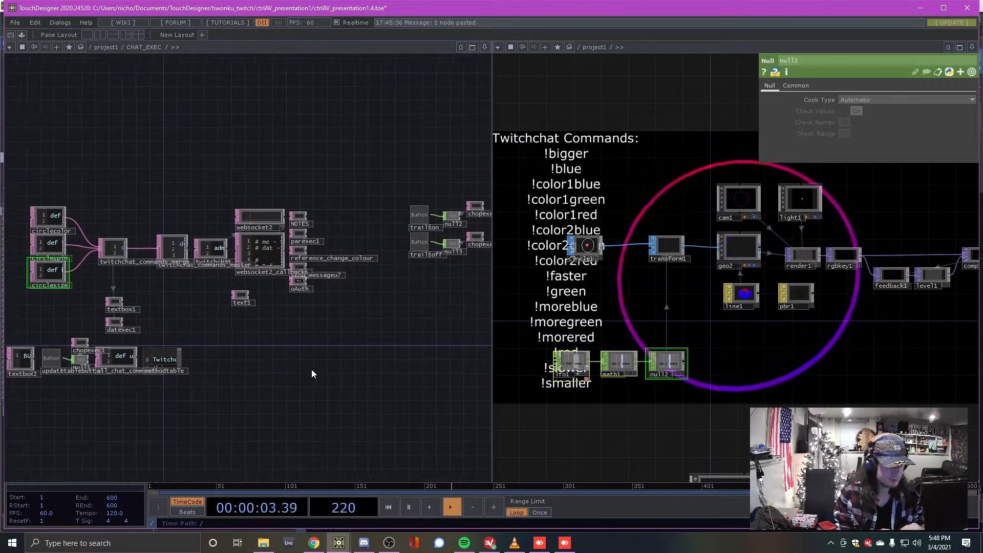
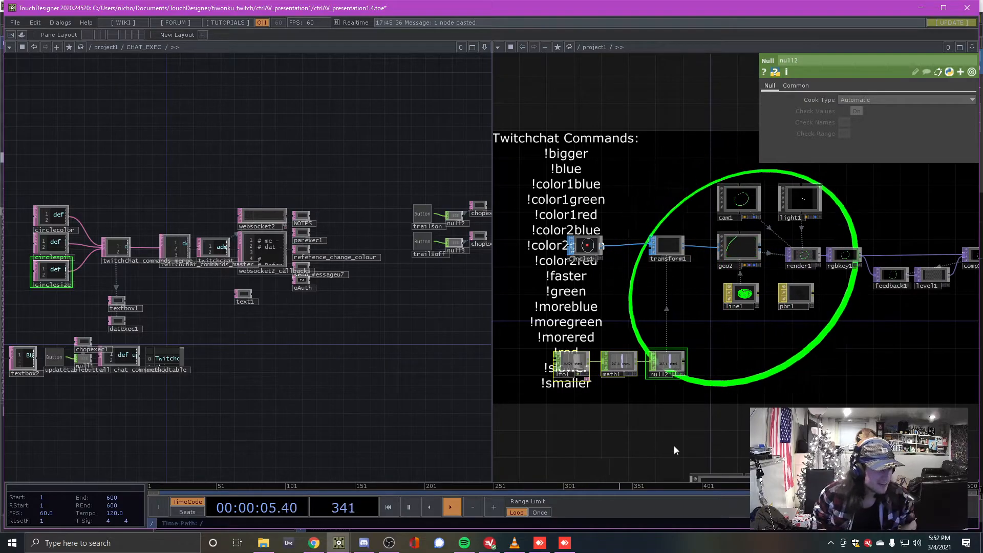
Pan the render network to bring transform1 into view
{"action": "left_click_drag", "start_coordinate": [766, 361], "coordinate": [607, 361]}
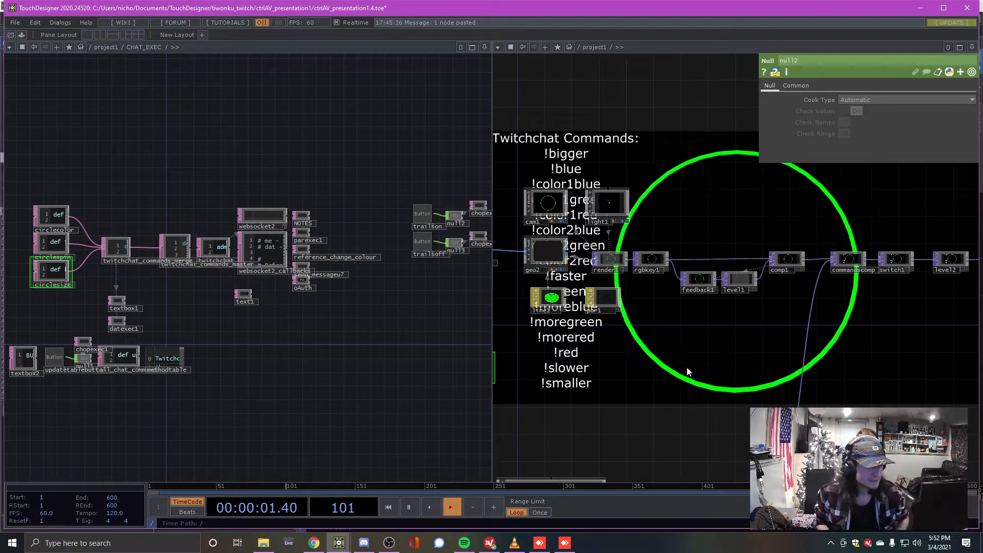
{"action": "left_click_drag", "start_coordinate": [678, 359], "coordinate": [711, 391]}
{"action": "mouse_move", "coordinate": [538, 546]}
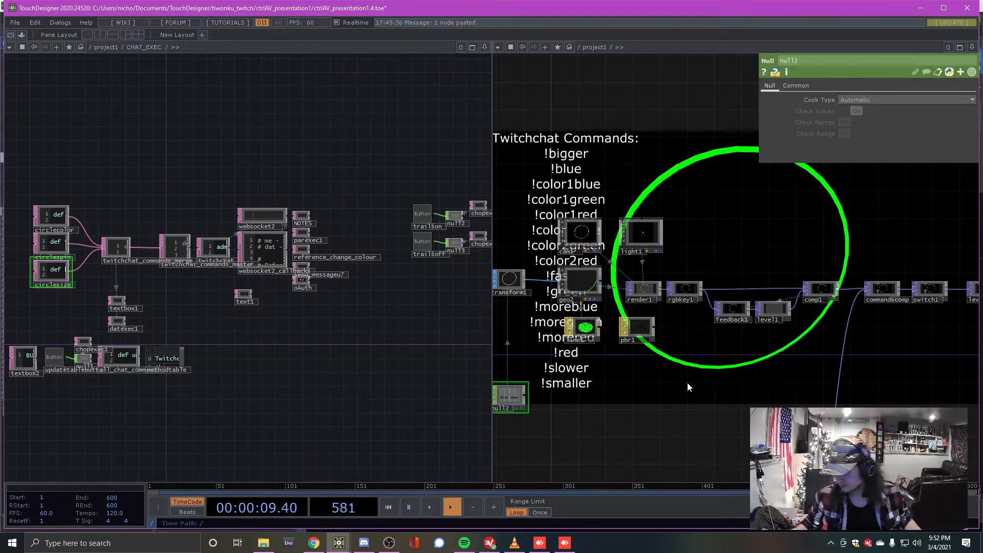
{"action": "left_click_drag", "start_coordinate": [736, 411], "coordinate": [676, 354]}
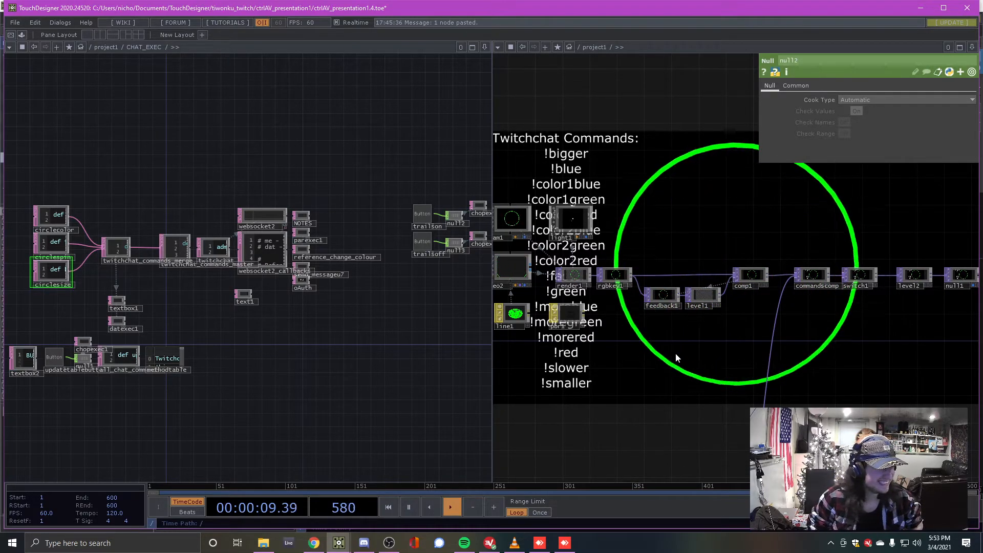
{"action": "scroll", "coordinate": [255, 360], "scroll_direction": "up", "scroll_amount": 8}
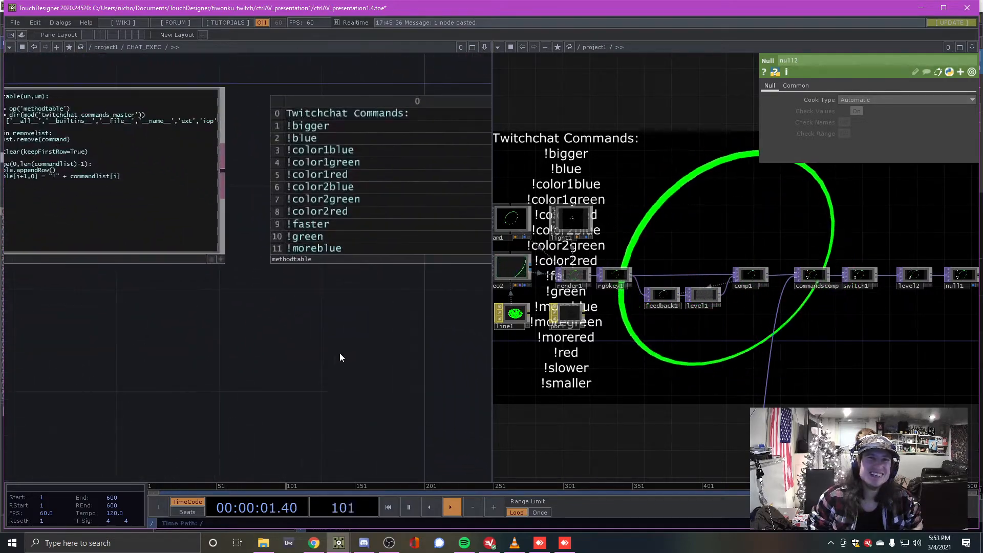
{"action": "middle_click_drag", "start_coordinate": [305, 407], "coordinate": [300, 422]}
{"action": "left_click_drag", "start_coordinate": [310, 337], "coordinate": [290, 392]}
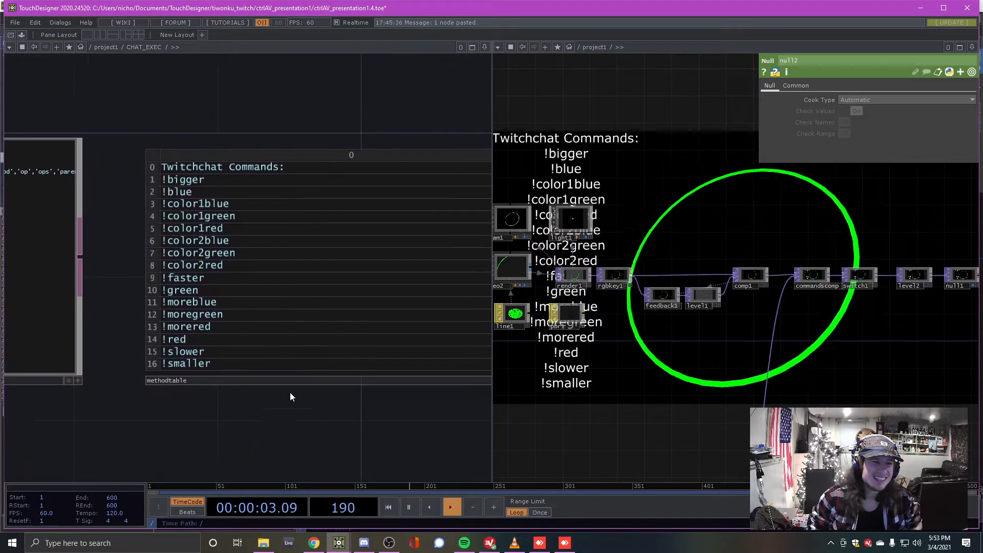
{"action": "left_click", "coordinate": [249, 255]}
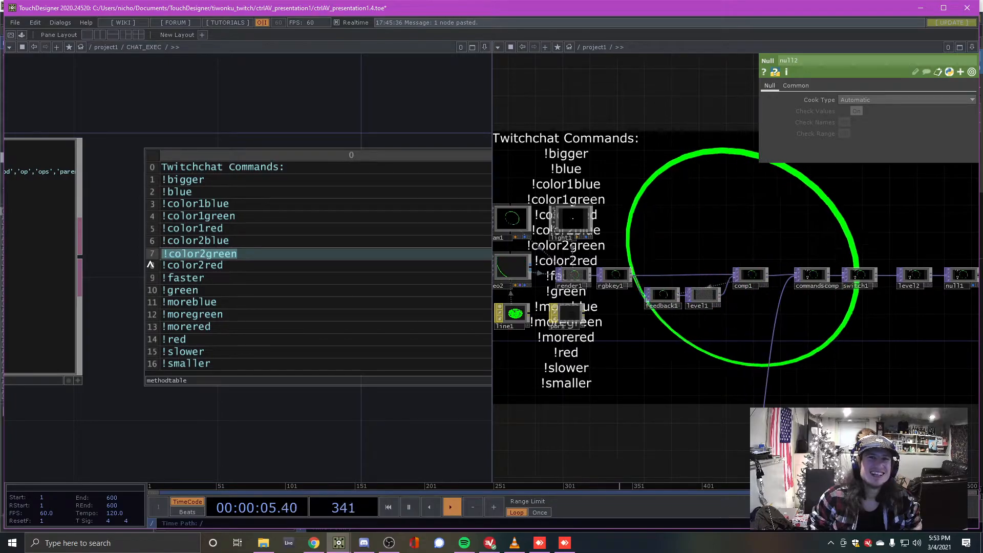
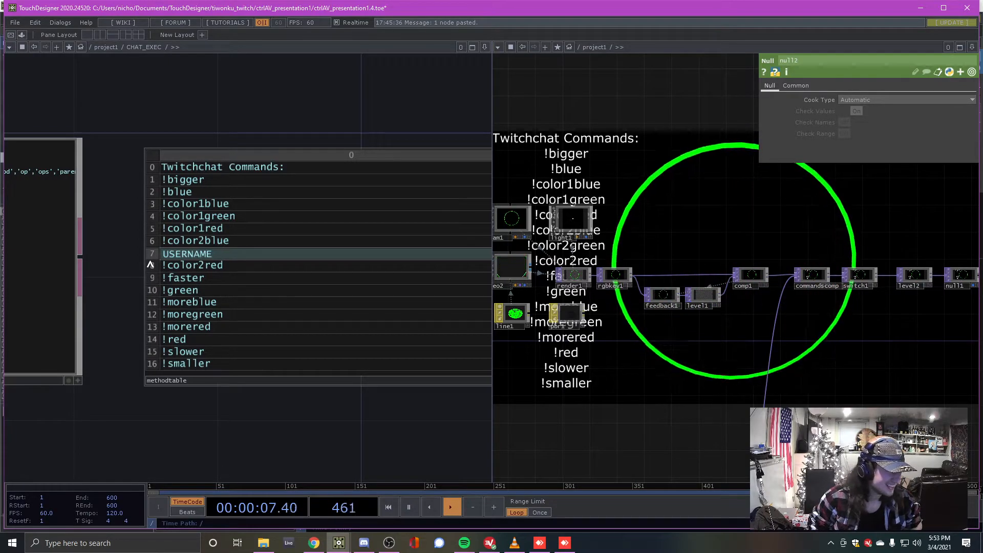
{"action": "key", "text": "Return"}
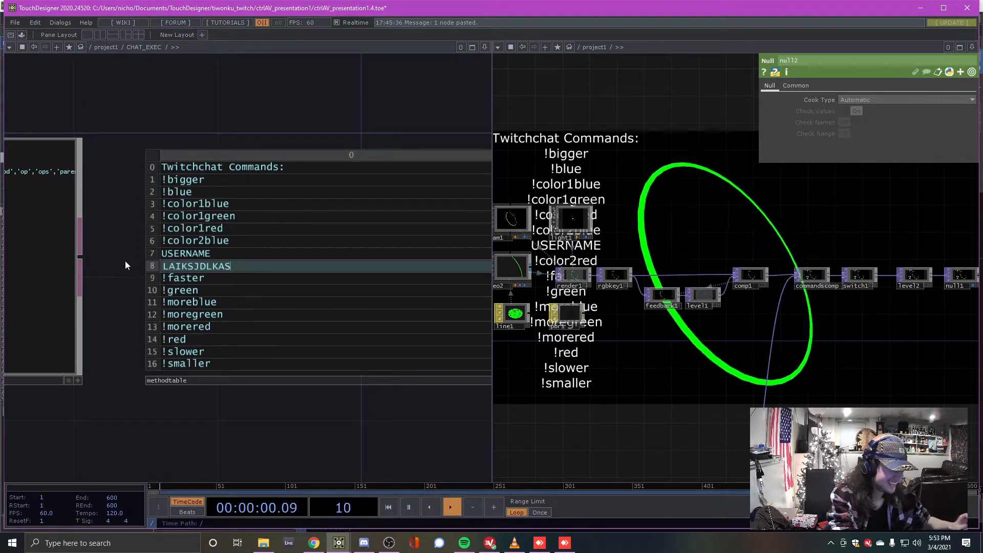
{"action": "left_click", "coordinate": [244, 108]}
Pan and zoom around the chat network to view the updated commands list
{"action": "left_click_drag", "start_coordinate": [276, 107], "coordinate": [244, 150]}
{"action": "scroll", "coordinate": [244, 152], "scroll_direction": "down", "scroll_amount": 3}
{"action": "left_click_drag", "start_coordinate": [257, 113], "coordinate": [267, 196]}
{"action": "scroll", "coordinate": [267, 196], "scroll_direction": "up", "scroll_amount": 2}
{"action": "left_click_drag", "start_coordinate": [246, 250], "coordinate": [230, 199]}
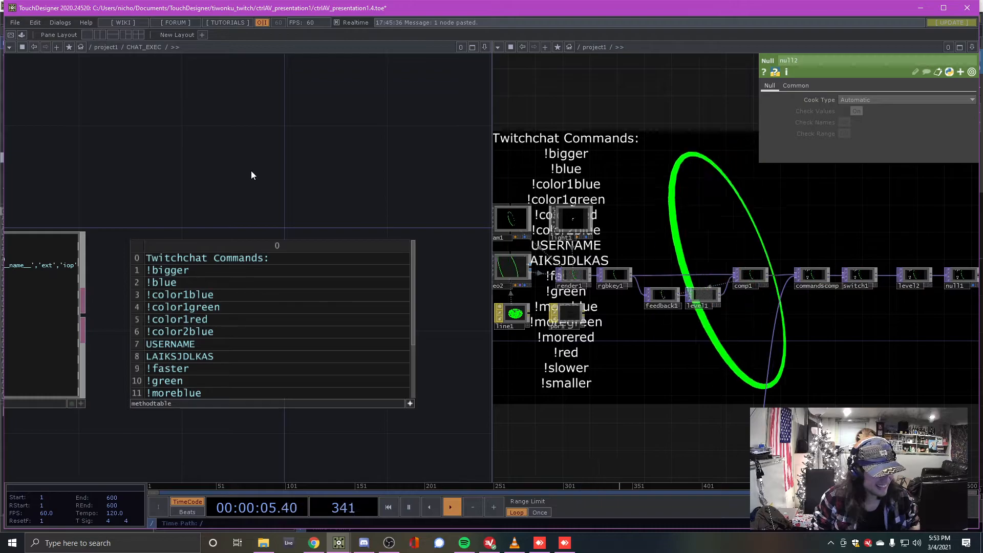
{"action": "scroll", "coordinate": [308, 186], "scroll_direction": "down", "scroll_amount": 6}
{"action": "left_click_drag", "start_coordinate": [307, 186], "coordinate": [308, 216]}
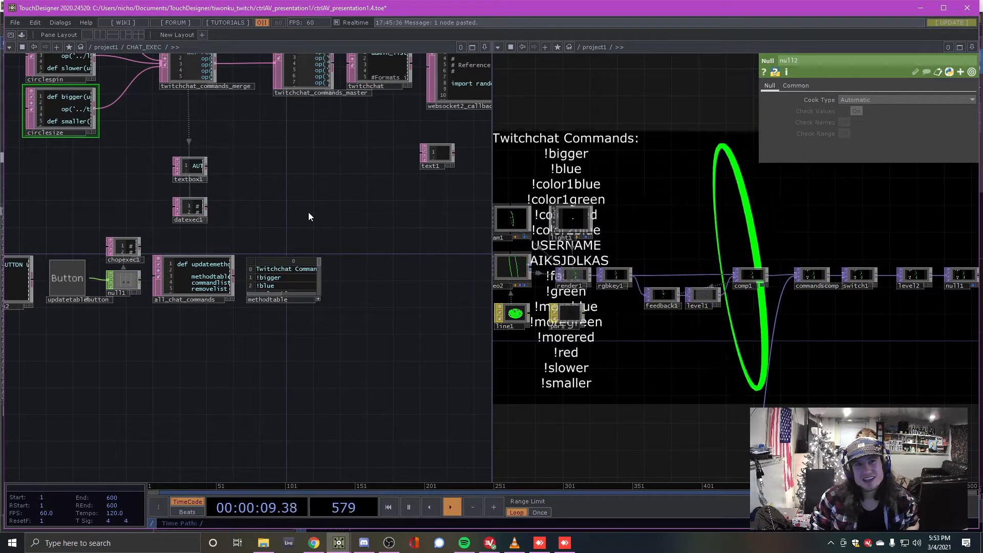
{"action": "left_click_drag", "start_coordinate": [304, 219], "coordinate": [298, 229]}
{"action": "left_click_drag", "start_coordinate": [689, 228], "coordinate": [787, 347]}
{"action": "left_click_drag", "start_coordinate": [601, 298], "coordinate": [588, 383]}
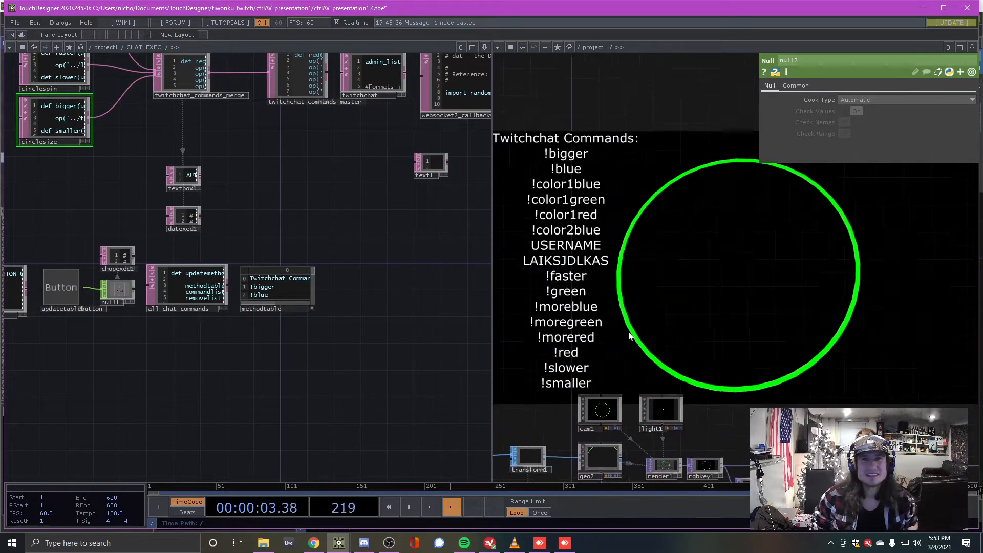
{"action": "left_click_drag", "start_coordinate": [713, 270], "coordinate": [676, 244]}
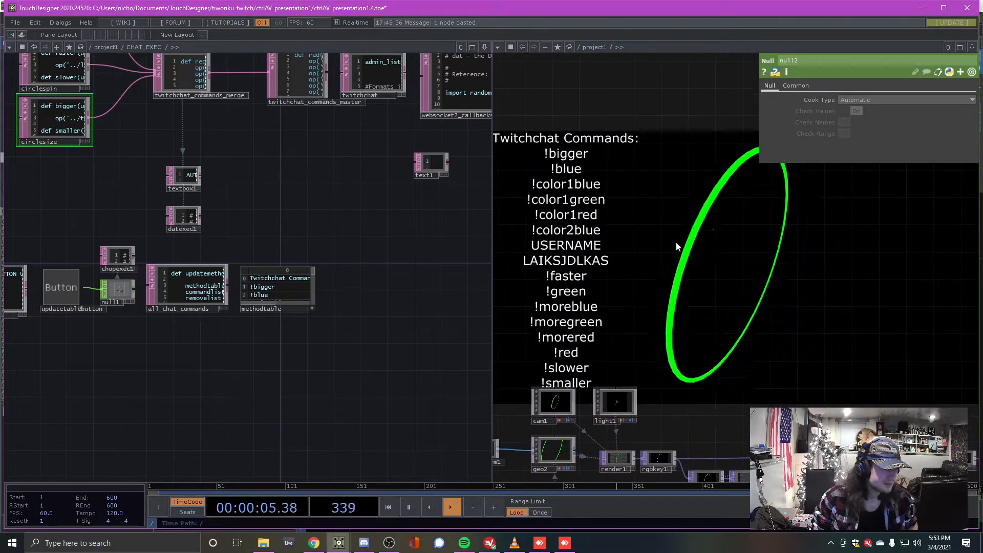
{"action": "left_click_drag", "start_coordinate": [671, 295], "coordinate": [655, 265]}
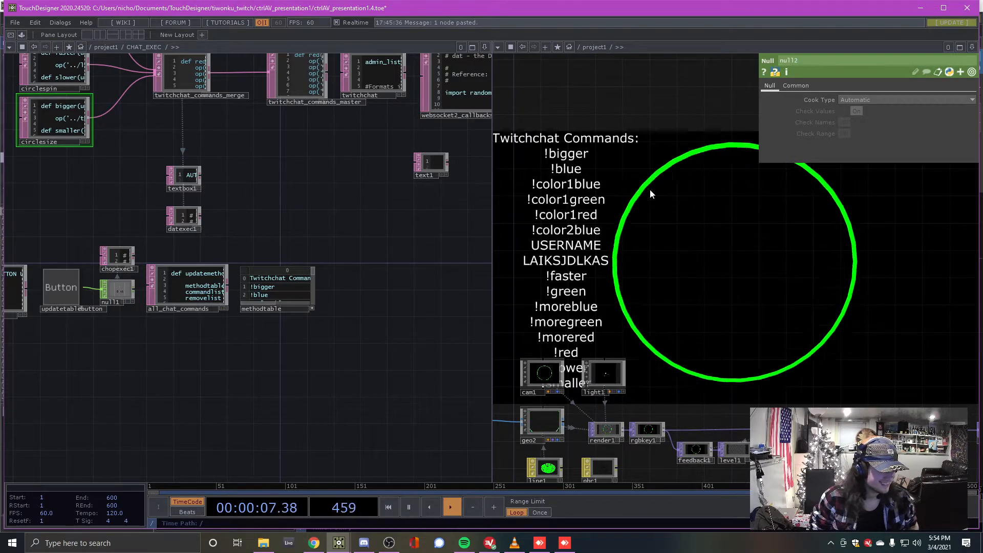
{"action": "left_click_drag", "start_coordinate": [712, 244], "coordinate": [682, 145]}
{"action": "scroll", "coordinate": [687, 153], "scroll_direction": "down", "scroll_amount": 3}
{"action": "mouse_move", "coordinate": [689, 224]}
{"action": "left_mouse_down"}
{"action": "mouse_move", "coordinate": [665, 195]}
{"action": "mouse_move", "coordinate": [694, 186]}
{"action": "mouse_move", "coordinate": [705, 213]}
{"action": "left_mouse_up"}
{"action": "scroll", "coordinate": [691, 185], "scroll_direction": "up", "scroll_amount": 3}
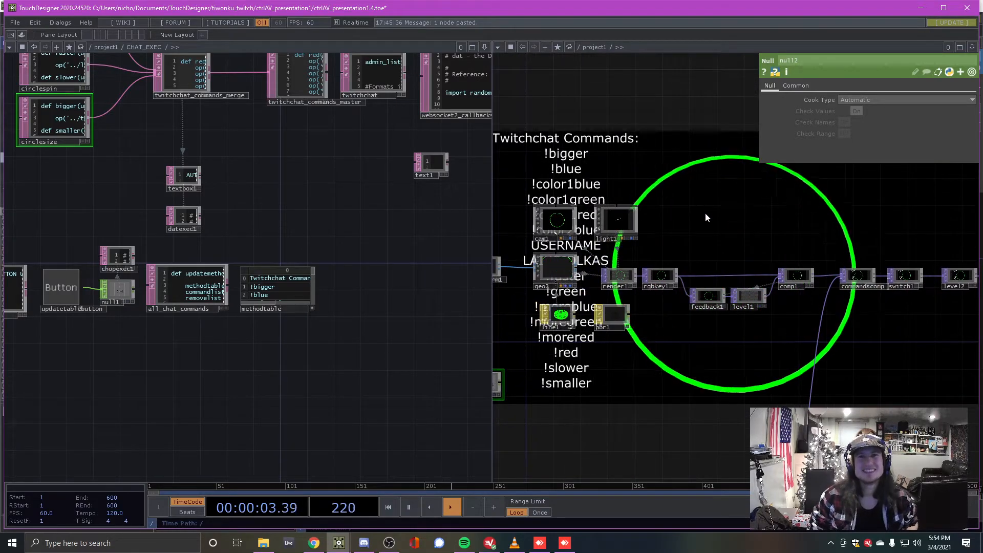